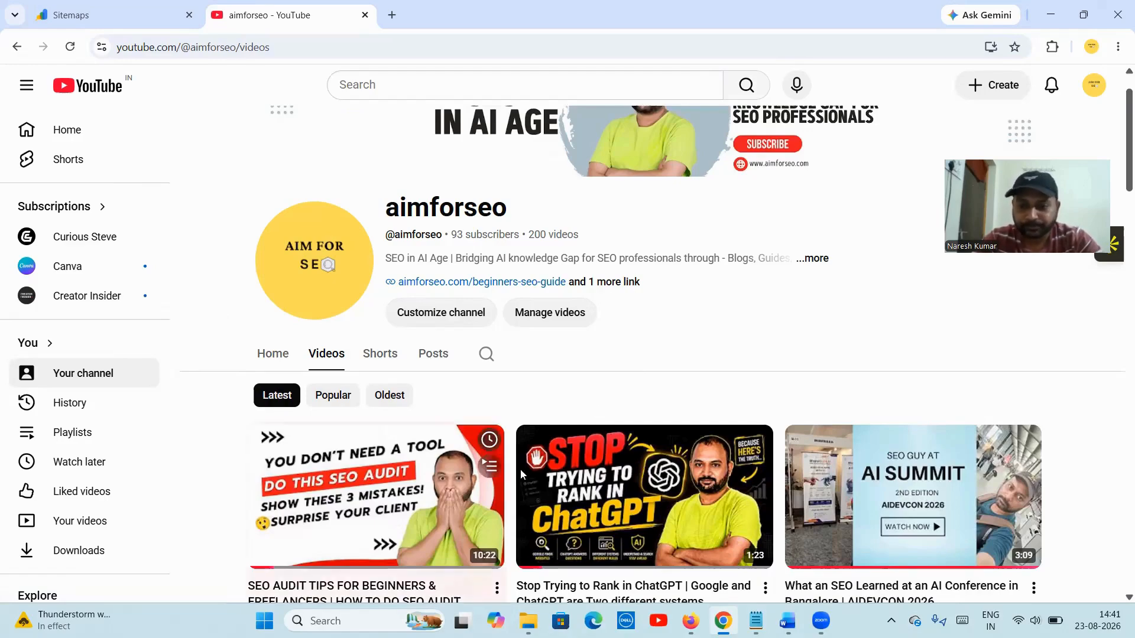
- Switch to Word and view the beginning of the "SEO AUDIT Without a Tool" article
click(788, 621)
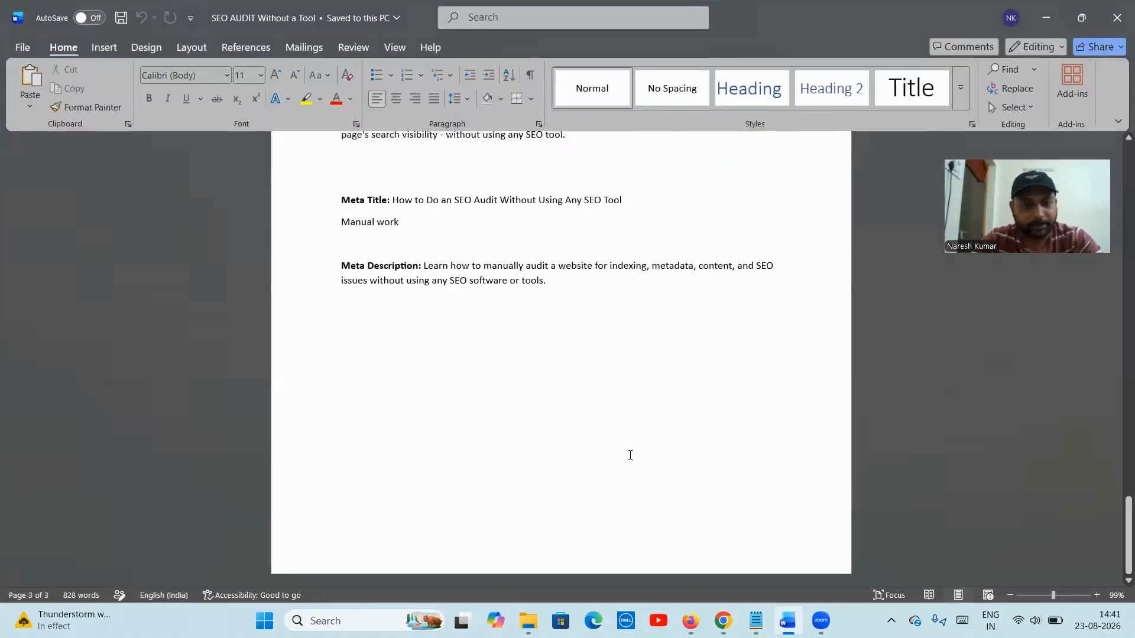
scroll(576, 435, up, 20)
scroll(575, 435, up, 2)
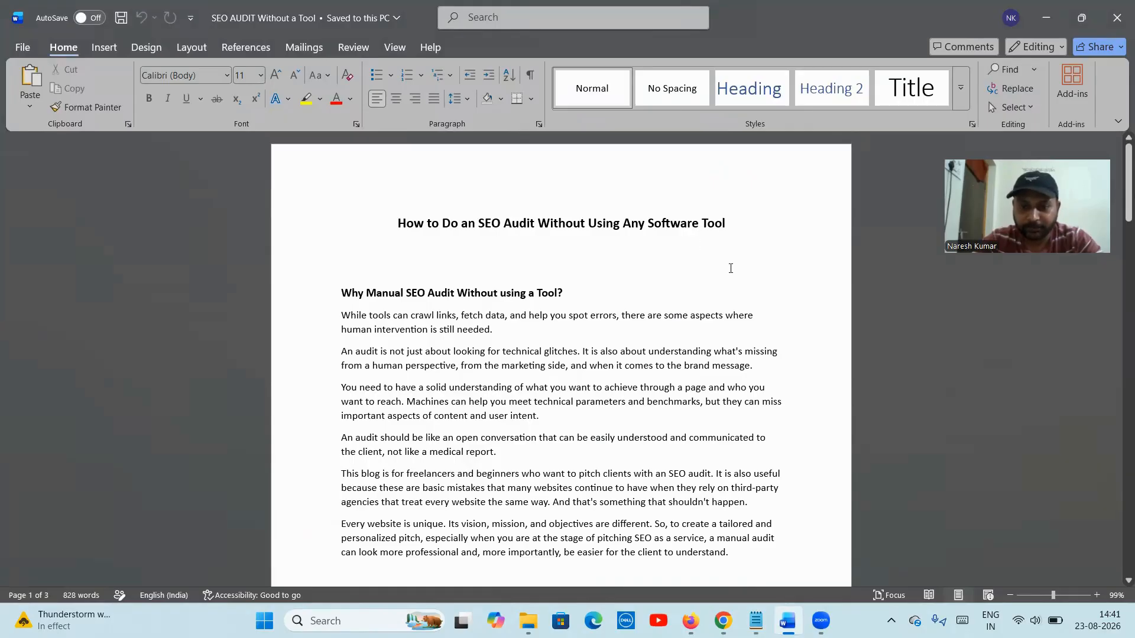
- Switch to the New Blog folder in File Explorer and preview the "check page url in google search" image
mouse_move(528, 621)
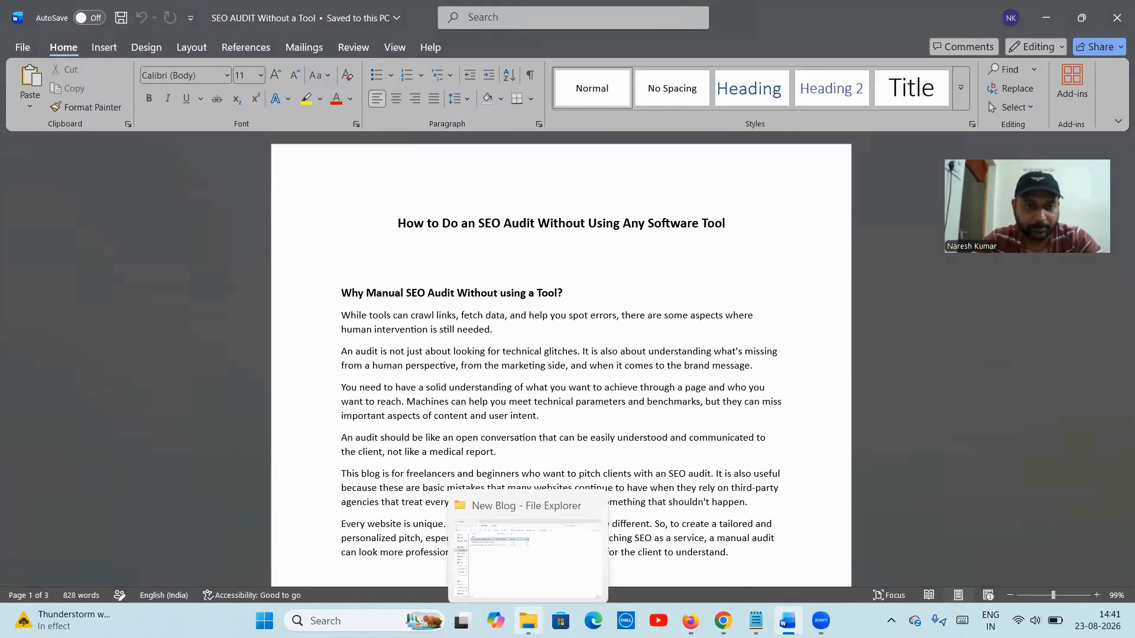
click(528, 558)
double_click(256, 152)
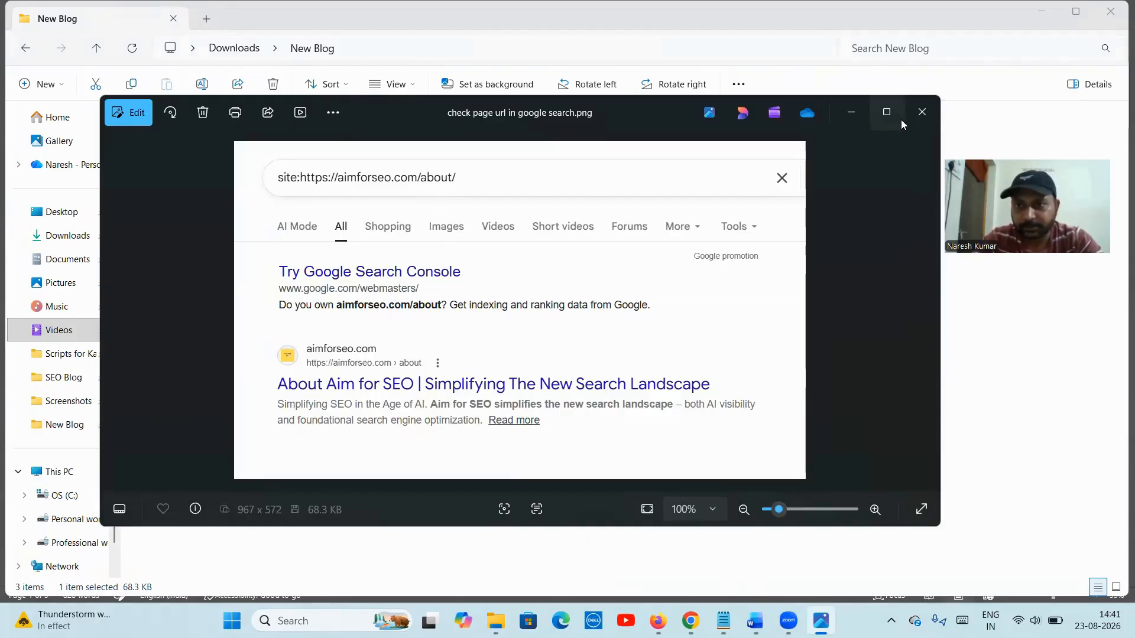
click(921, 113)
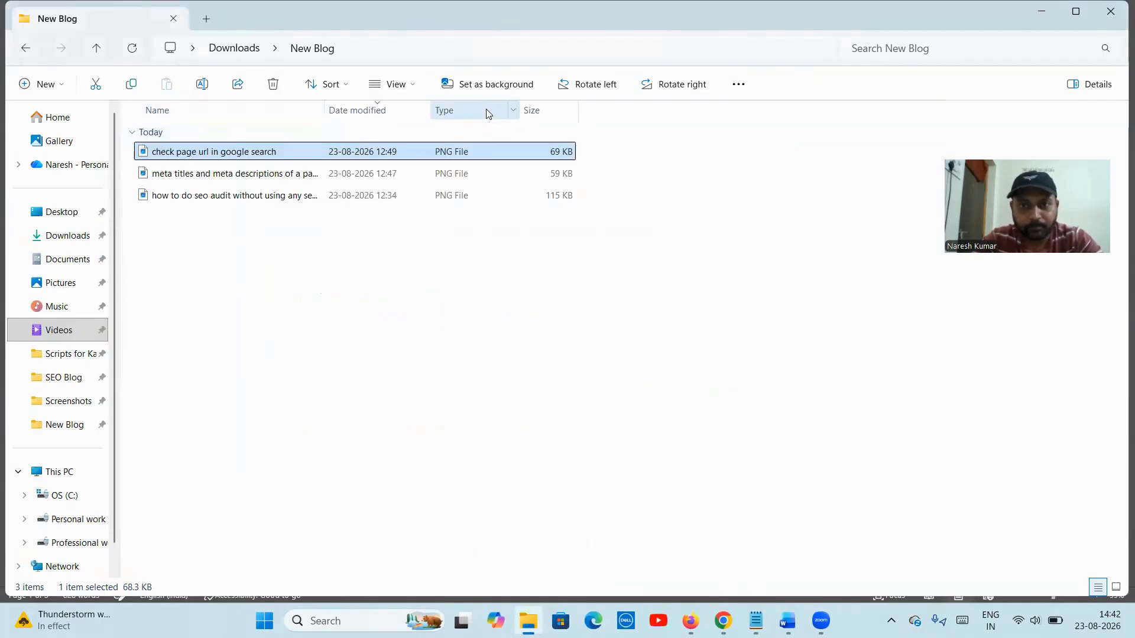
- Show the New Blog files as thumbnails and preview the "how to do seo audit without using any seo tool" image
click(412, 93)
click(419, 144)
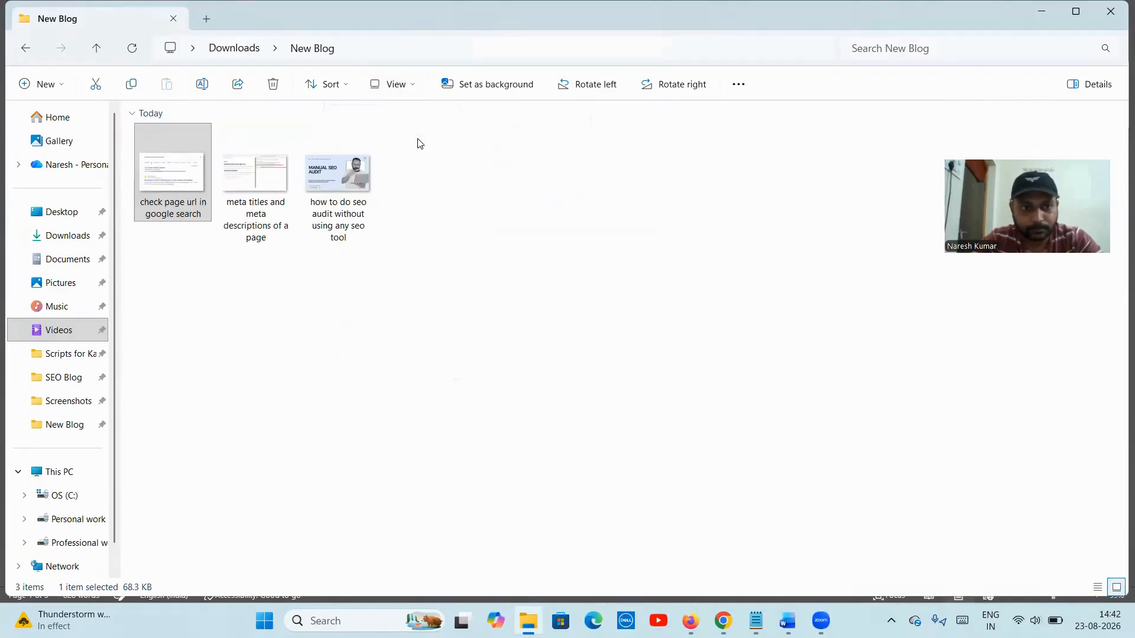
double_click(363, 171)
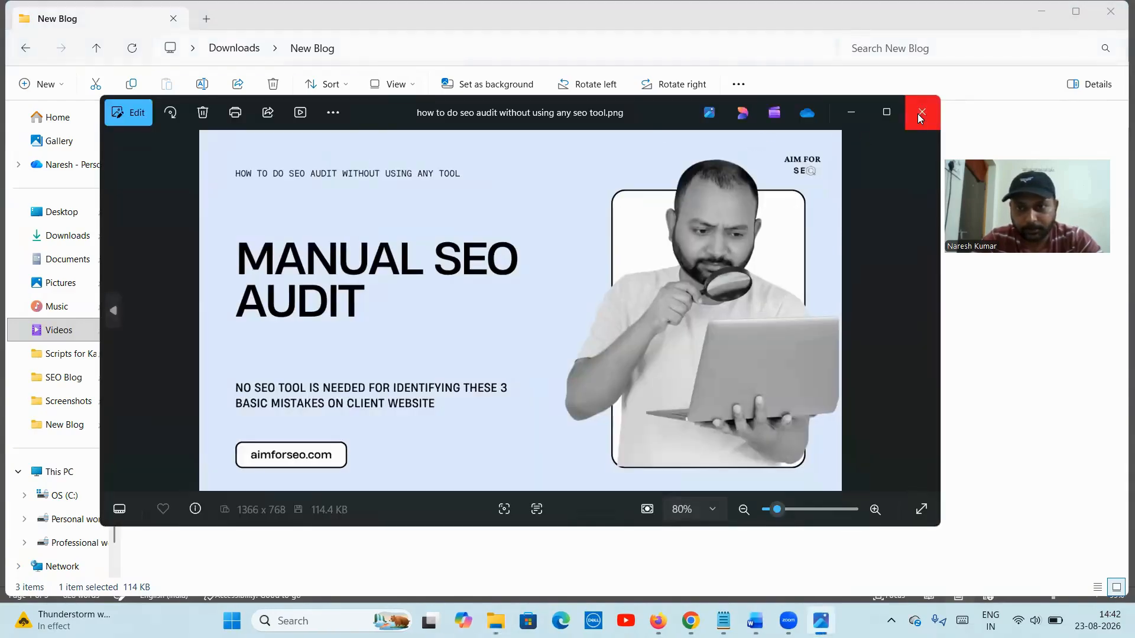
click(921, 113)
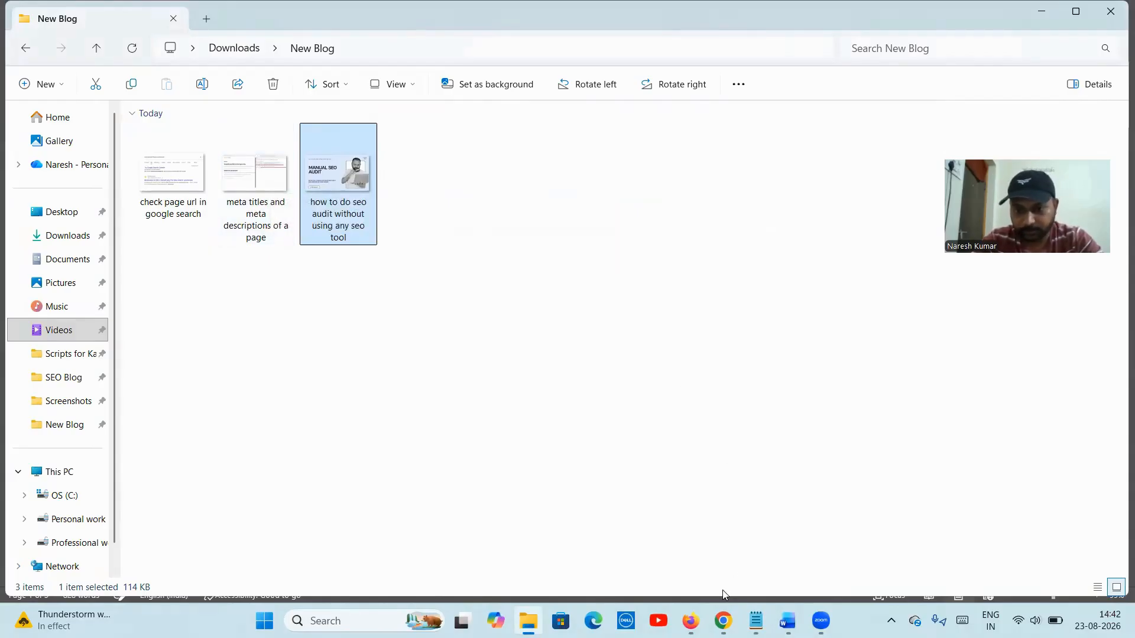
- Switch back to Word and review the whole SEO audit article, from its introduction through the meta title and meta description
click(788, 621)
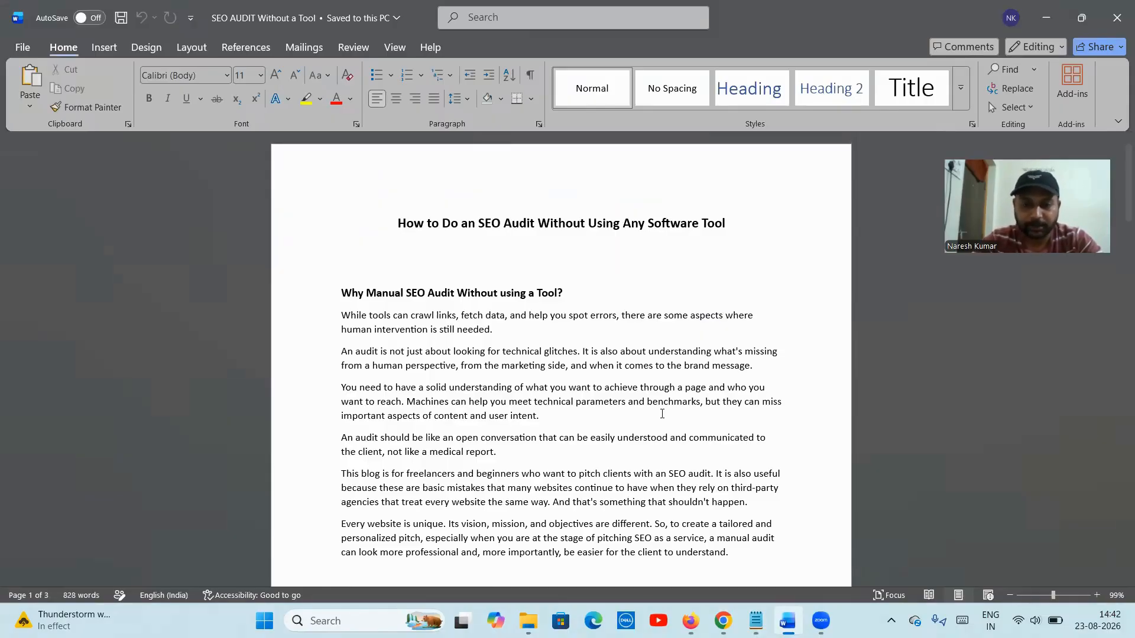
scroll(663, 413, down, 3)
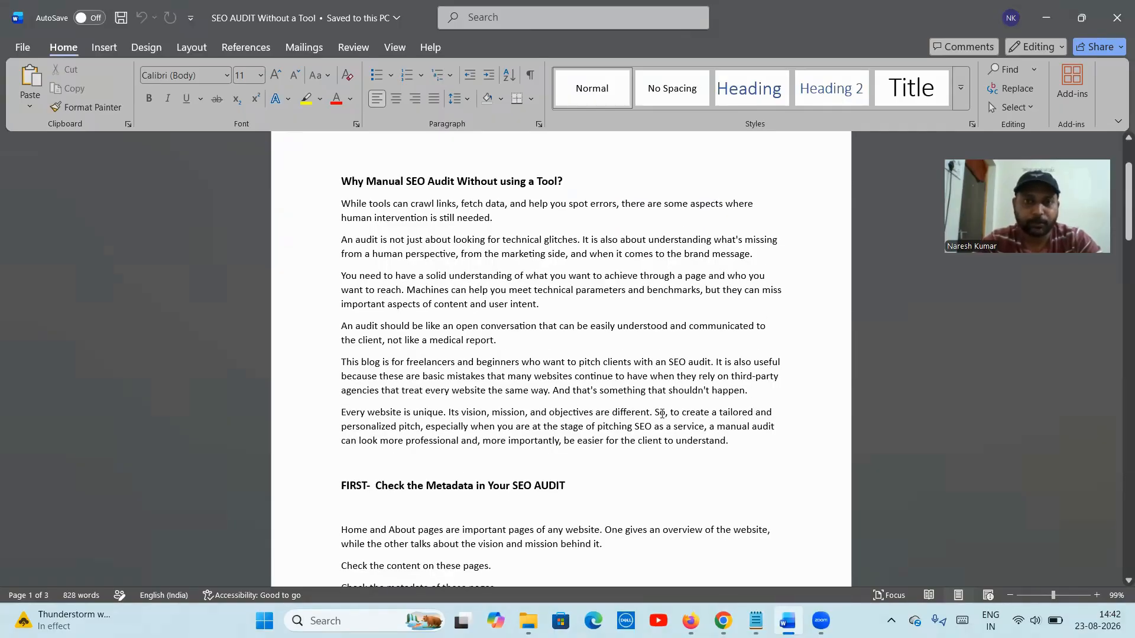
scroll(662, 413, down, 4)
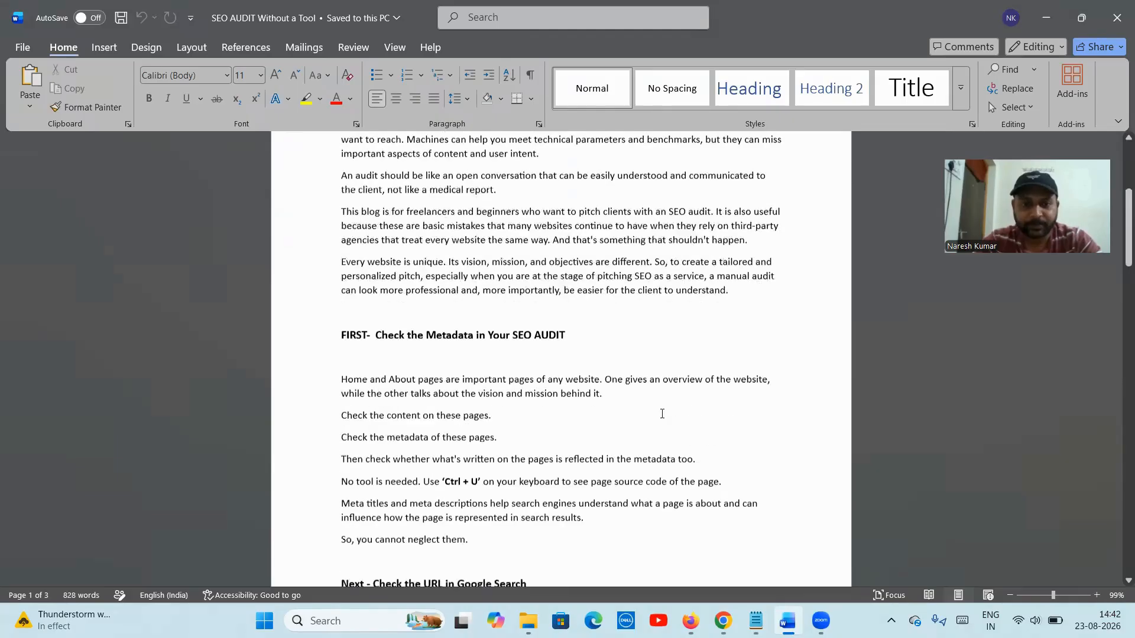
scroll(662, 414, down, 3)
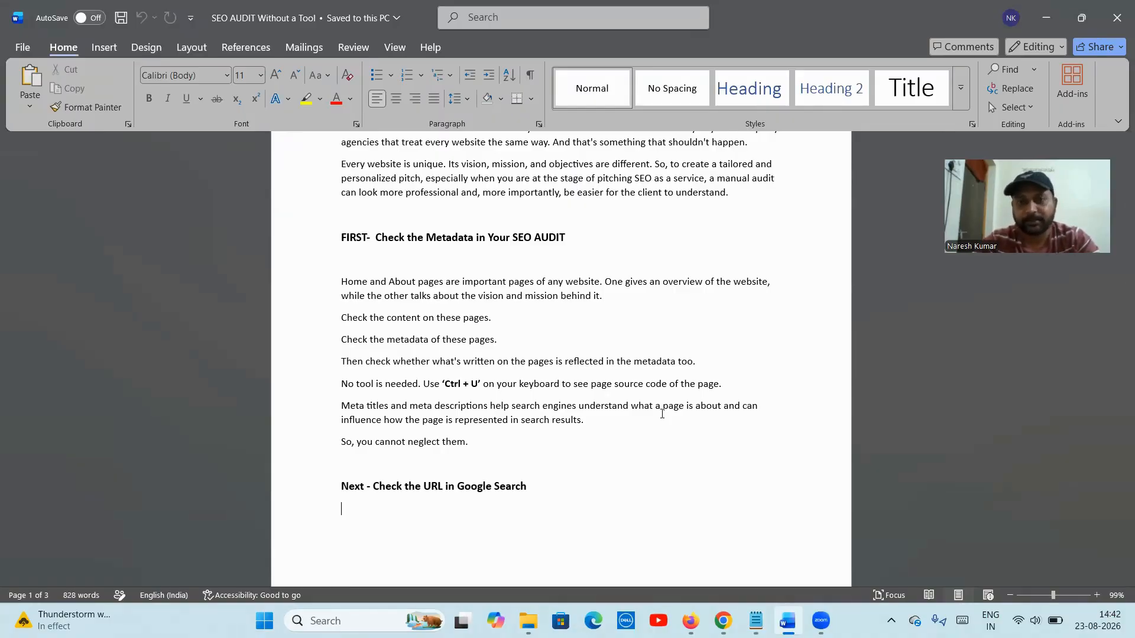
scroll(662, 414, down, 2)
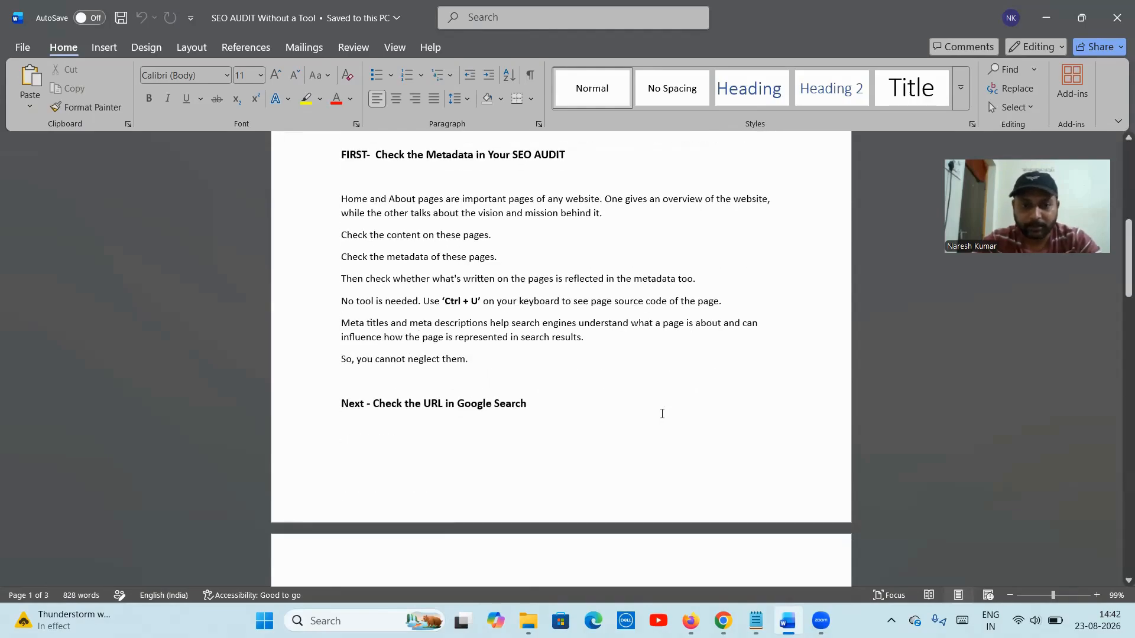
scroll(662, 414, down, 3)
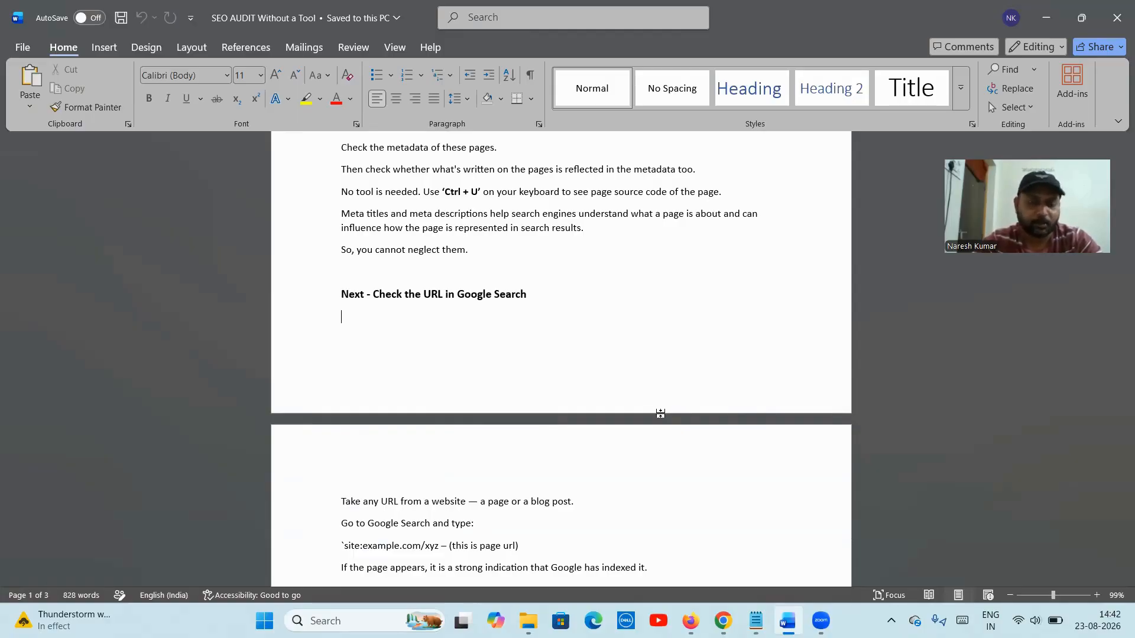
scroll(660, 413, down, 10)
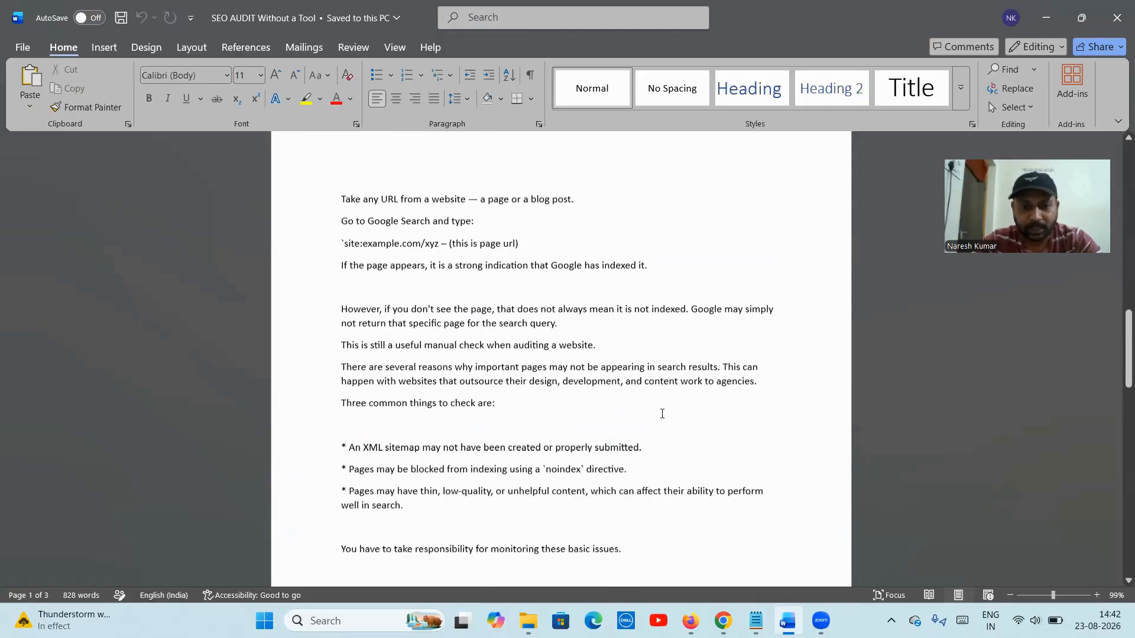
scroll(662, 413, down, 3)
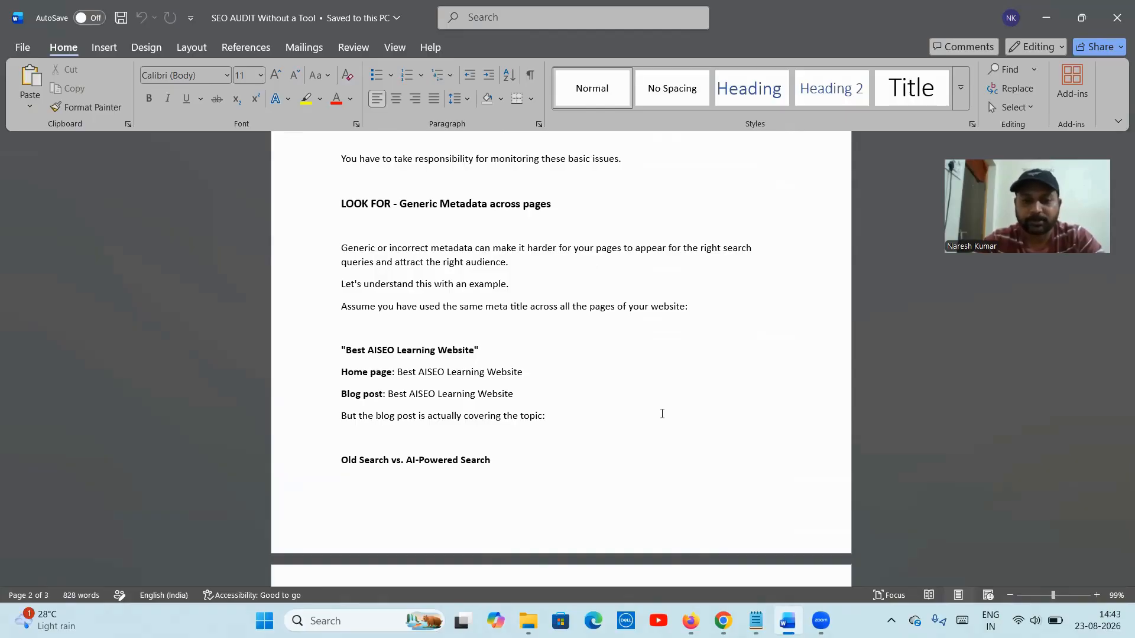
scroll(662, 414, down, 15)
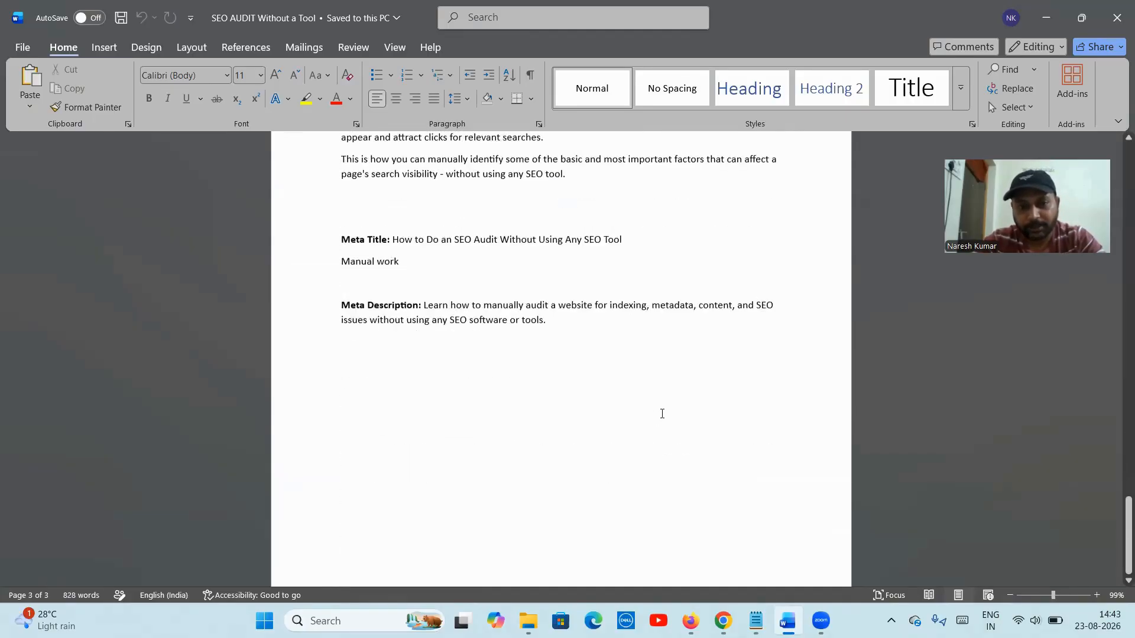
scroll(662, 413, up, 4)
scroll(662, 414, up, 20)
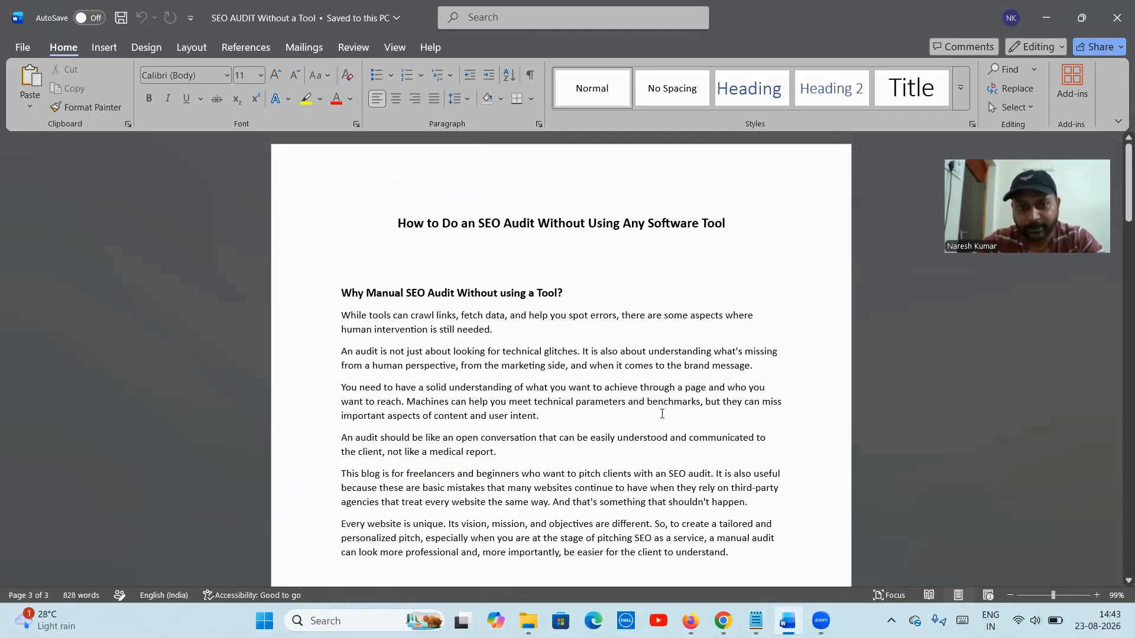
- Switch to the WordPress dashboard in Firefox, dismiss the MonsterInsights promotion and start a new post
click(723, 620)
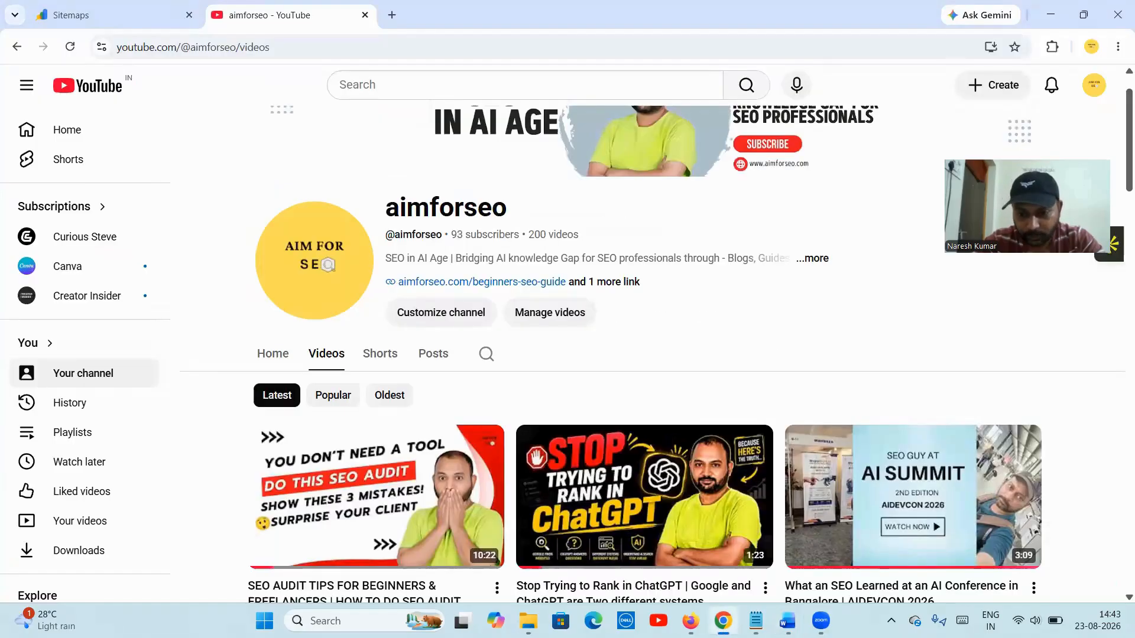
click(691, 621)
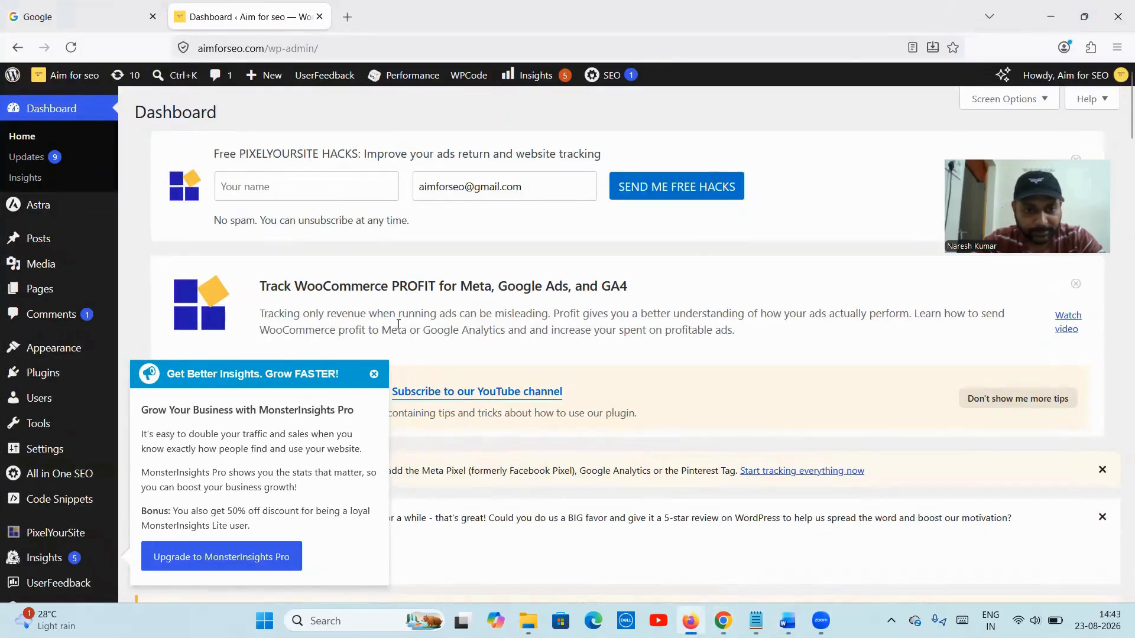
click(374, 376)
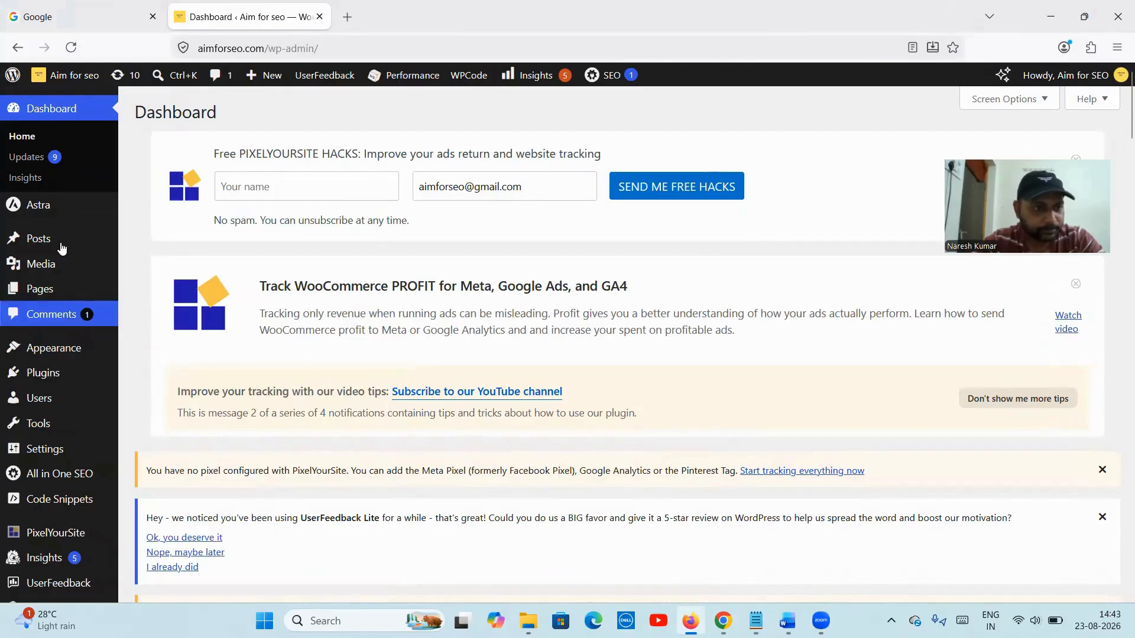
mouse_move(116, 243)
click(152, 261)
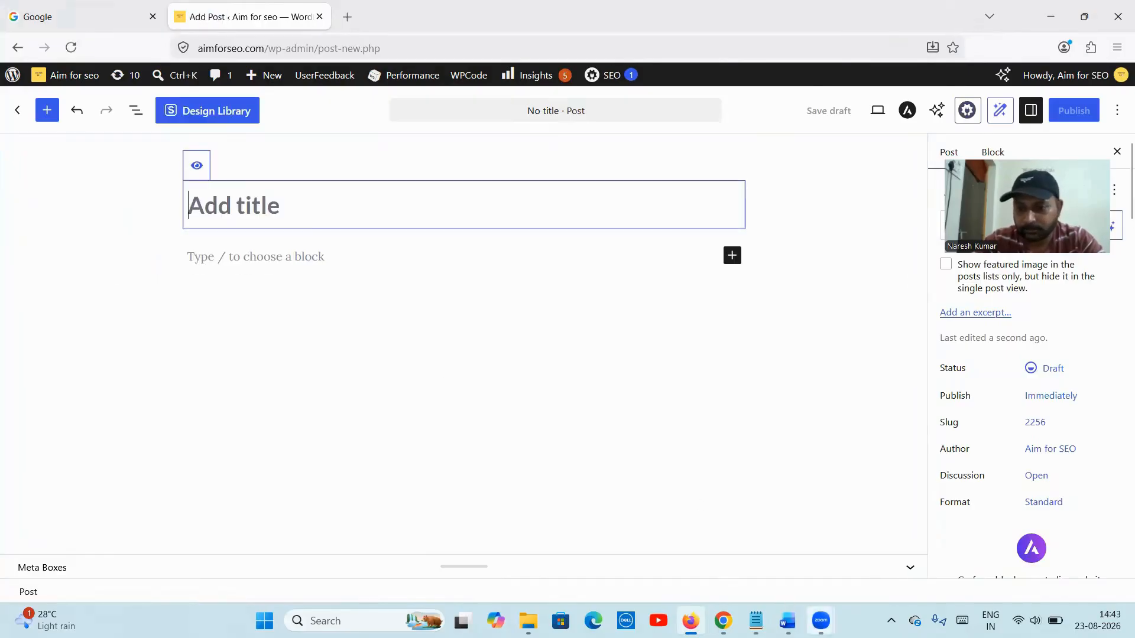
- Copy the entire article from the Word document and paste it into the new WordPress post, starting at the title
click(821, 620)
click(787, 621)
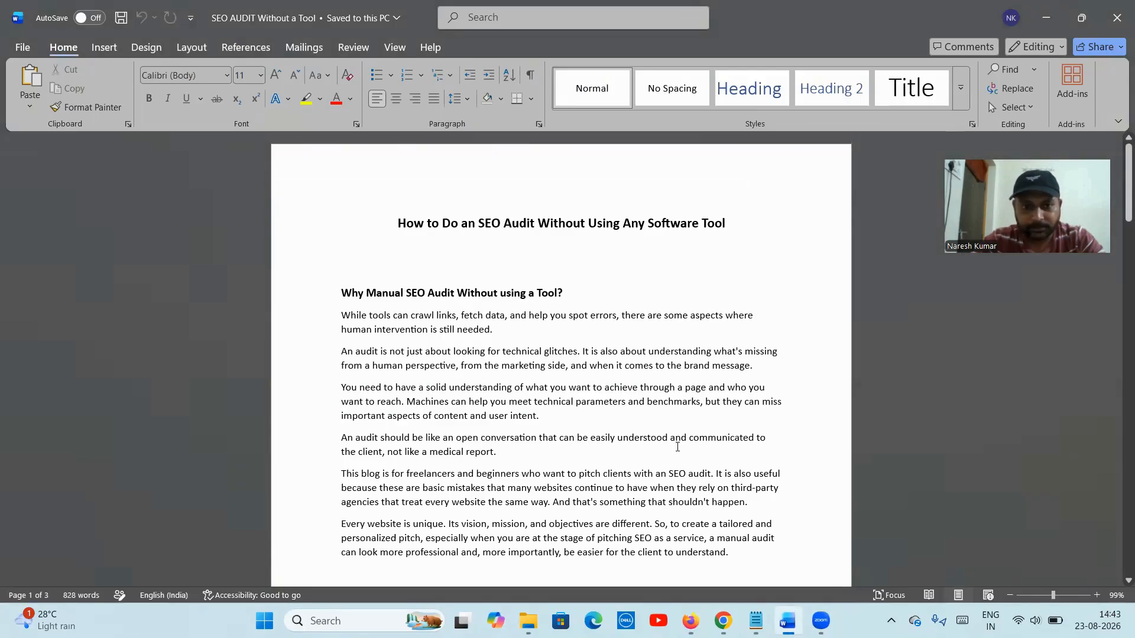
key(ctrl+a)
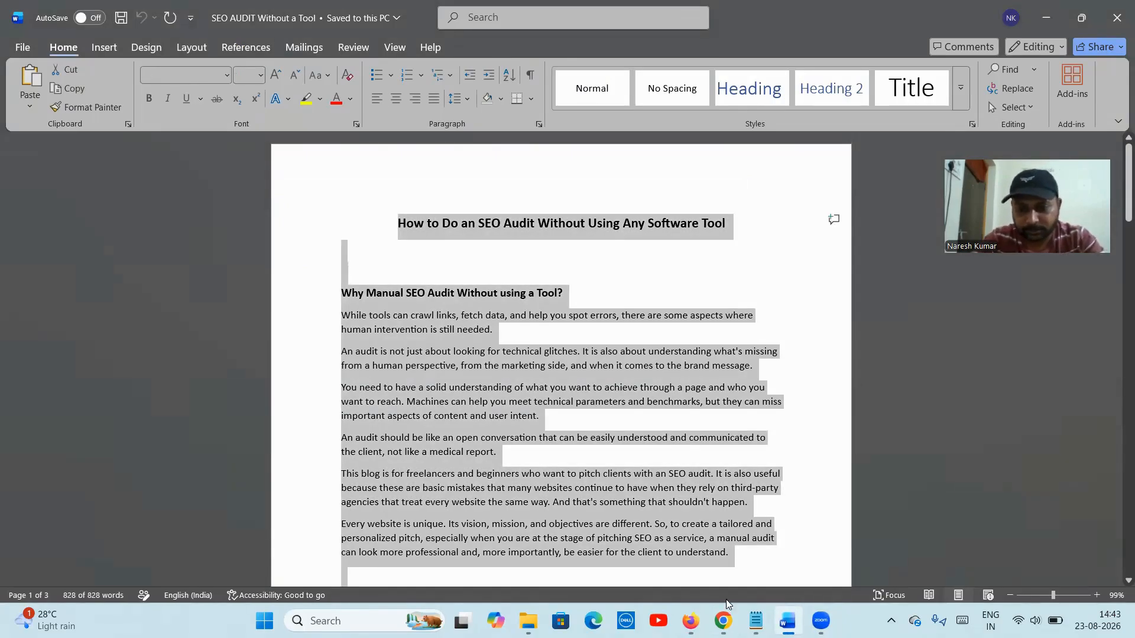
click(722, 621)
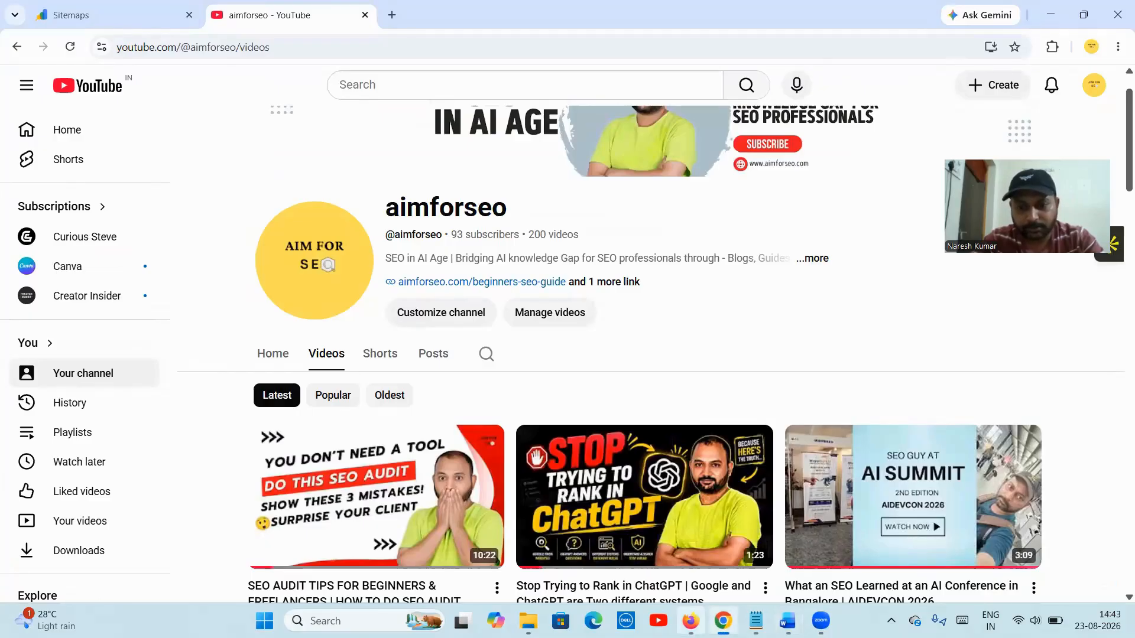
click(690, 620)
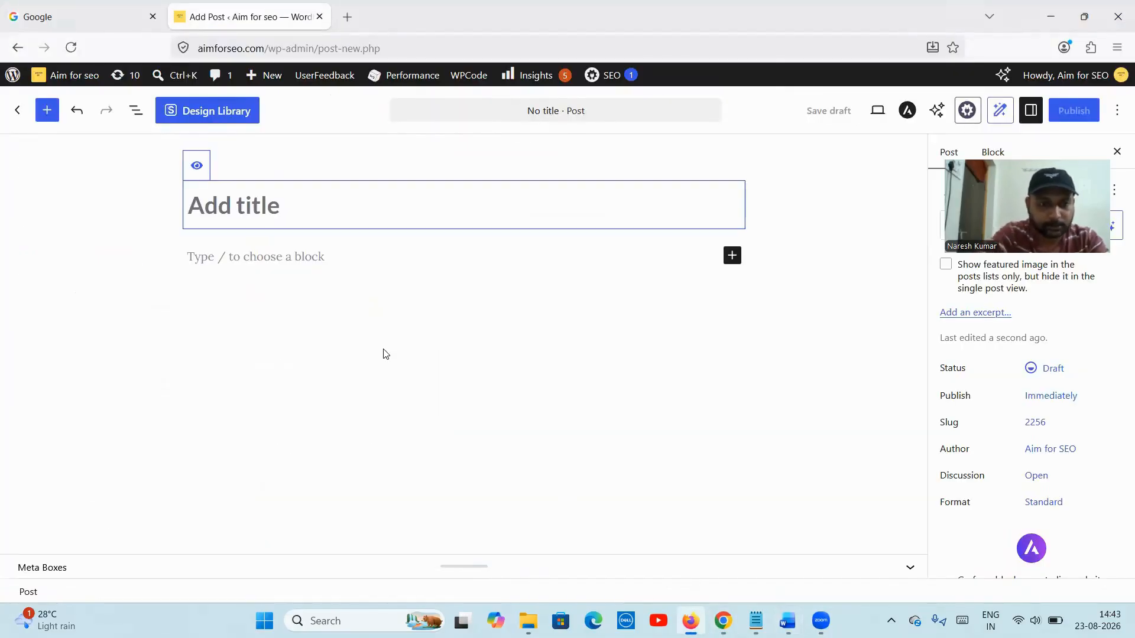
key(ctrl+v)
scroll(234, 158, up, 5)
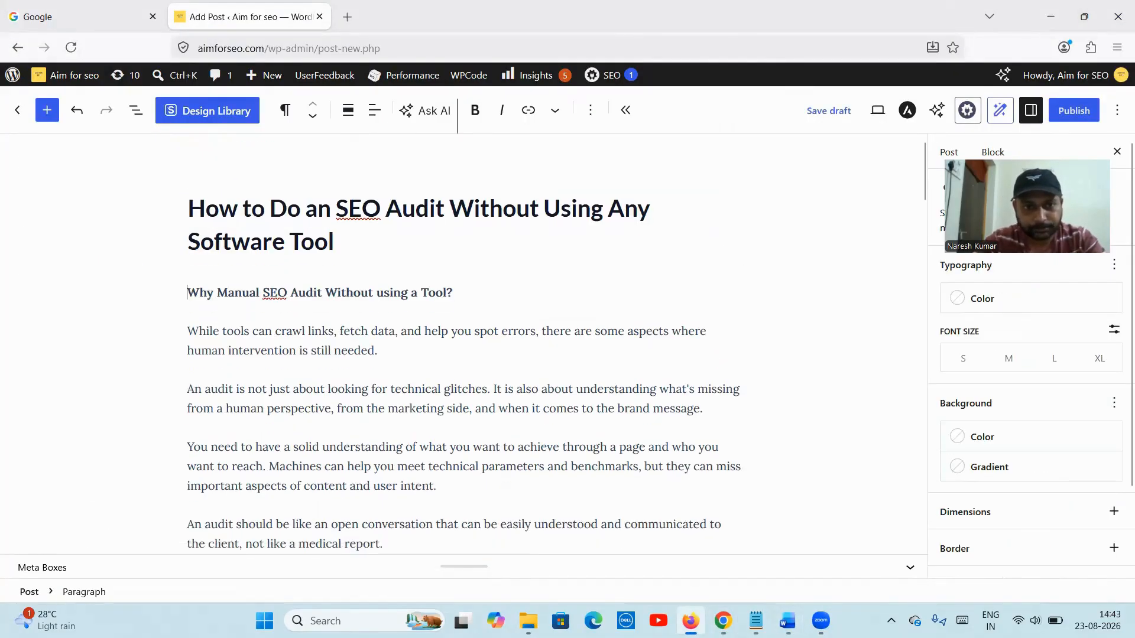
- Remove the bold from "Why Manual SEO Audit Without using a Tool?" and convert that paragraph into an H2 heading
click(260, 198)
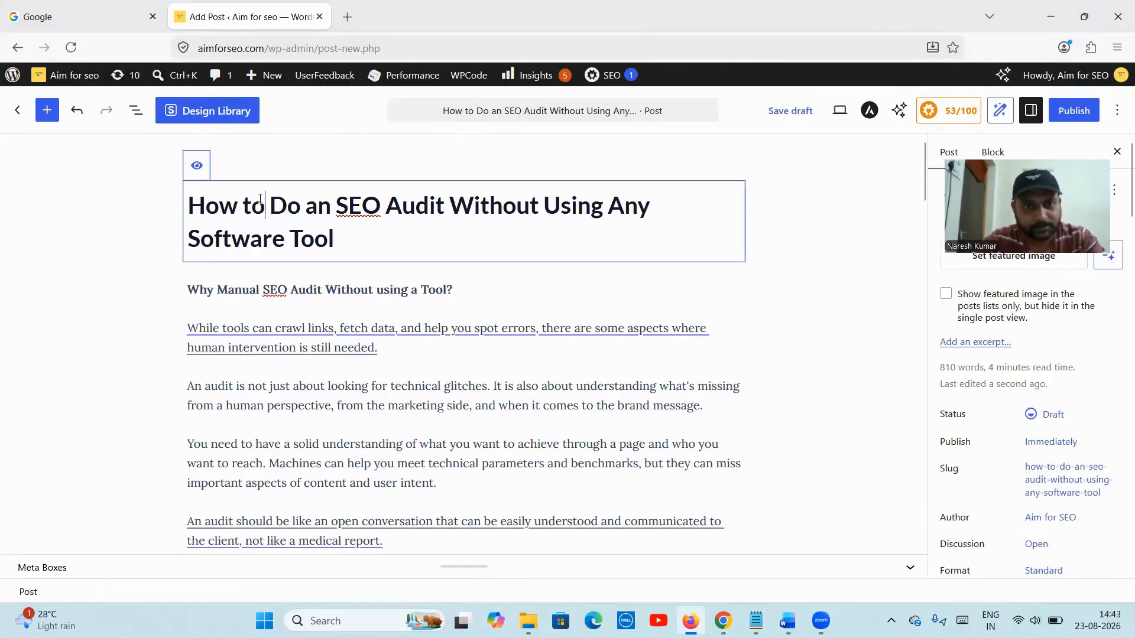
triple_click(251, 299)
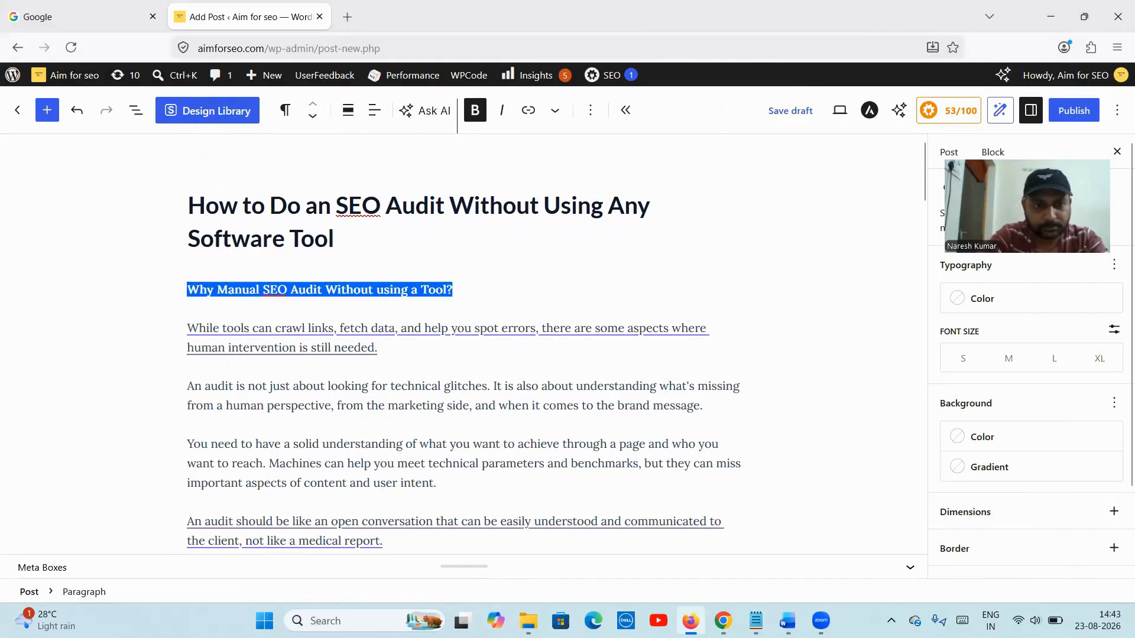
key(ctrl+b)
click(286, 296)
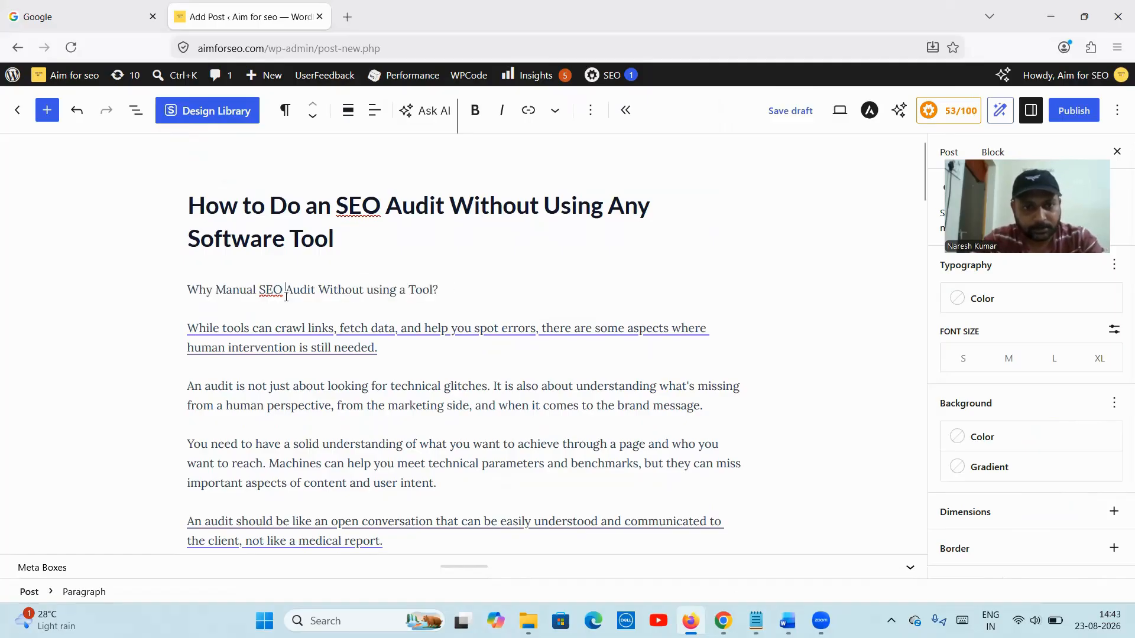
click(287, 112)
click(364, 185)
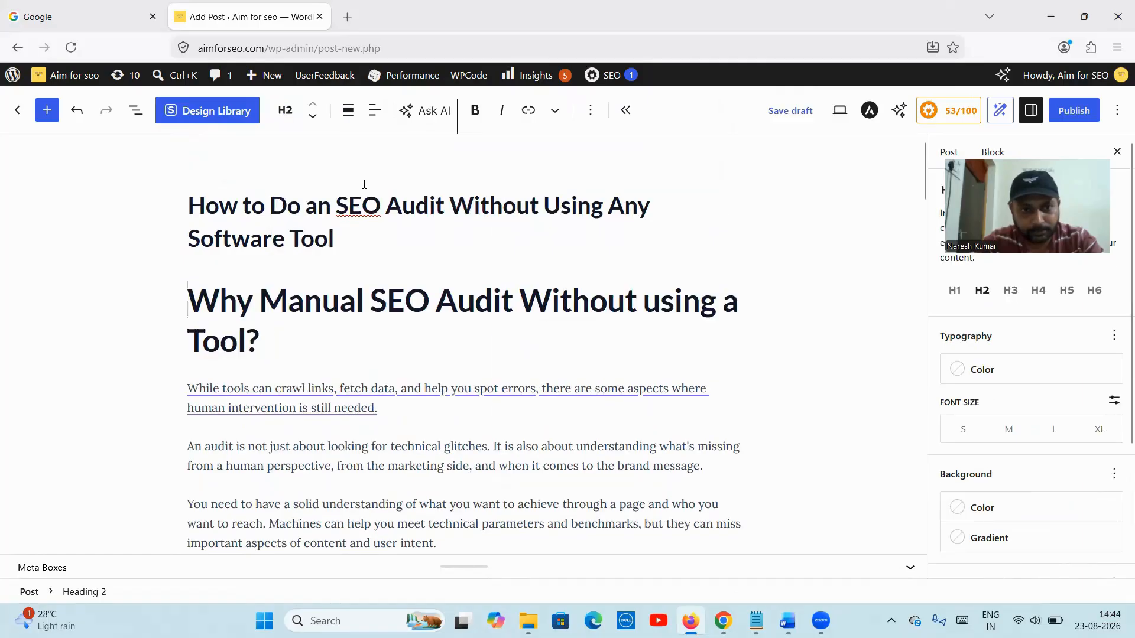
click(392, 322)
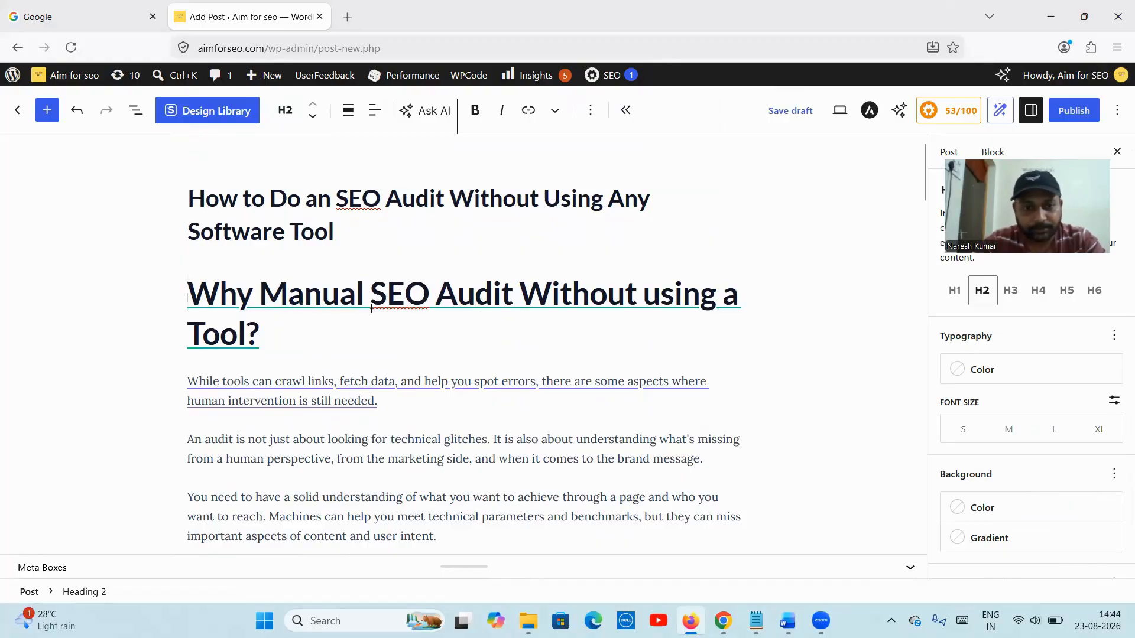
drag(371, 294, 359, 324)
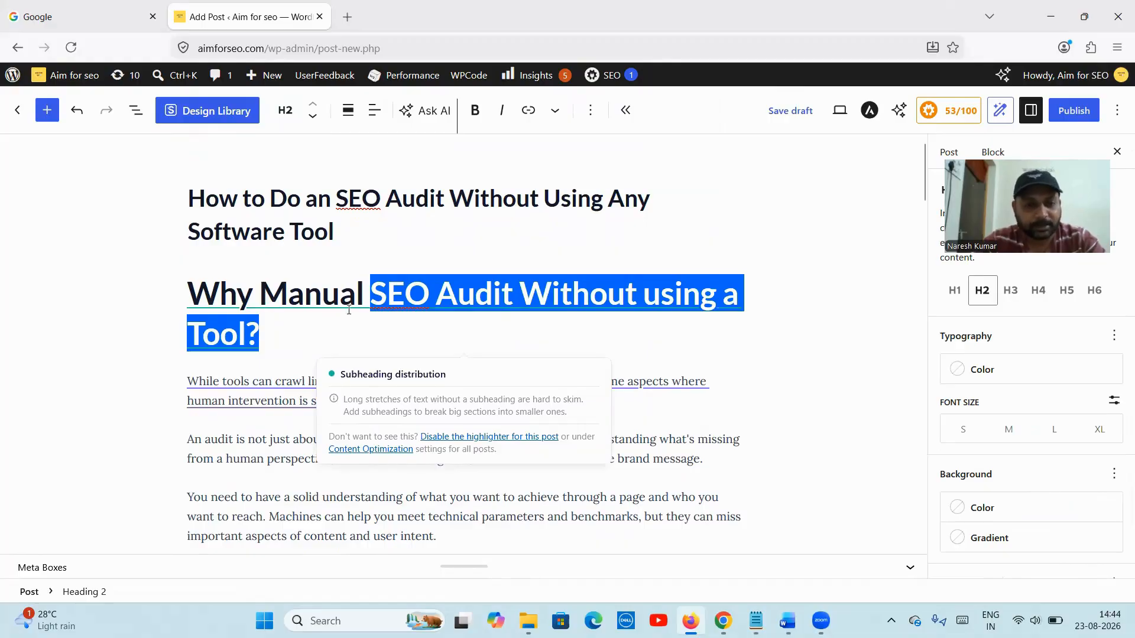
click(348, 299)
drag(374, 298, 273, 306)
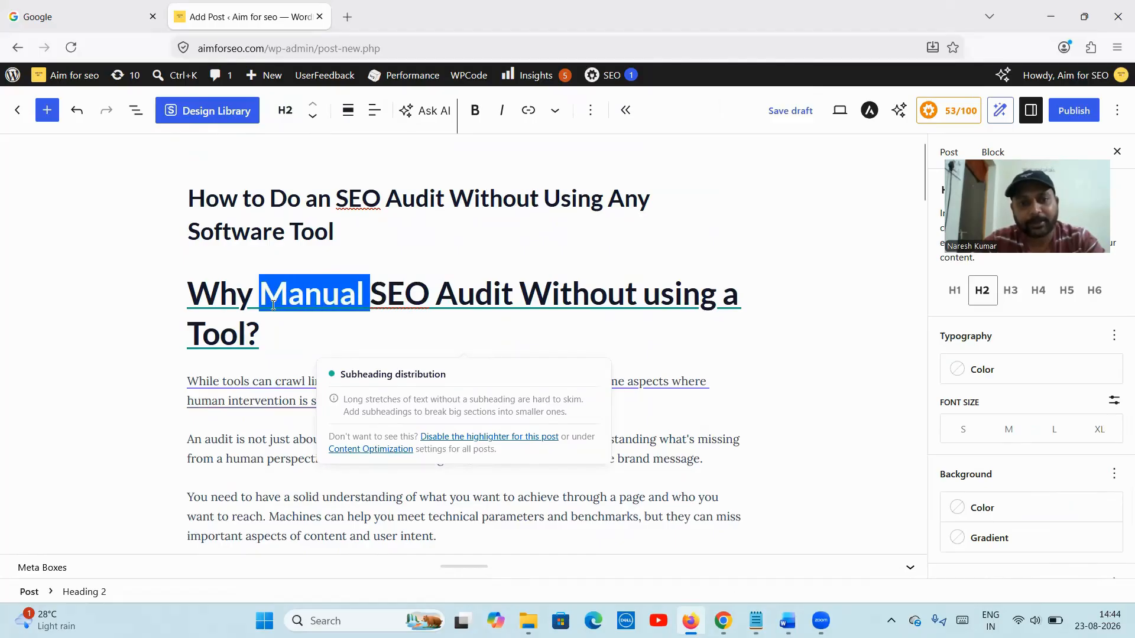
click(334, 300)
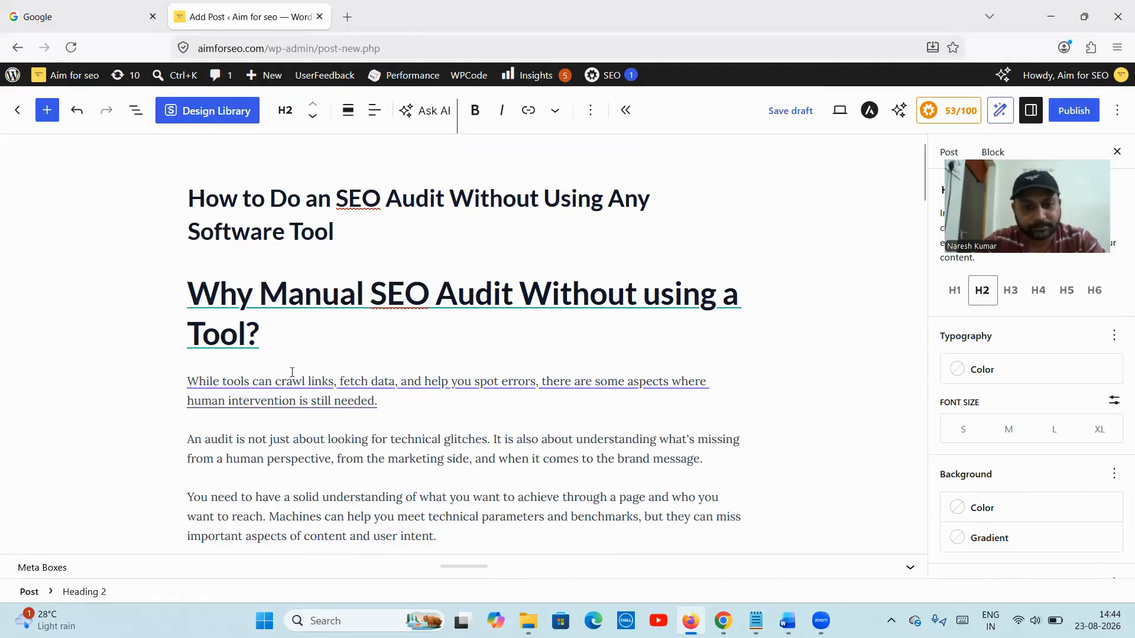
- Remove the bold from the "FIRST- Check the Metadata in Your SEO AUDIT" paragraph and convert it into an H2 heading
scroll(292, 372, down, 1)
scroll(293, 372, down, 1)
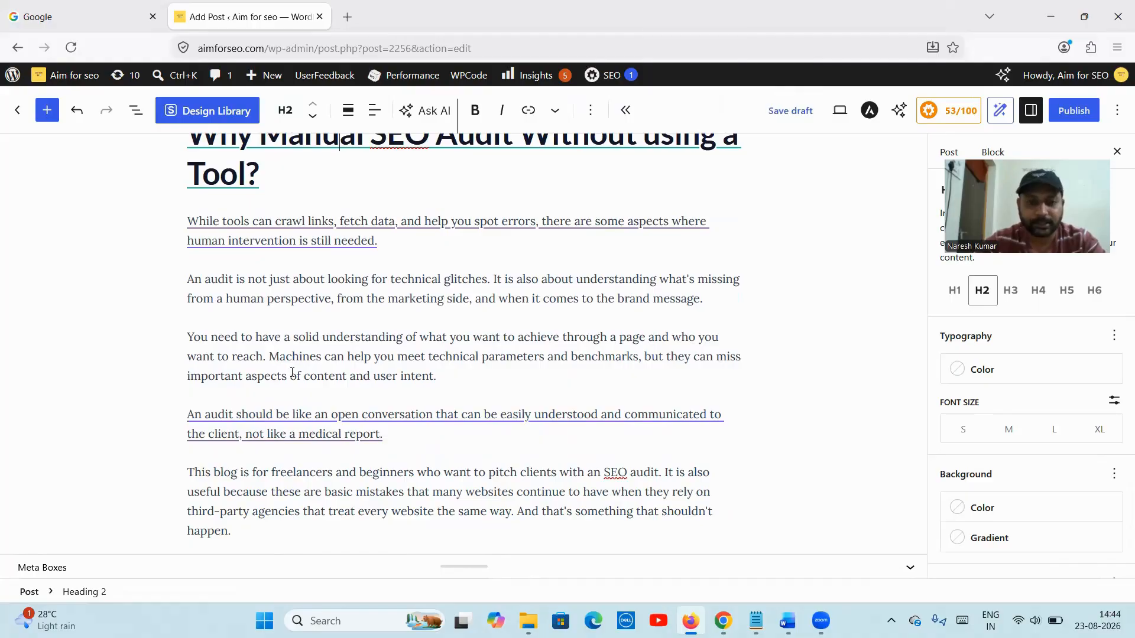
scroll(292, 372, down, 2)
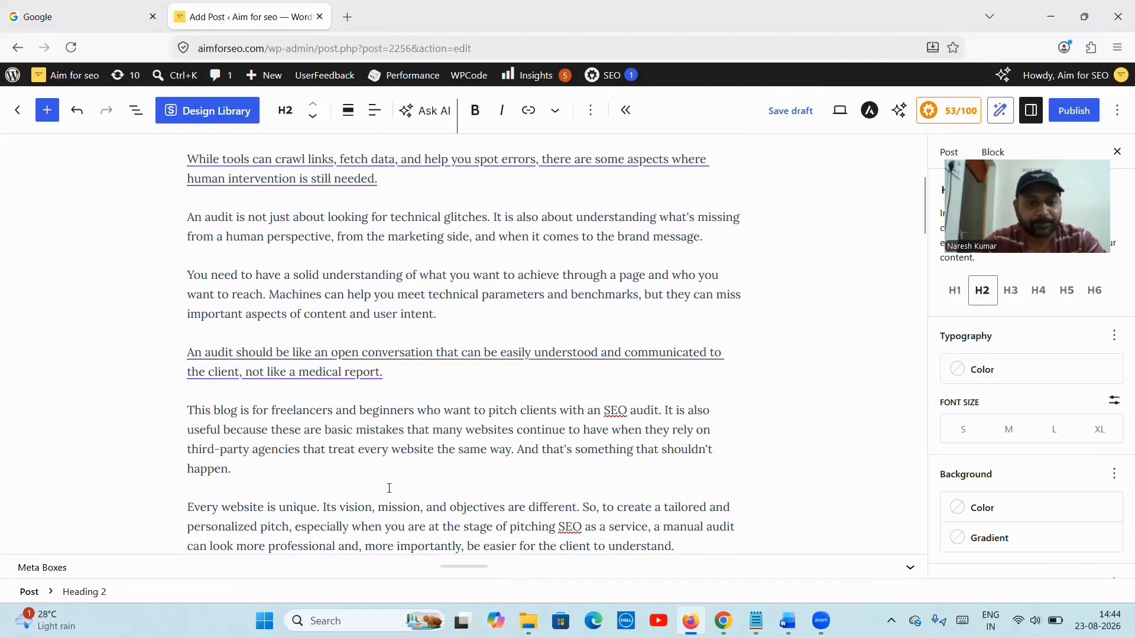
scroll(389, 489, down, 1)
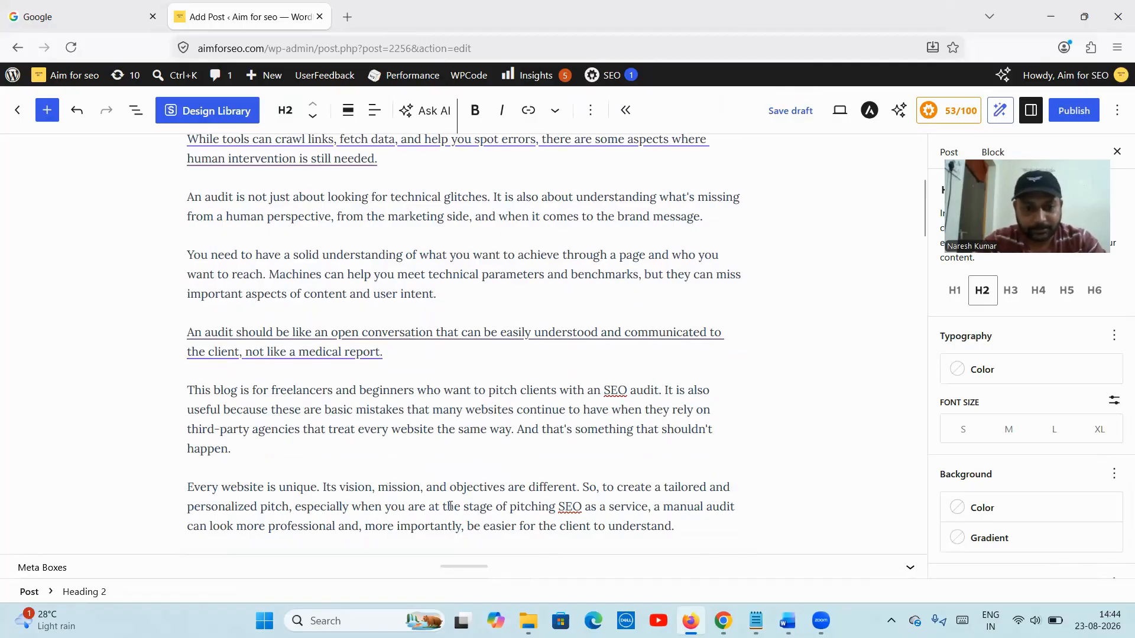
scroll(451, 503, down, 2)
scroll(477, 303, up, 4)
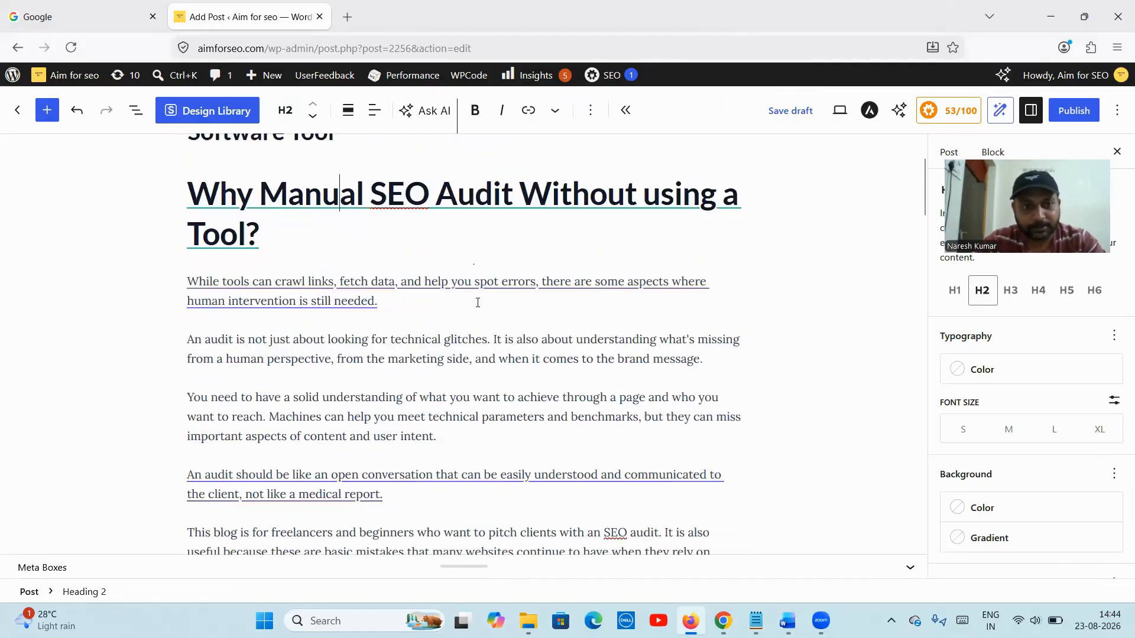
scroll(478, 303, down, 5)
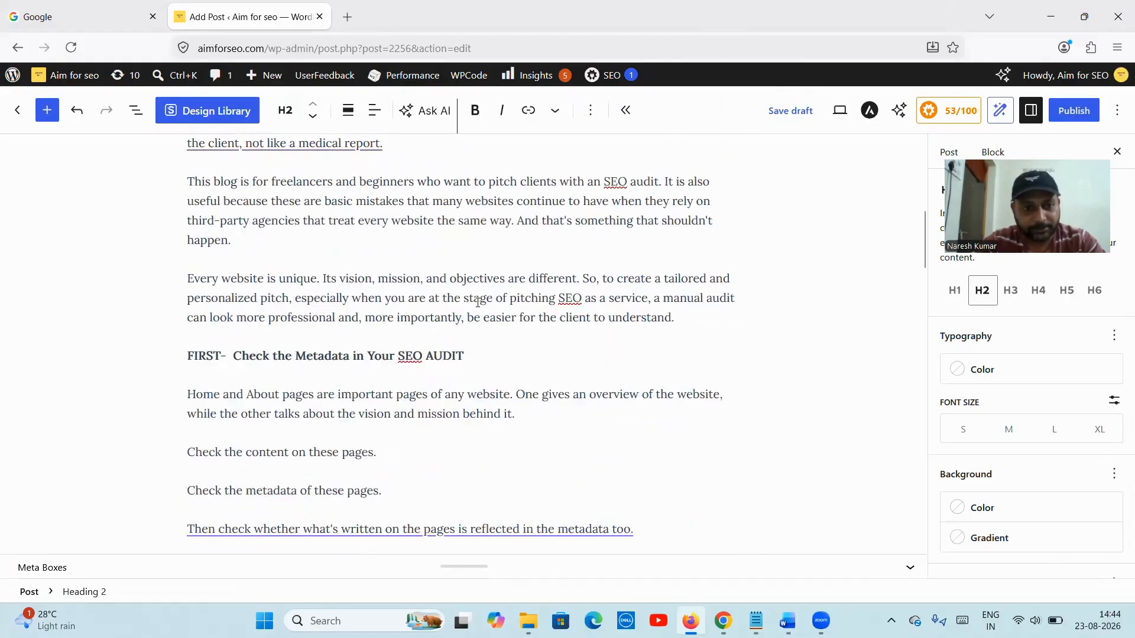
click(274, 359)
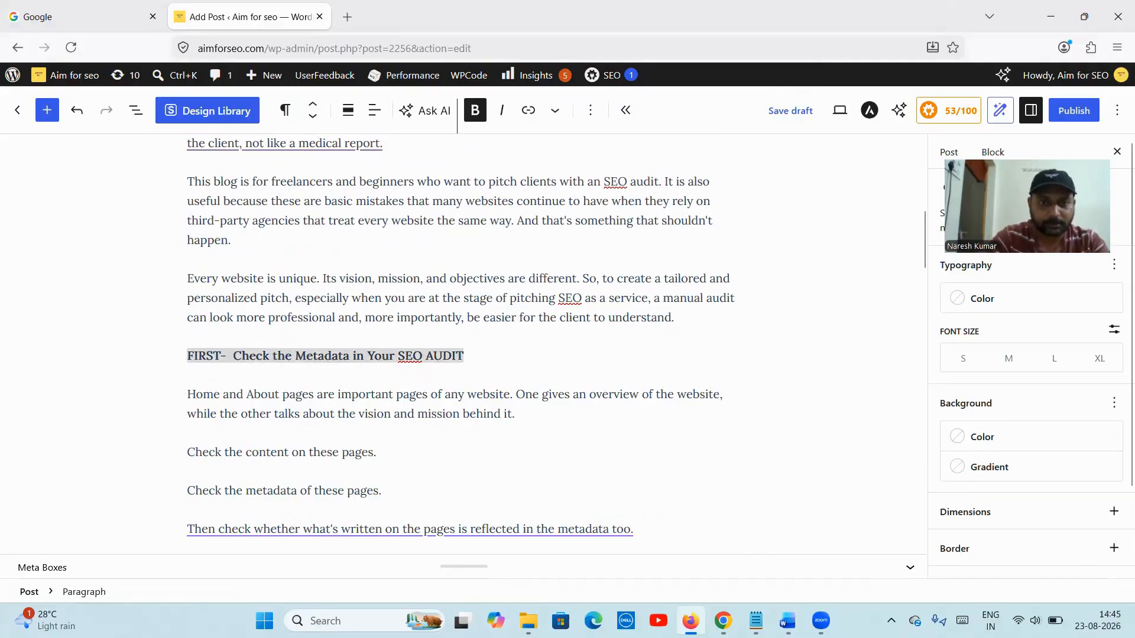
key(ctrl+a)
key(ctrl+b)
click(285, 111)
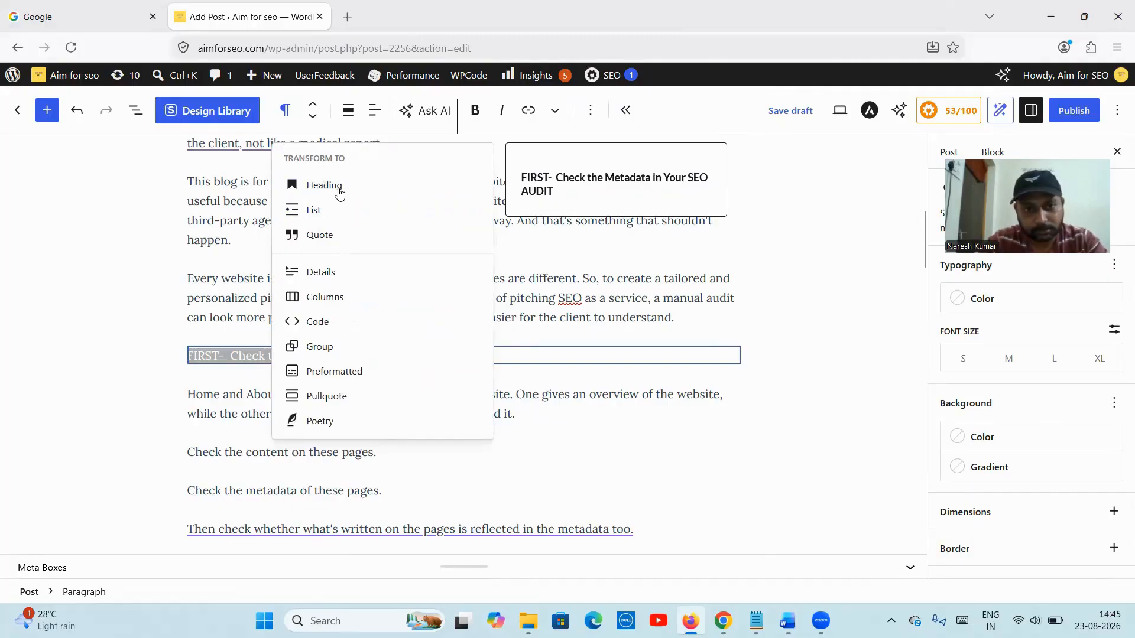
click(335, 187)
scroll(339, 444, down, 3)
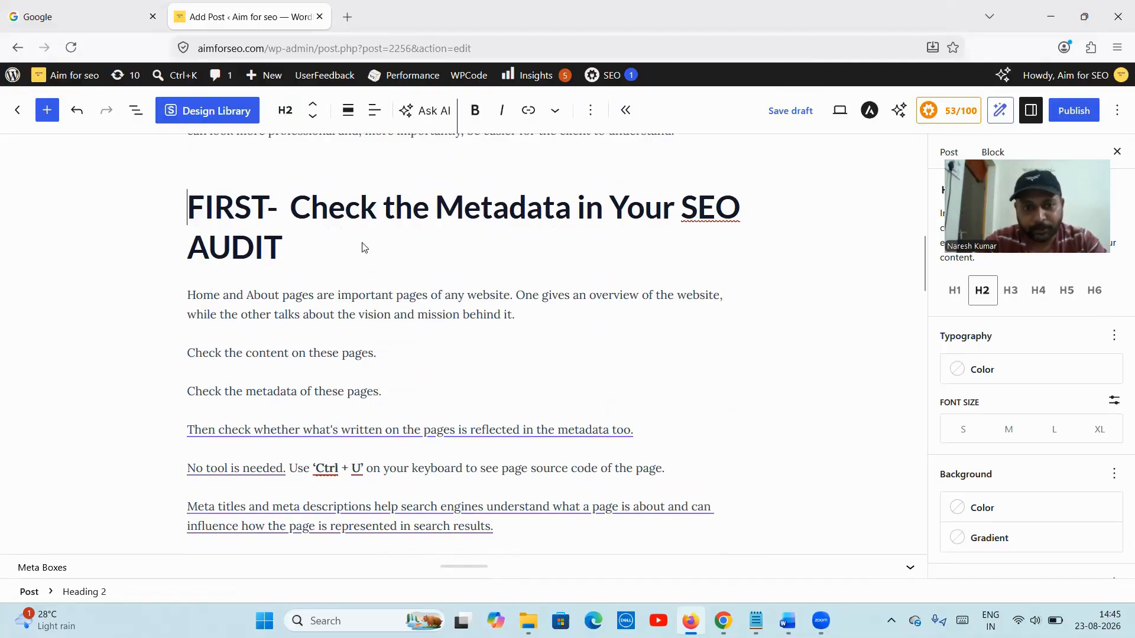
scroll(330, 324, down, 3)
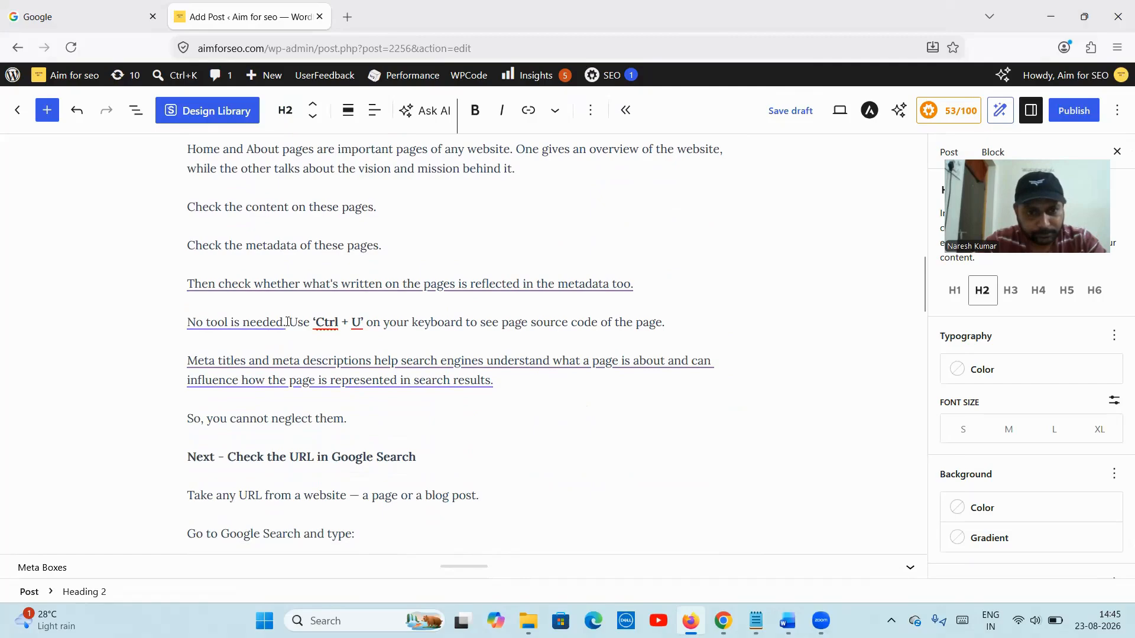
drag(287, 323, 312, 322)
key(ctrl+b)
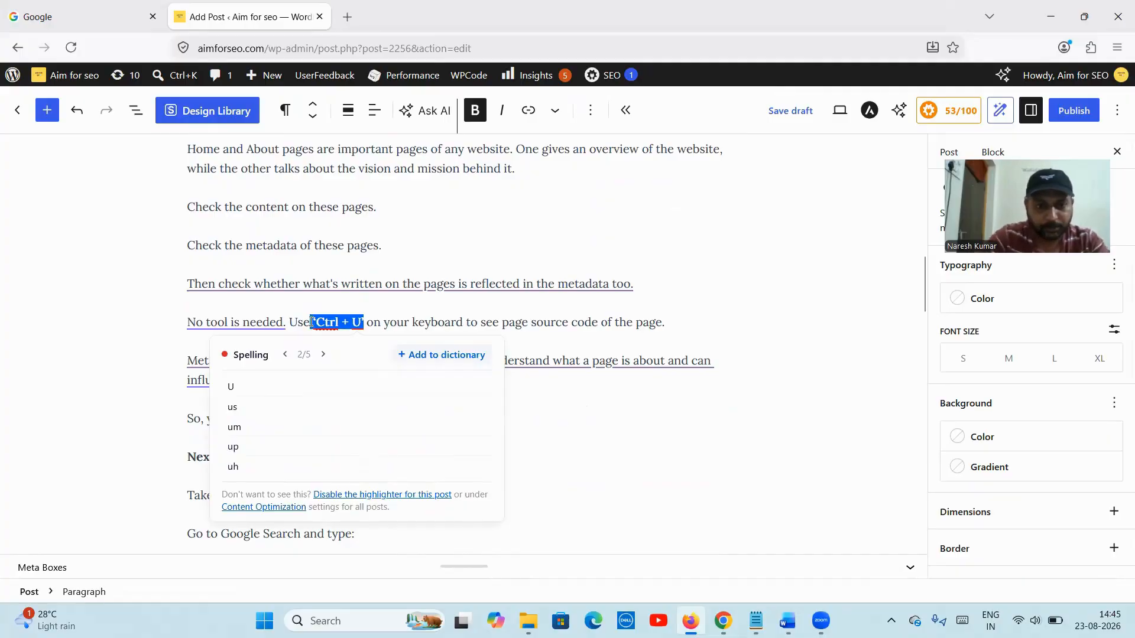
click(448, 304)
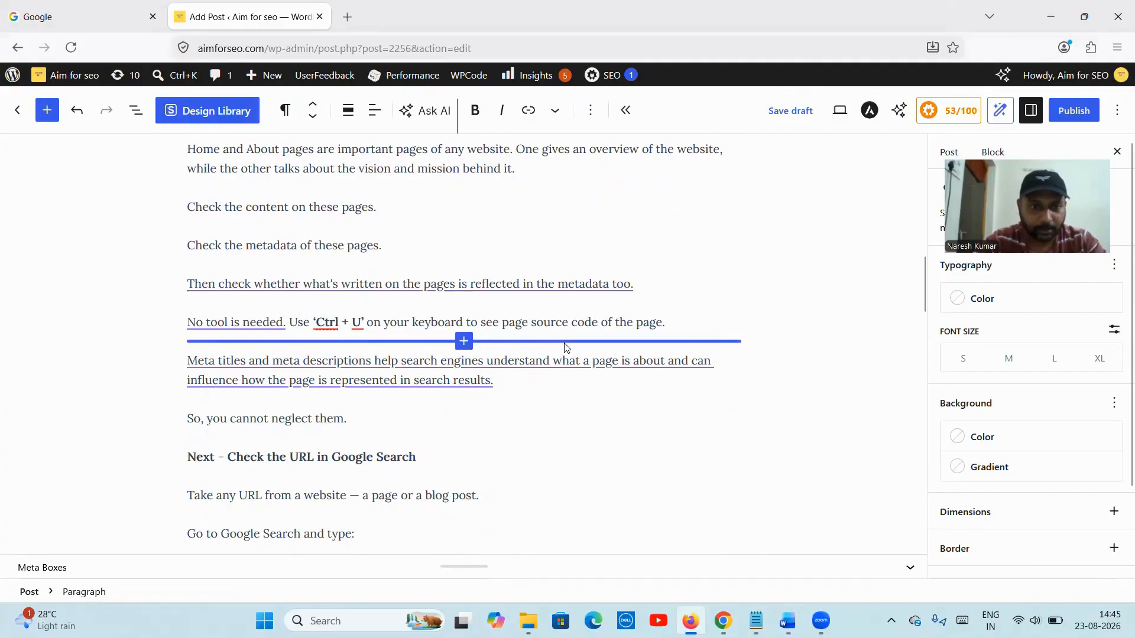
- Insert an image below the "Meta titles and meta descriptions help search engines" paragraph, uploading the meta titles and meta descriptions PNG from the New Blog folder
scroll(565, 346, down, 1)
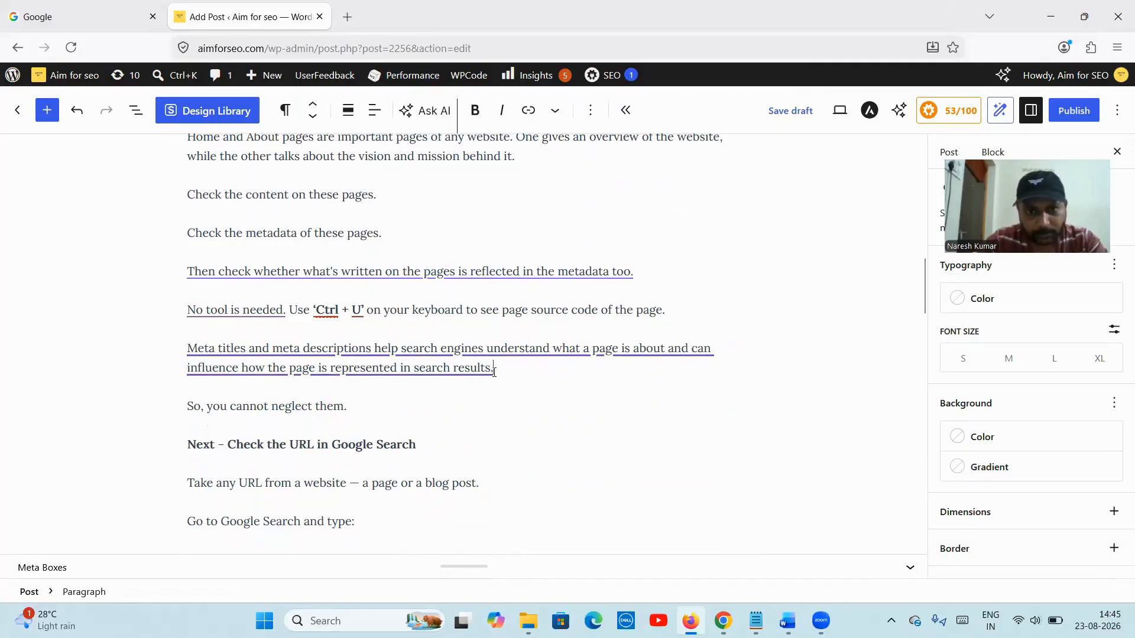
key(Return)
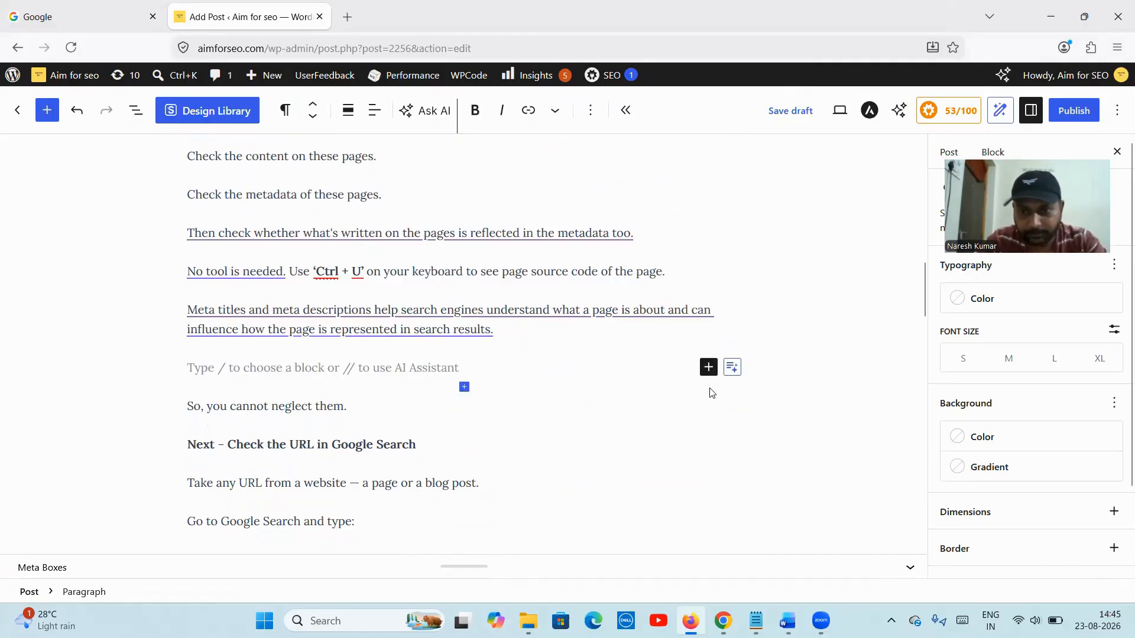
click(706, 369)
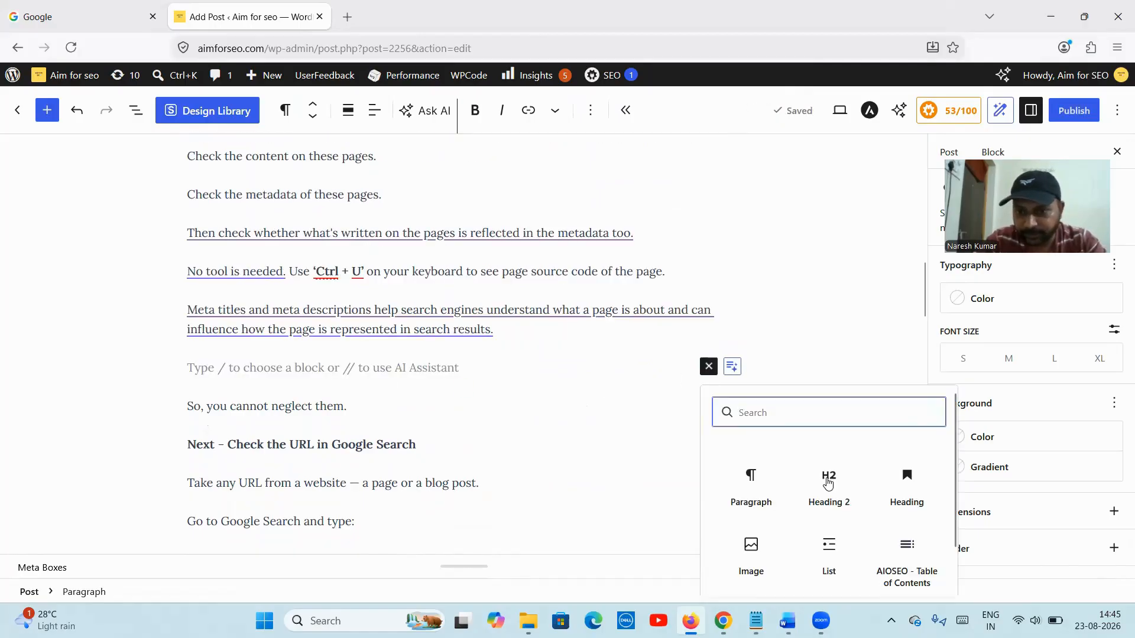
click(746, 566)
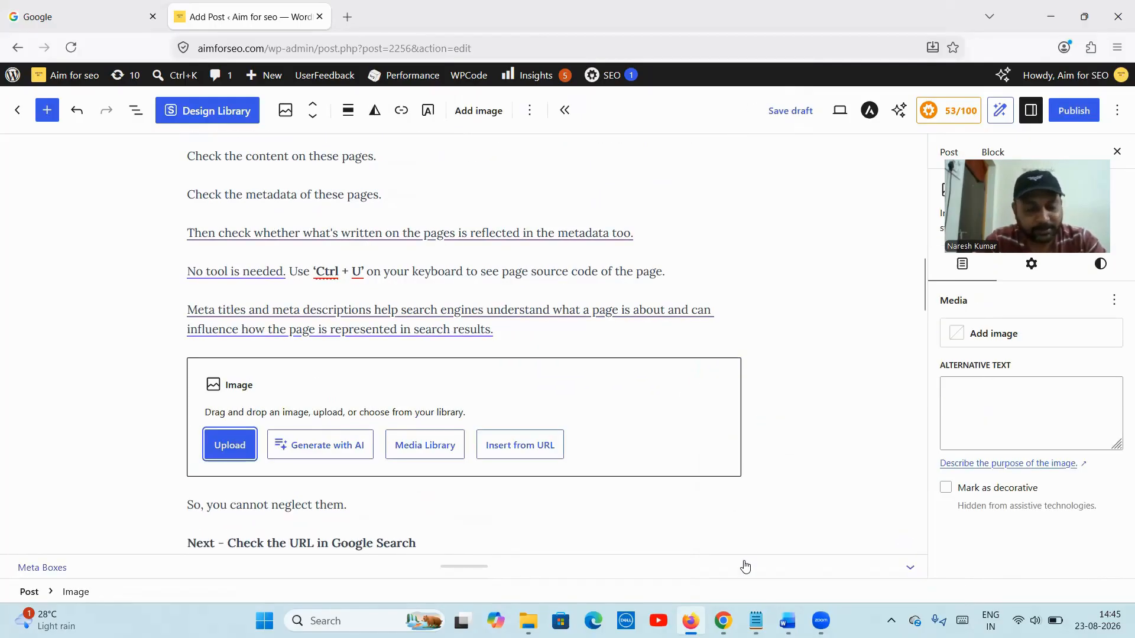
click(230, 447)
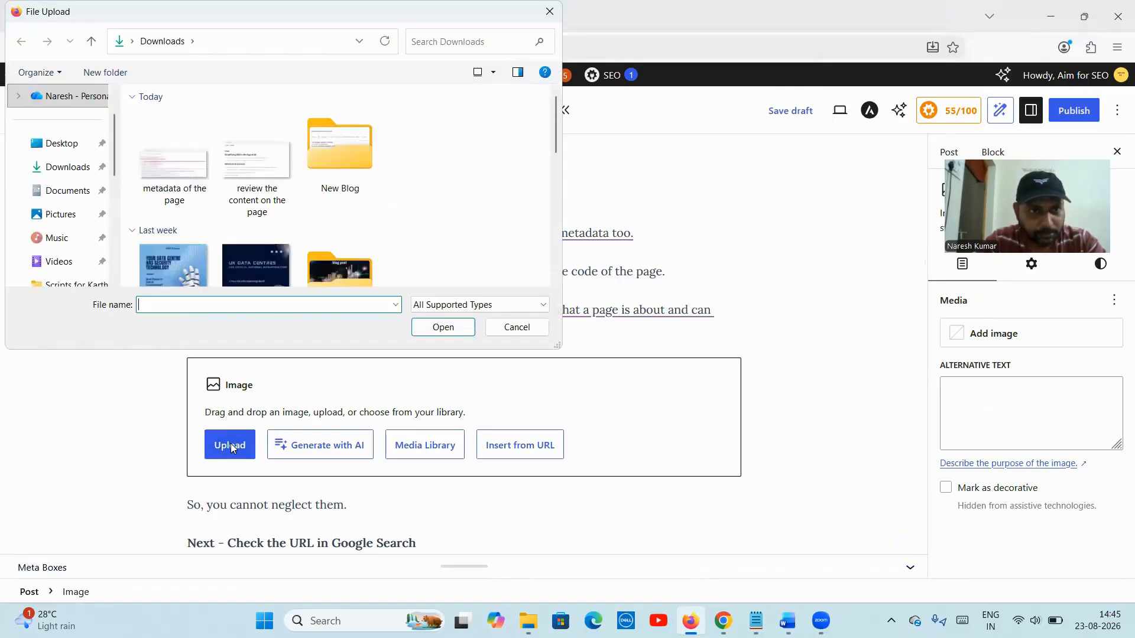
double_click(349, 133)
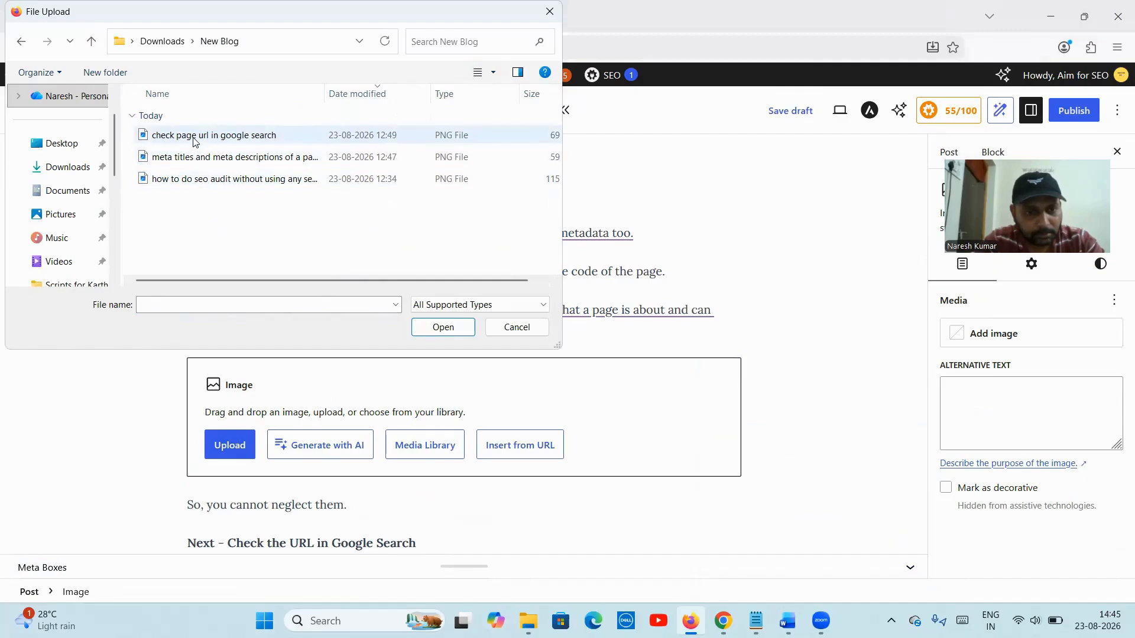
double_click(195, 157)
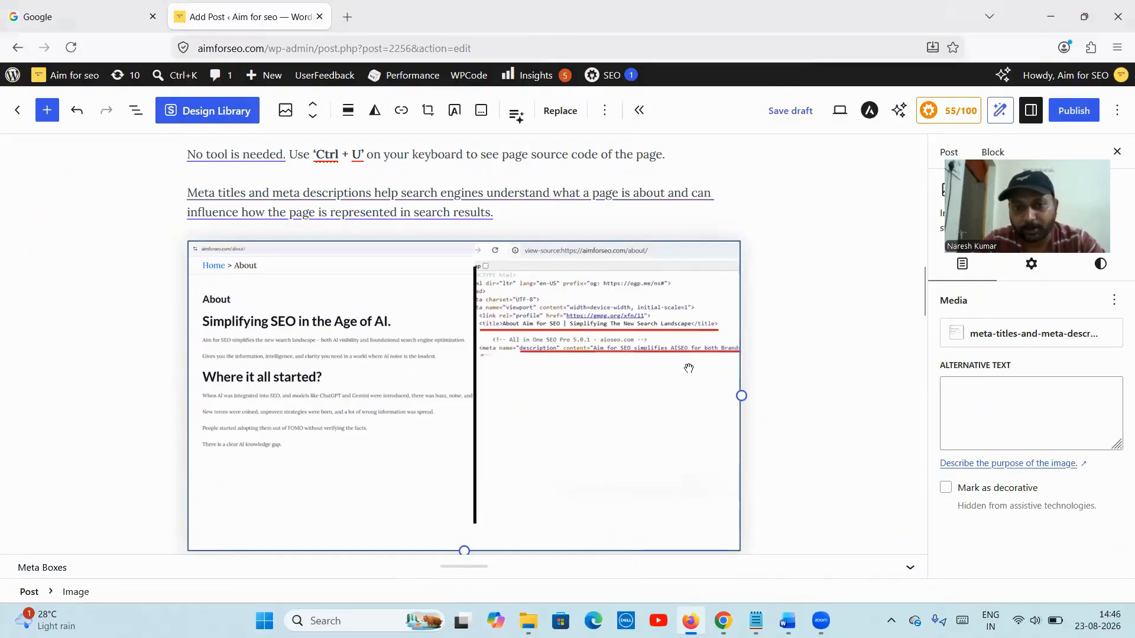
scroll(414, 407, down, 2)
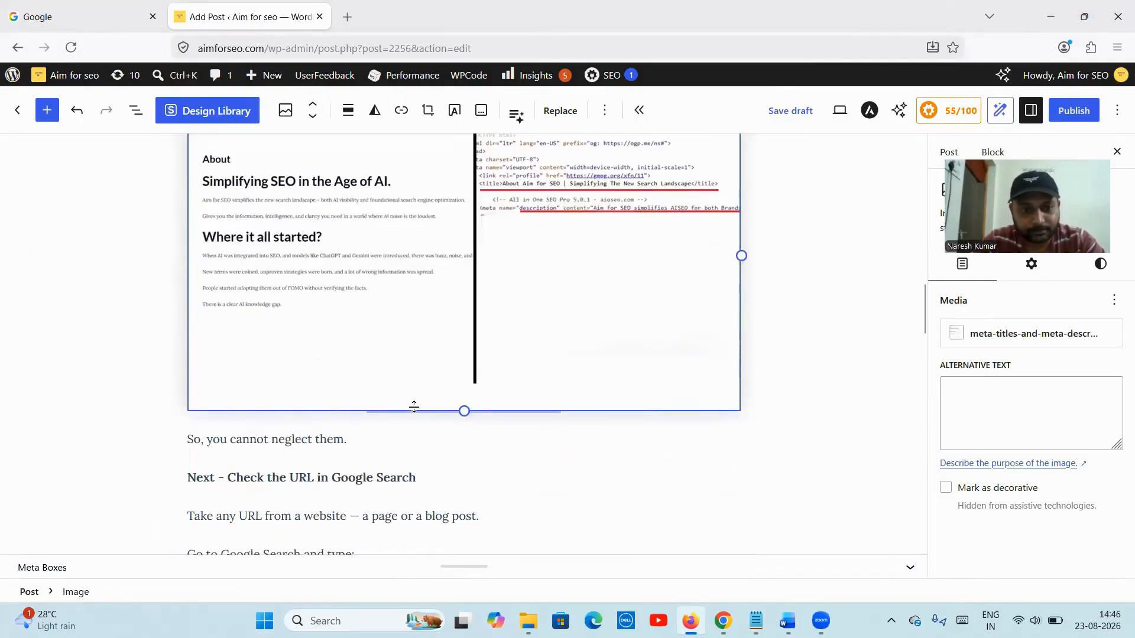
scroll(415, 407, up, 3)
- Remove the bold from the "Next - Check the URL in Google Search" paragraph and convert it into an H2 heading
scroll(416, 412, down, 4)
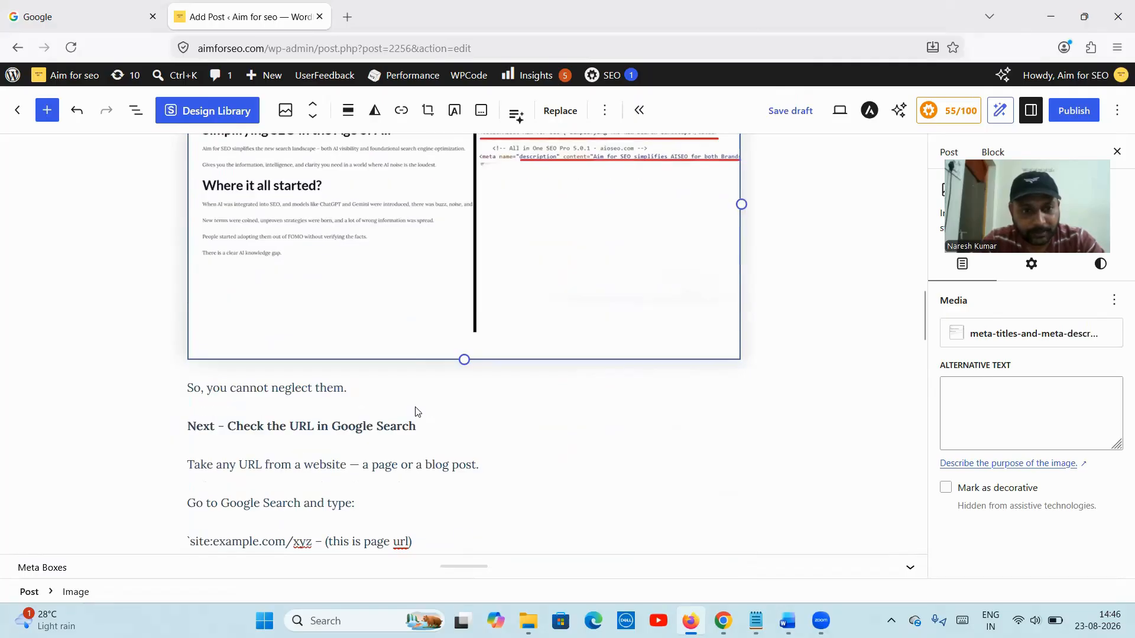
triple_click(305, 430)
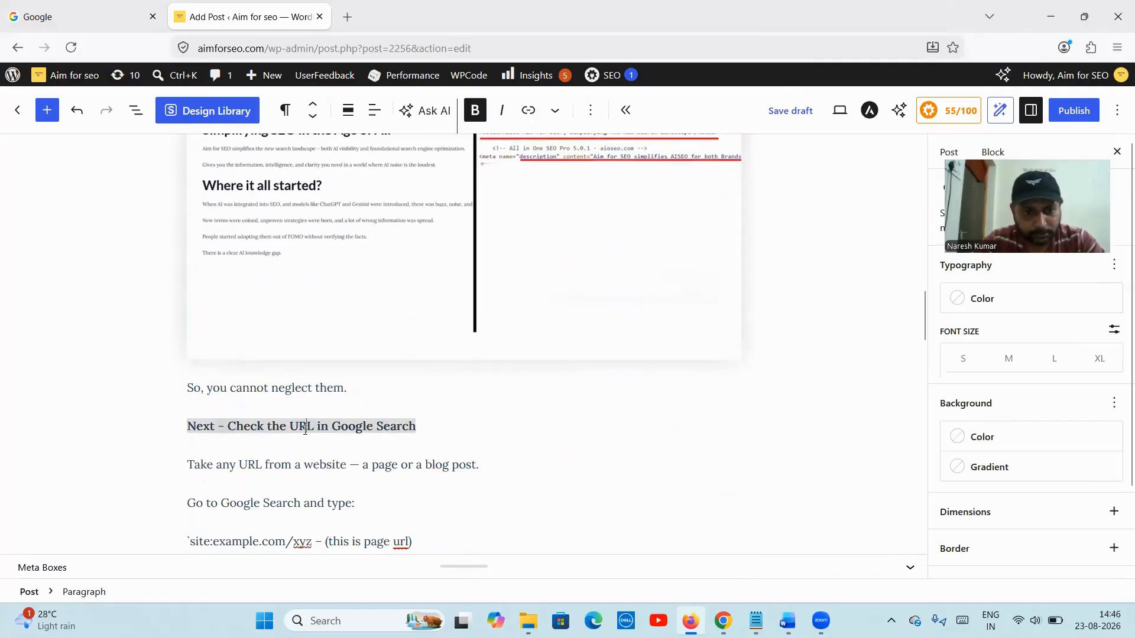
key(ctrl+c)
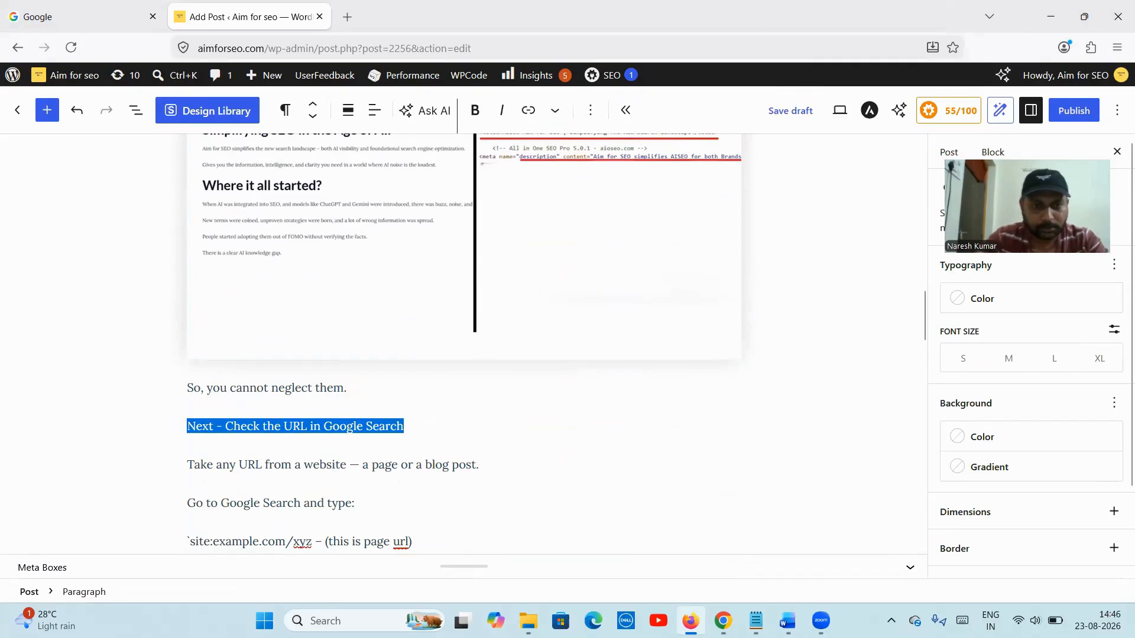
click(286, 111)
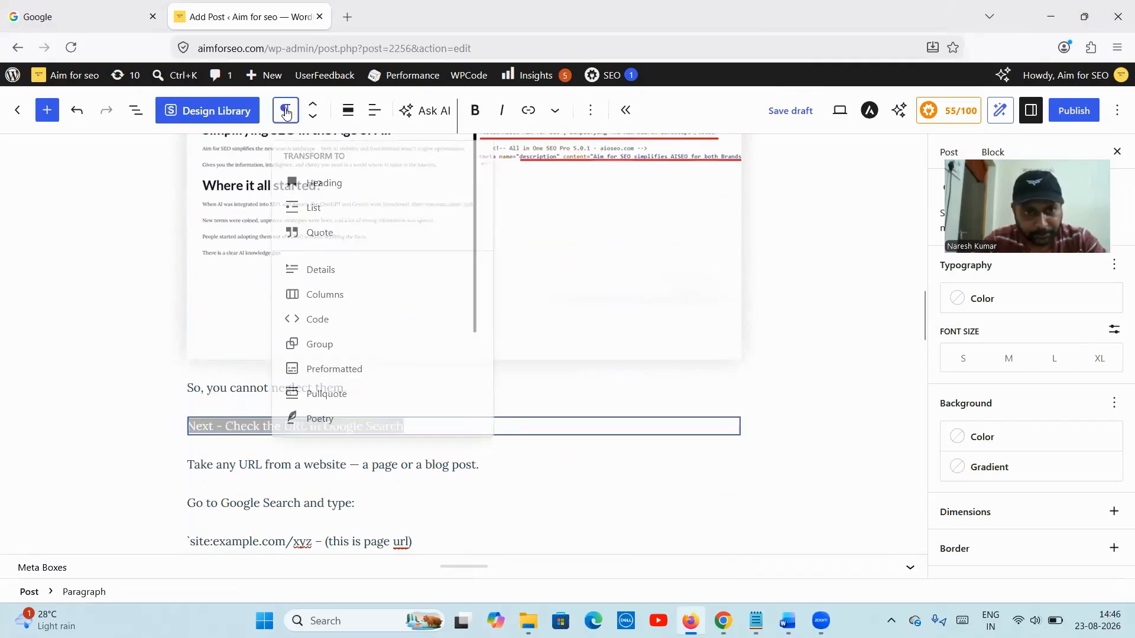
click(341, 184)
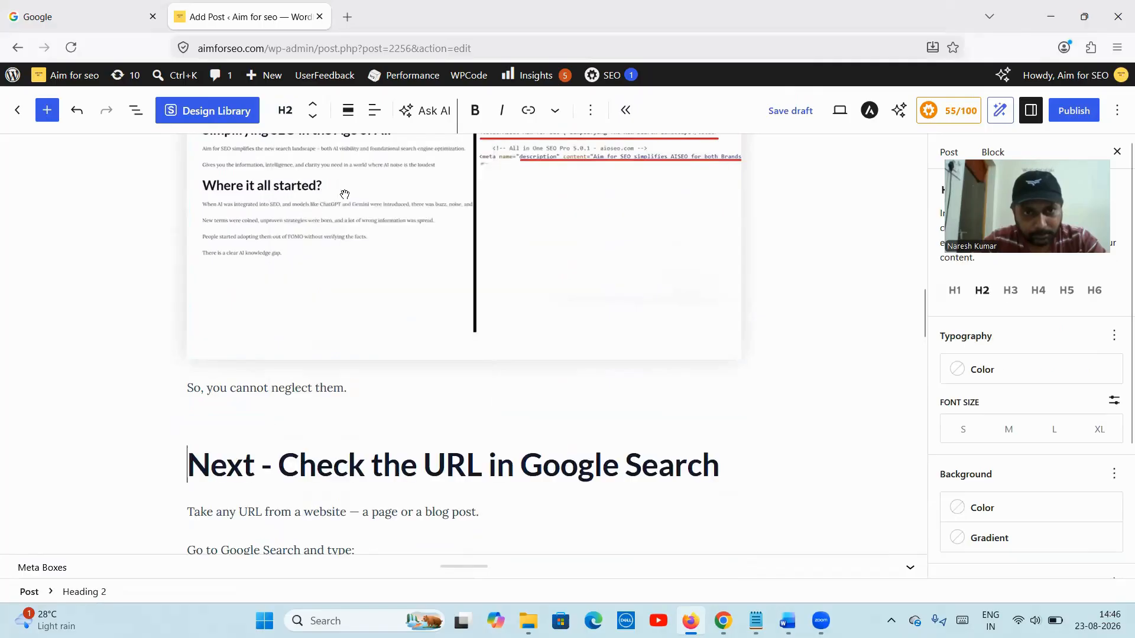
click(270, 467)
scroll(269, 467, down, 3)
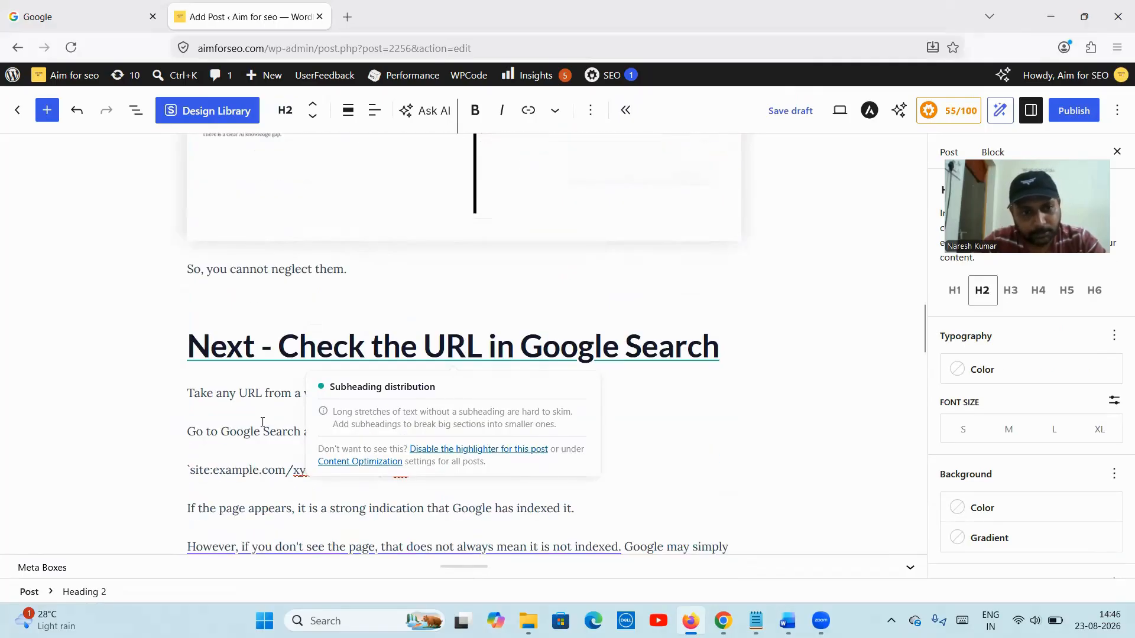
- Insert an image below the "site:example.com/xyz" line, uploading the "check page url in google search" PNG from the New Blog folder
click(209, 413)
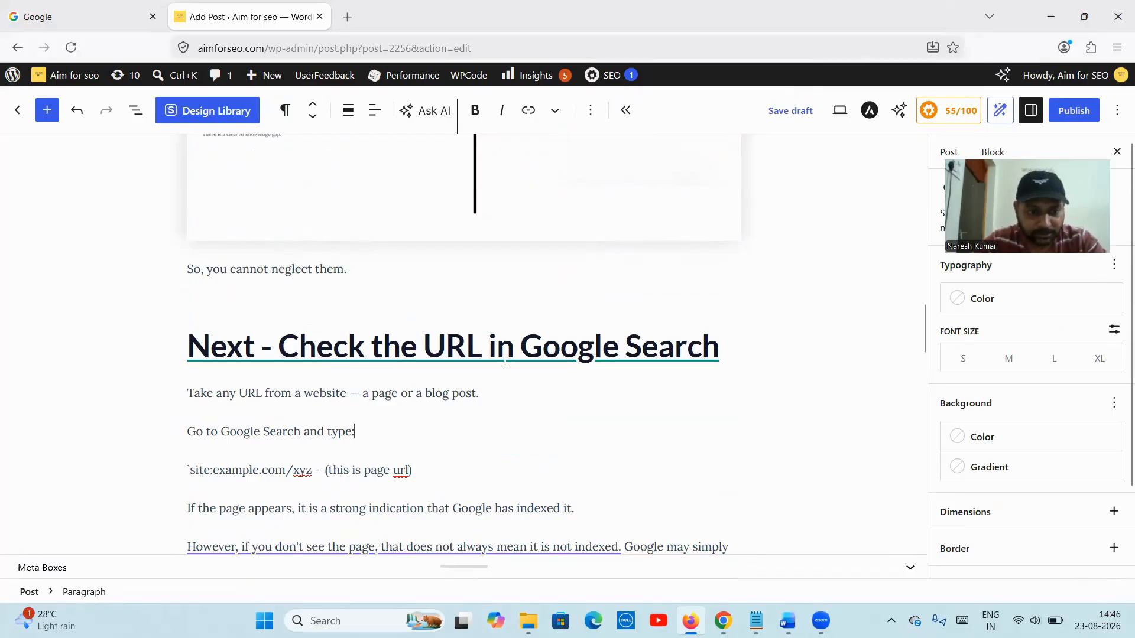
scroll(505, 361, down, 1)
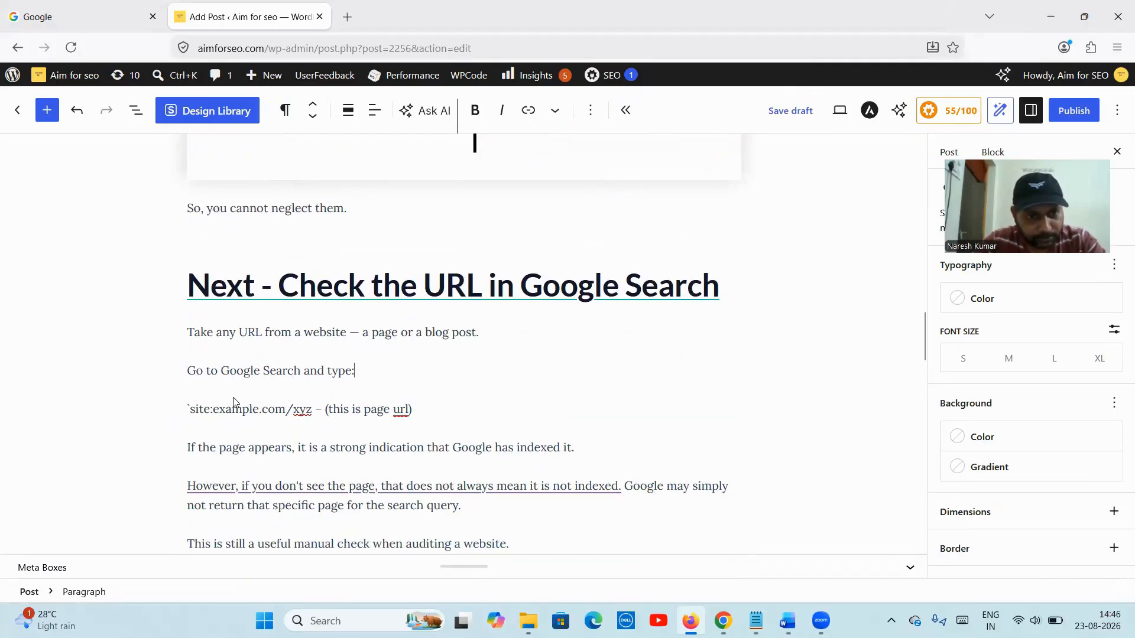
scroll(370, 459, down, 1)
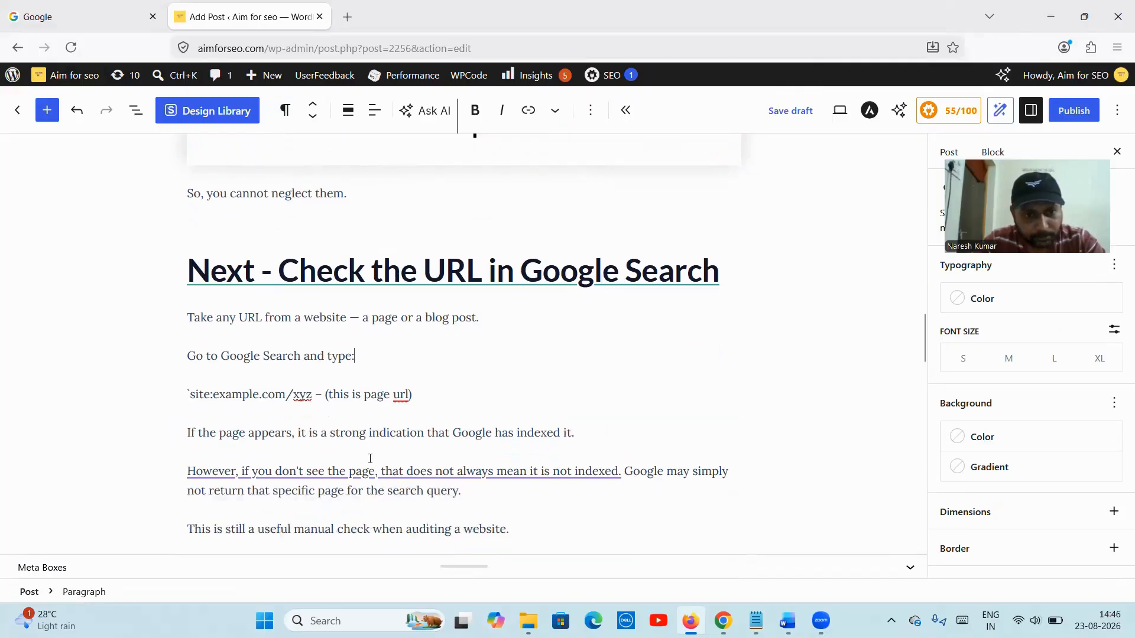
scroll(414, 444, down, 1)
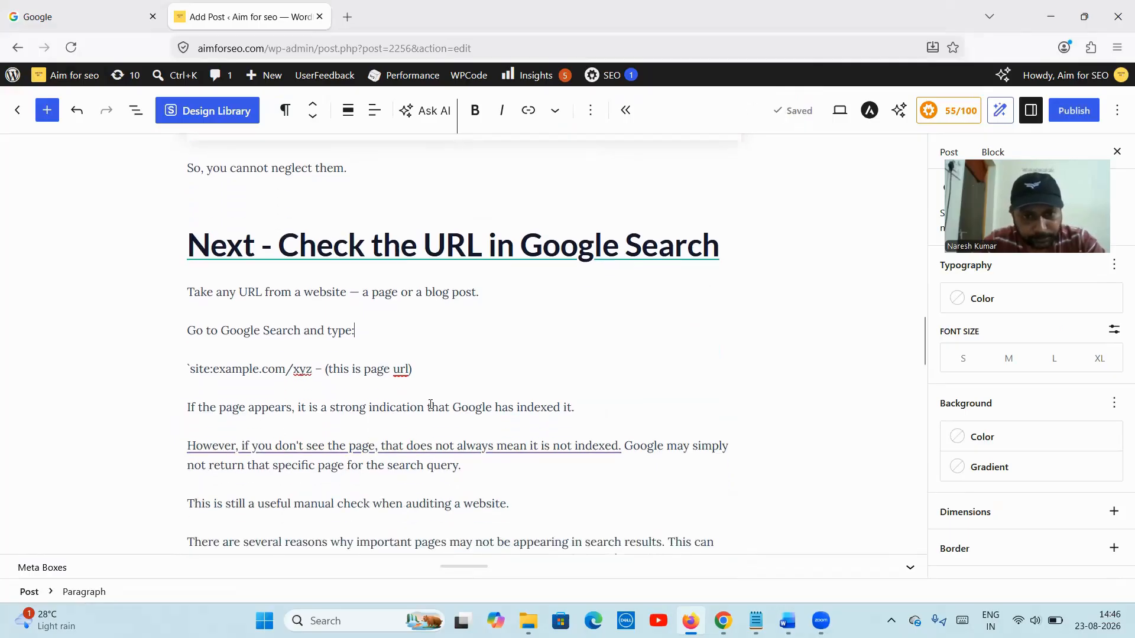
click(436, 369)
key(Return)
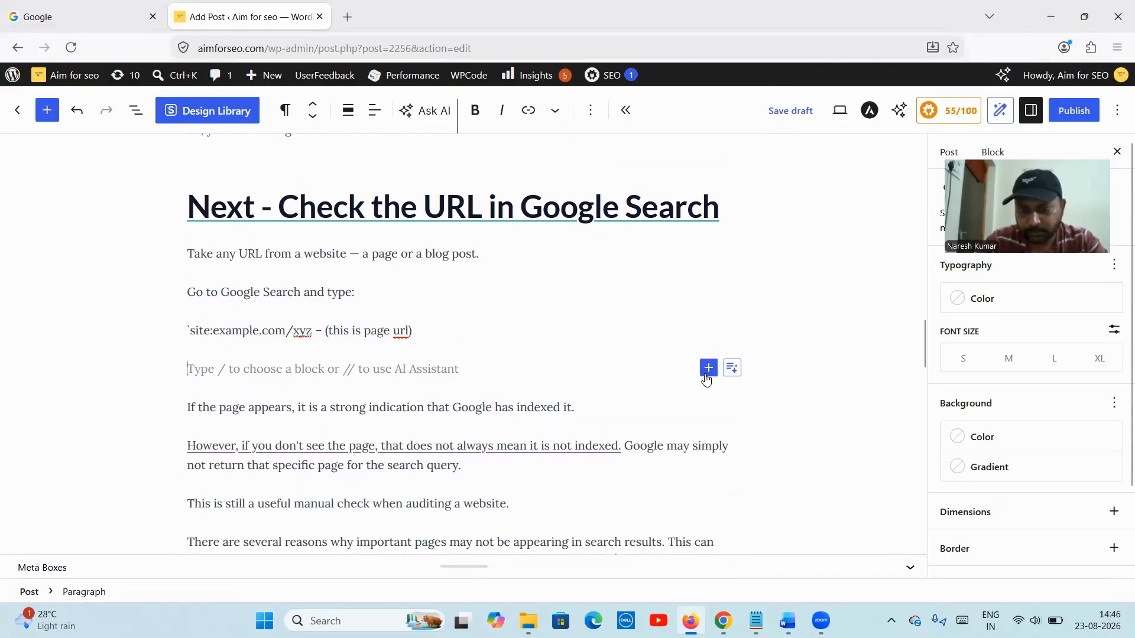
click(708, 368)
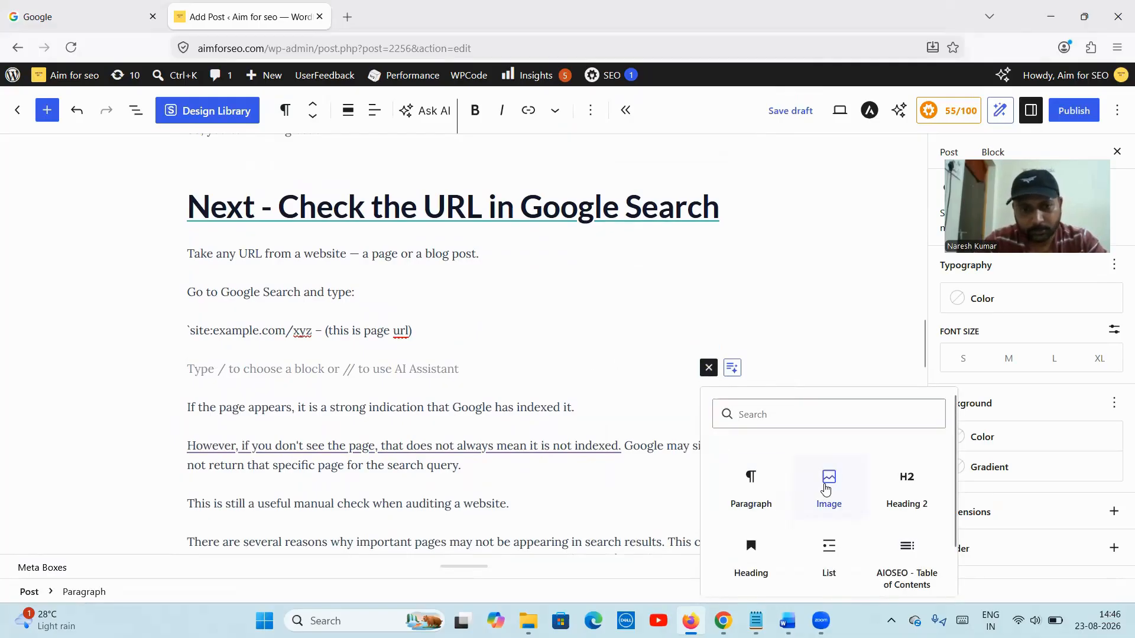
click(828, 485)
click(231, 455)
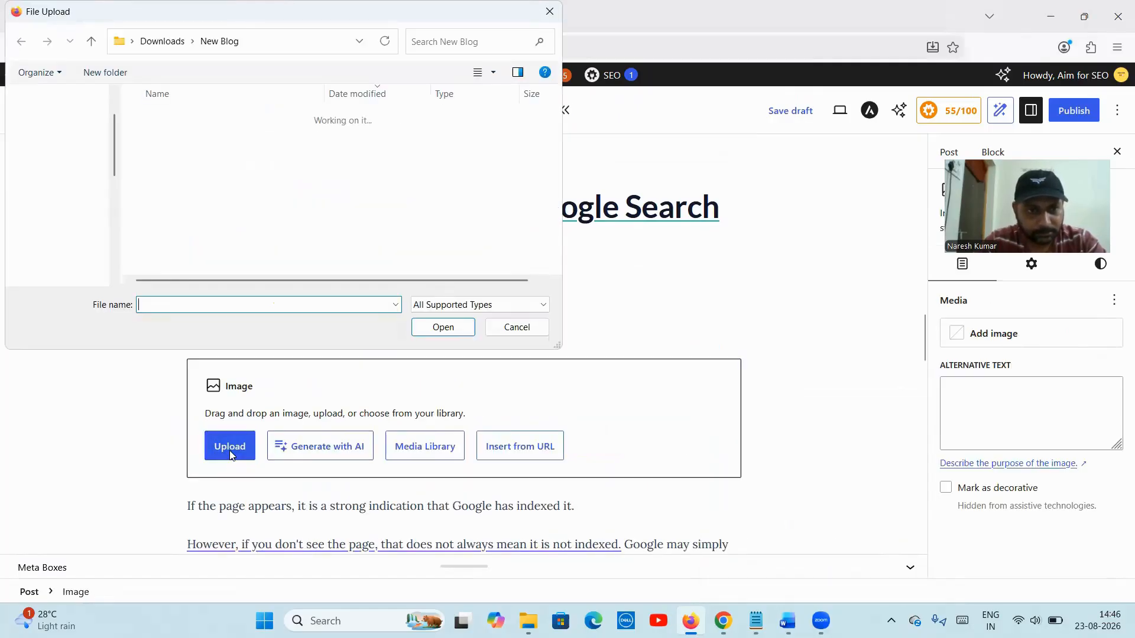
double_click(214, 135)
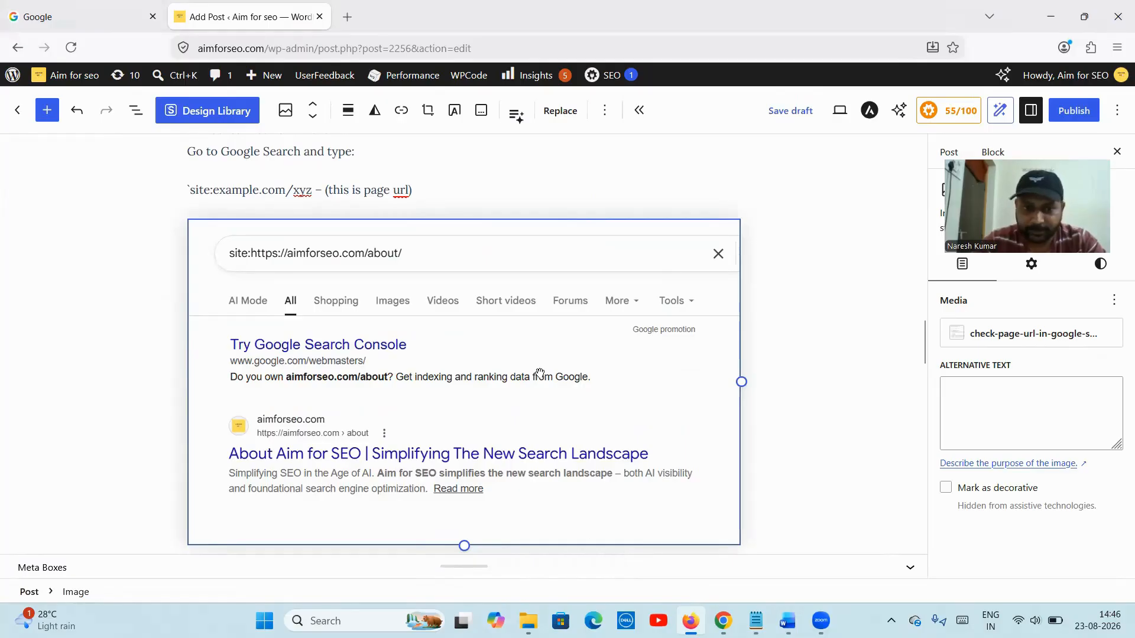
scroll(540, 372, down, 2)
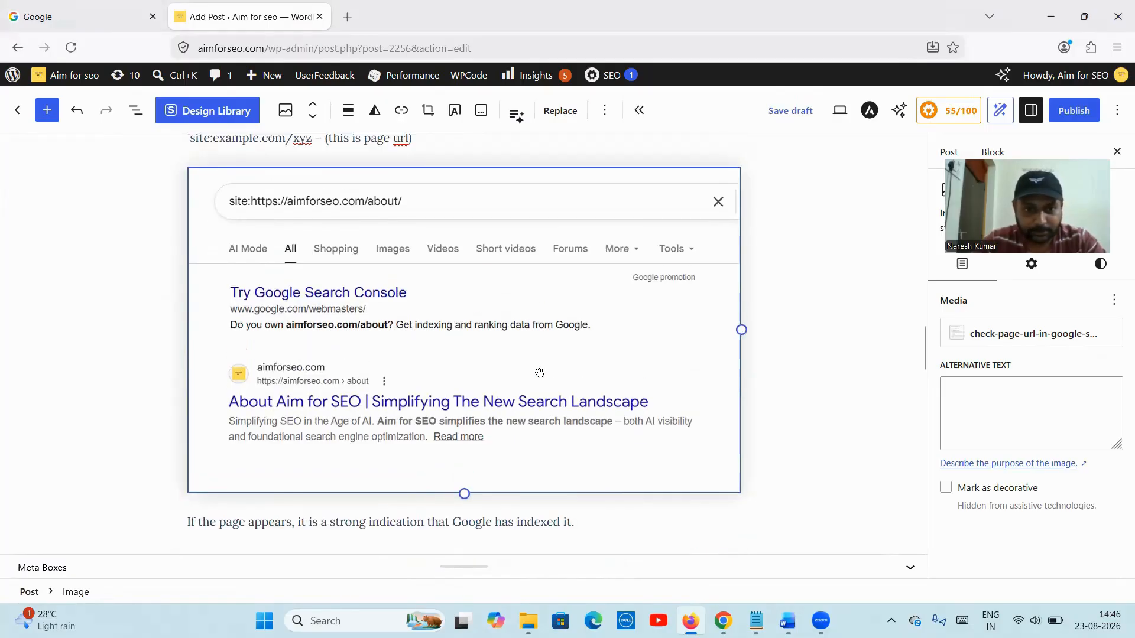
scroll(540, 372, up, 1)
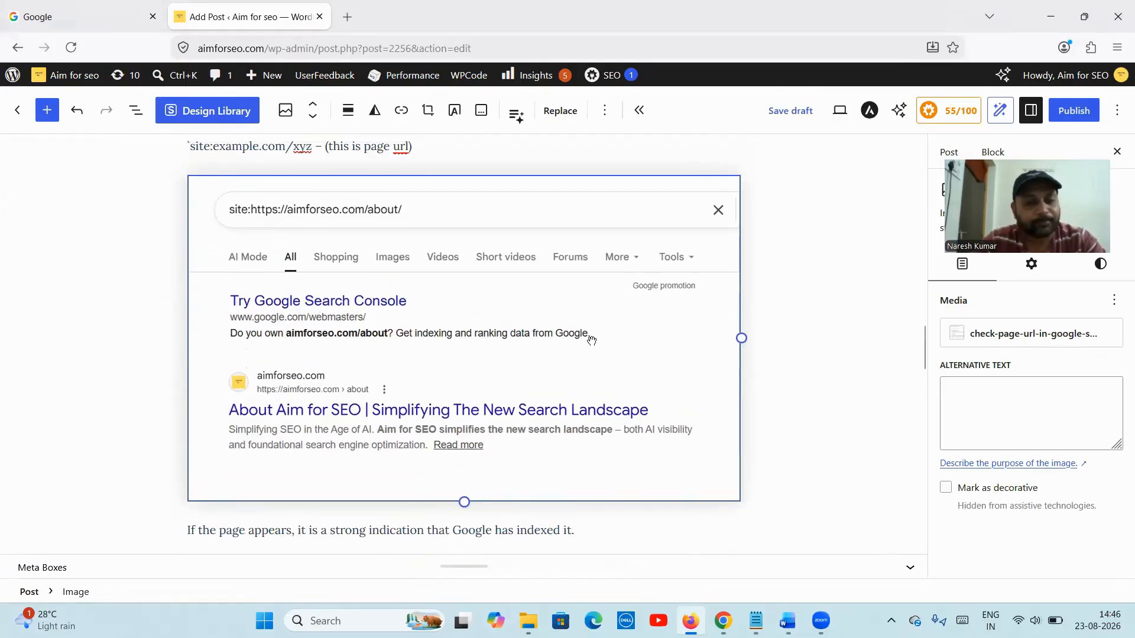
- Set the alternative text of the meta titles and meta descriptions image to "Meta data of a page."
scroll(591, 341, up, 12)
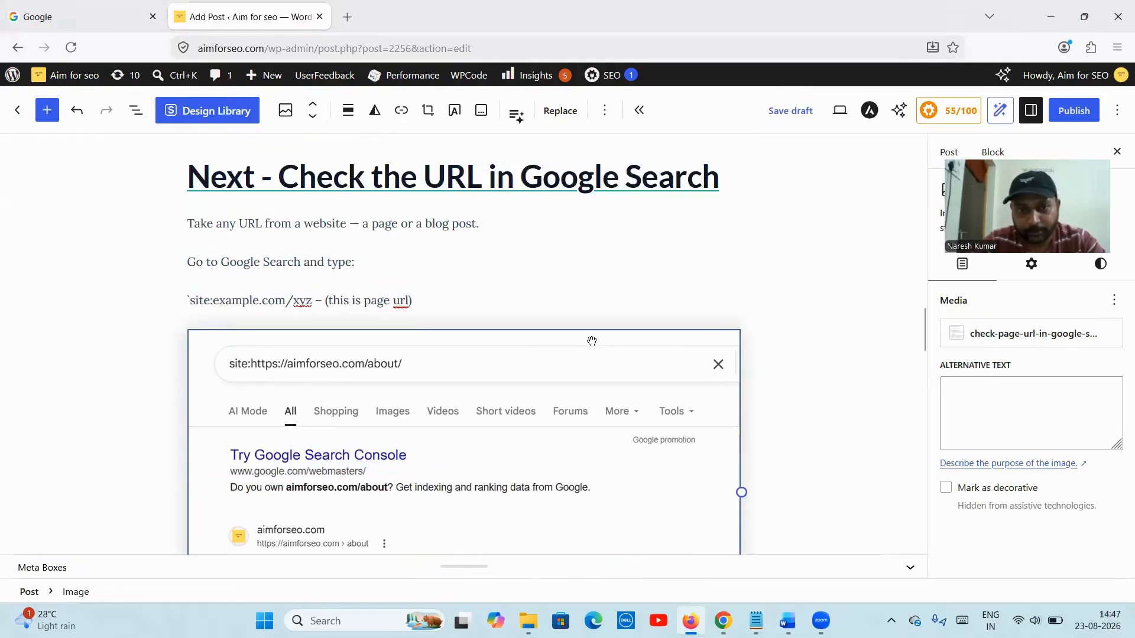
scroll(593, 342, down, 1)
click(474, 376)
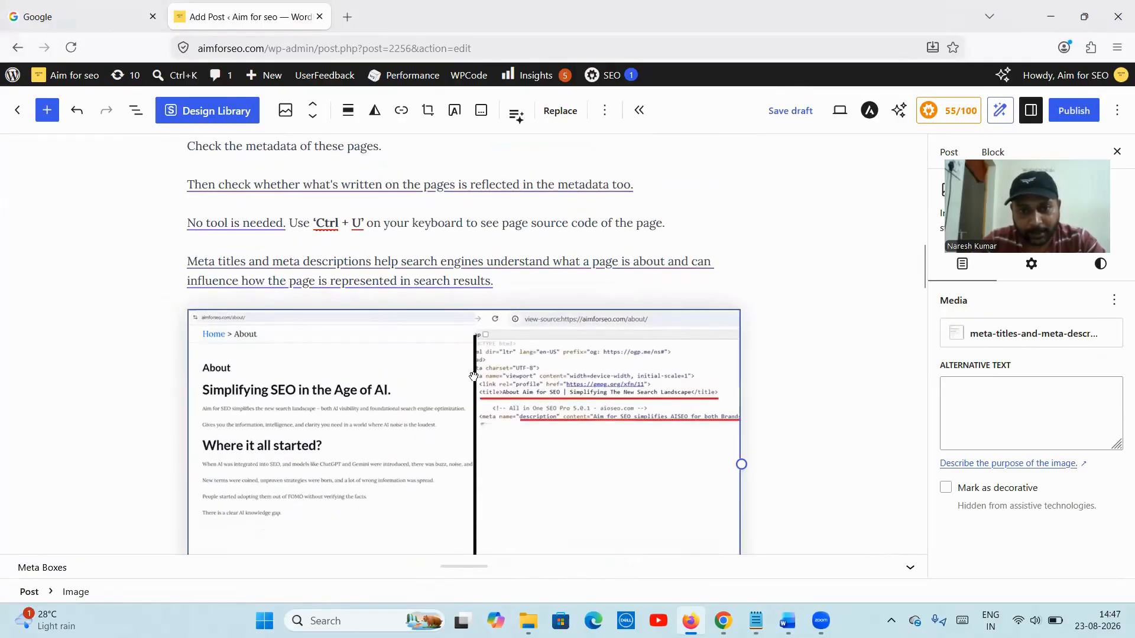
click(984, 424)
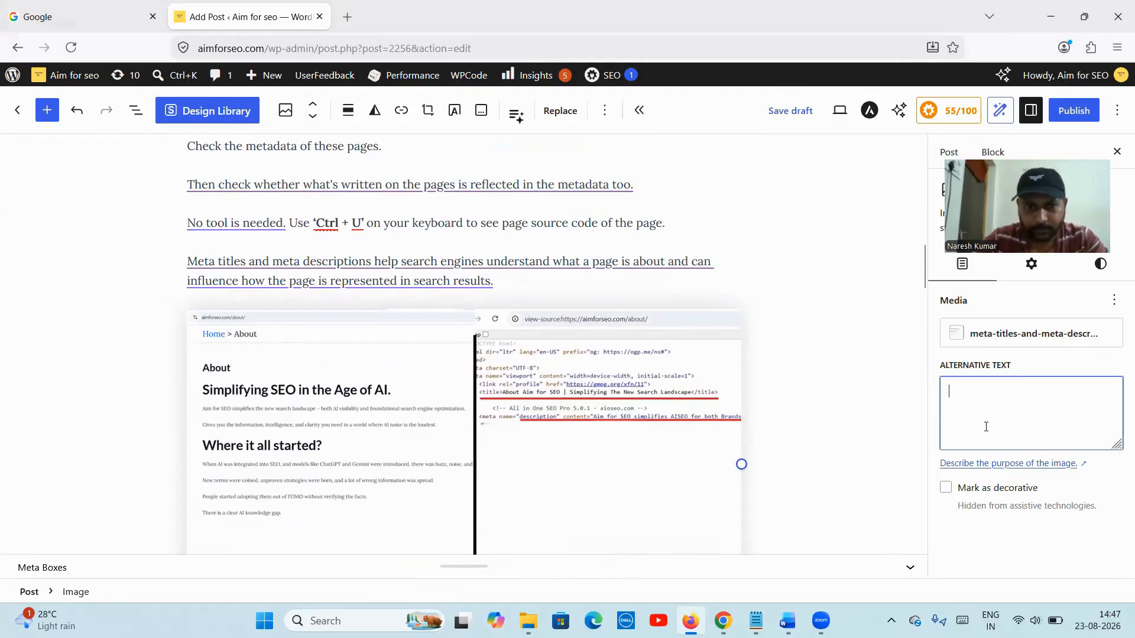
text(Meta data os)
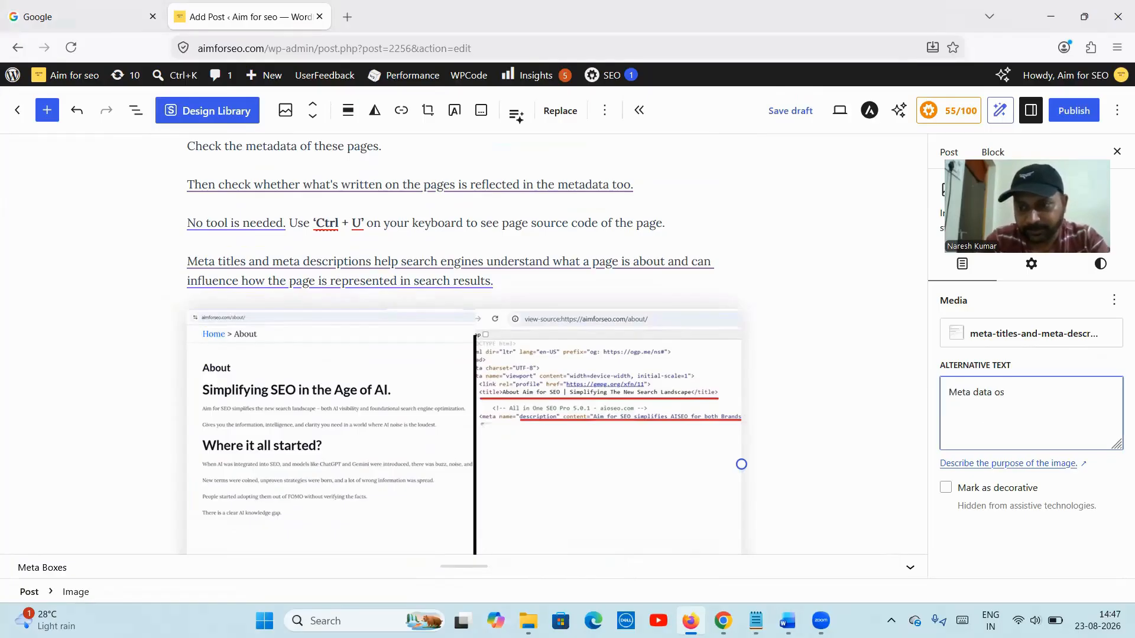
text(f a pages)
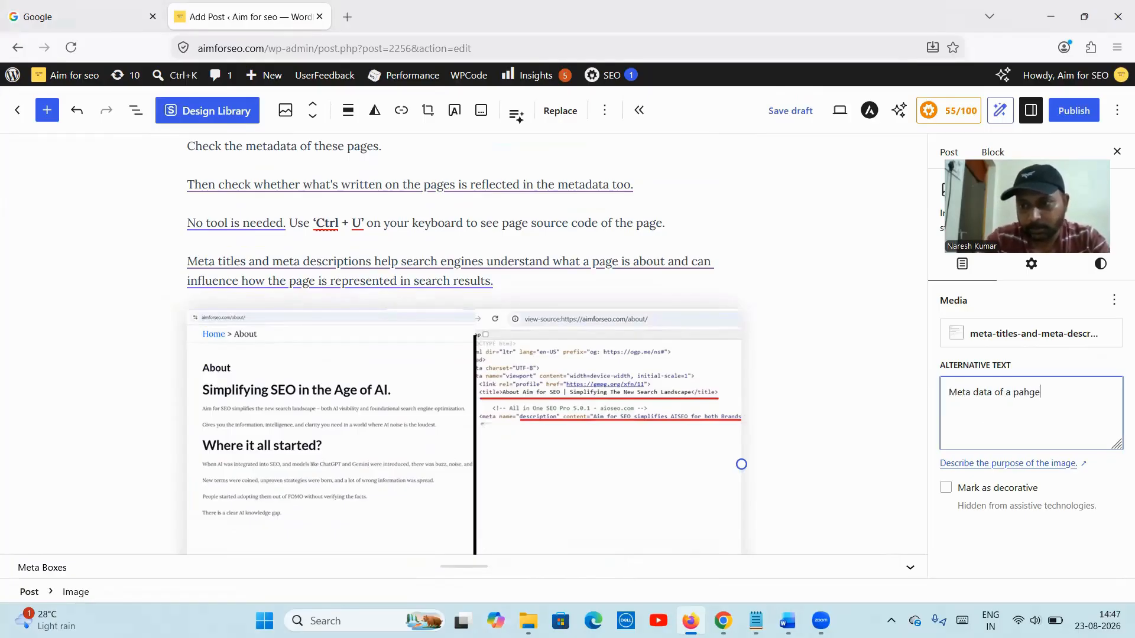
key(BackSpace)
key(BackSpace)
key(BackSpace)
text(ge)
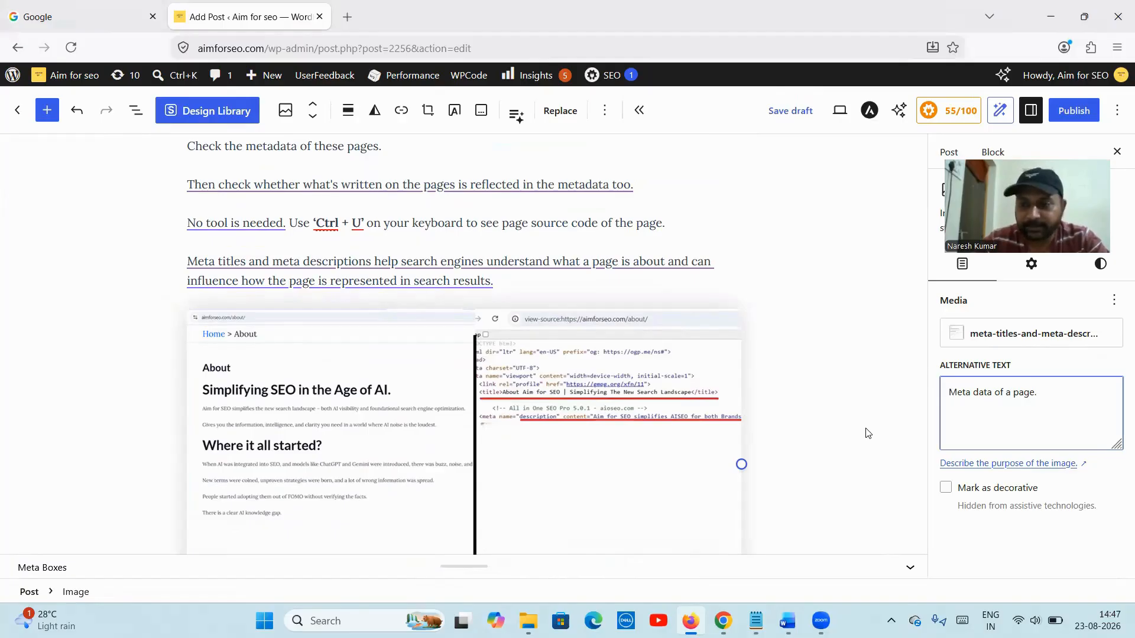
scroll(868, 433, down, 2)
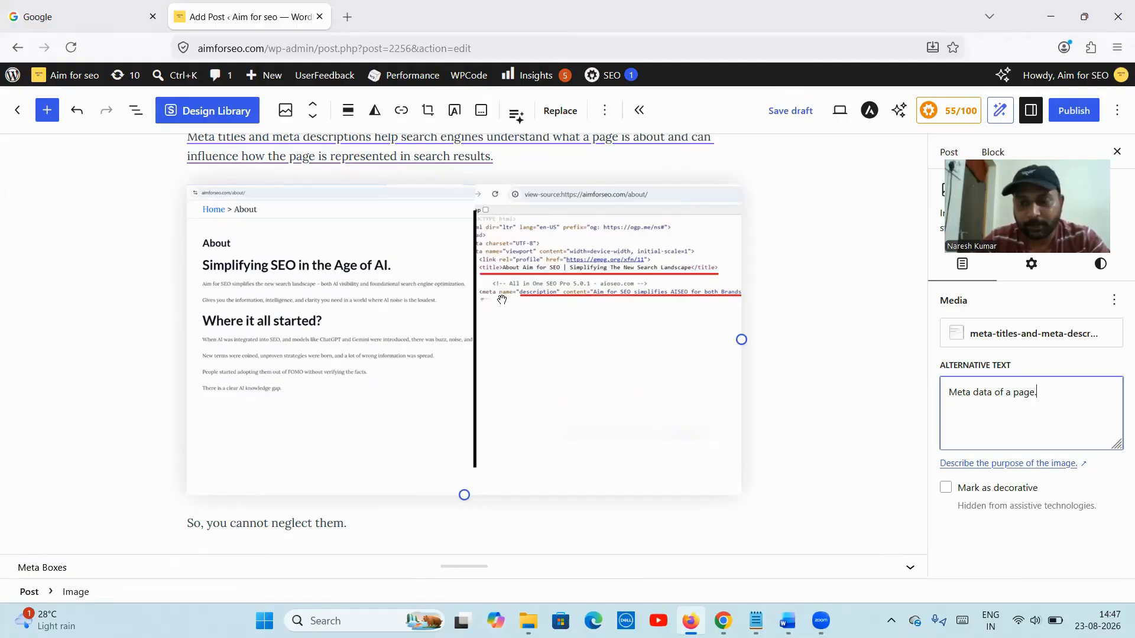
drag(1064, 397, 947, 402)
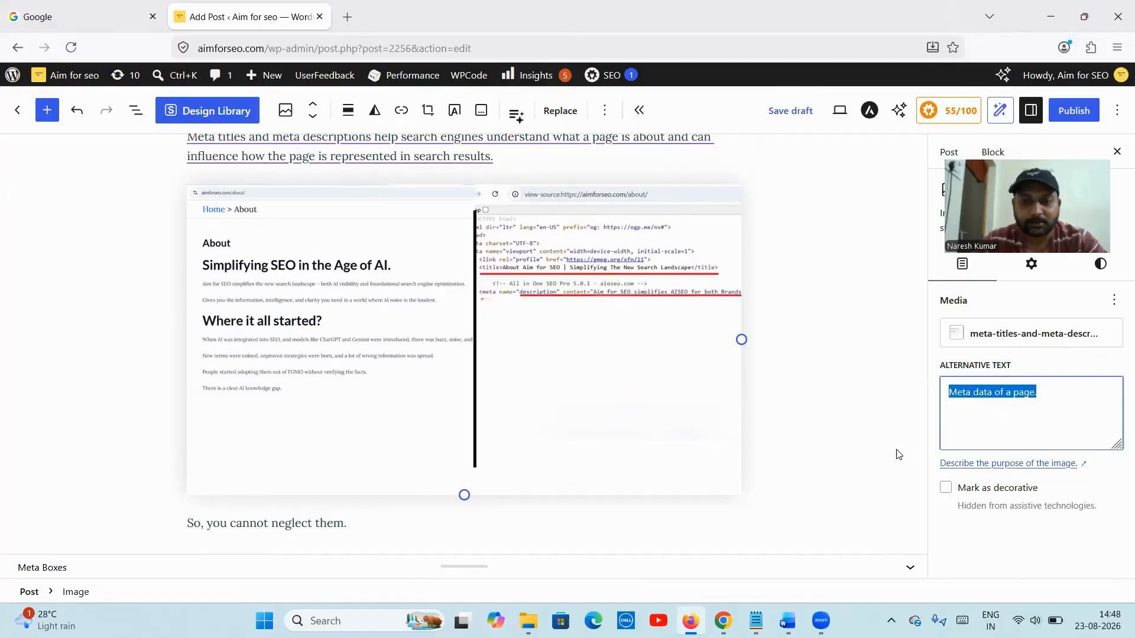
click(859, 421)
click(626, 393)
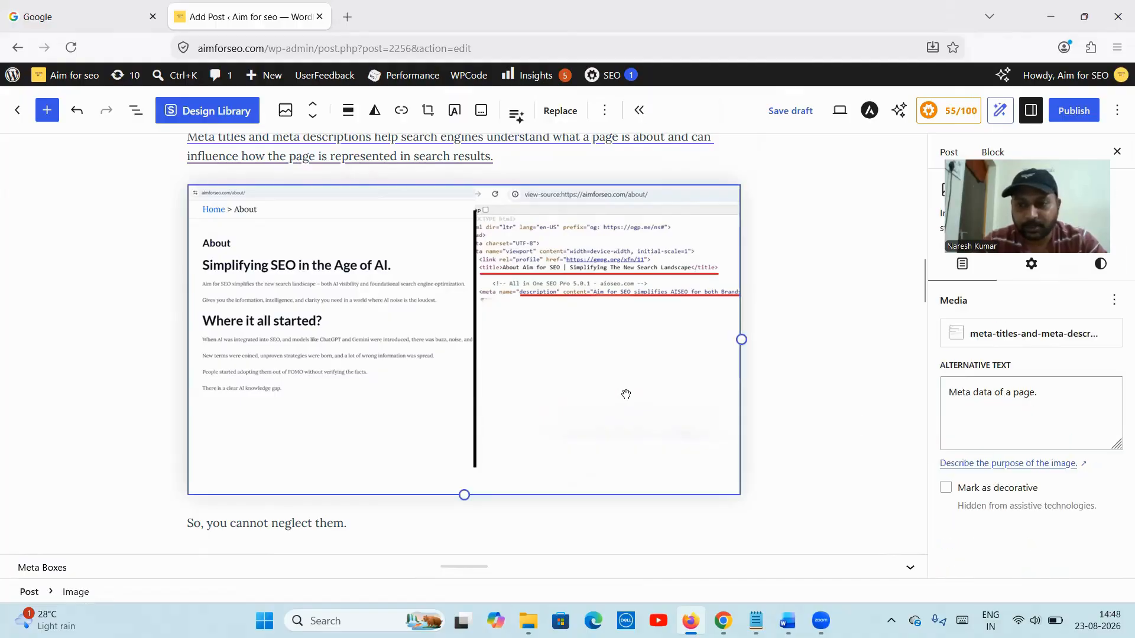
scroll(627, 393, down, 4)
scroll(628, 395, down, 7)
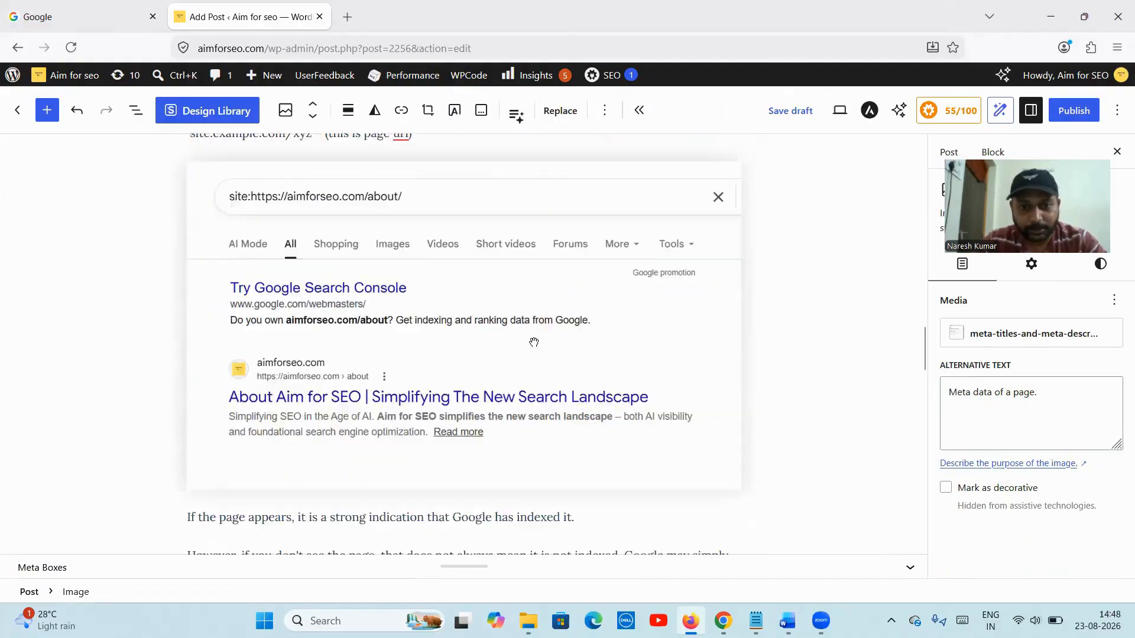
click(511, 337)
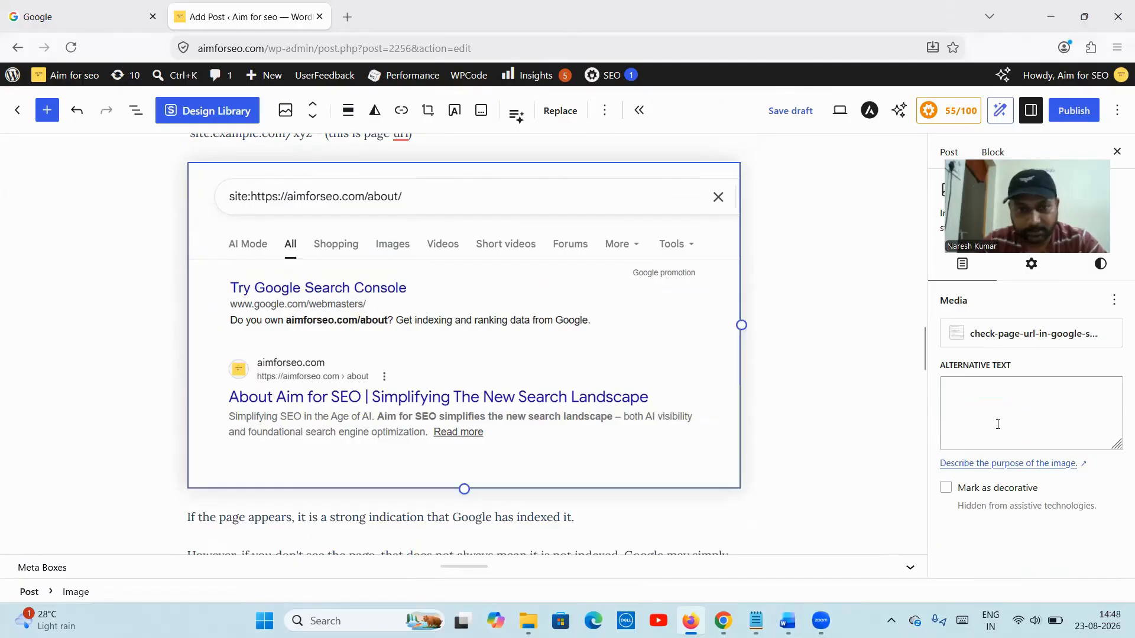
click(998, 425)
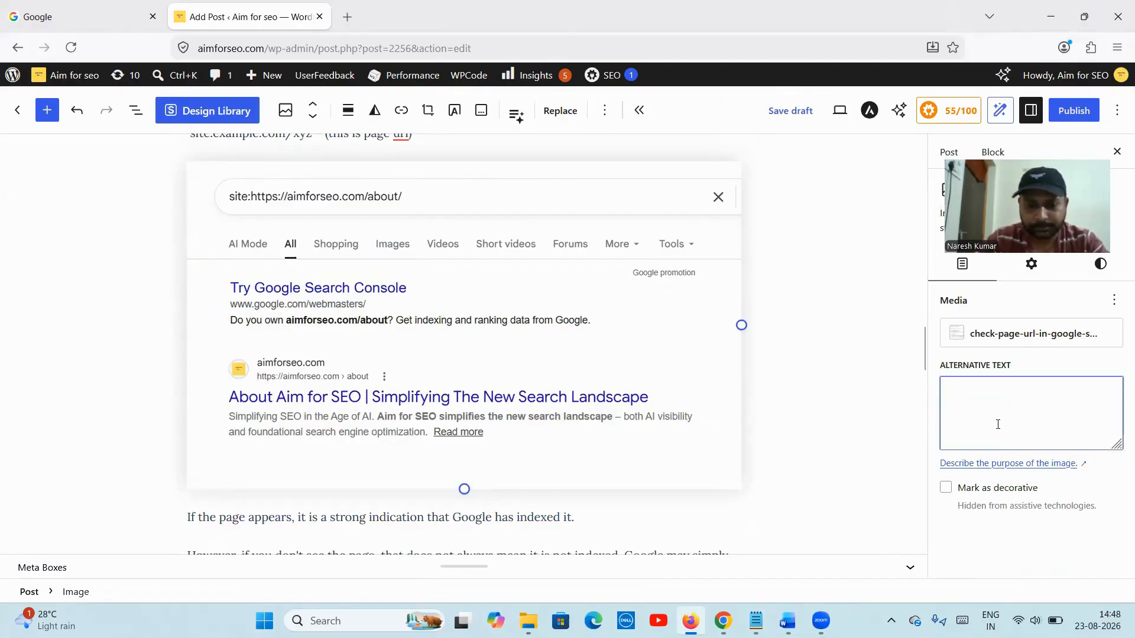
text(Page )
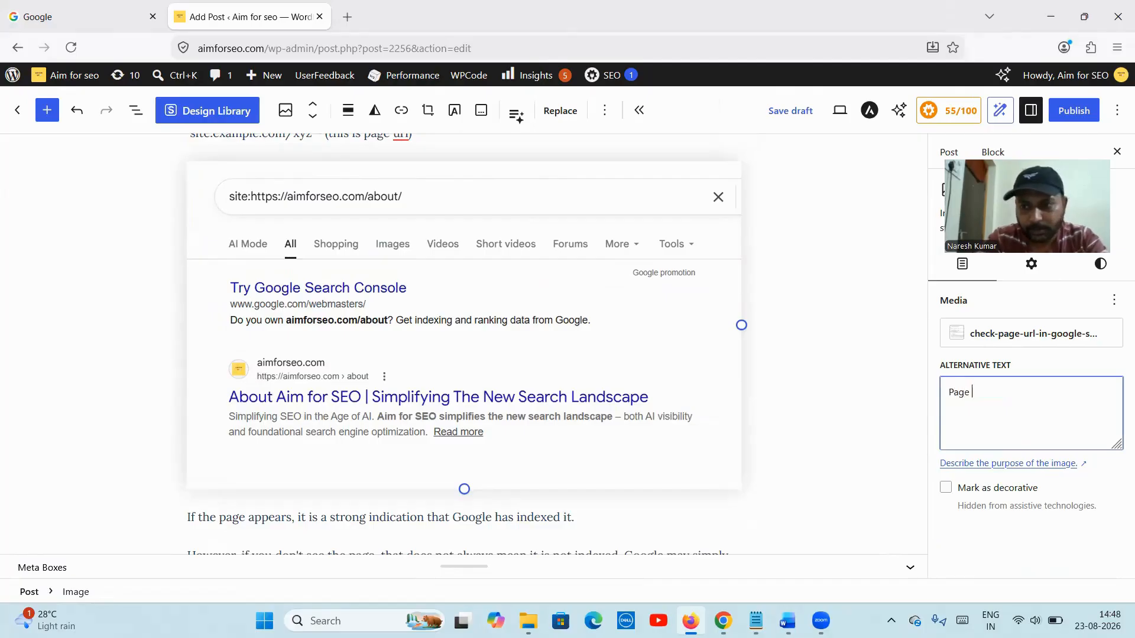
text(url)
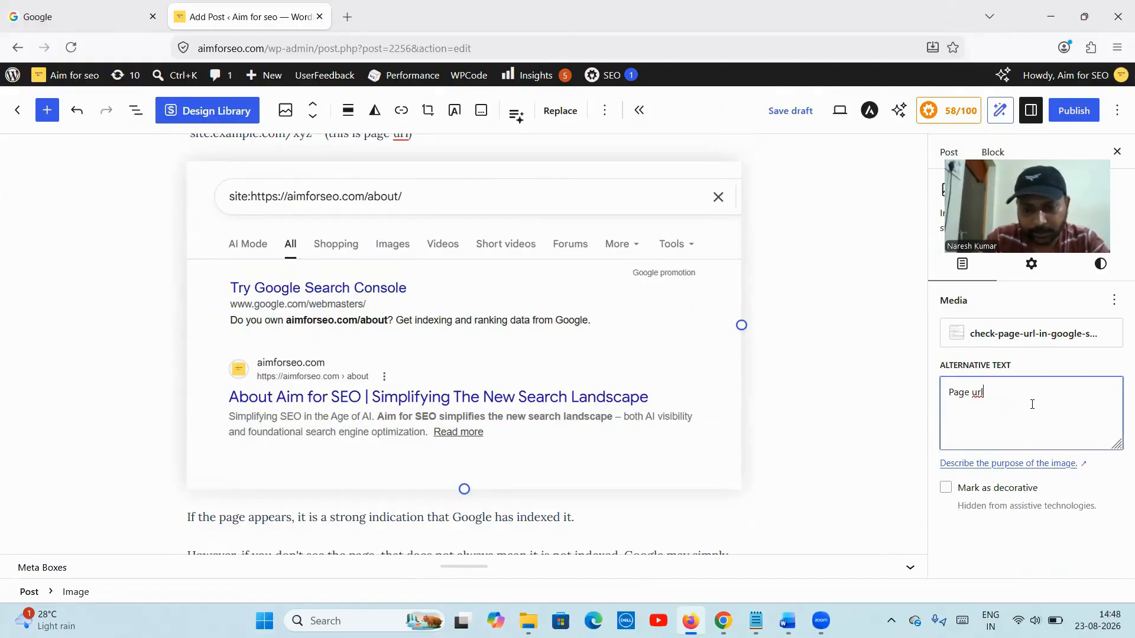
text(in Goo)
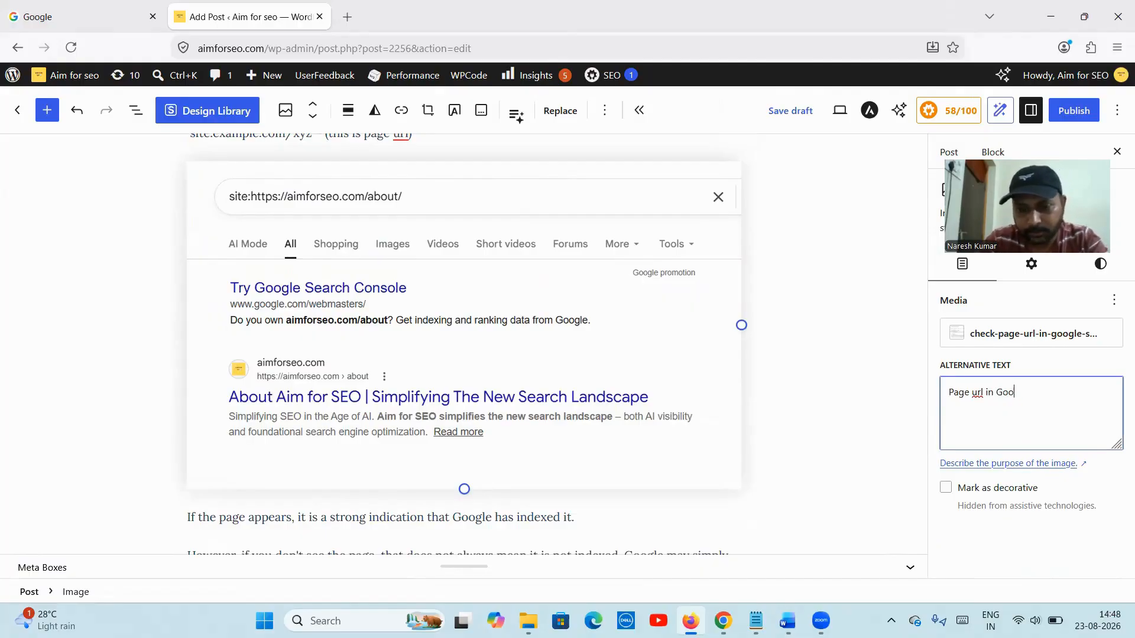
text(gle search)
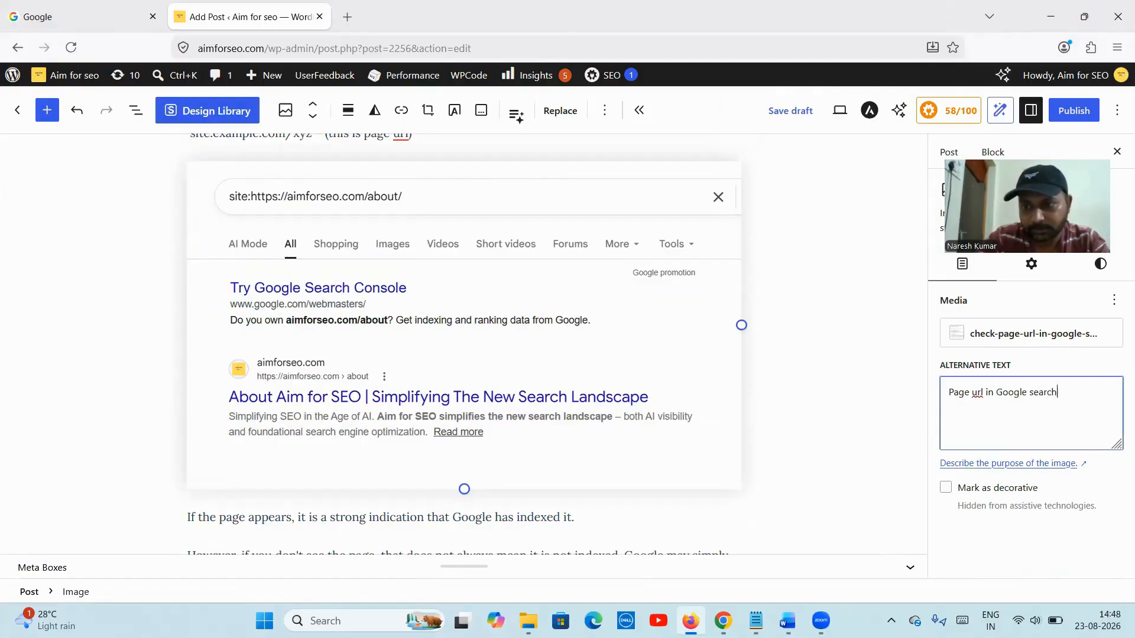
- Reword the Google search image's alternative text to "Copy paste a page url into Google search"
click(947, 394)
text(Copy paste)
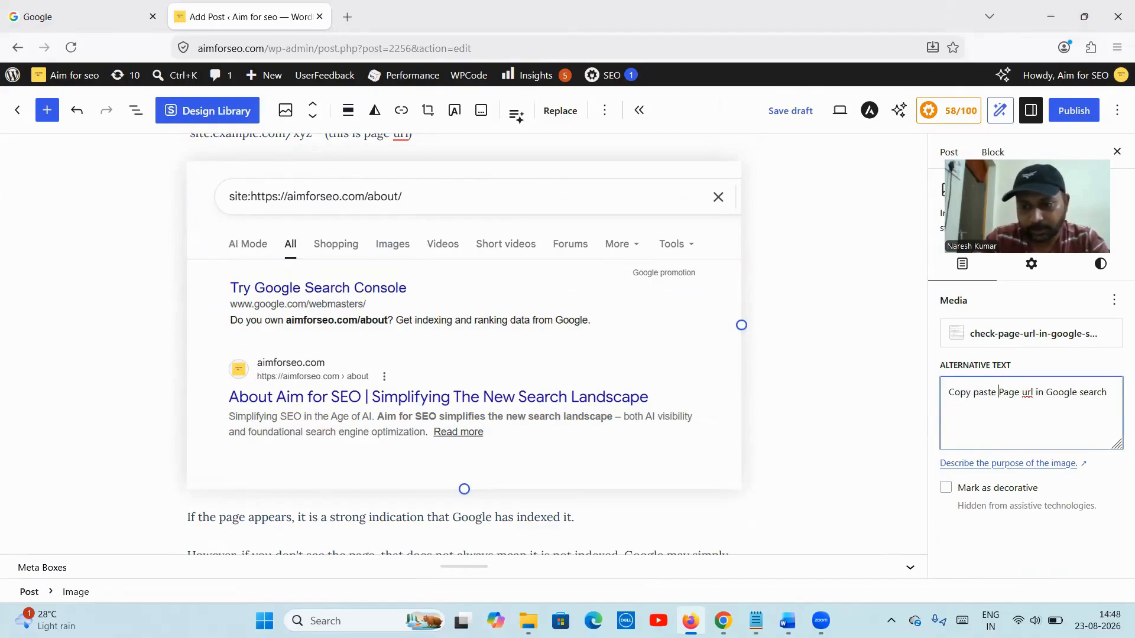
text( a)
key(Delete)
text(o)
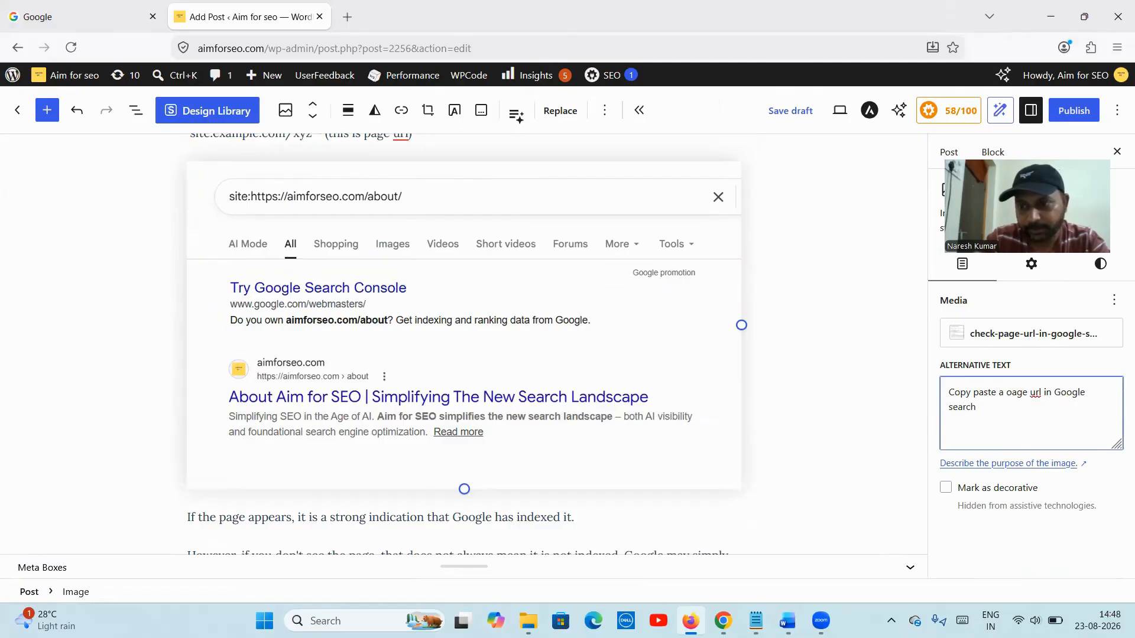
key(BackSpace)
text(p)
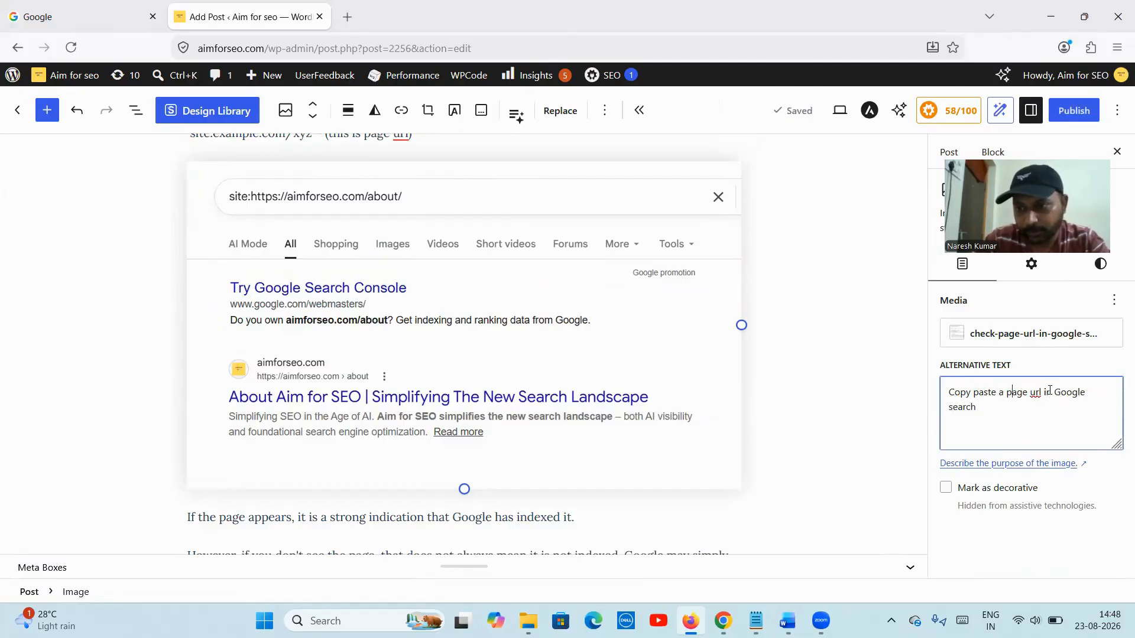
text(to)
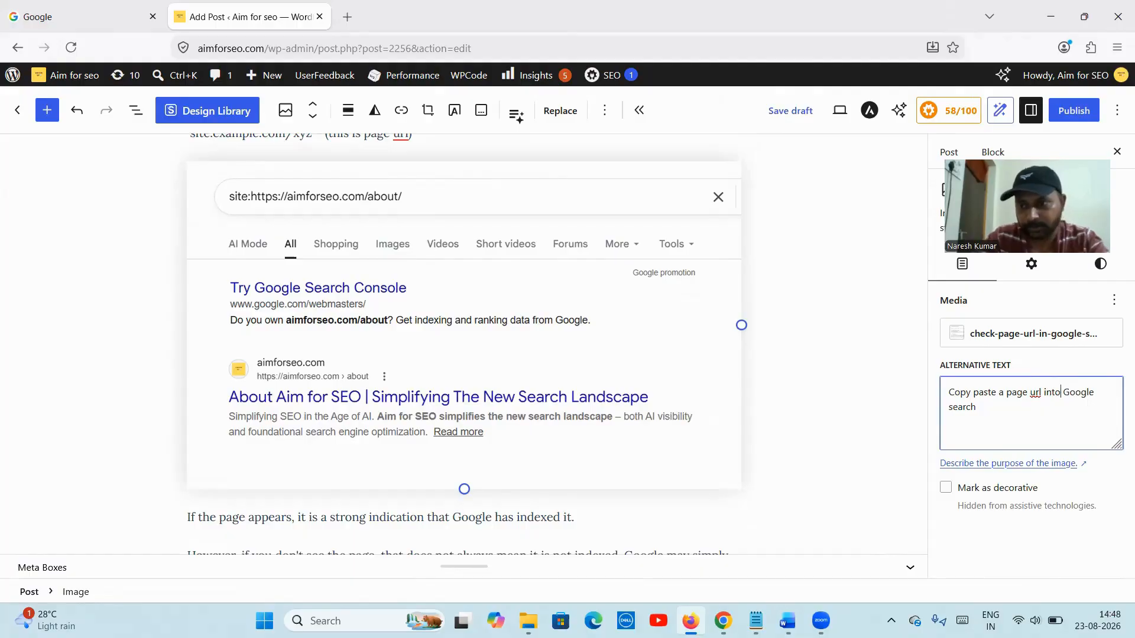
- Review the article from the introduction through the metadata and URL check sections, including their headings and images
scroll(459, 339, up, 15)
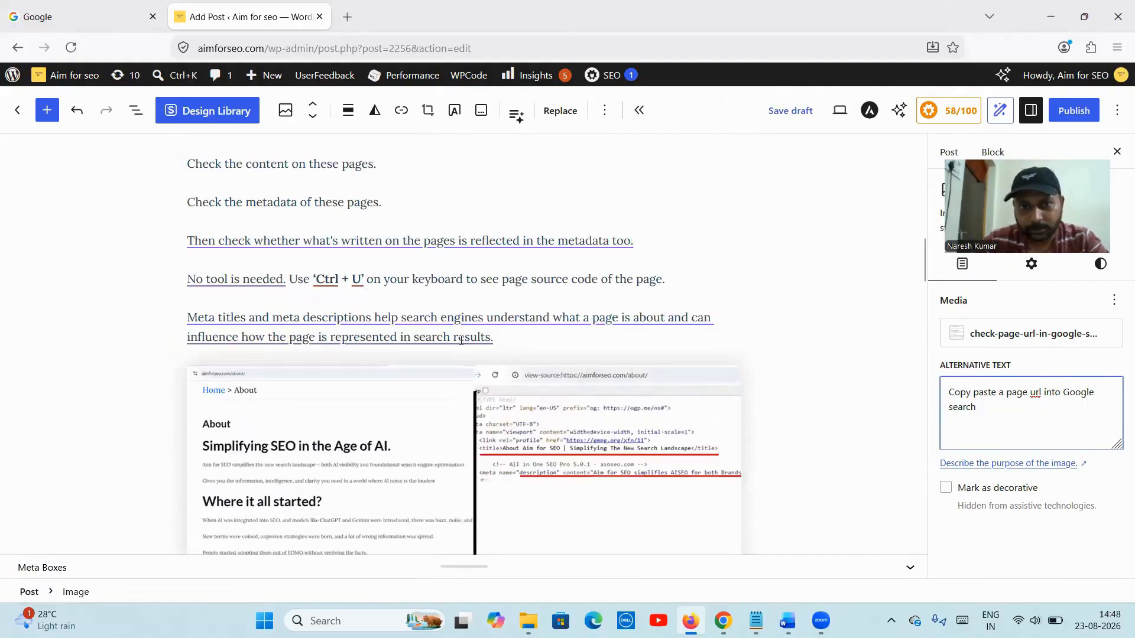
scroll(460, 340, down, 10)
scroll(459, 340, down, 6)
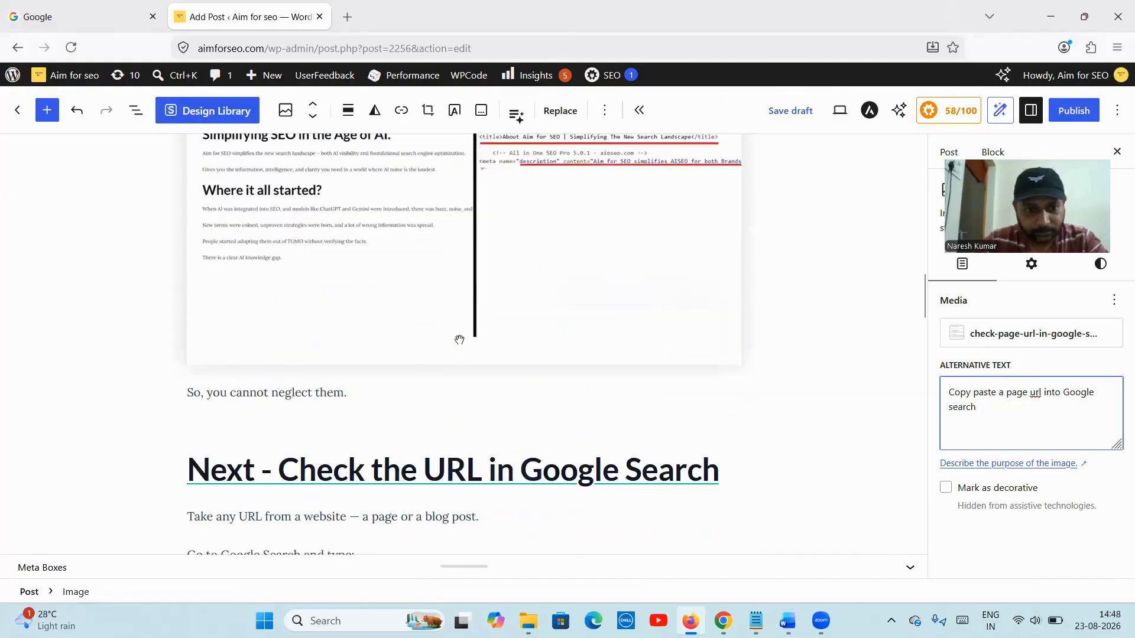
scroll(461, 340, up, 12)
scroll(461, 340, up, 3)
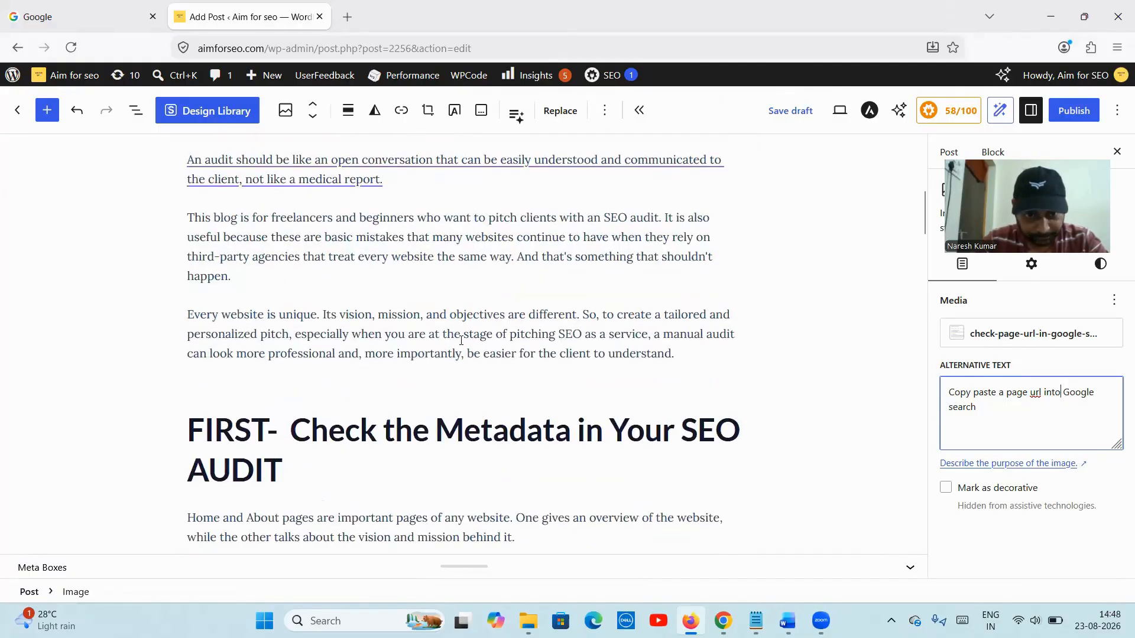
scroll(461, 340, down, 1)
scroll(461, 340, down, 12)
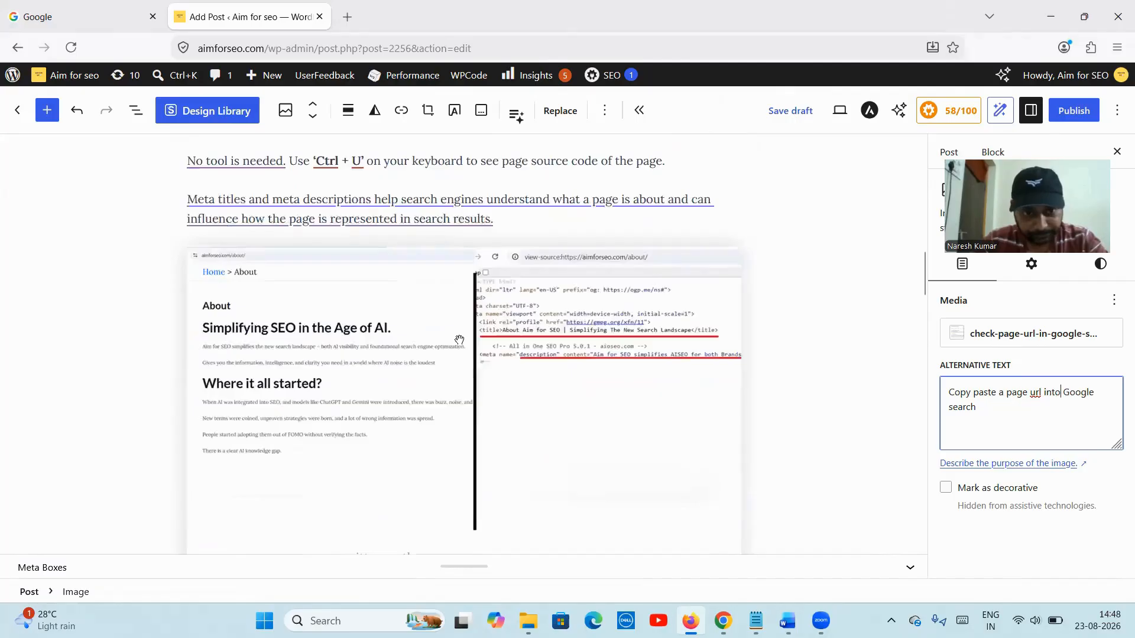
- Remove the bold from the "LOOK FOR - Generic Metadata across pages" paragraph and convert it into an H2 heading
scroll(460, 340, down, 10)
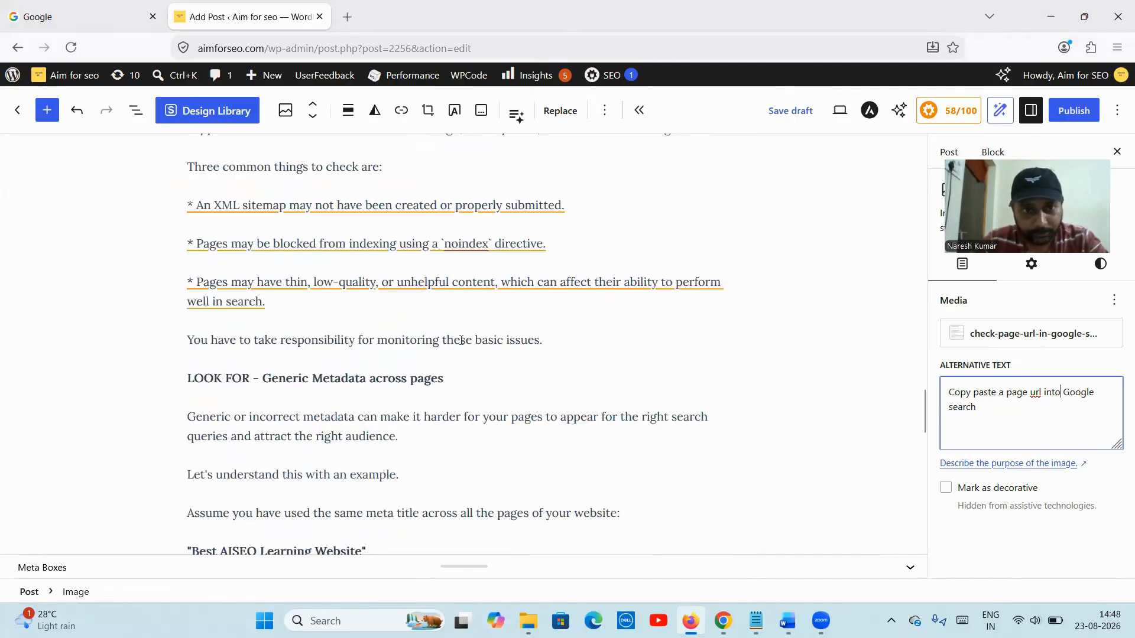
click(321, 371)
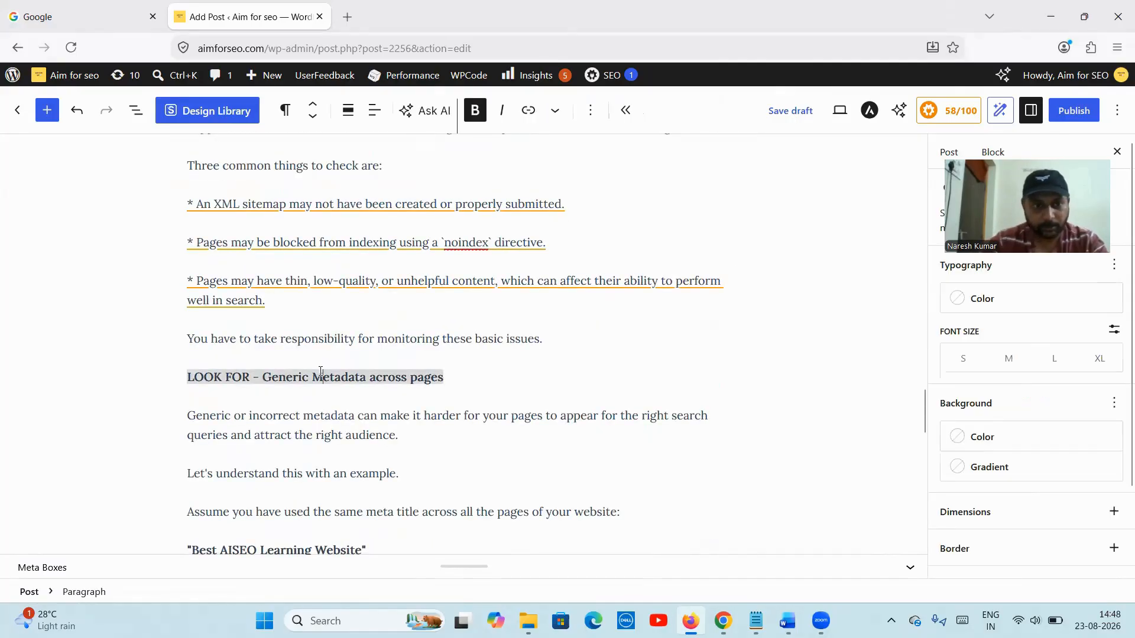
key(ctrl+a)
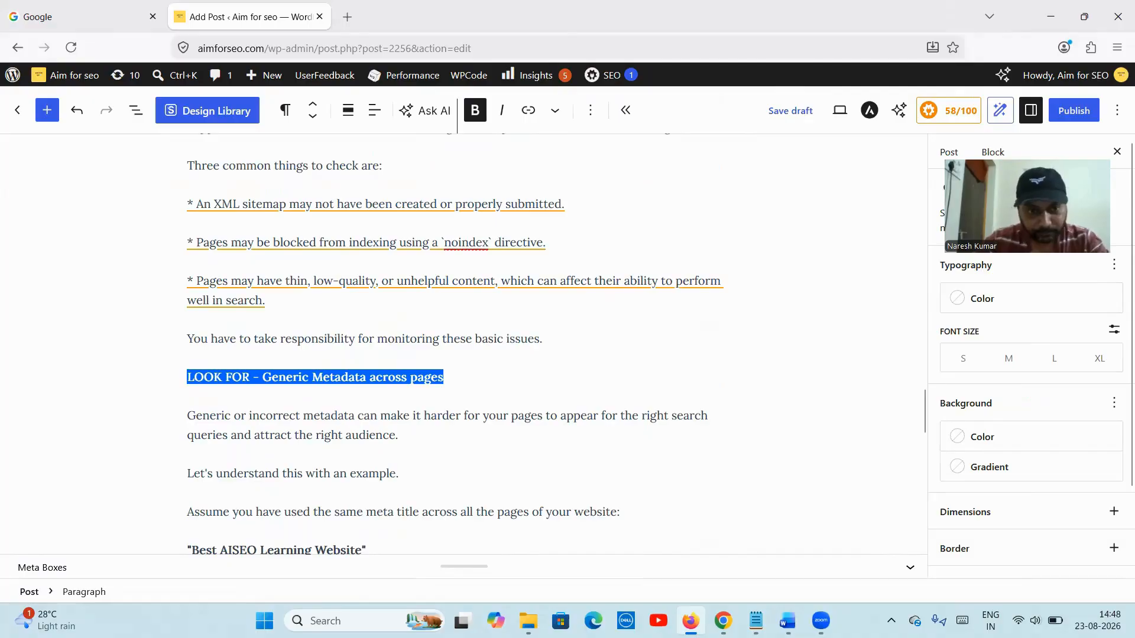
key(ctrl+b)
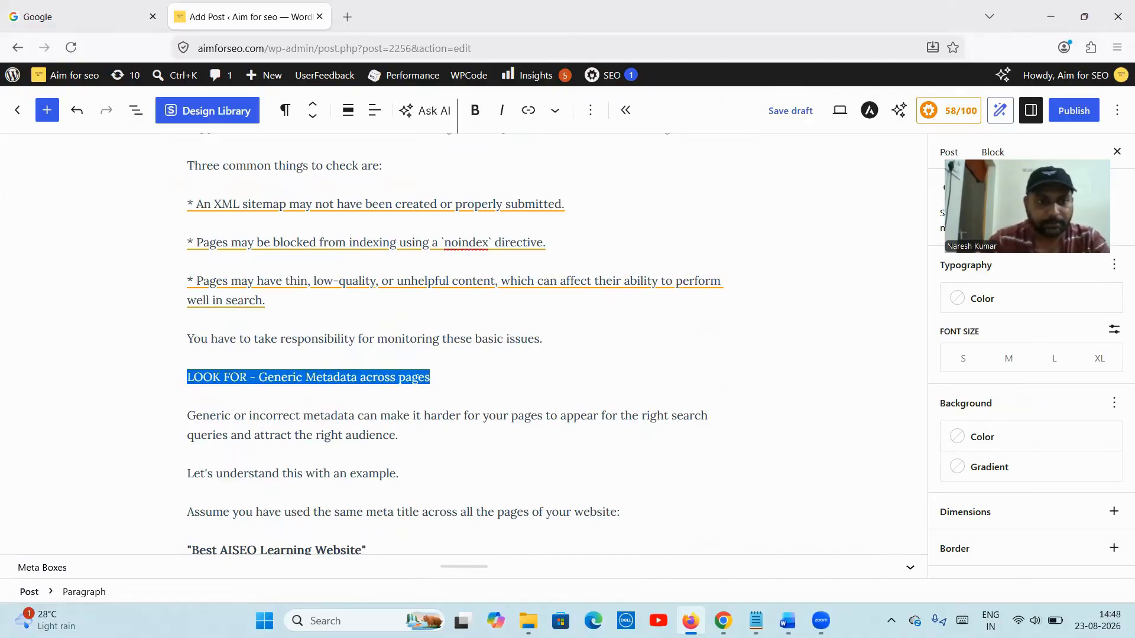
click(373, 372)
triple_click(374, 372)
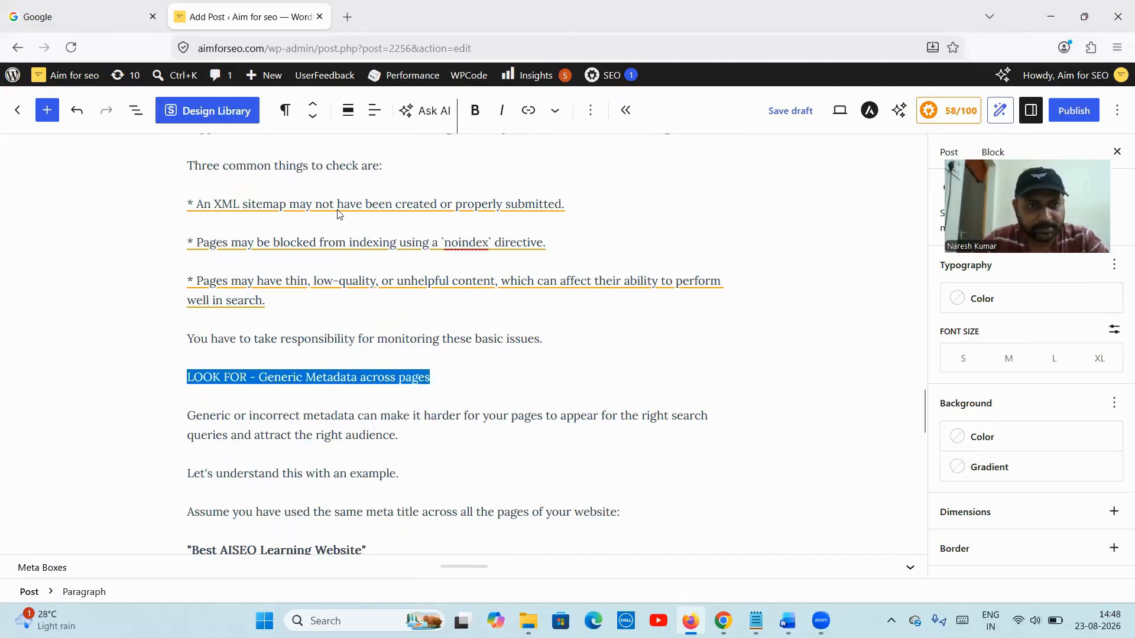
click(285, 110)
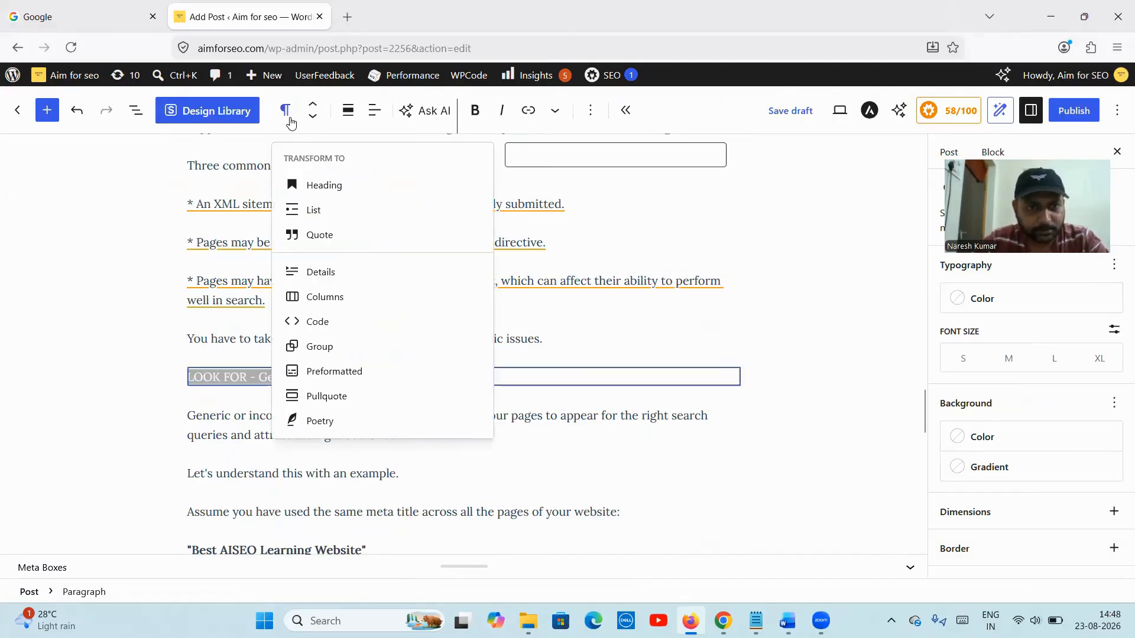
click(380, 189)
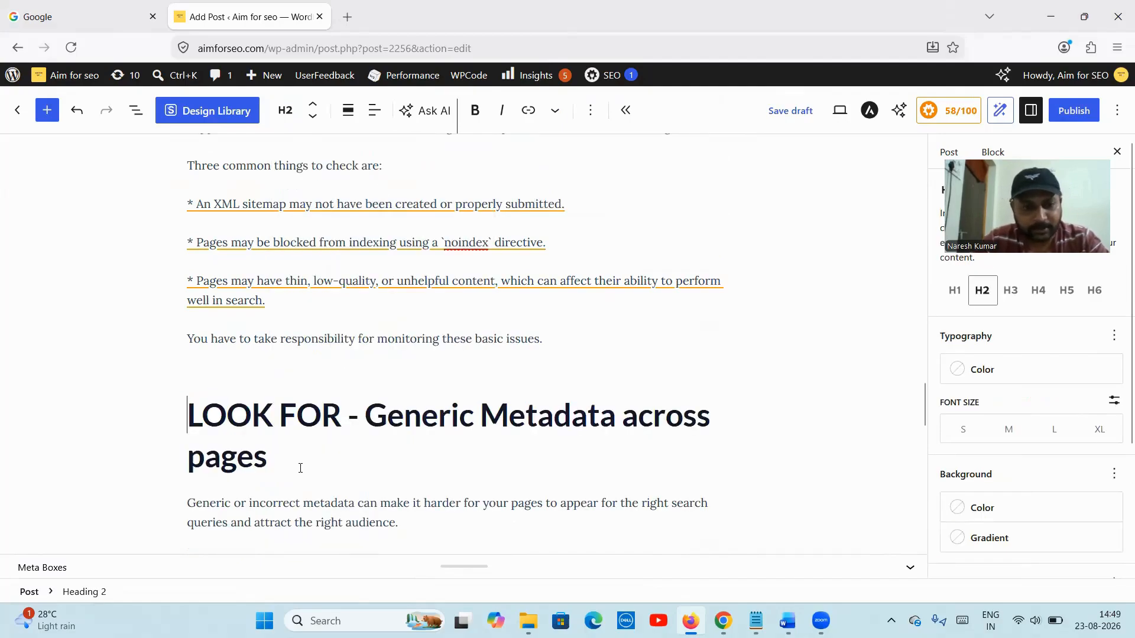
scroll(300, 469, down, 5)
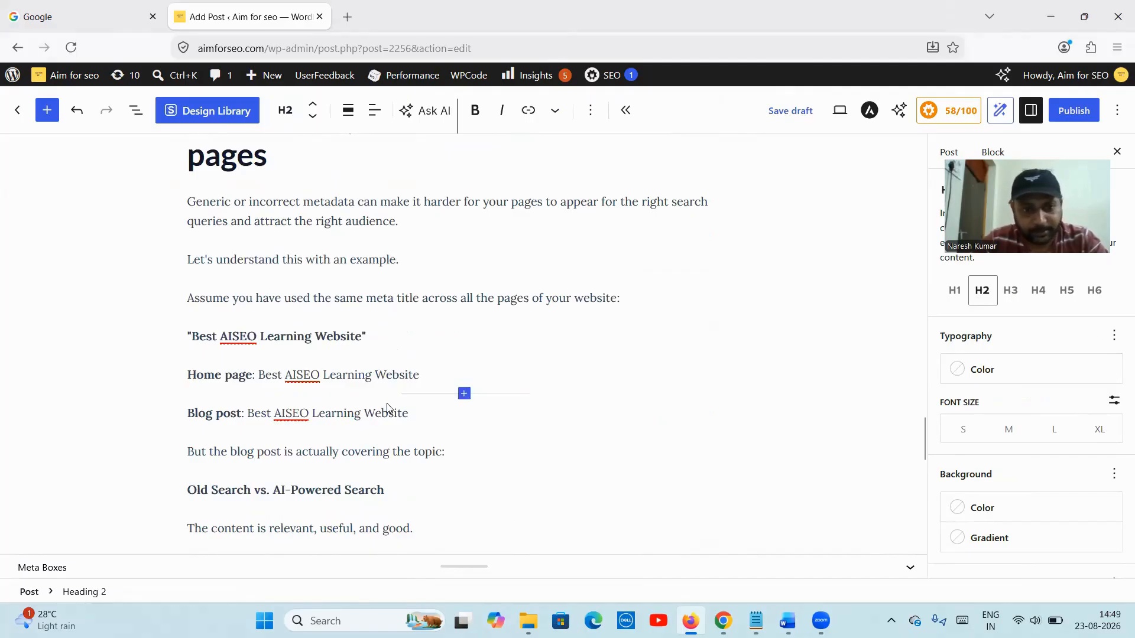
scroll(404, 410, down, 2)
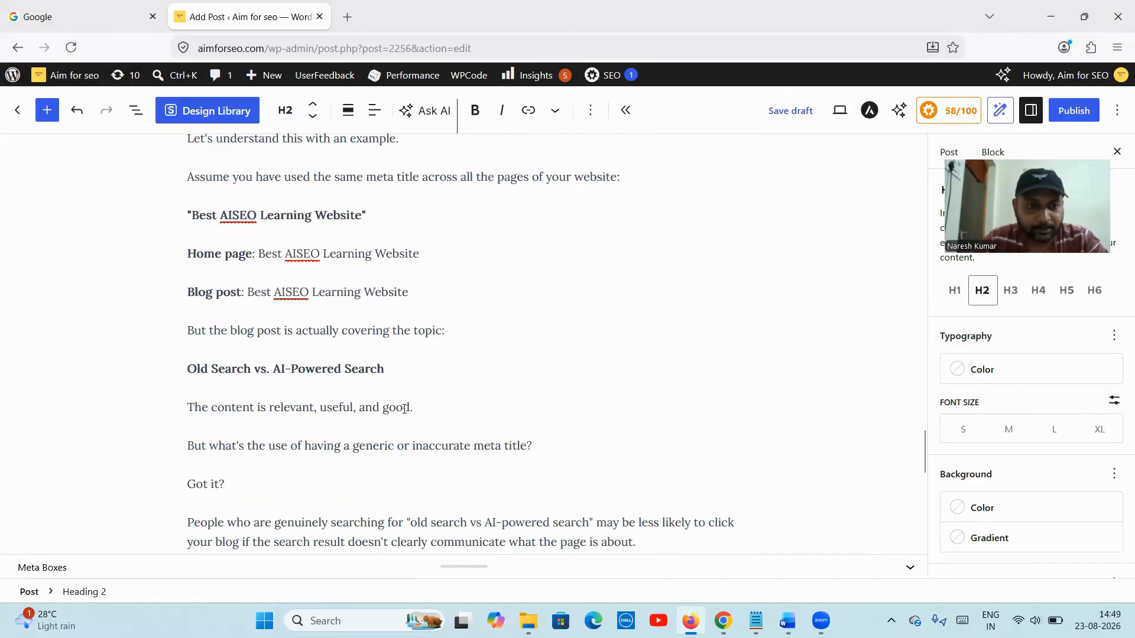
drag(263, 255, 409, 249)
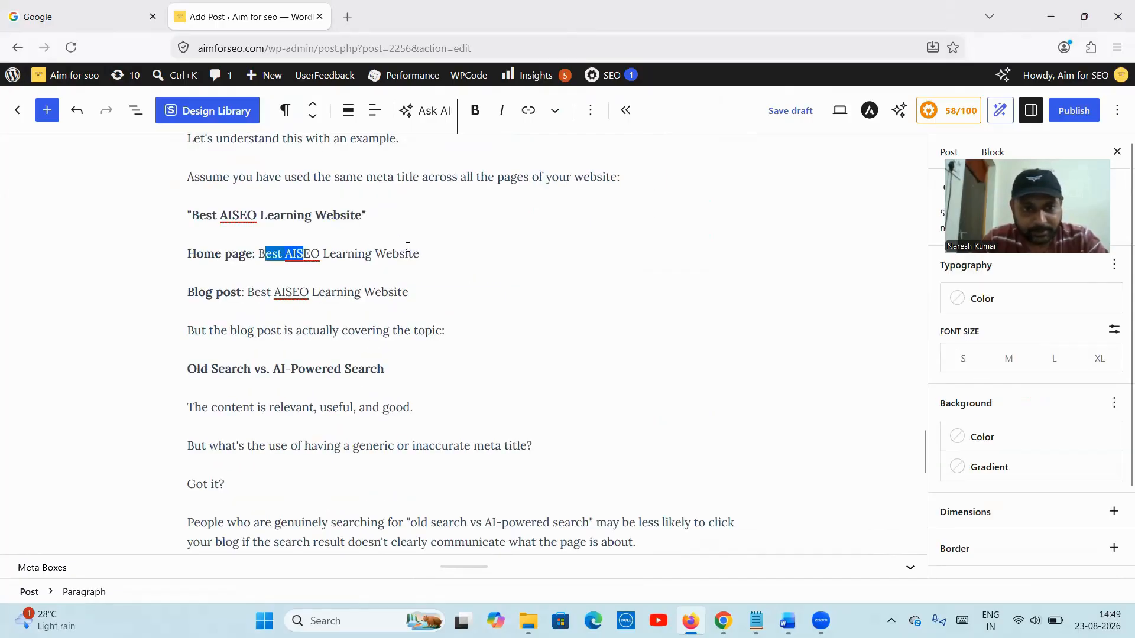
click(409, 248)
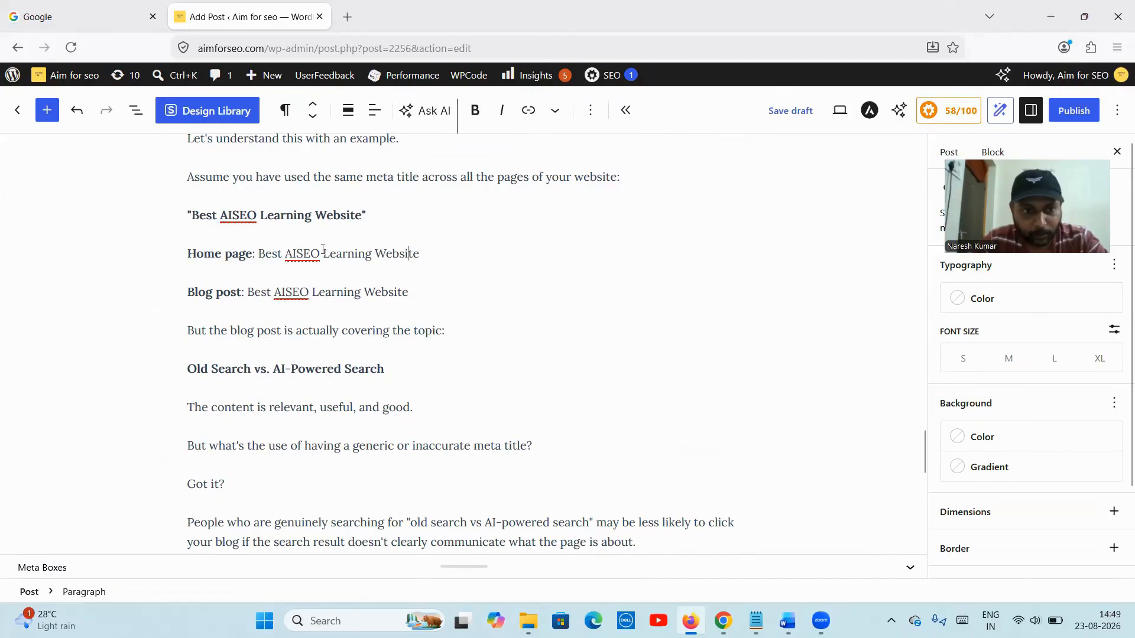
- Review the generic meta title example and the closing paragraphs on metadata through the end of the post
drag(418, 292, 227, 294)
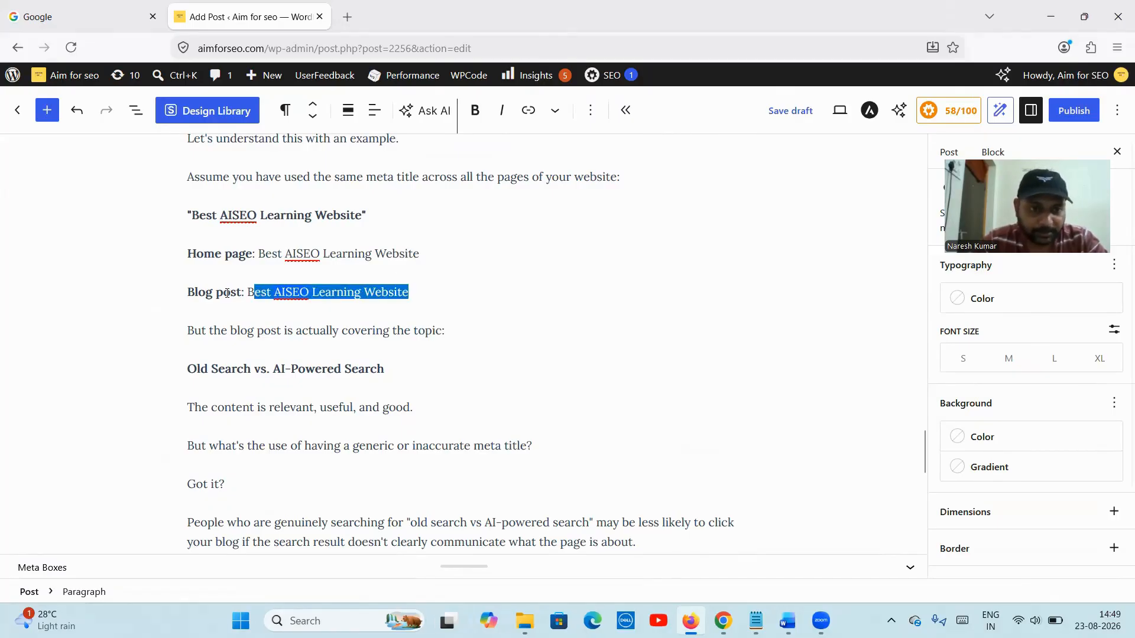
click(288, 257)
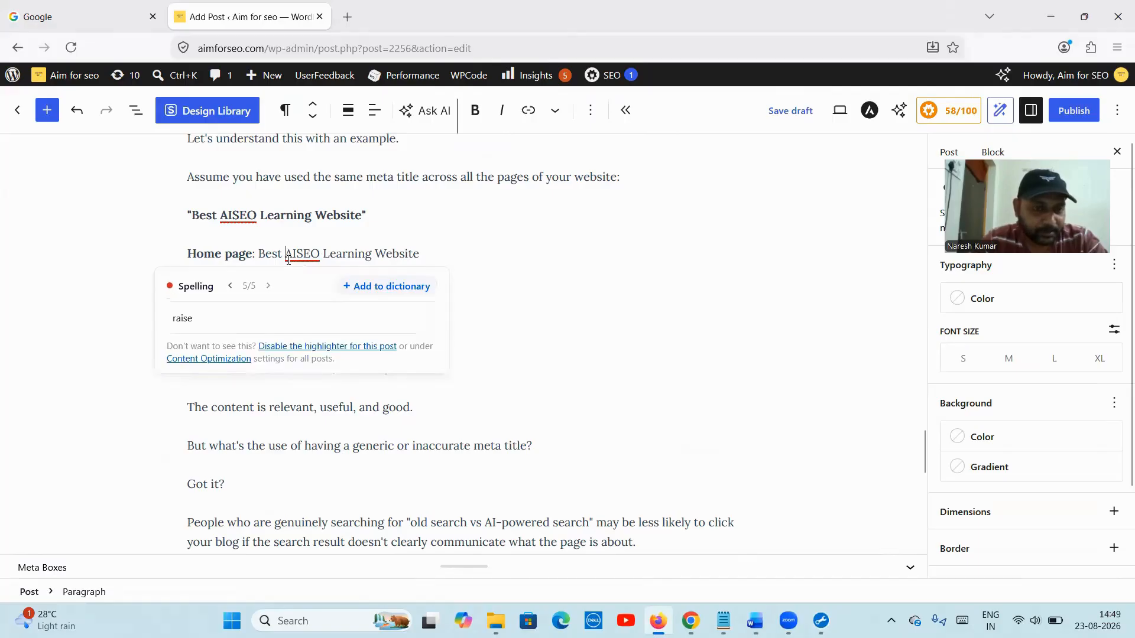
click(533, 266)
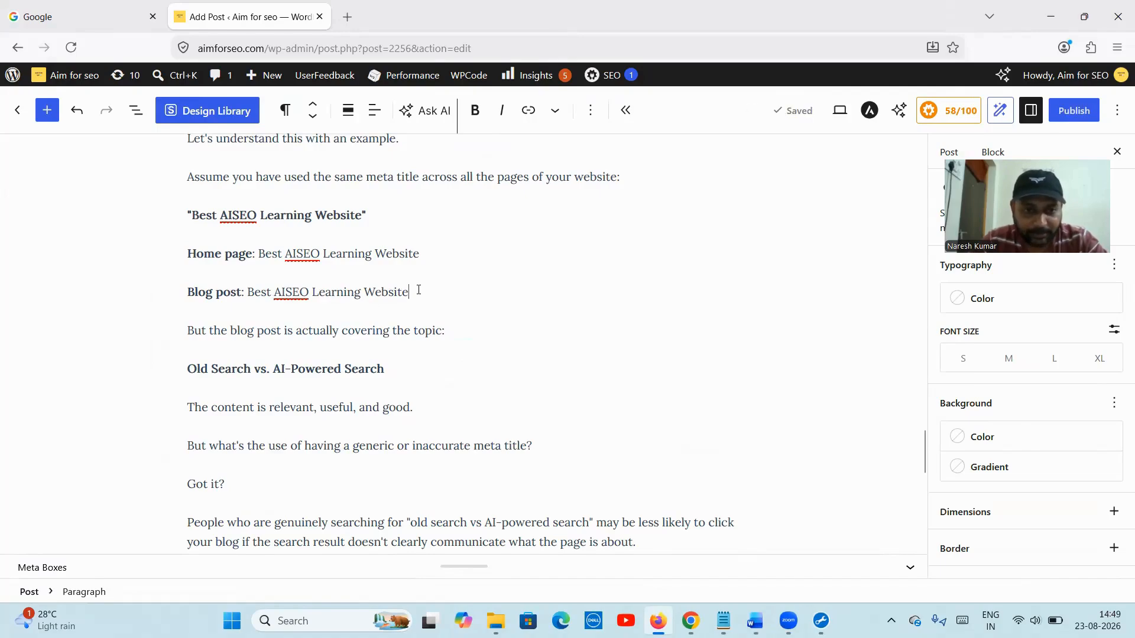
scroll(309, 424, down, 1)
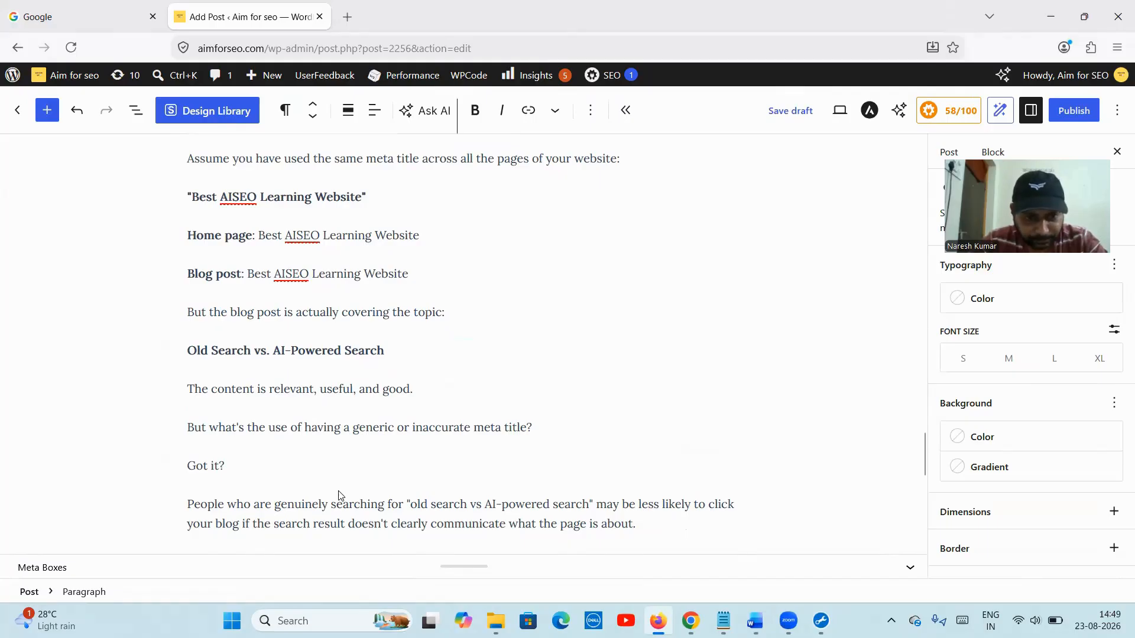
scroll(348, 508, down, 2)
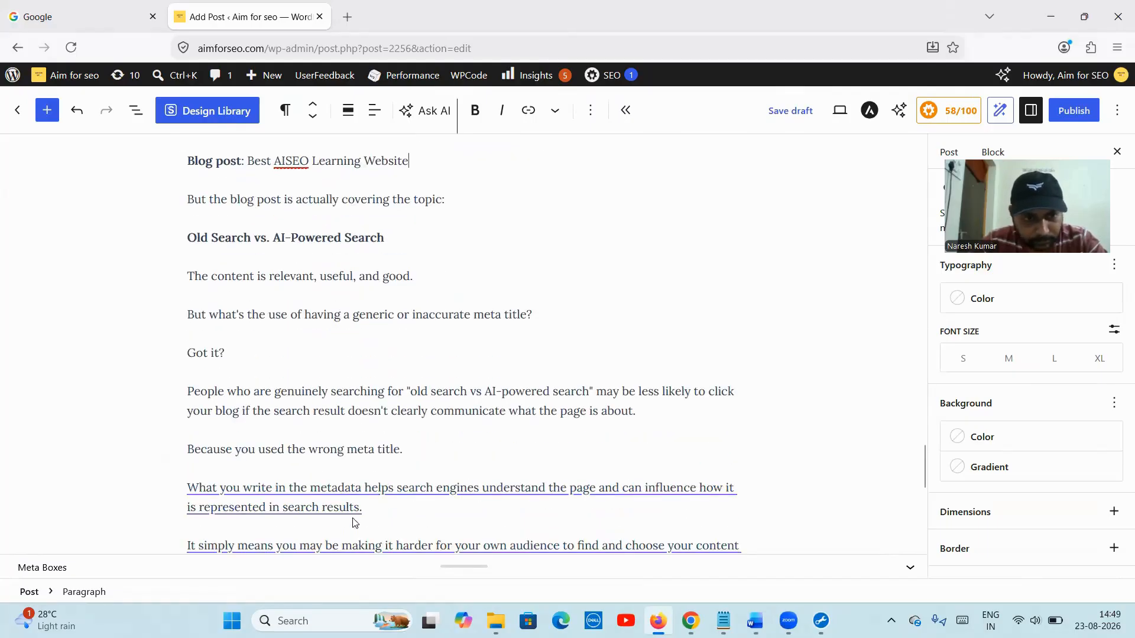
scroll(355, 523, down, 1)
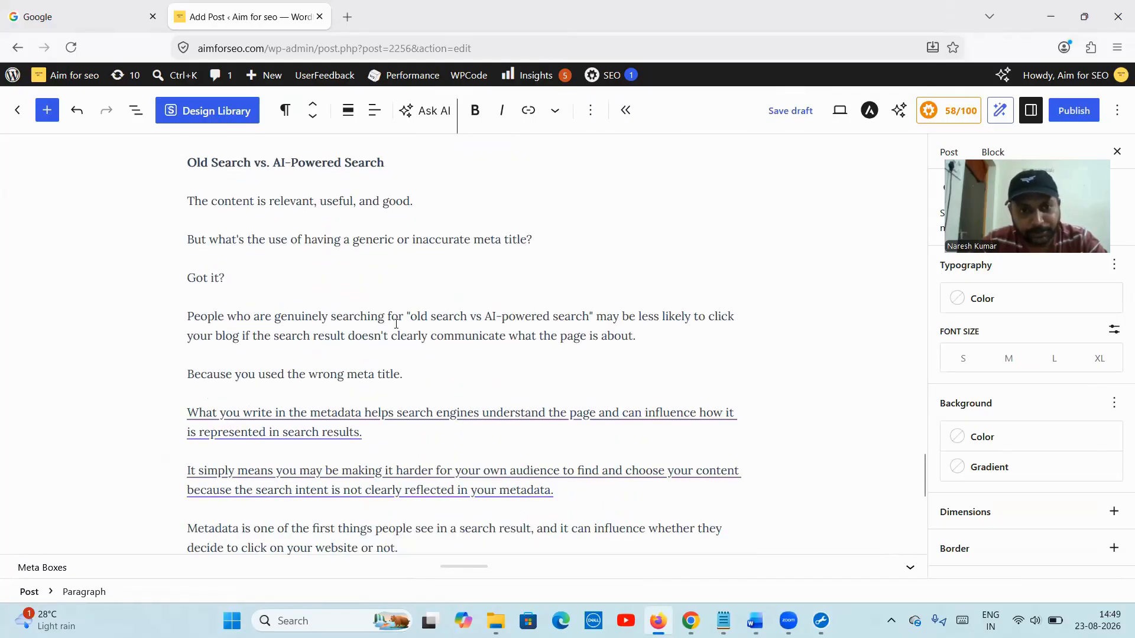
drag(410, 316, 591, 317)
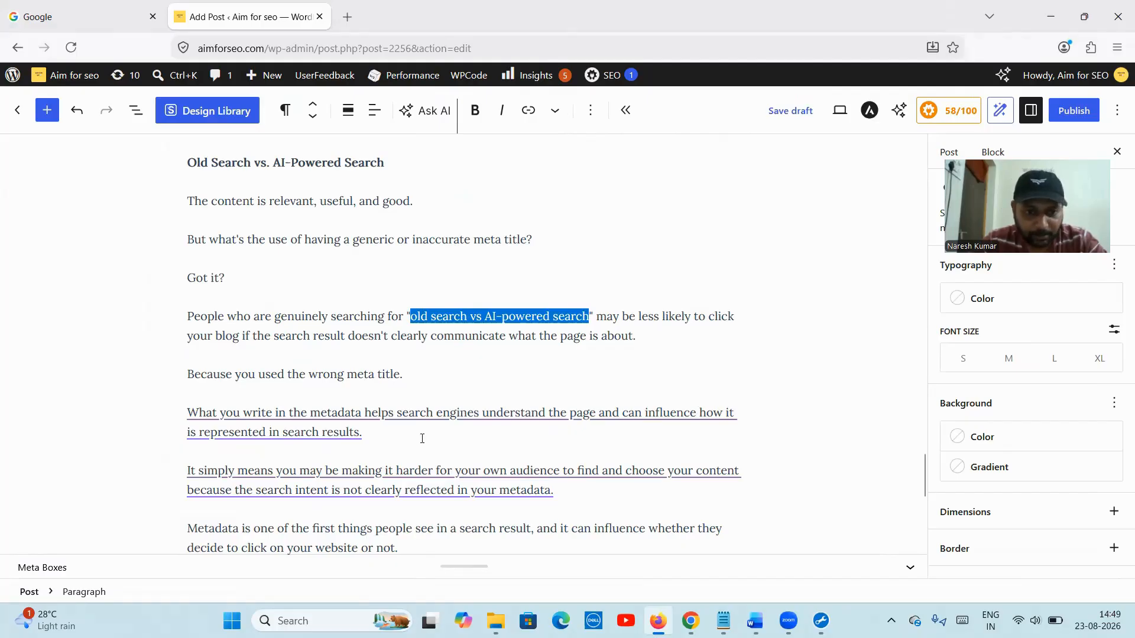
scroll(423, 443, down, 3)
scroll(424, 444, down, 3)
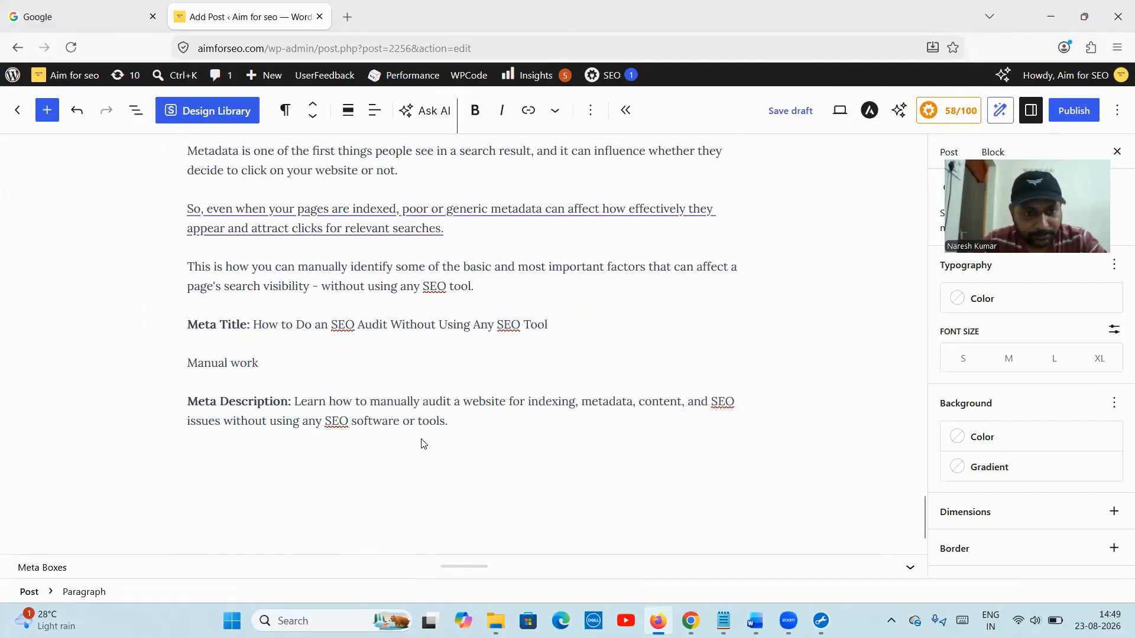
- Cut the Meta Title, "Manual work" and Meta Description paragraphs from the end of the post
drag(452, 422, 186, 330)
scroll(186, 330, up, 2)
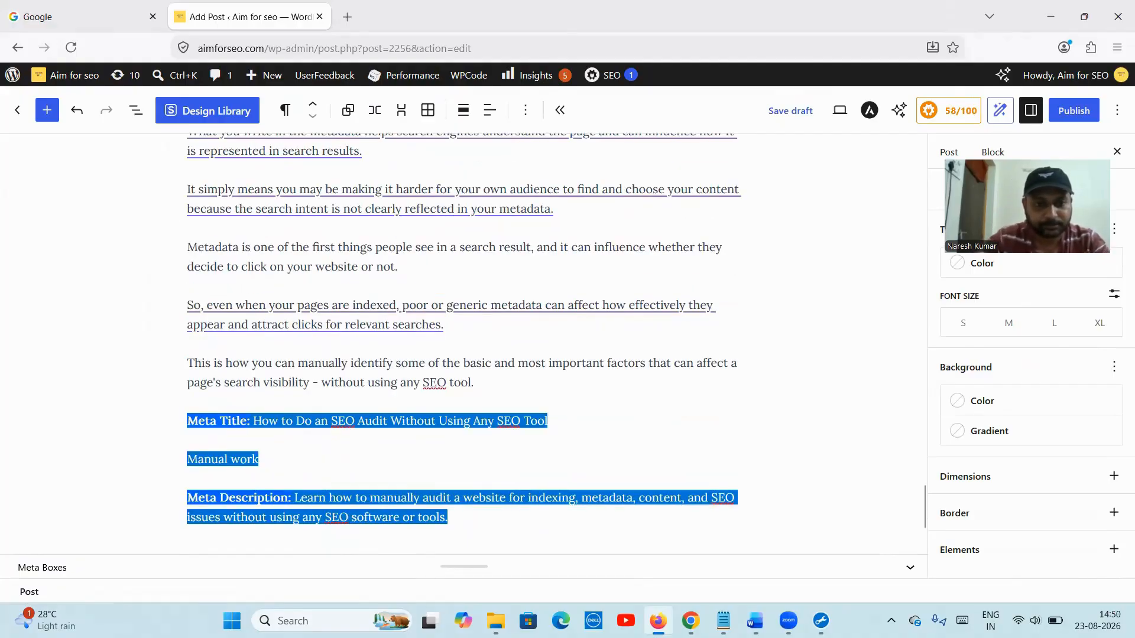
key(ctrl+x)
- Switch to the Word document, copy the meta title "How to Do an SEO Audit Without Using Any SEO Tool", and return to the WordPress post
click(723, 620)
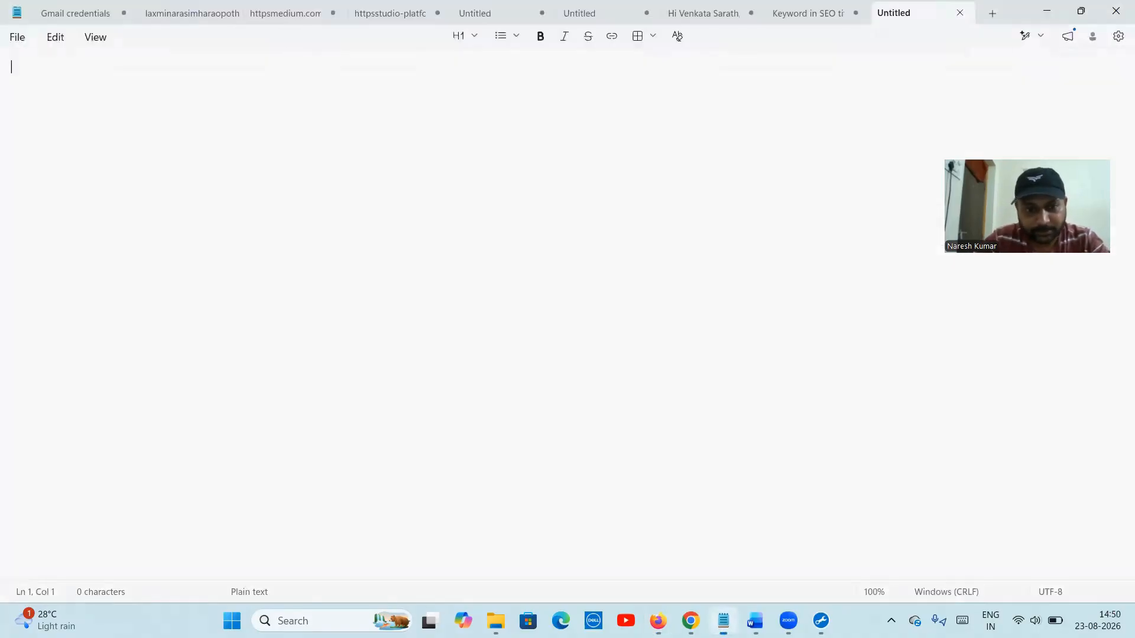
click(755, 620)
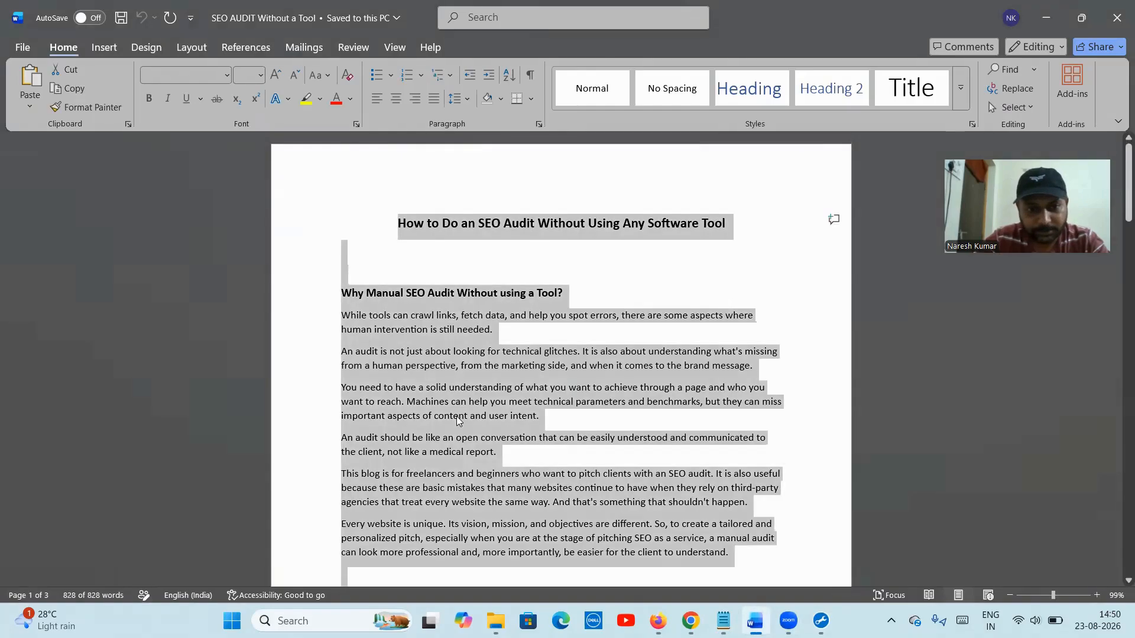
click(458, 417)
scroll(458, 418, down, 20)
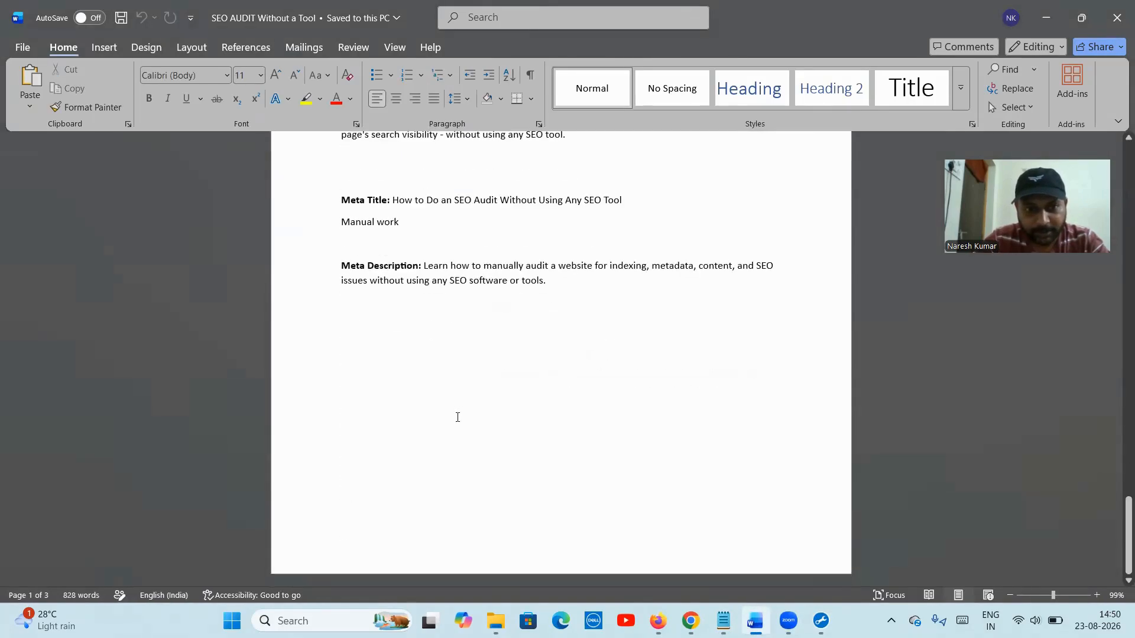
scroll(566, 385, up, 5)
drag(636, 375, 395, 378)
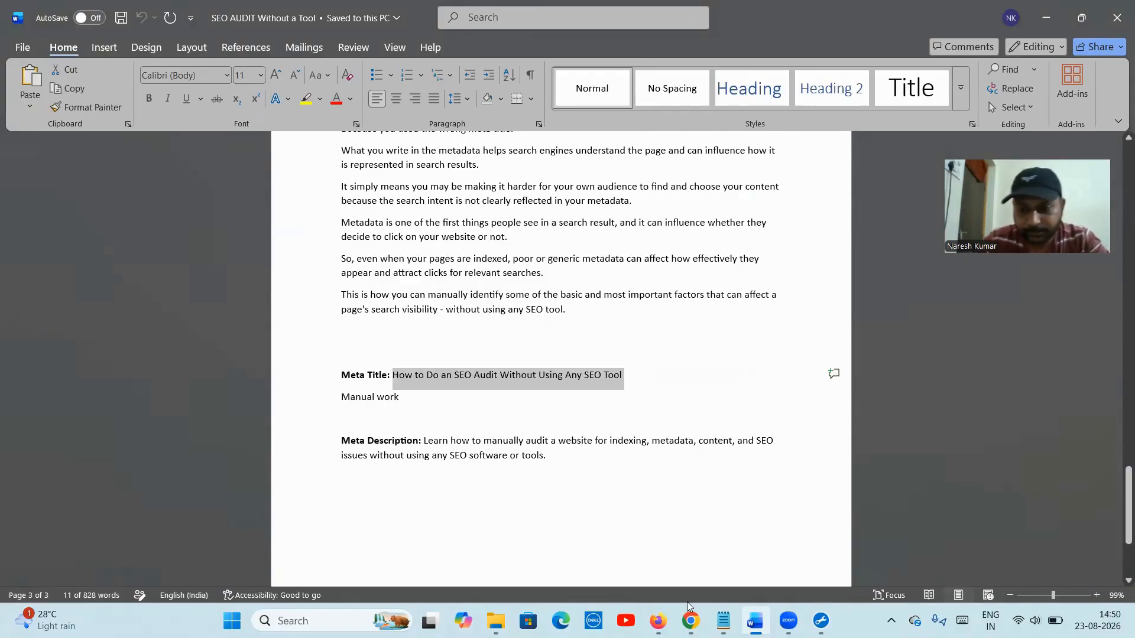
click(658, 620)
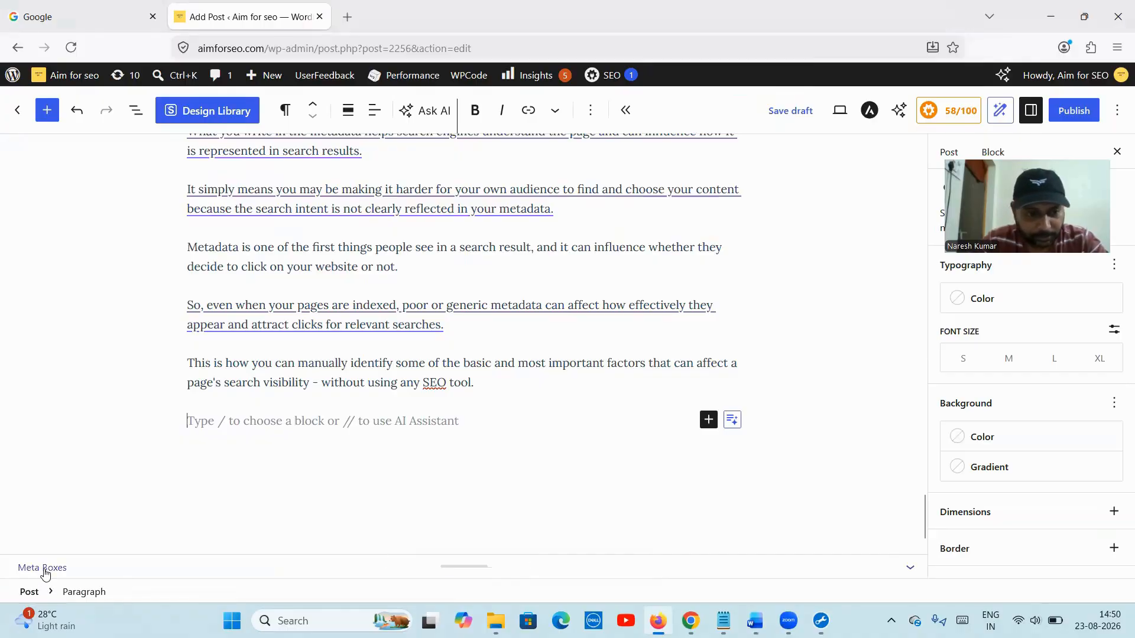
- Replace the Post Title tag in the AIOSEO title with the copied "How to Do an SEO Audit Without Using Any SEO Tool"
click(616, 565)
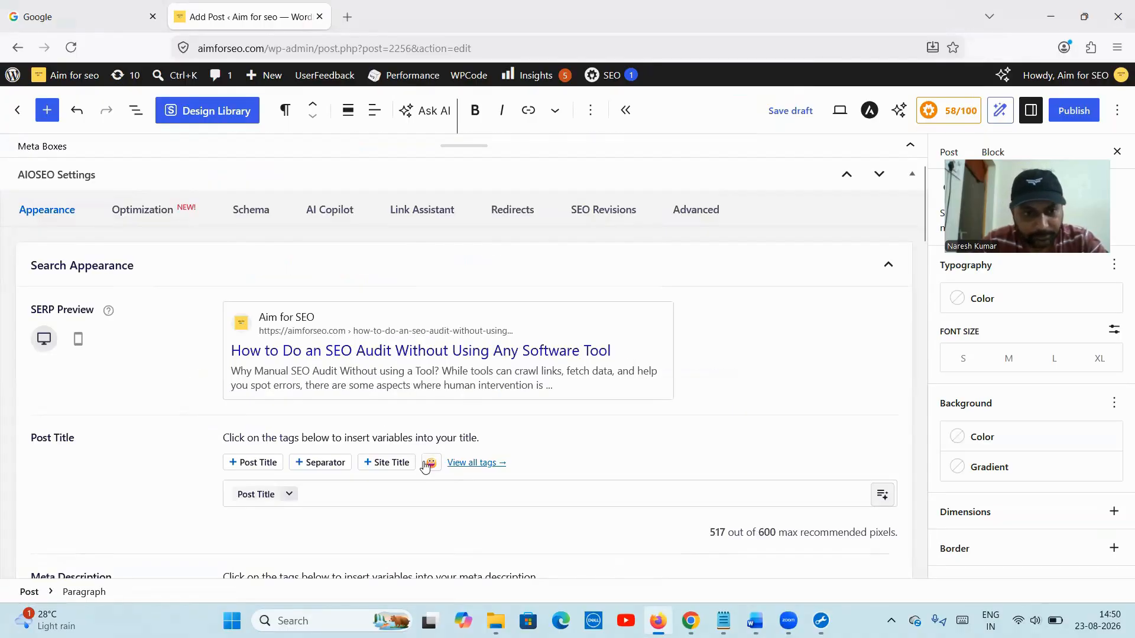
click(289, 494)
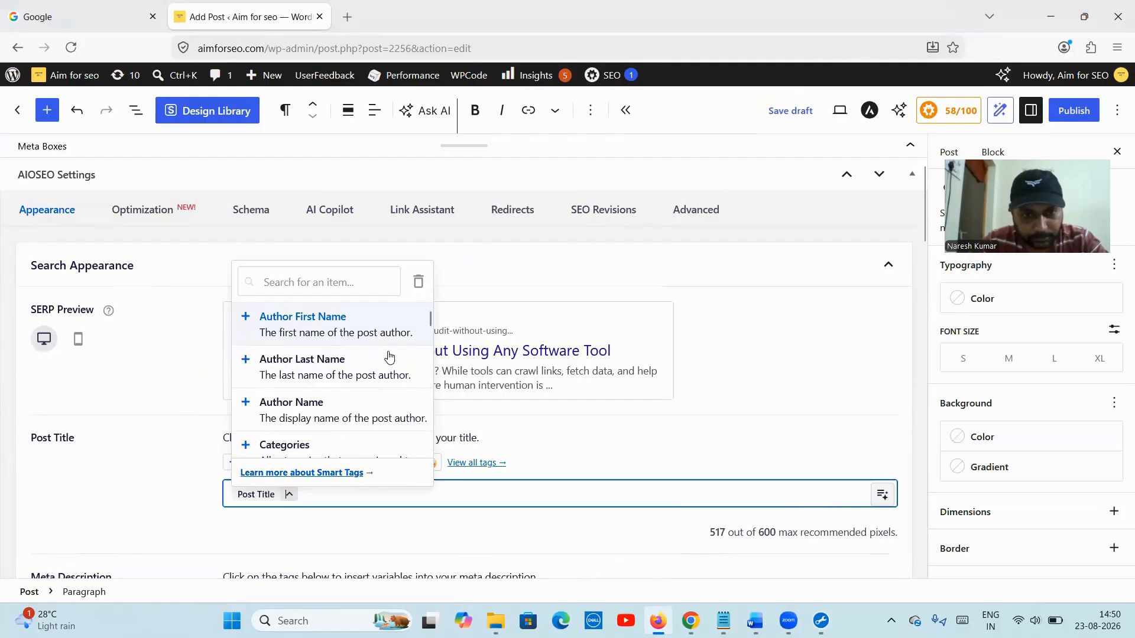
click(422, 282)
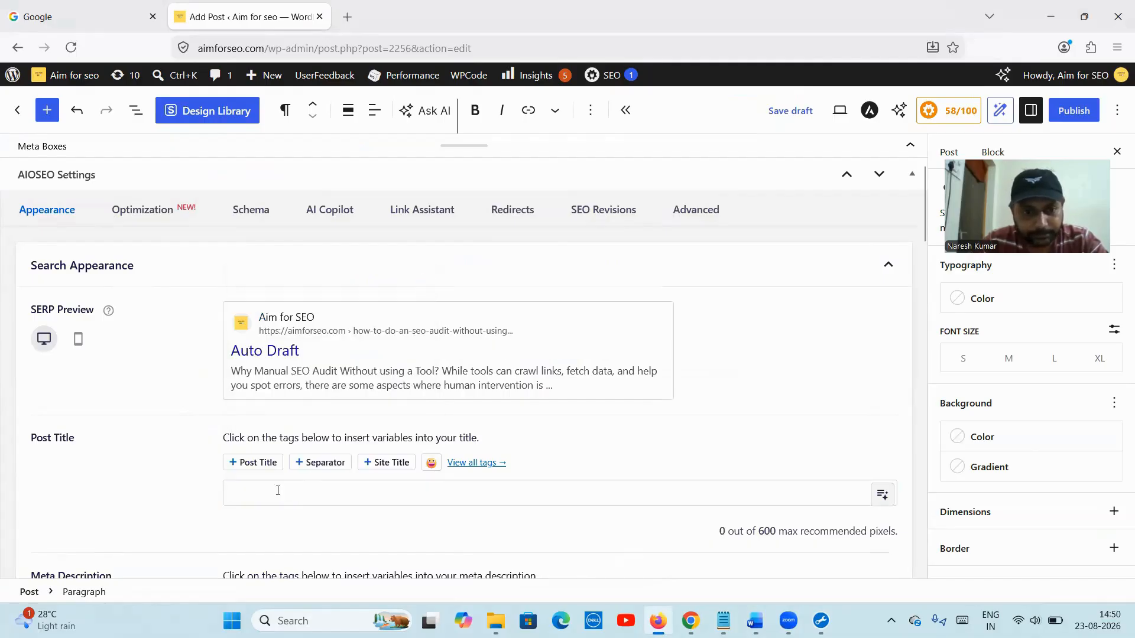
click(251, 498)
key(ctrl+v)
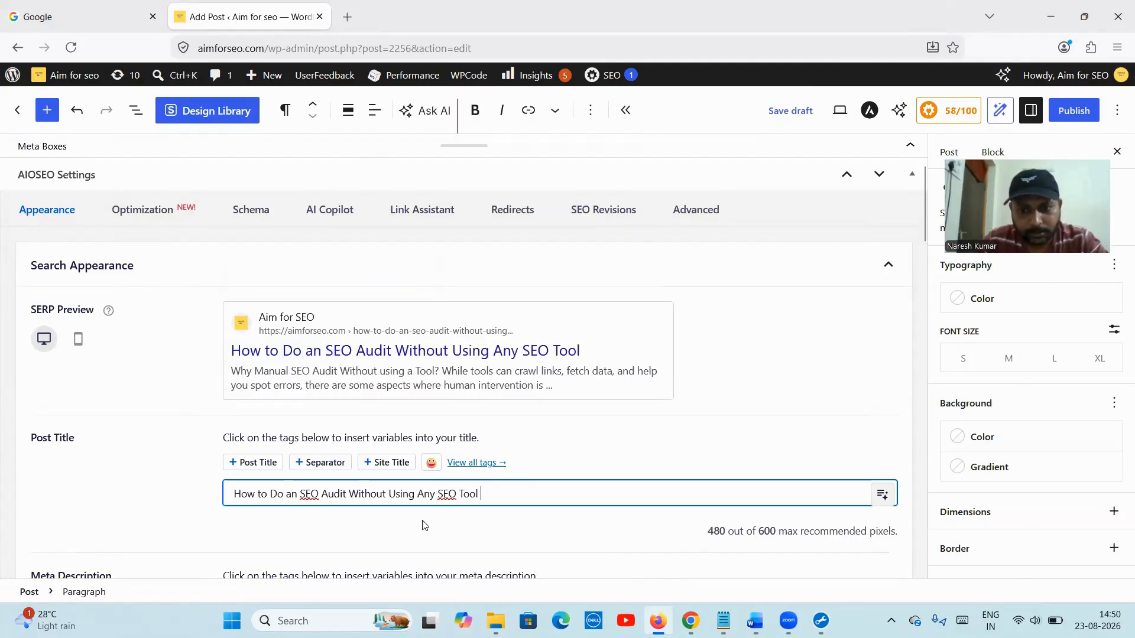
- Try appending "| A Manual SEO" to the AIOSEO title and take that wording out again
scroll(319, 414, down, 2)
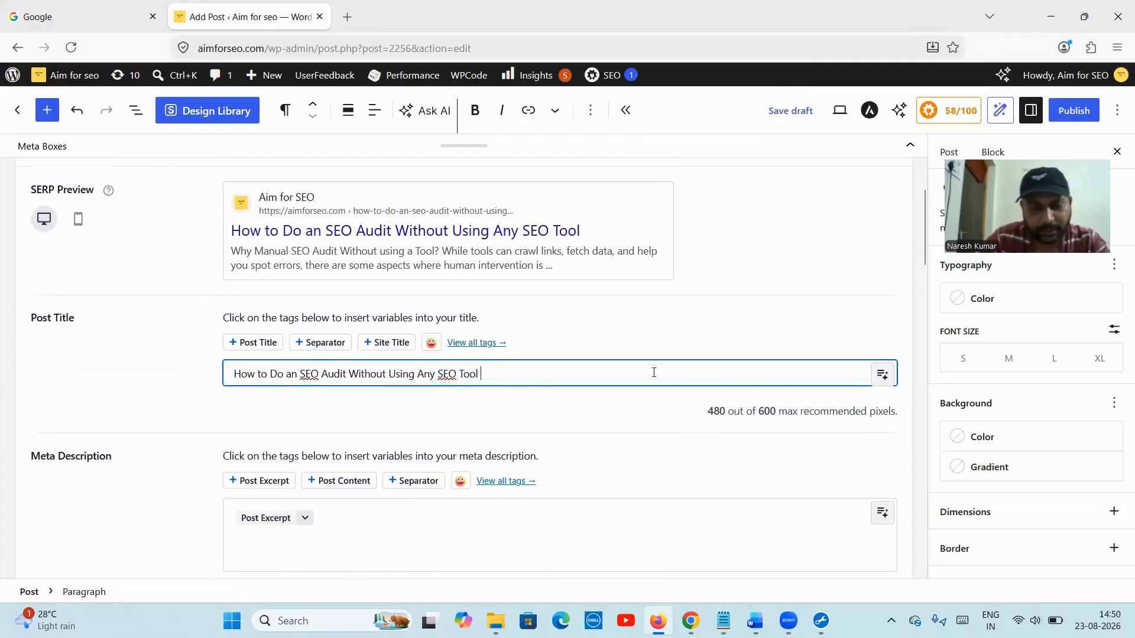
text(| A )
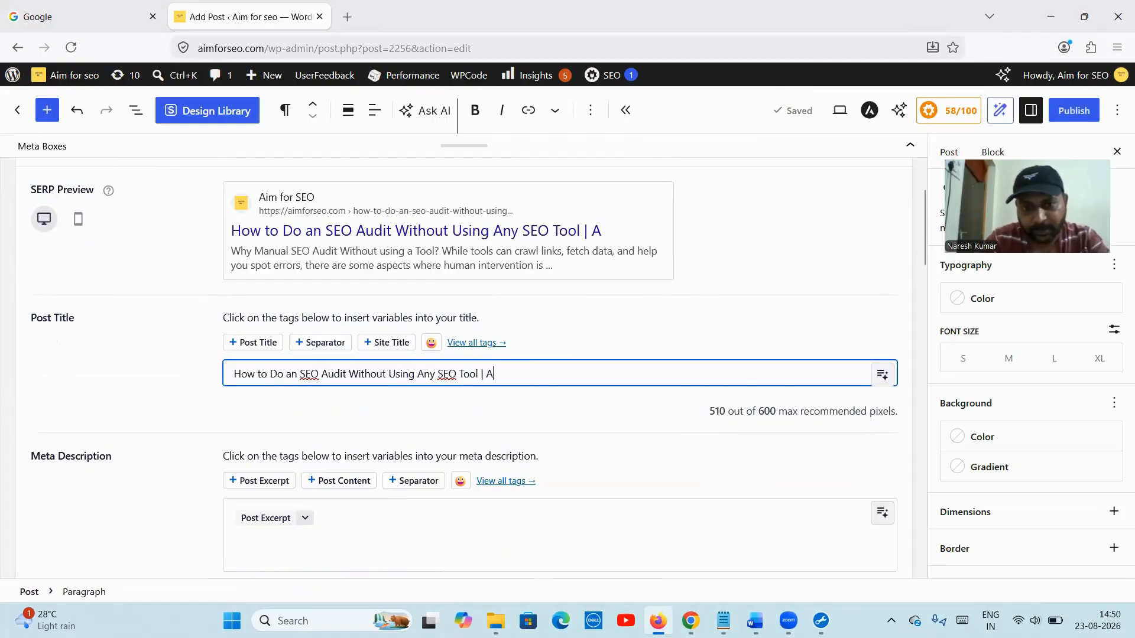
text(Ma)
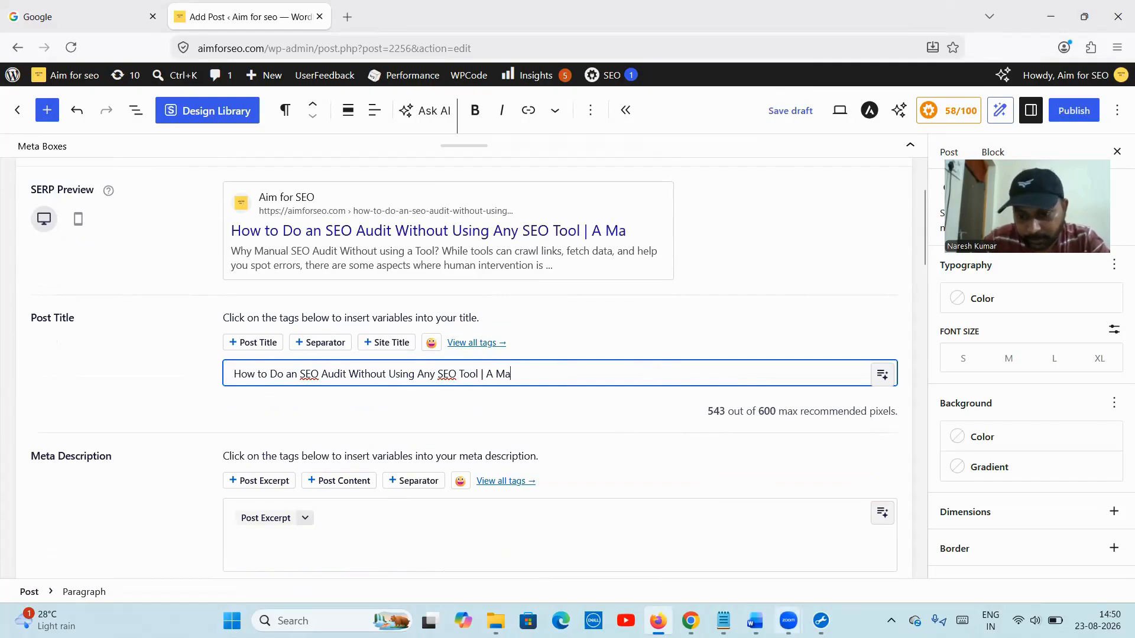
key(alt+Tab)
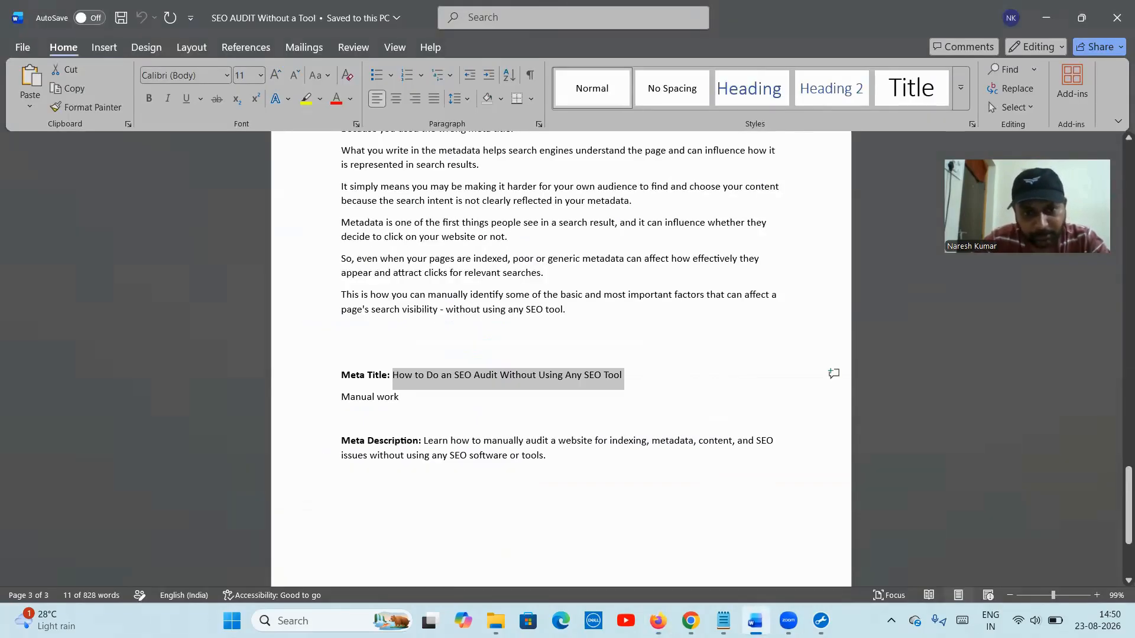
key(alt+Tab)
text(ual)
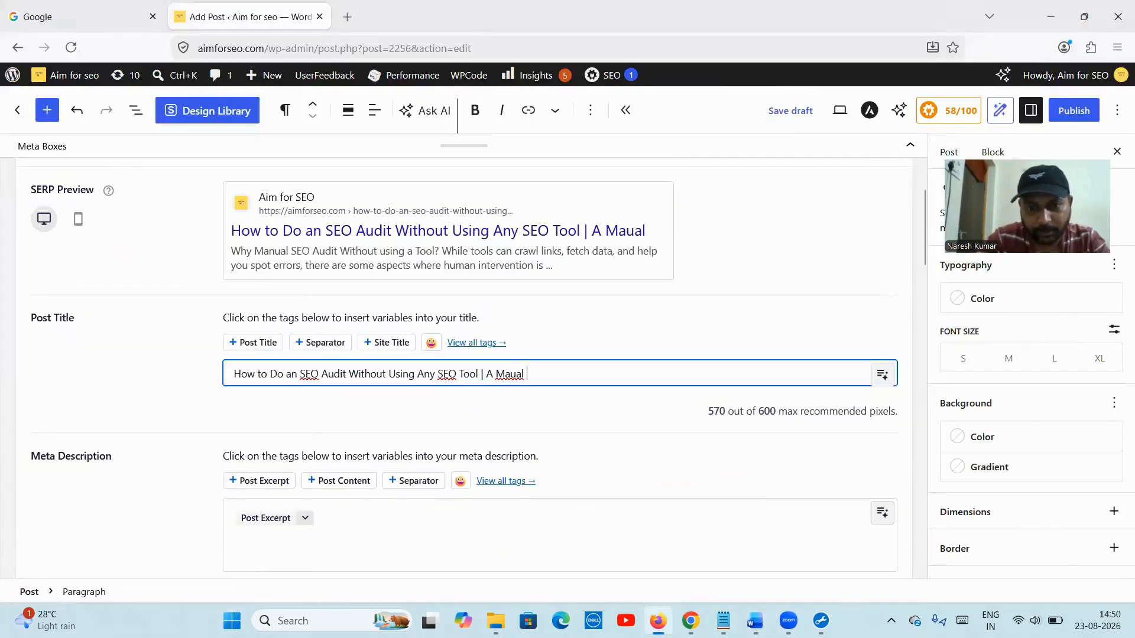
key(BackSpace)
key(BackSpace)
key(BackSpace)
text(nual )
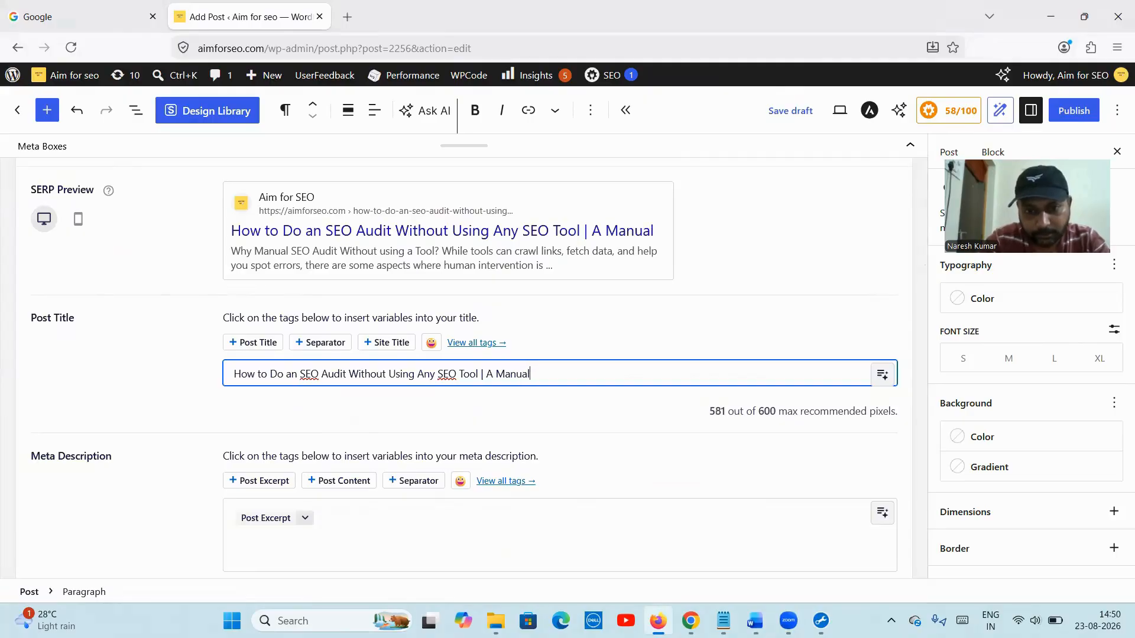
text(SEO)
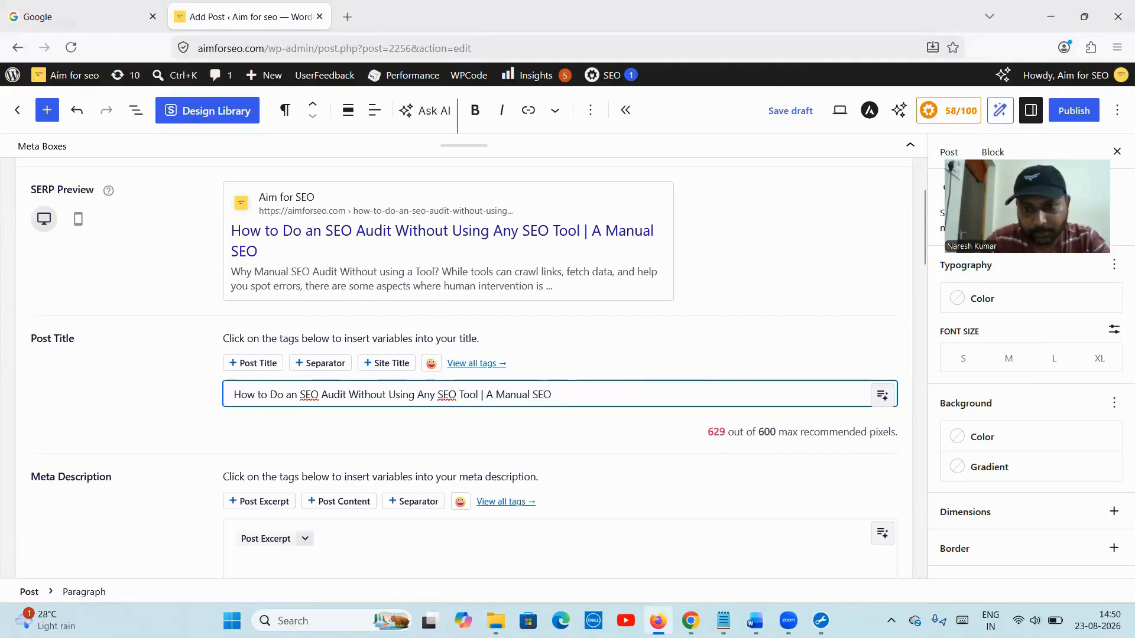
key(BackSpace)
key(BackSpace)
key(BackSpace)
key(BackSpace)
key(BackSpace)
key(BackSpace)
key(BackSpace)
key(BackSpace)
key(BackSpace)
key(BackSpace)
key(BackSpace)
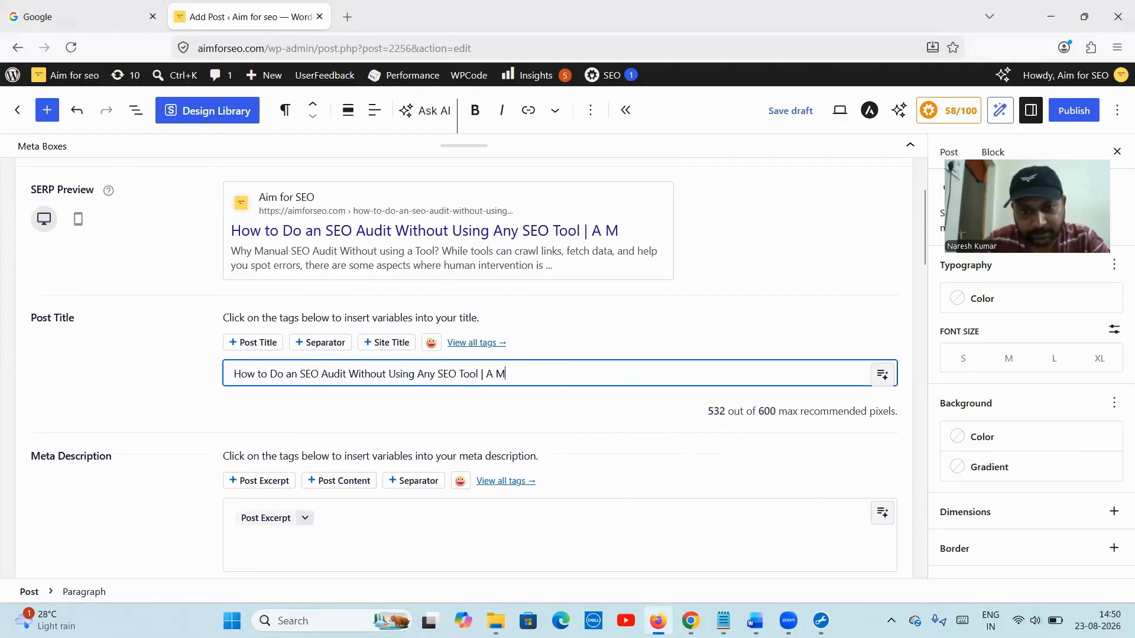
key(BackSpace)
- Try "| Manual work" as the ending of the AIOSEO title and remove the whole suffix
text(Man)
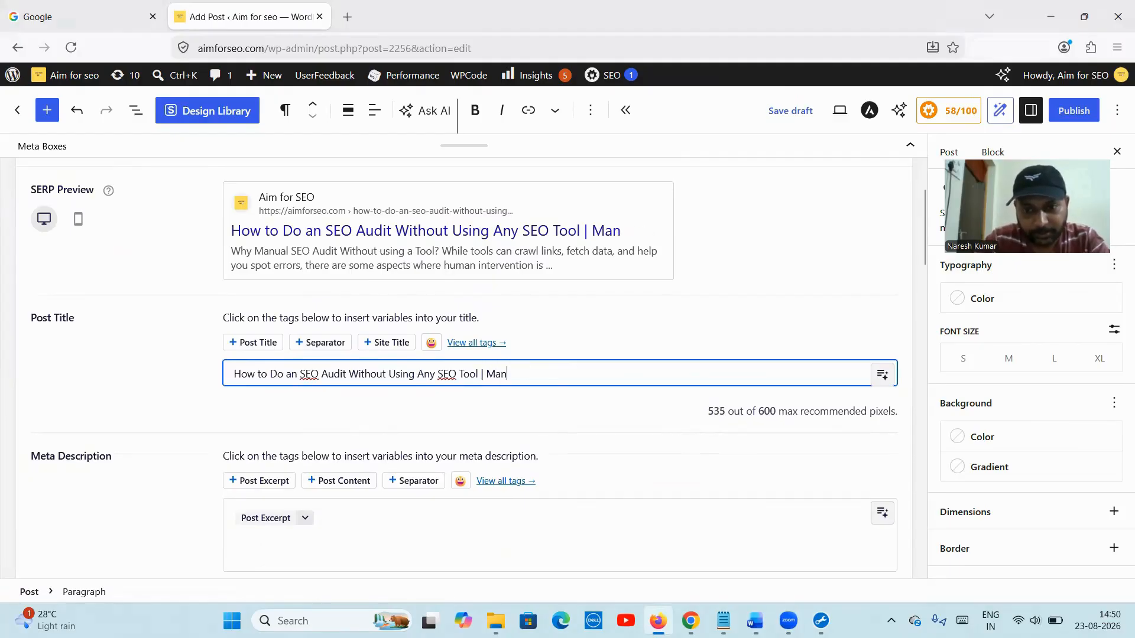
text(ual work)
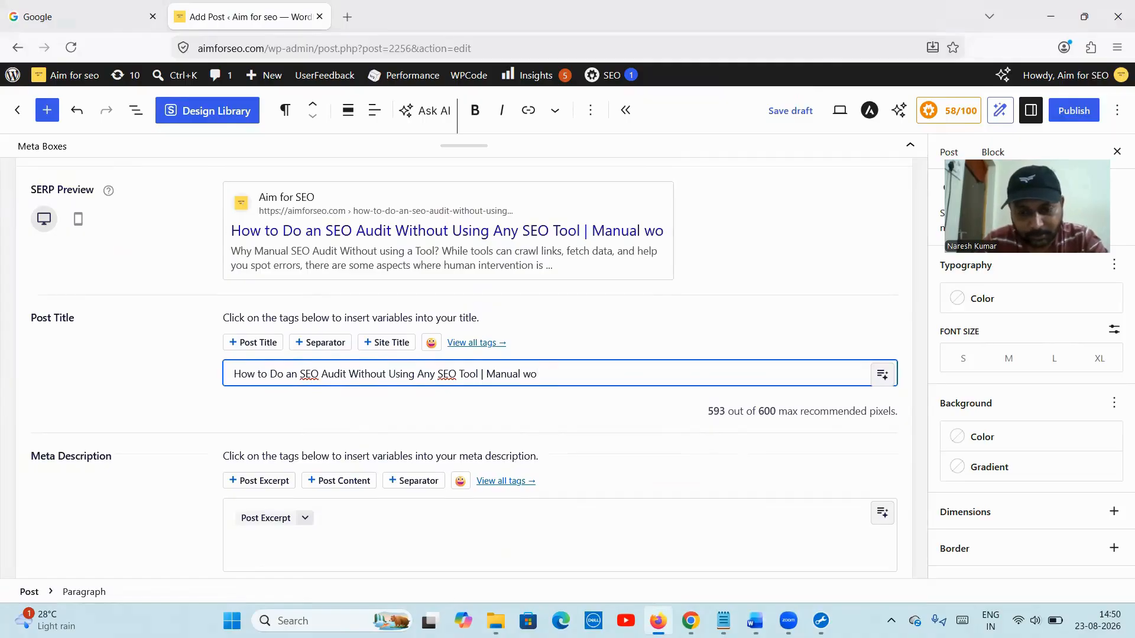
key(BackSpace)
key(BackSpace)
key(BackSpace)
key(BackSpace)
key(BackSpace)
key(BackSpace)
key(BackSpace)
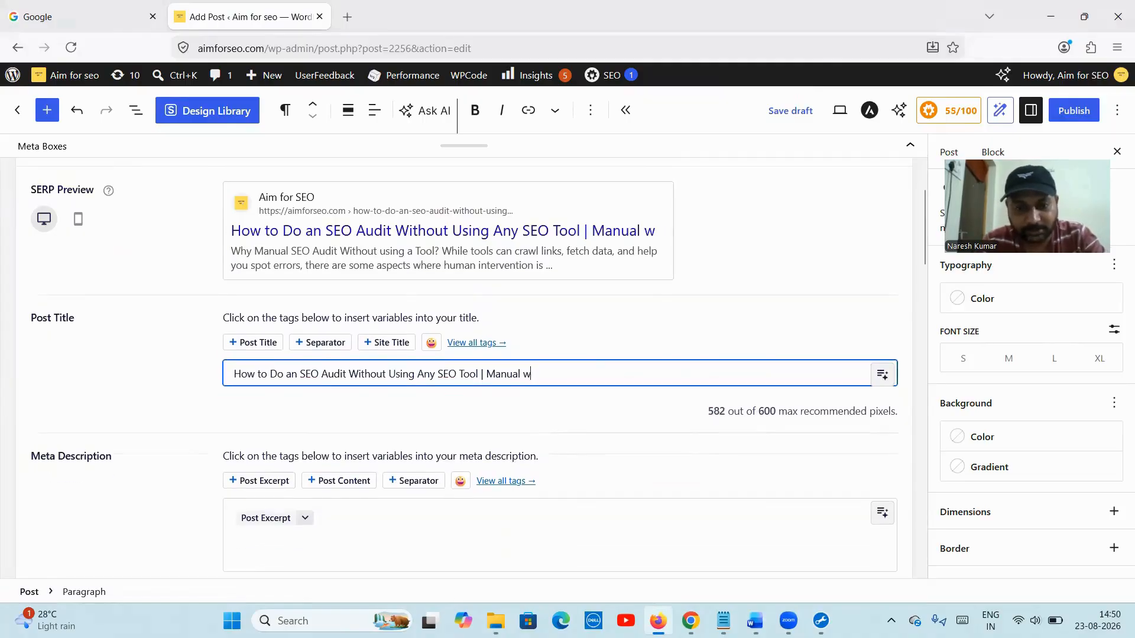
key(BackSpace)
key(BackSpace)
key(BackSpace)
key(BackSpace)
key(BackSpace)
key(BackSpace)
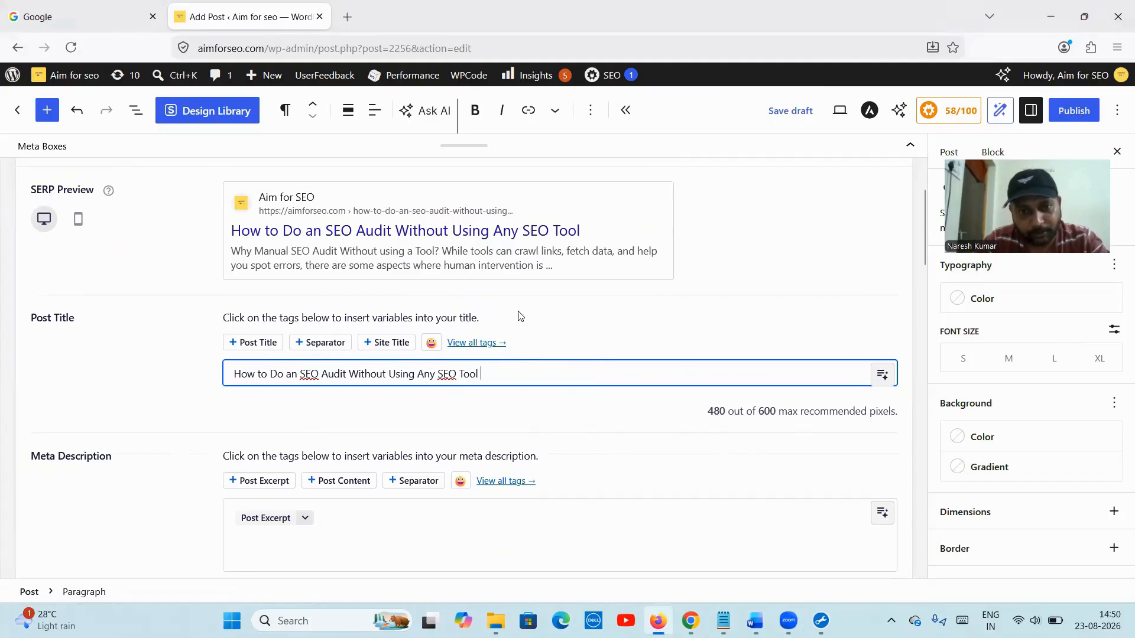
- Replace the Post Excerpt tag in the AIOSEO meta description with the Word document's description starting "Learn how to manually audit a website"
click(305, 518)
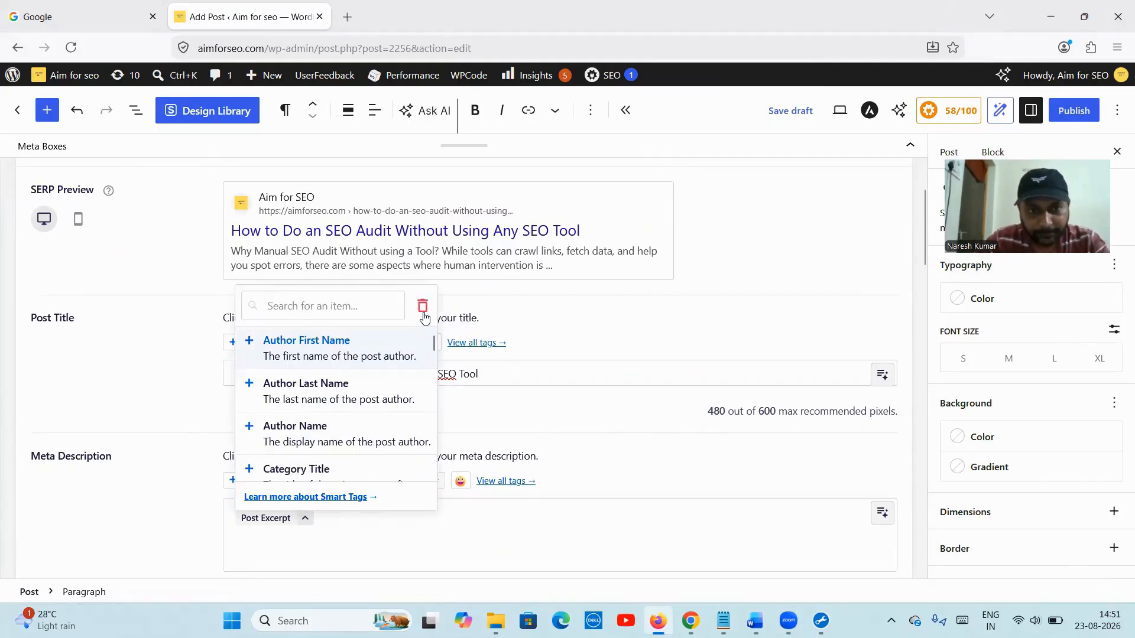
click(423, 306)
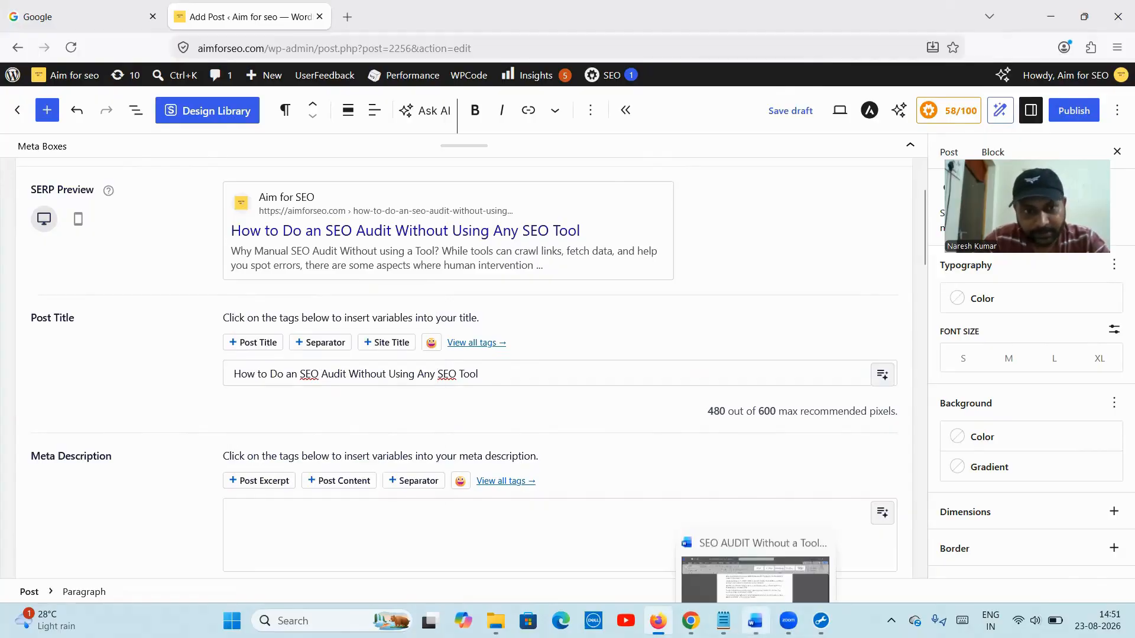
click(755, 621)
drag(560, 463, 429, 442)
key(ctrl+c)
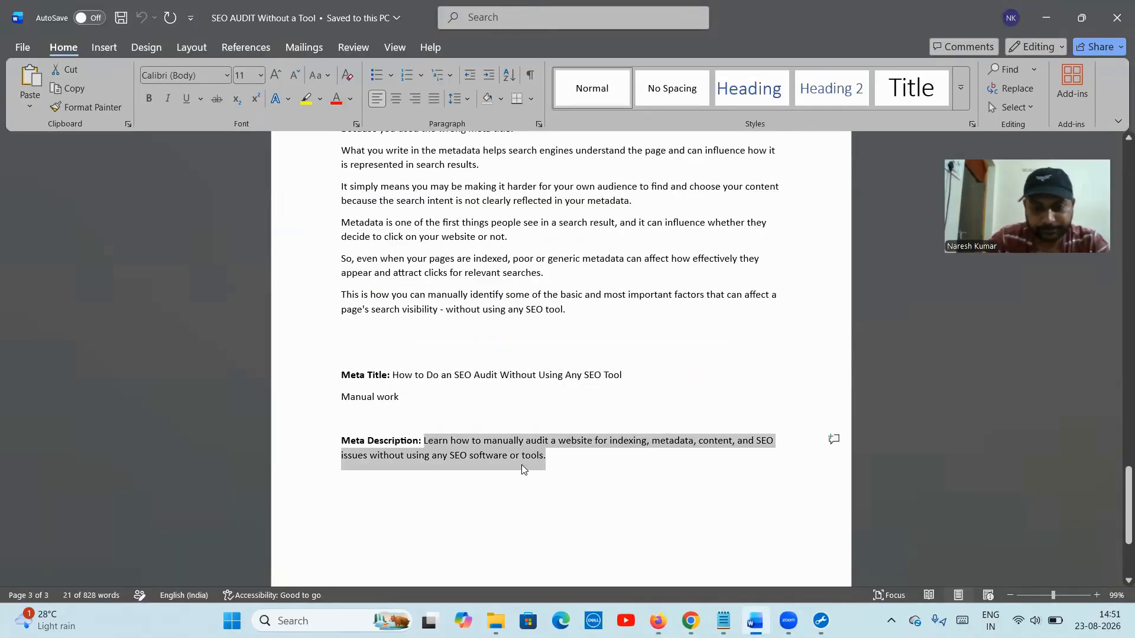
click(658, 621)
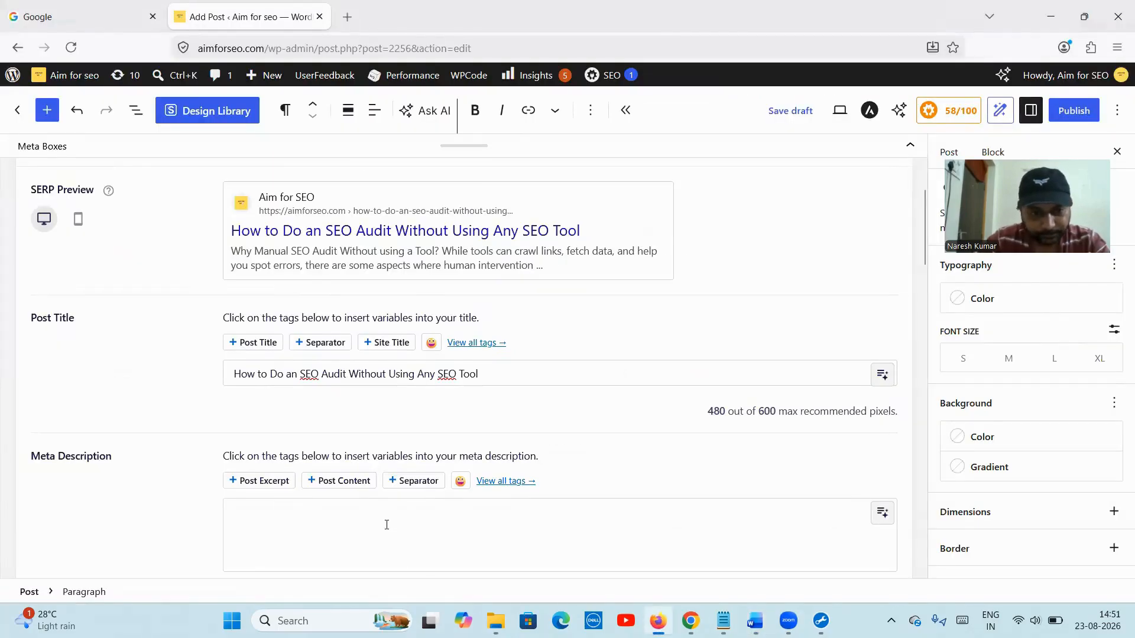
click(389, 528)
key(ctrl+v)
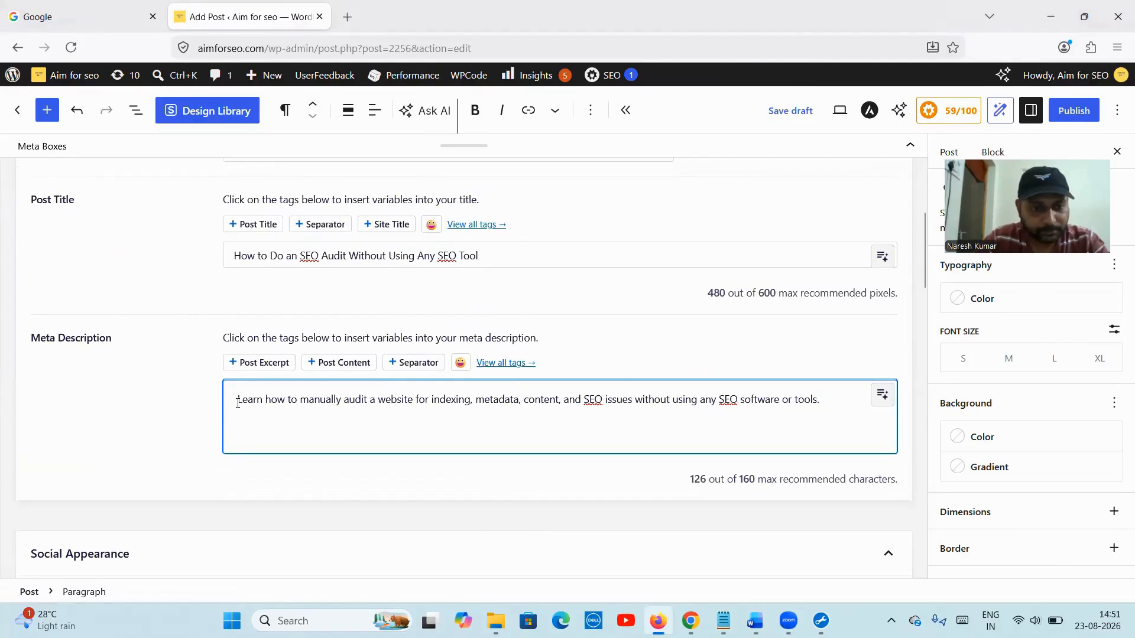
- Remove the stray space at the start of the AIOSEO meta description and collapse the Meta Boxes area after checking the search preview
key(BackSpace)
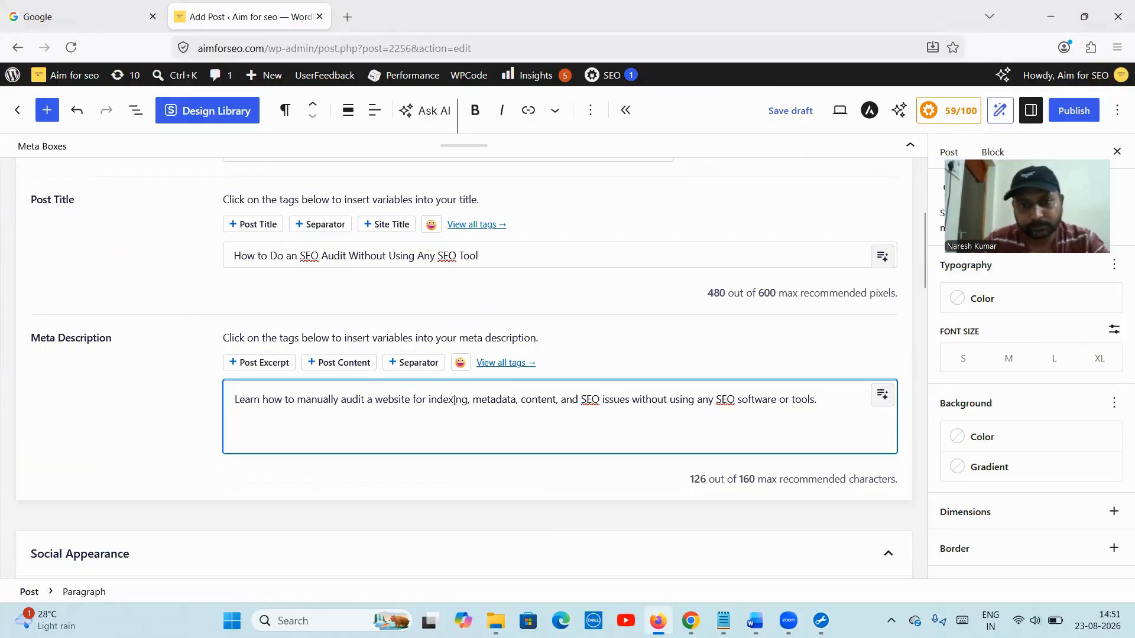
scroll(455, 402, up, 4)
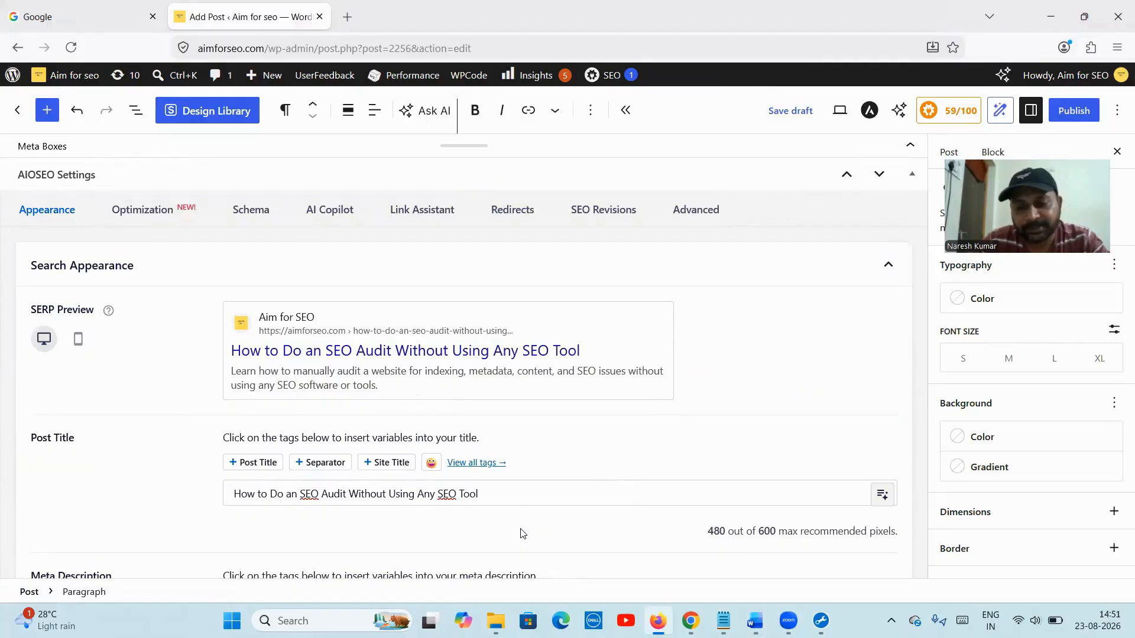
scroll(523, 534, down, 3)
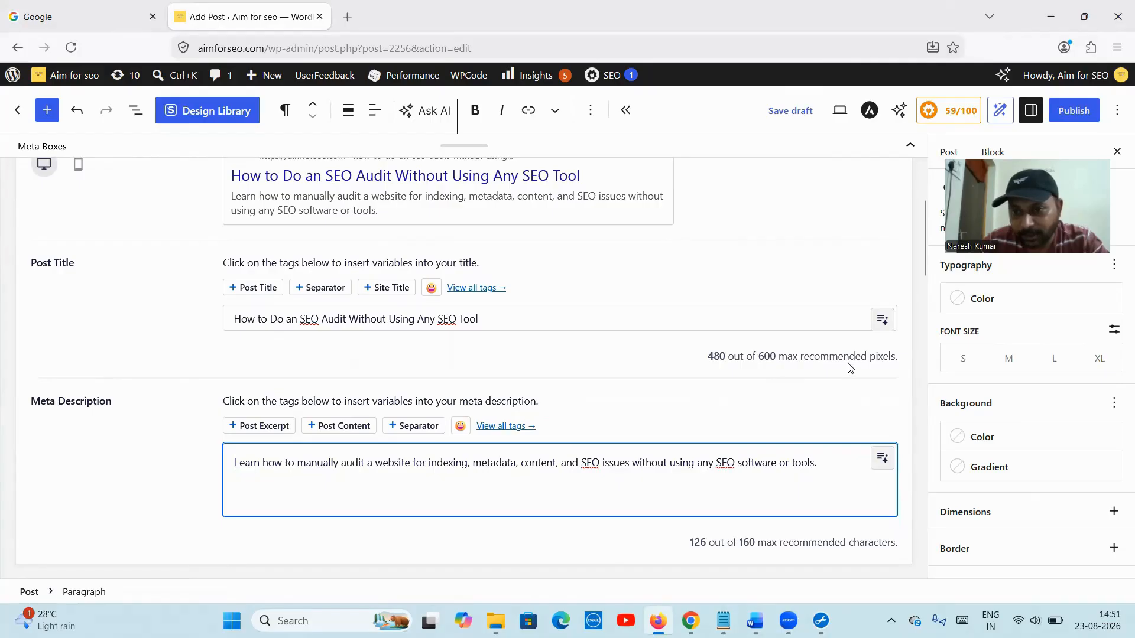
scroll(667, 370, down, 2)
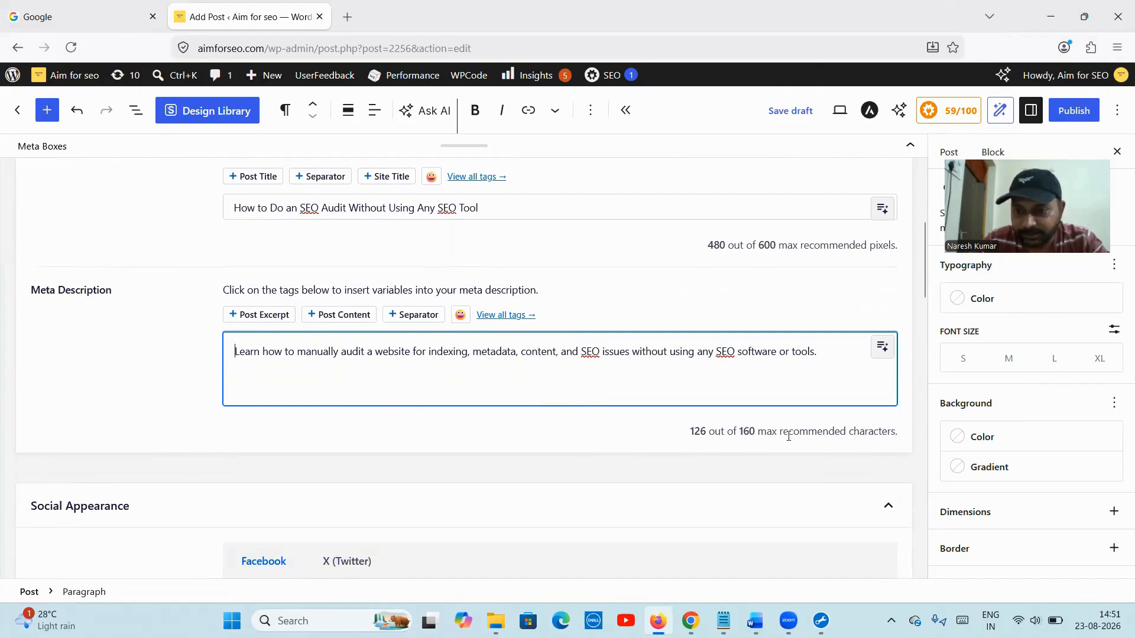
scroll(789, 436, up, 1)
scroll(788, 436, up, 5)
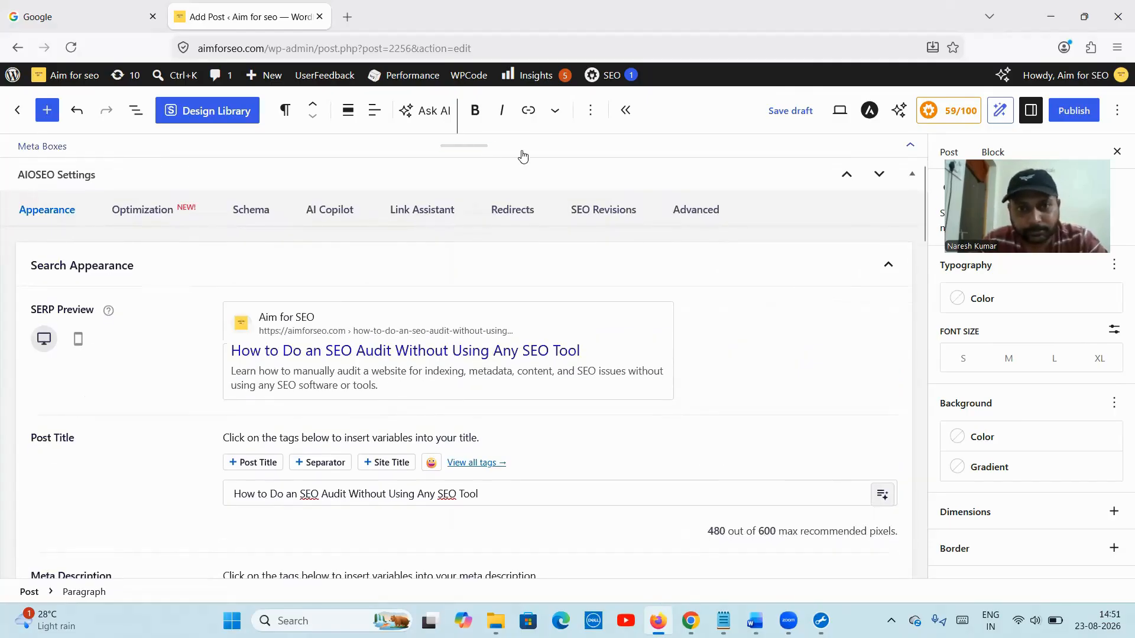
click(496, 149)
- Delete the leading asterisks from the three paragraphs under "Three common things to check are:" in the post body
scroll(432, 344, up, 1)
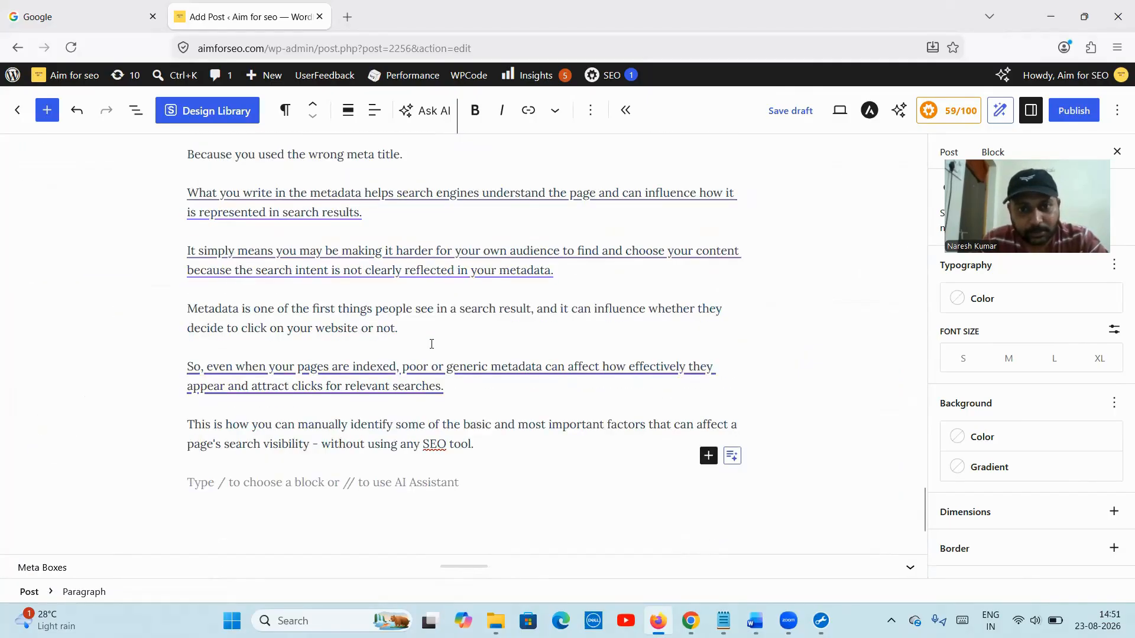
scroll(432, 344, up, 15)
scroll(432, 344, down, 5)
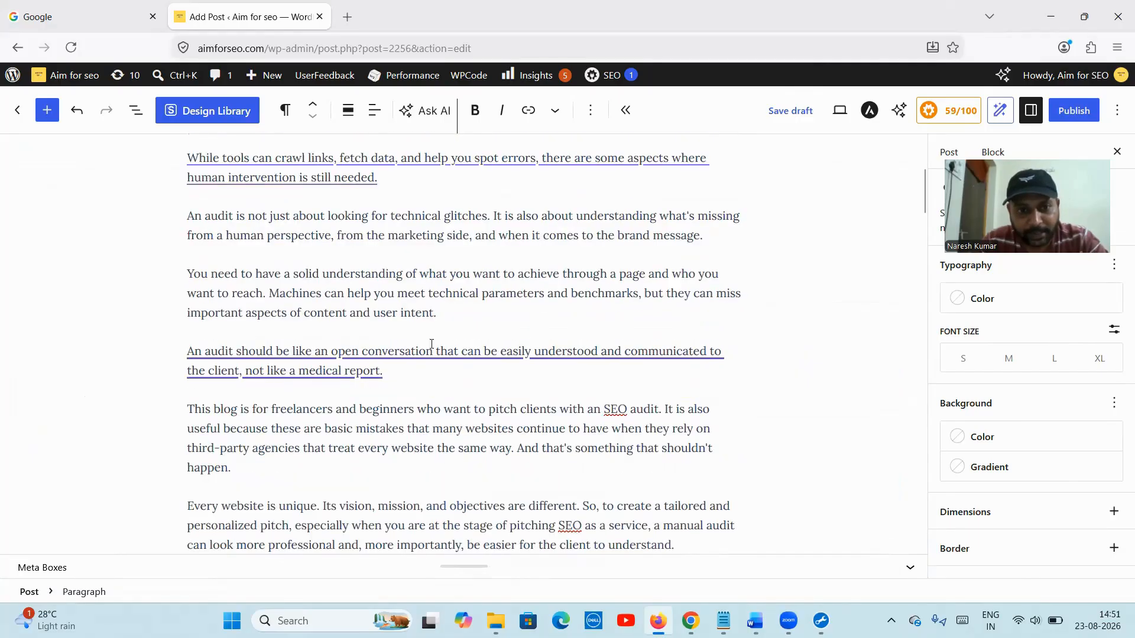
scroll(432, 344, up, 5)
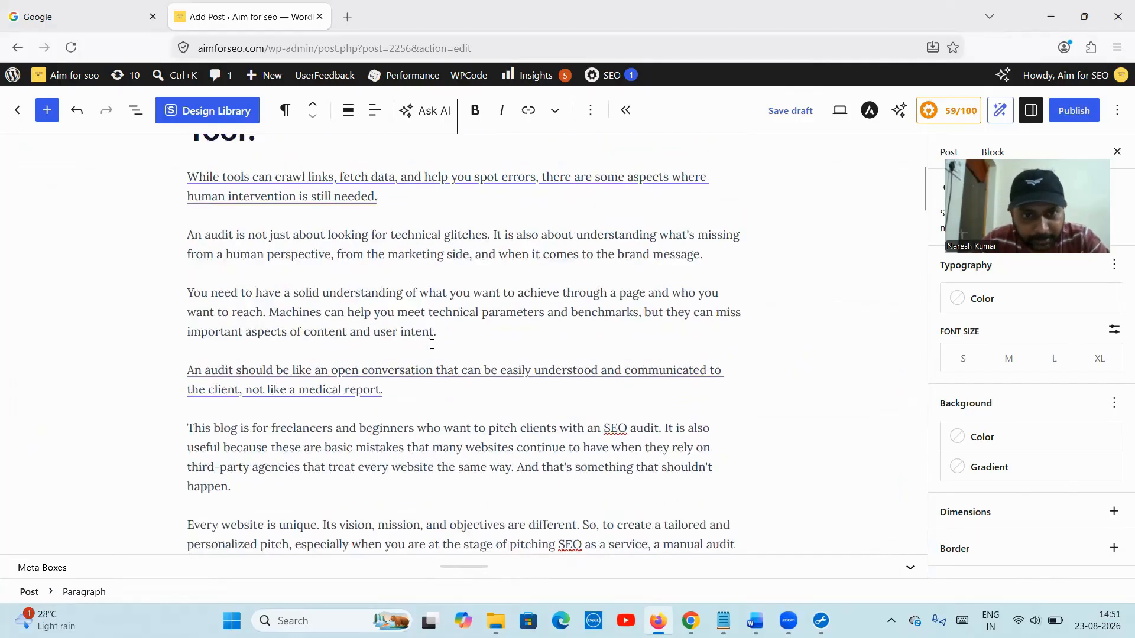
scroll(431, 346, down, 10)
scroll(432, 348, down, 12)
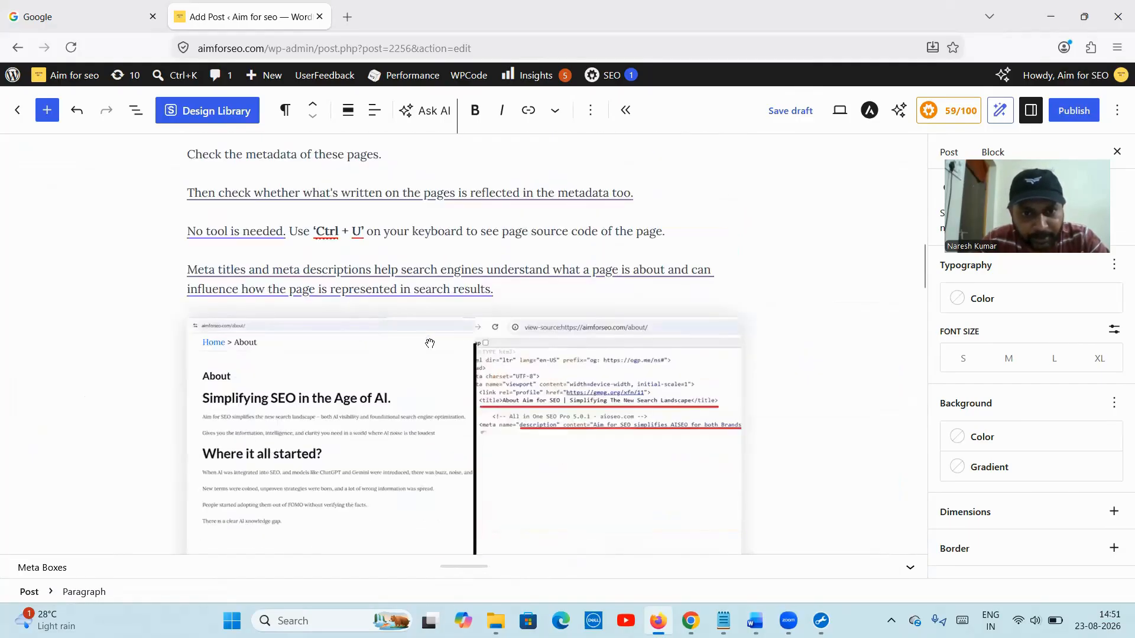
scroll(430, 344, down, 12)
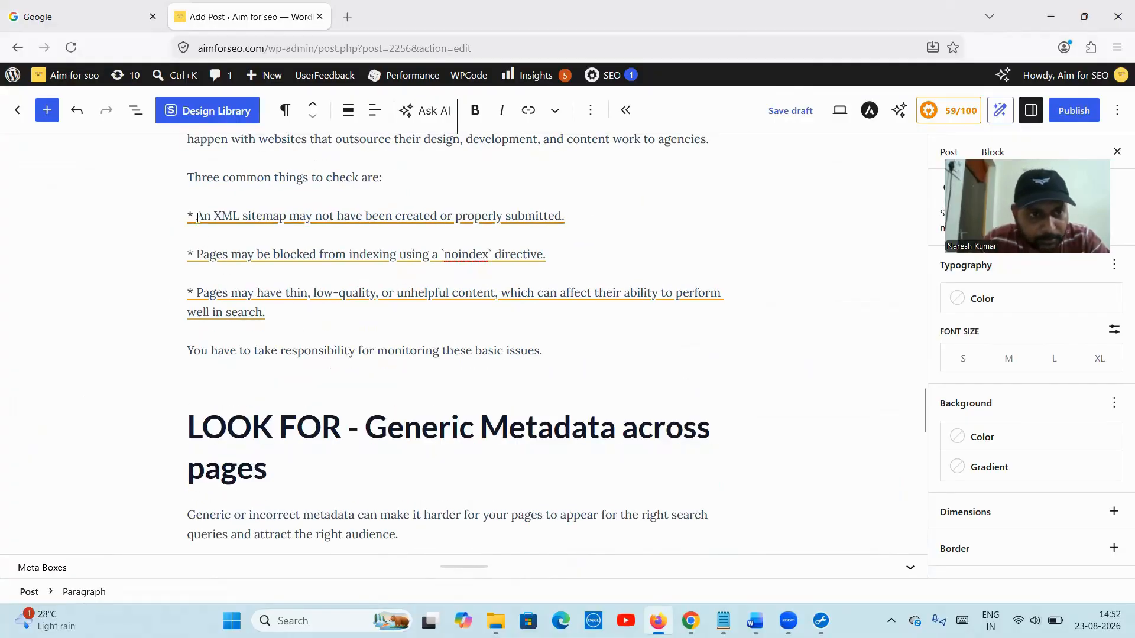
click(201, 217)
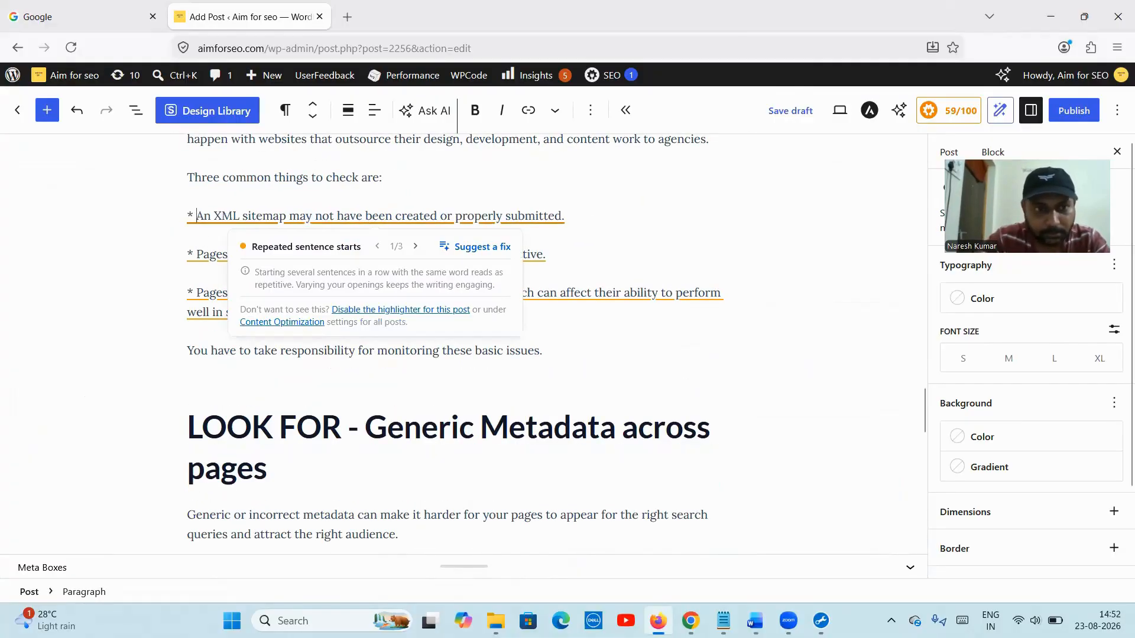
key(BackSpace)
key(BackSpace)
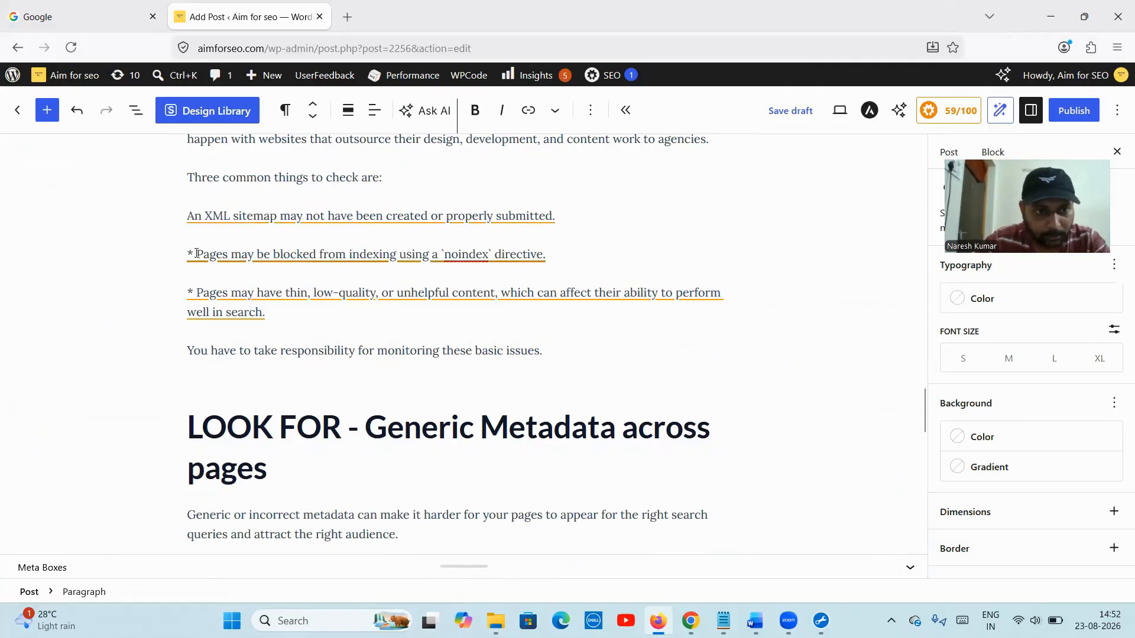
click(197, 254)
key(BackSpace)
key(BackSpace)
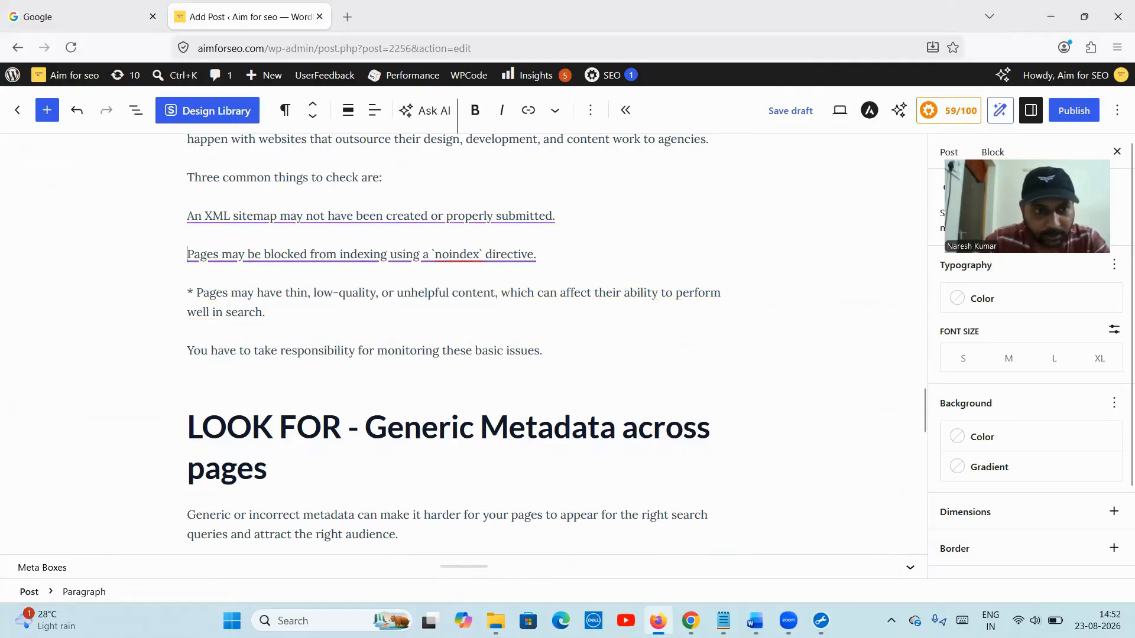
click(197, 292)
key(BackSpace)
key(BackSpace)
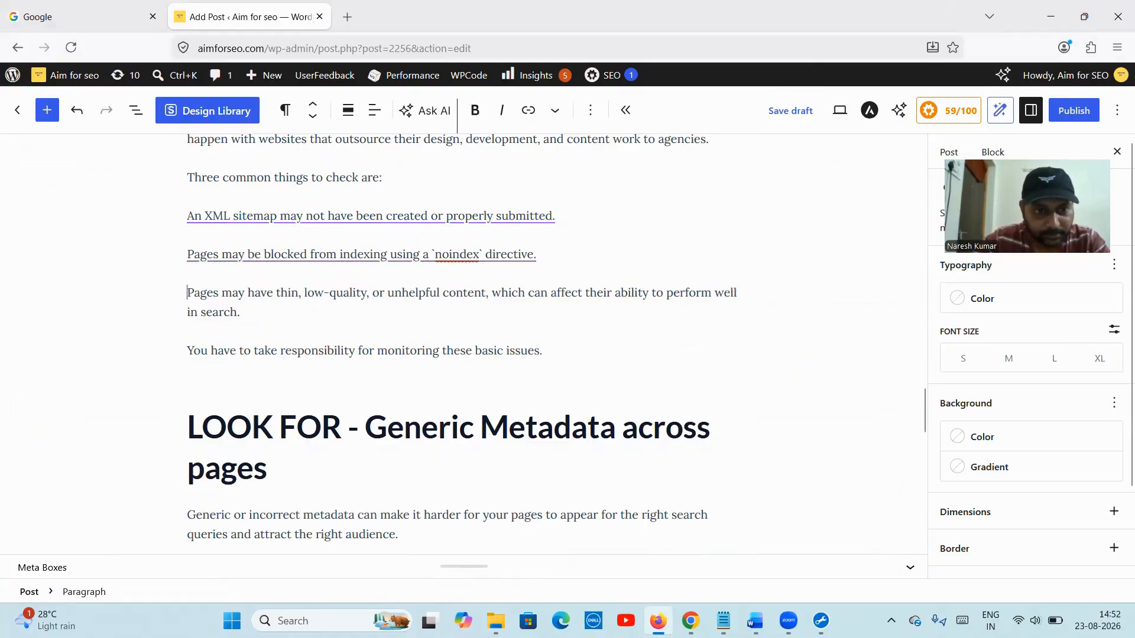
- Remove the period after "vs" in the bold line "Old Search vs. AI-Powered Search"
scroll(311, 395, down, 1)
scroll(311, 394, down, 7)
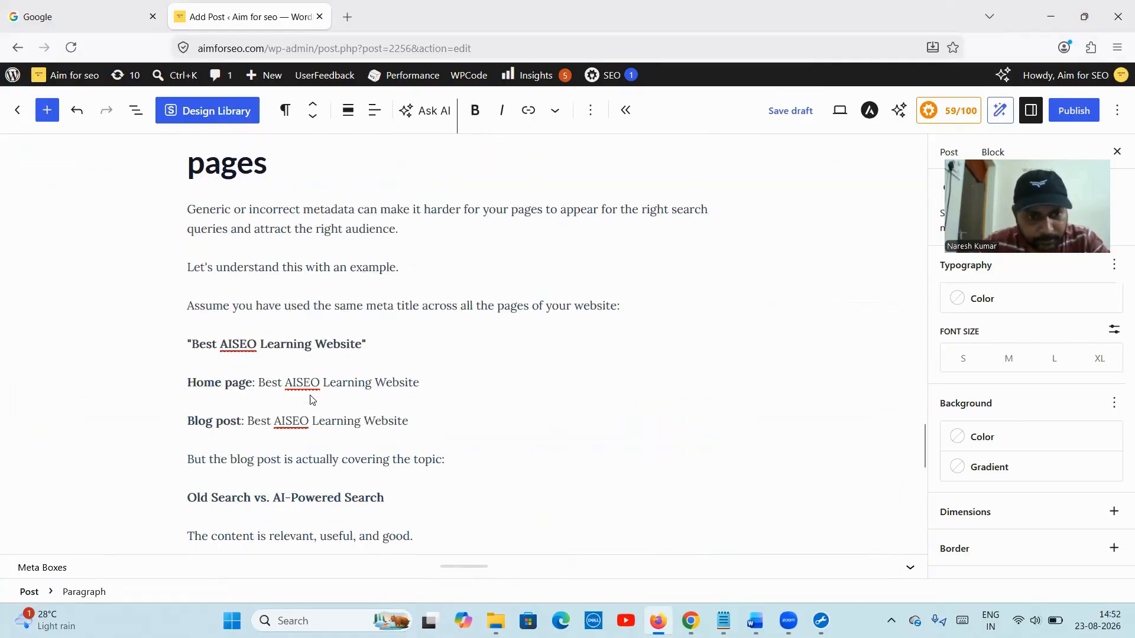
scroll(312, 394, down, 1)
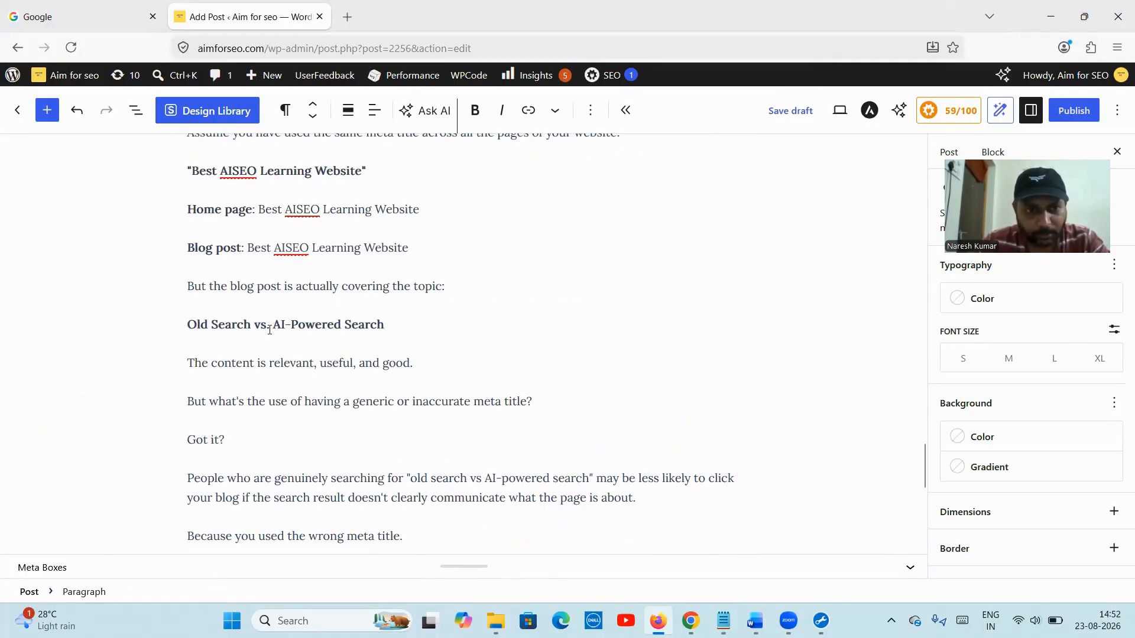
triple_click(270, 330)
key(BackSpace)
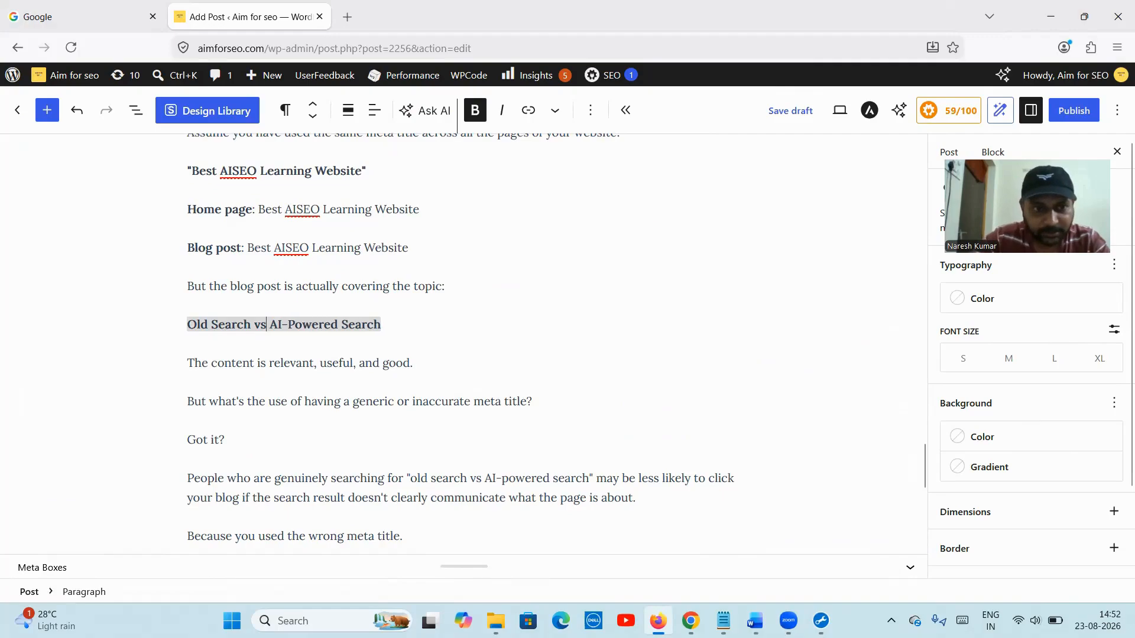
- Switch to Chrome, open the Aim for SEO blog article "Five Key Differences Between AI-Powered and Traditional Search" and copy its URL
click(392, 327)
drag(383, 327, 185, 326)
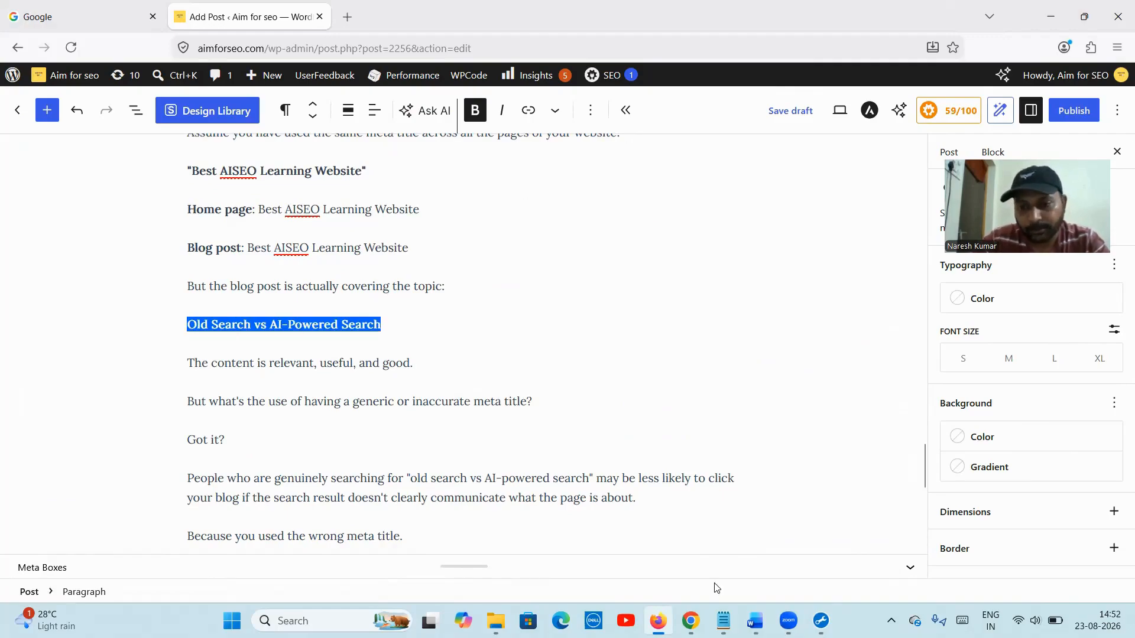
click(690, 620)
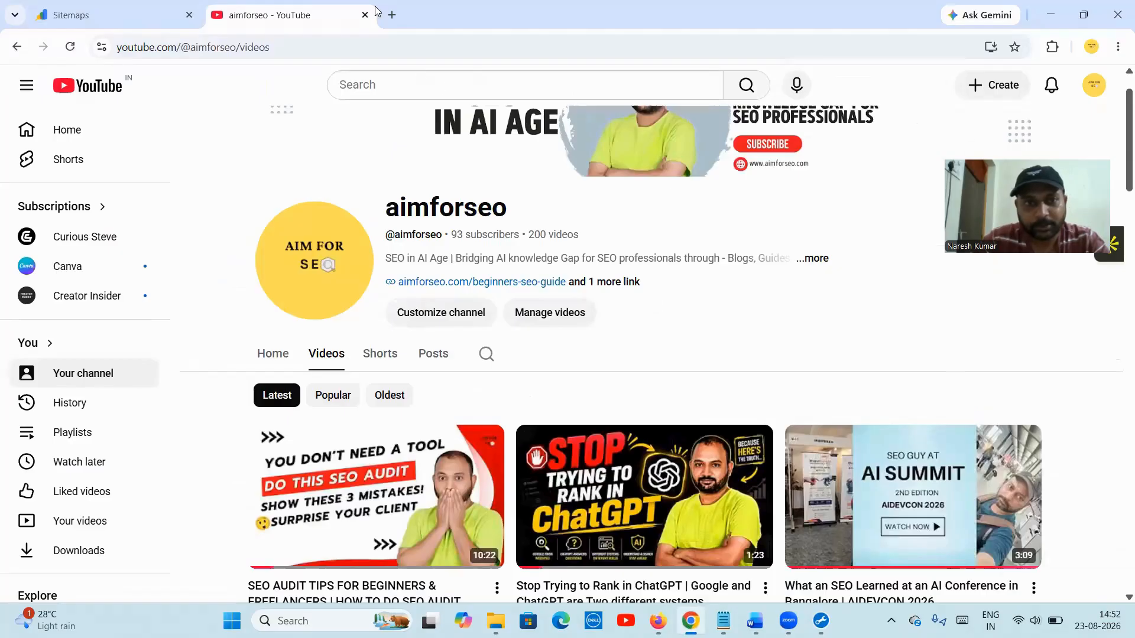
click(392, 14)
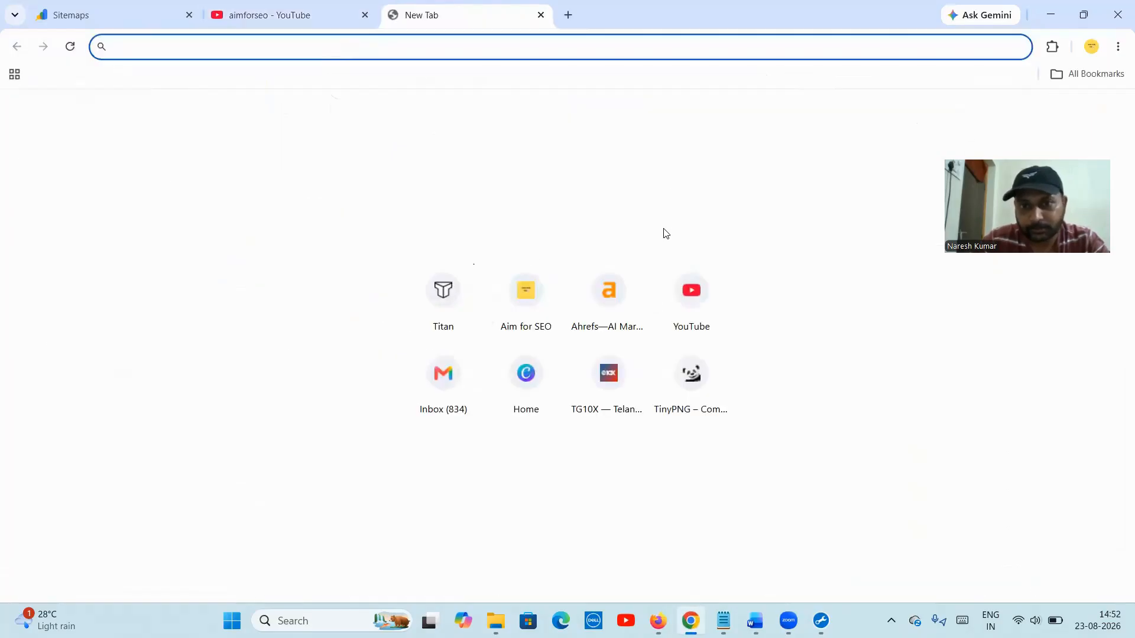
click(527, 312)
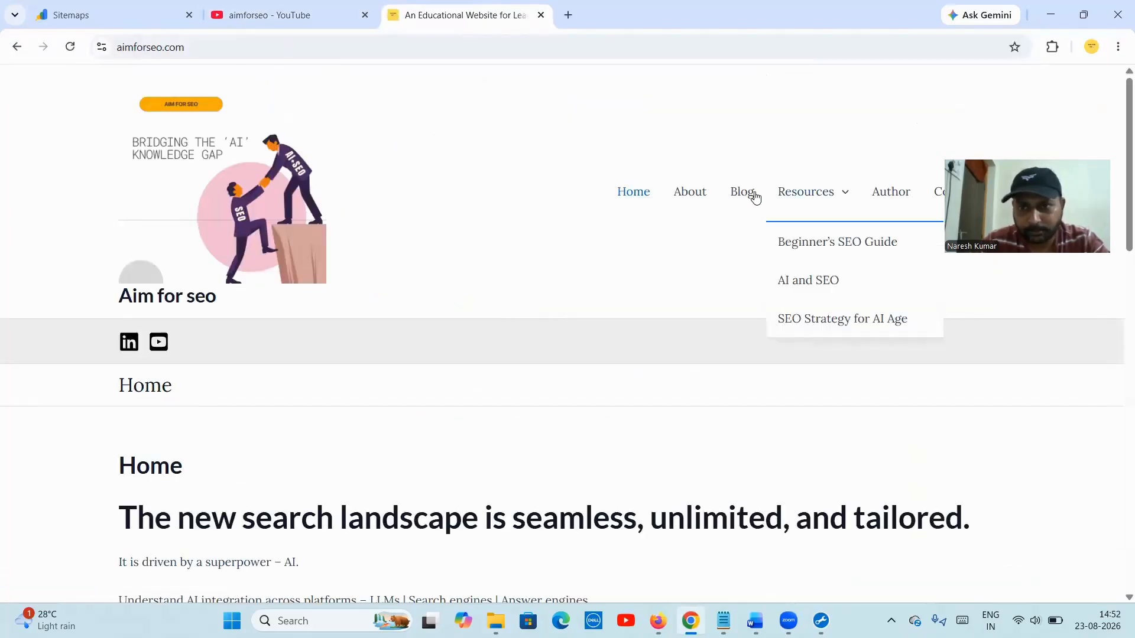
click(743, 193)
scroll(430, 335, down, 5)
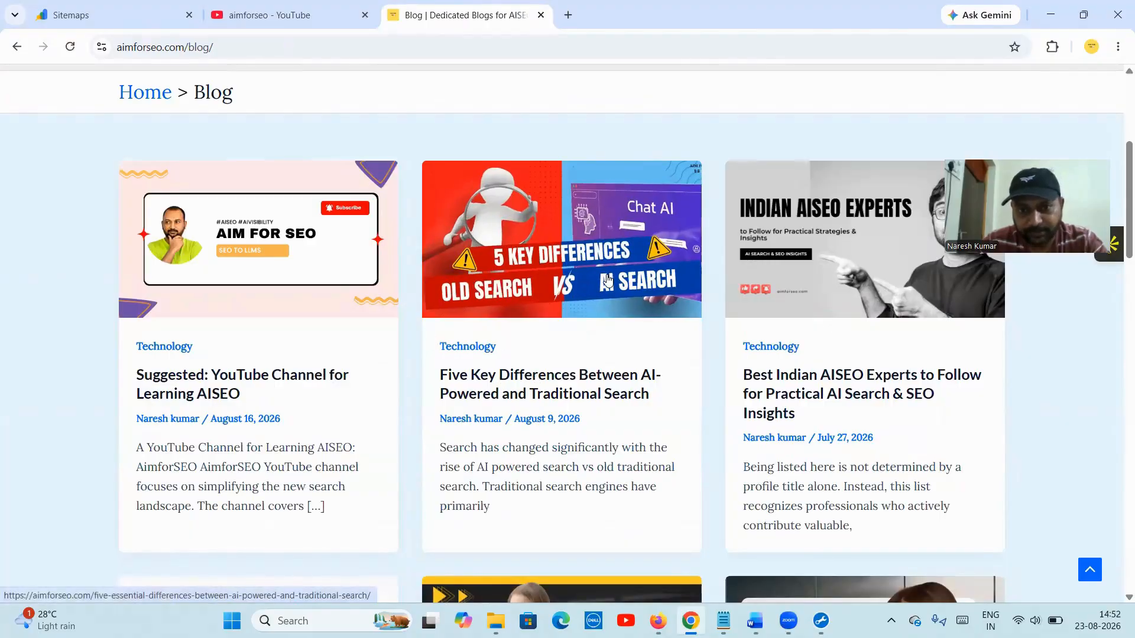
click(511, 277)
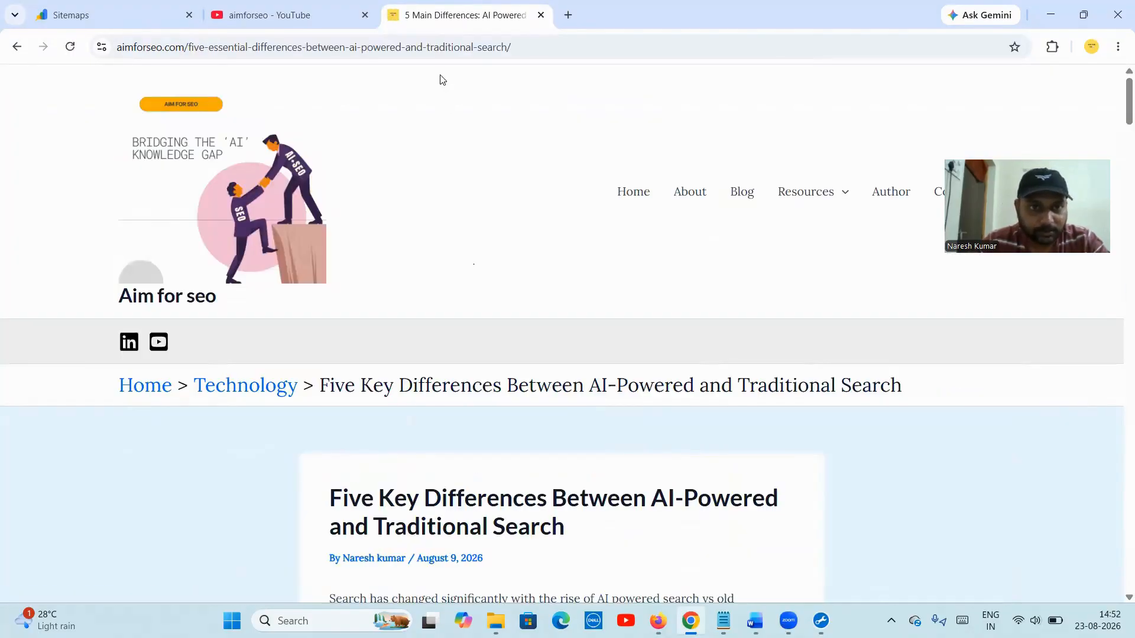
click(440, 48)
key(ctrl+c)
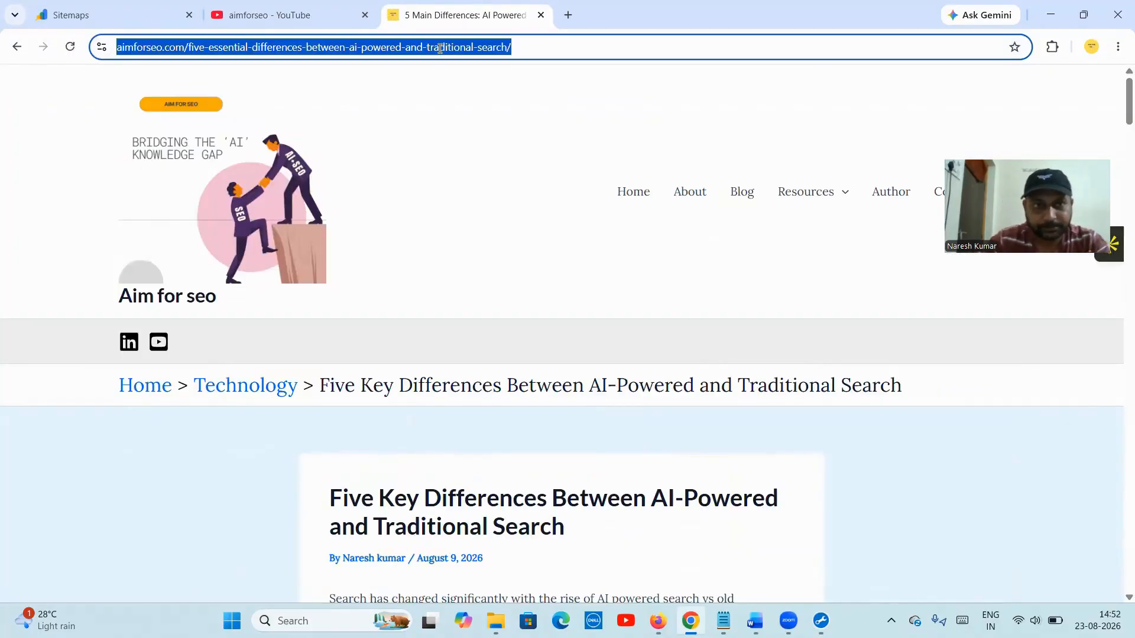
- Back in the Firefox post editor, link the text "Old Search vs AI-Powered Search" to the copied article URL
click(658, 620)
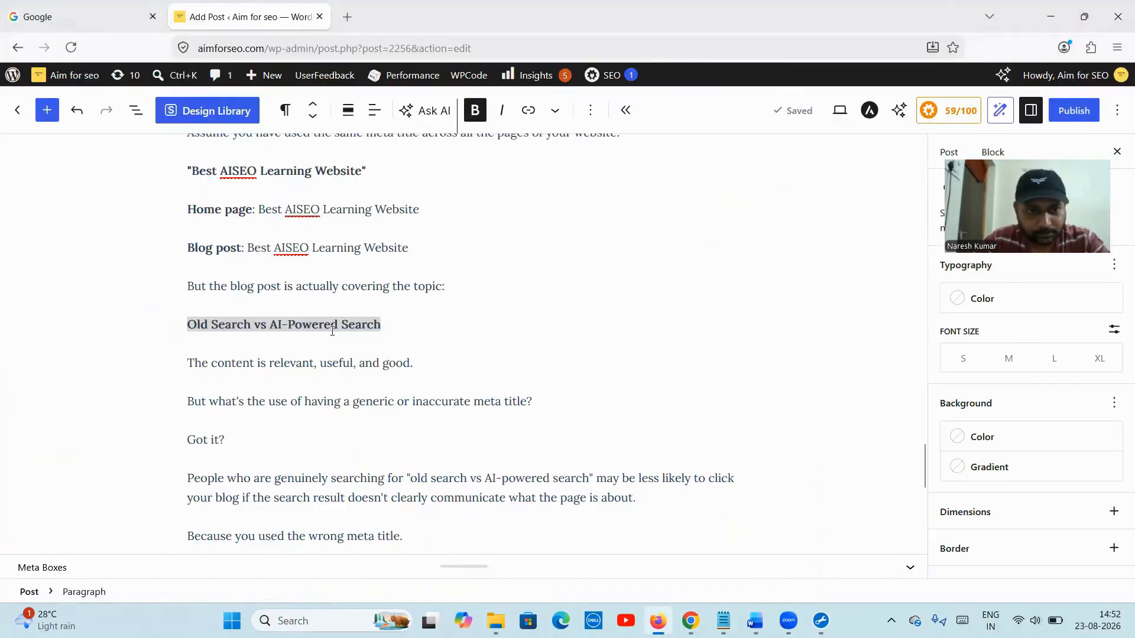
scroll(331, 331, up, 3)
scroll(329, 331, up, 1)
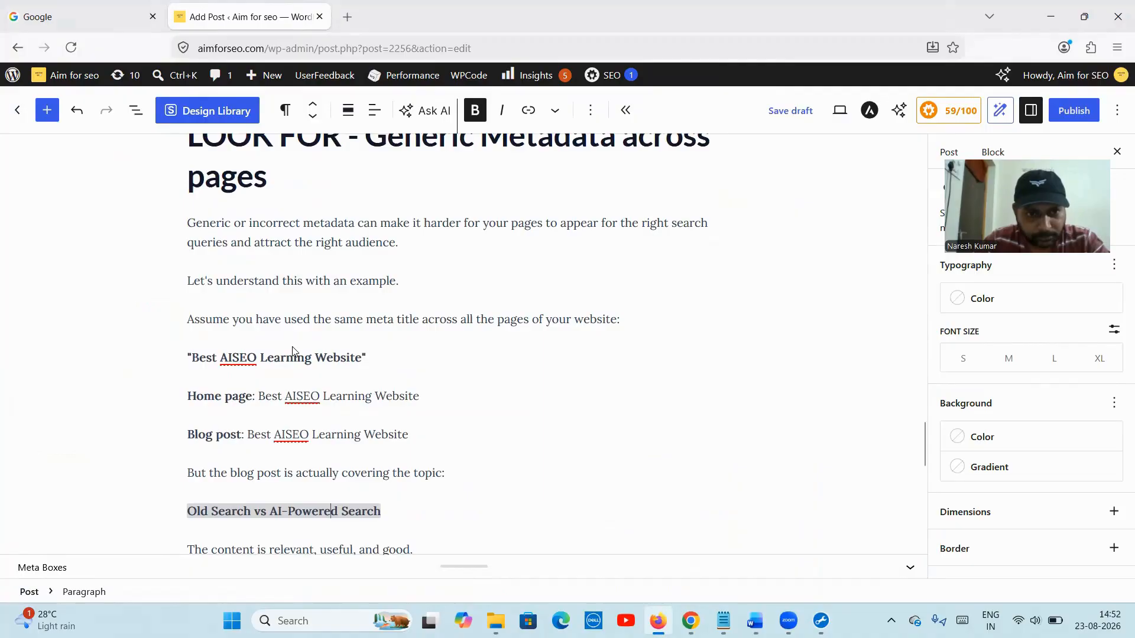
scroll(296, 448, down, 1)
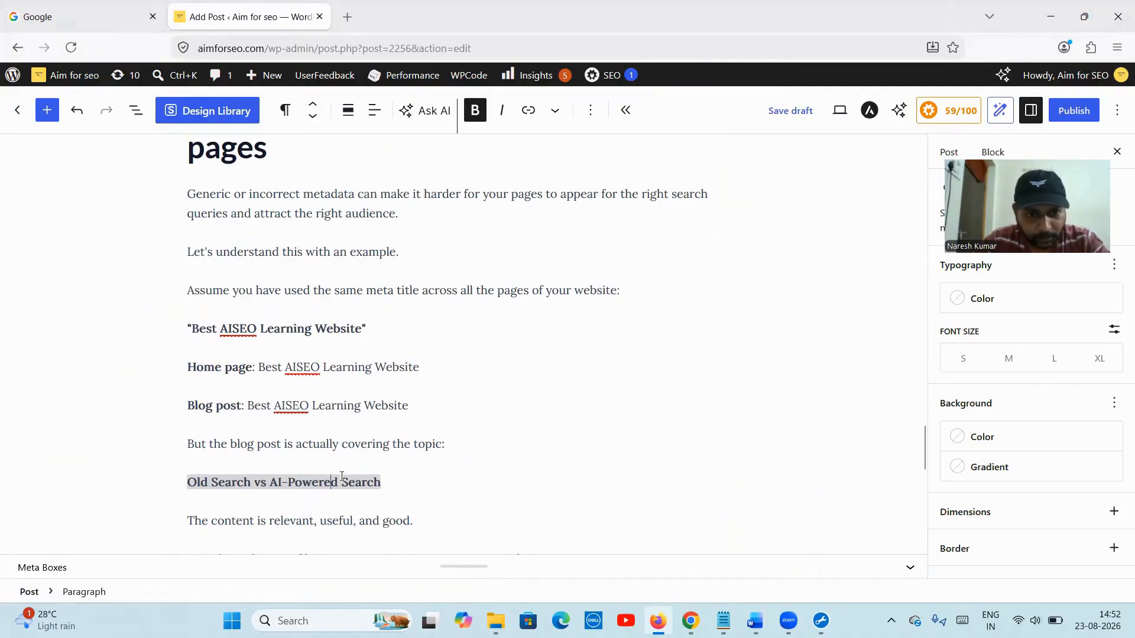
drag(381, 483, 186, 483)
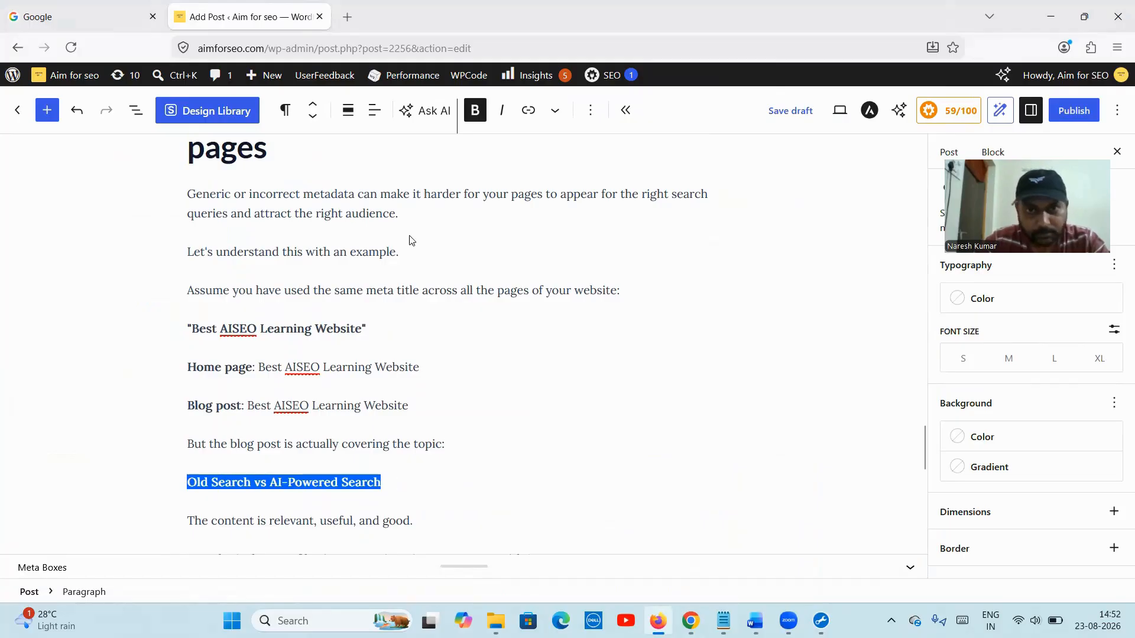
click(528, 111)
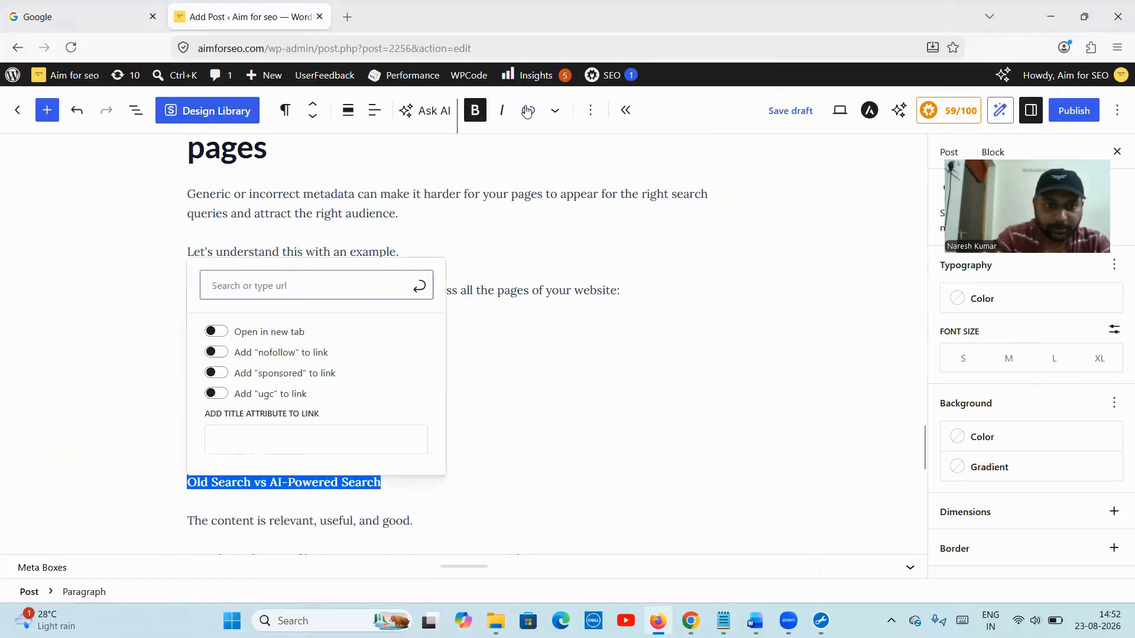
key(ctrl+v)
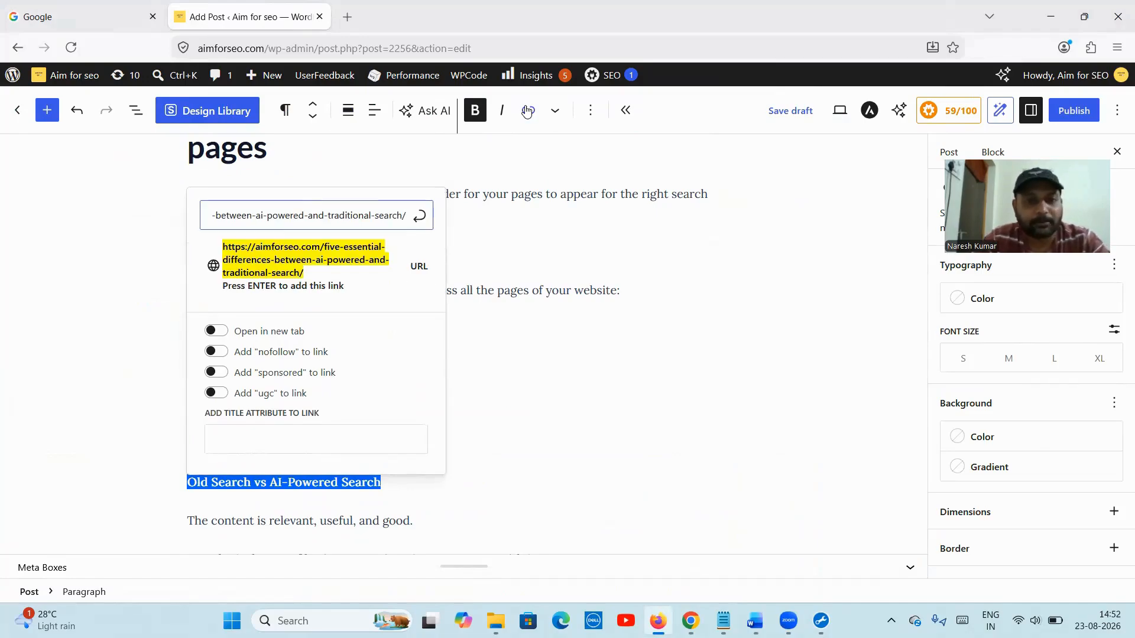
click(420, 222)
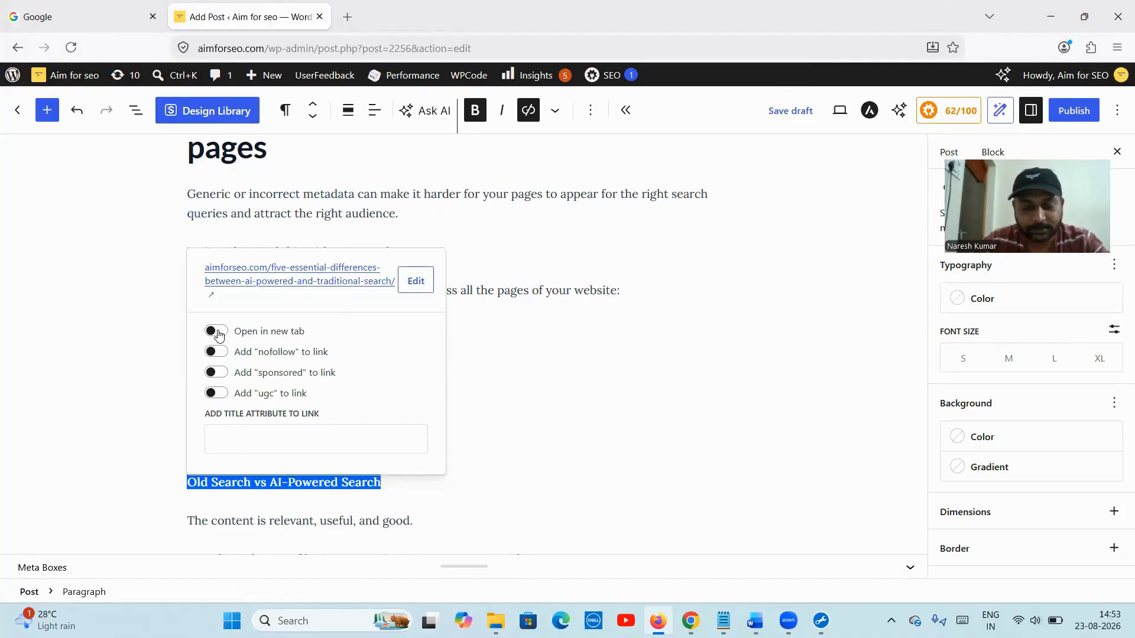
click(315, 482)
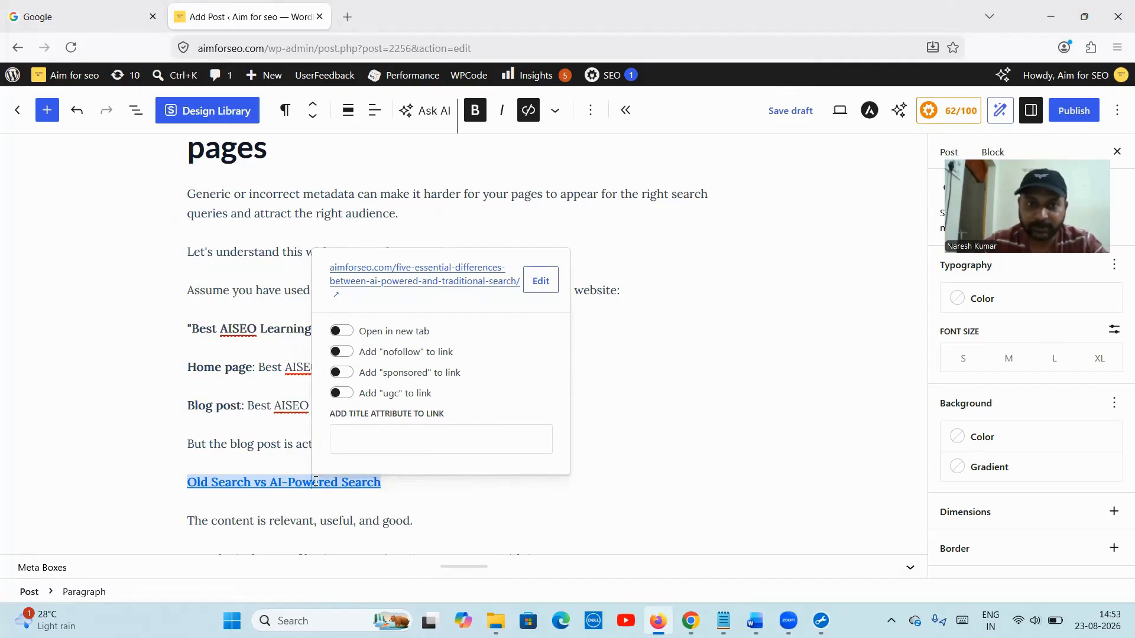
click(414, 487)
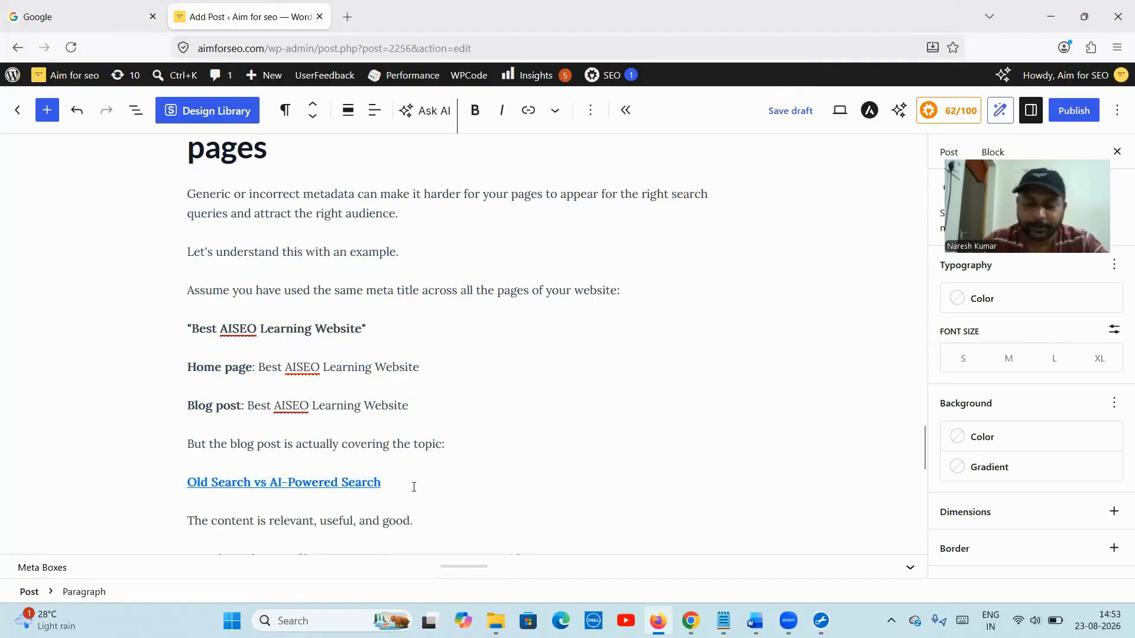
- Review the whole post body from title to closing paragraph, checking headings, images, links and underlined sentences
scroll(413, 486, up, 10)
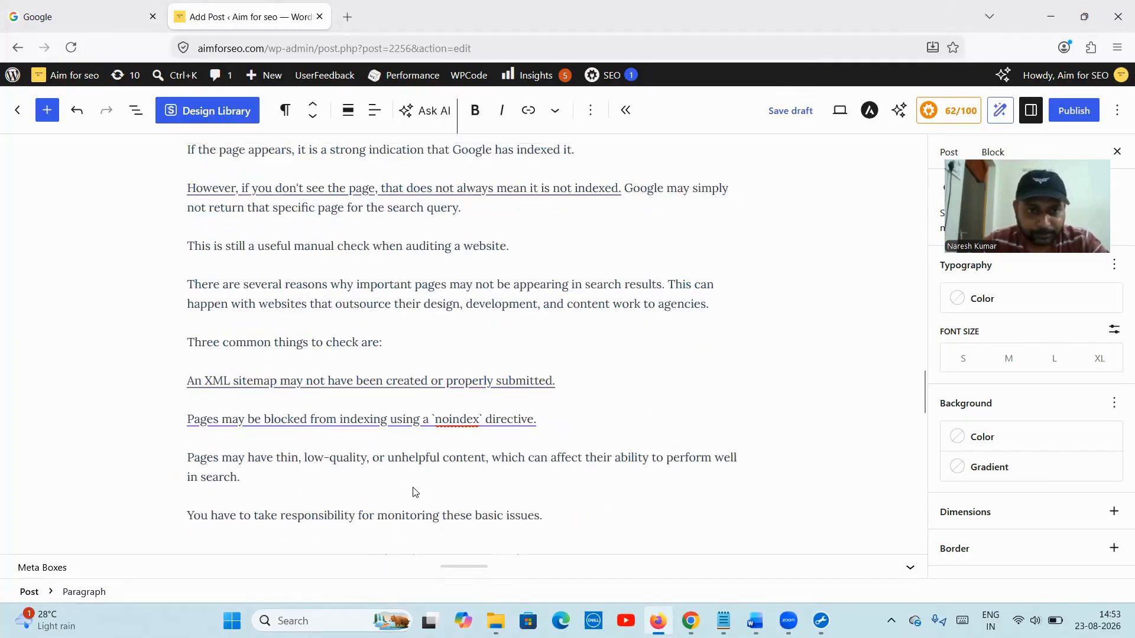
scroll(415, 492, up, 10)
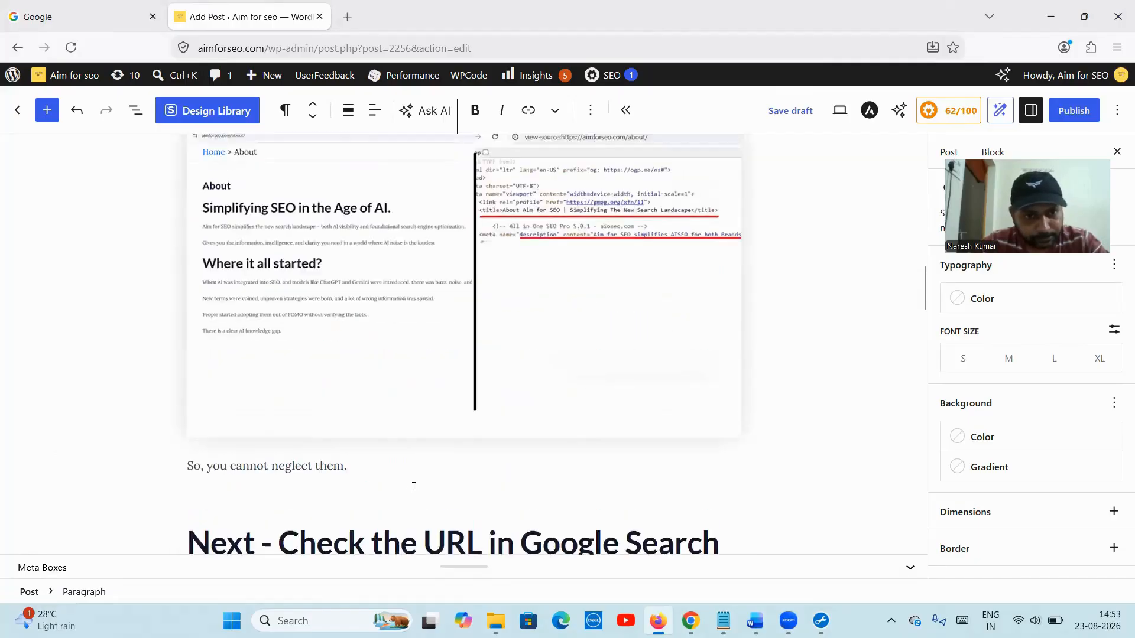
scroll(414, 486, up, 15)
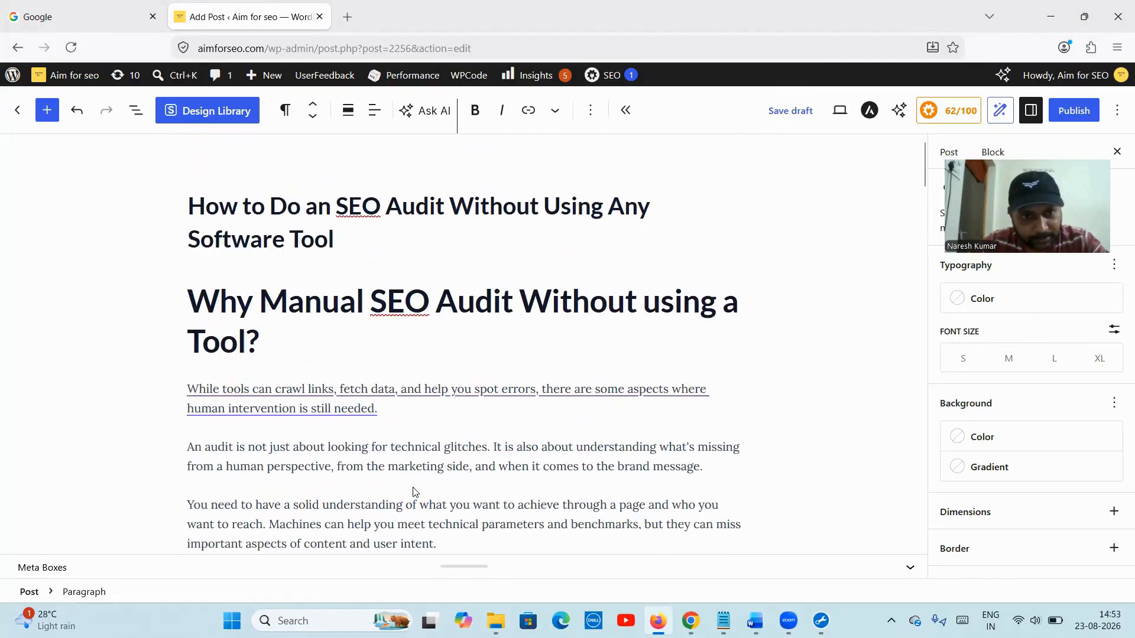
scroll(414, 489, down, 2)
scroll(414, 487, down, 1)
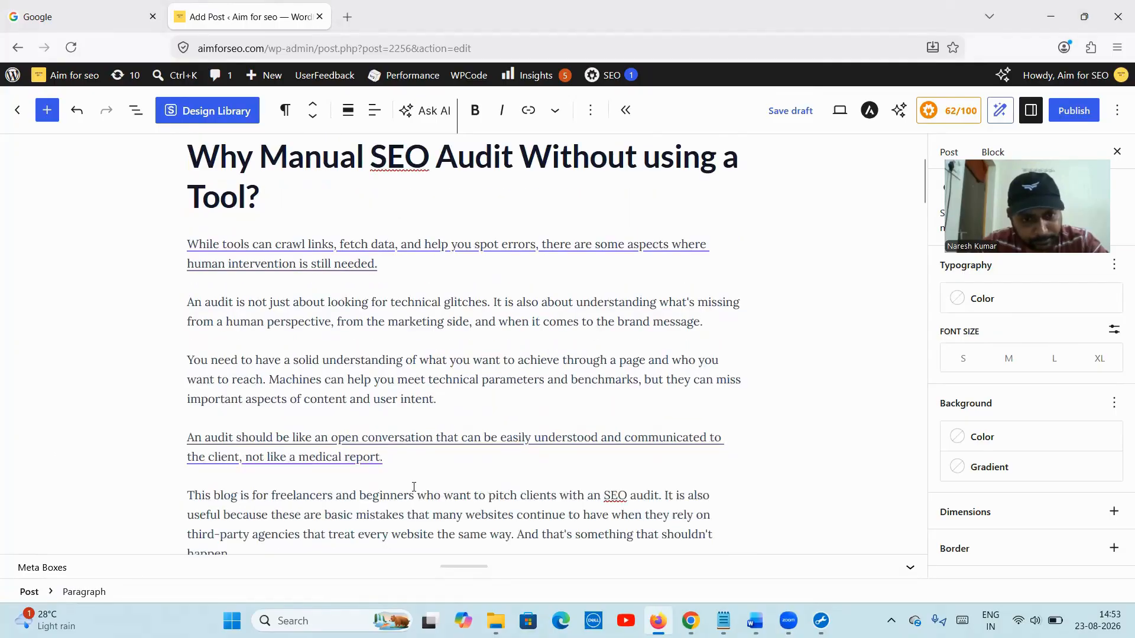
scroll(413, 486, down, 4)
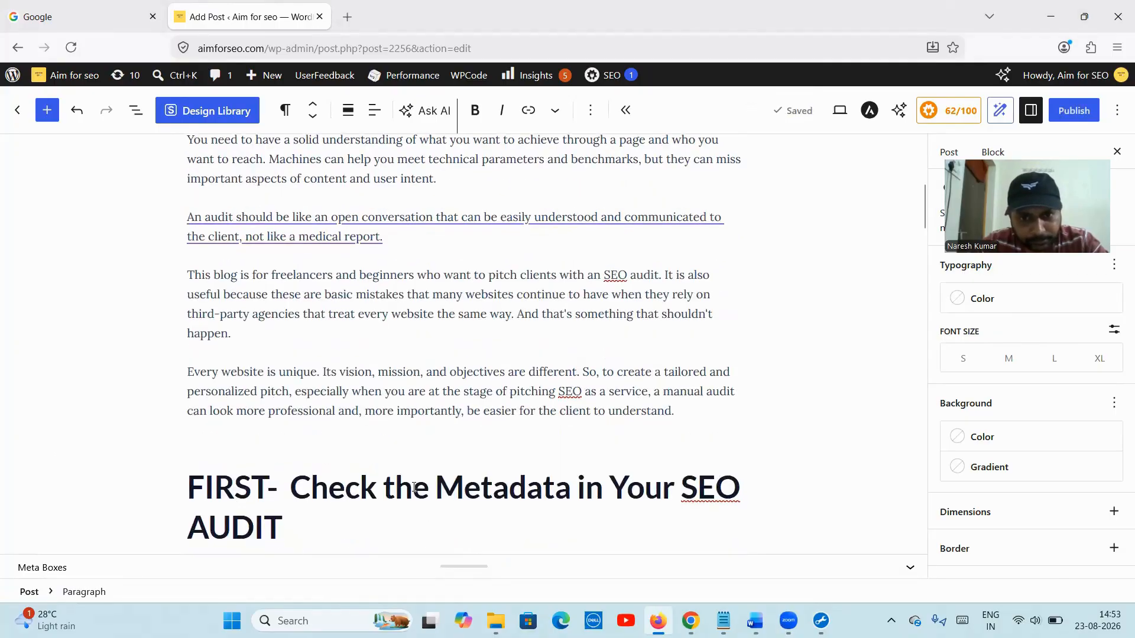
scroll(414, 487, down, 4)
scroll(414, 486, down, 3)
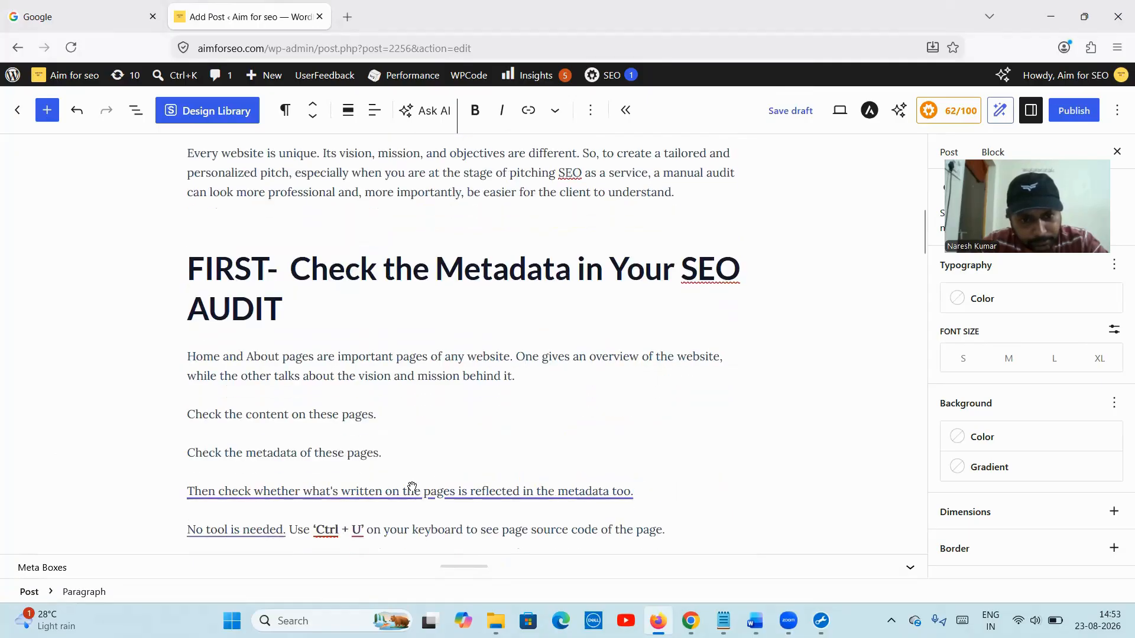
scroll(412, 487, down, 18)
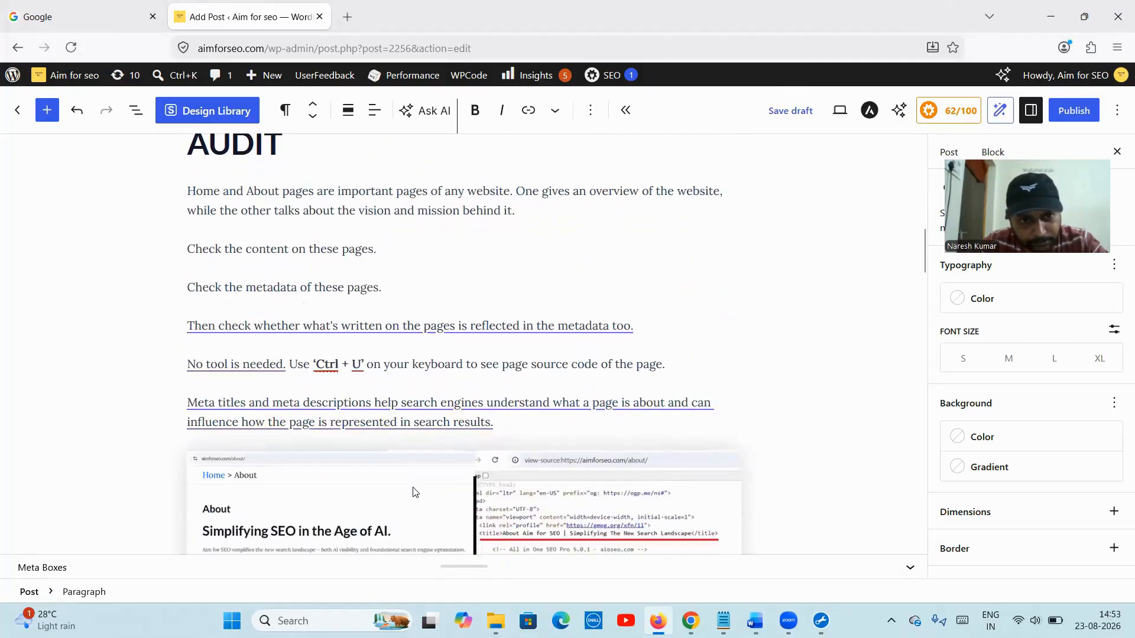
scroll(414, 487, down, 20)
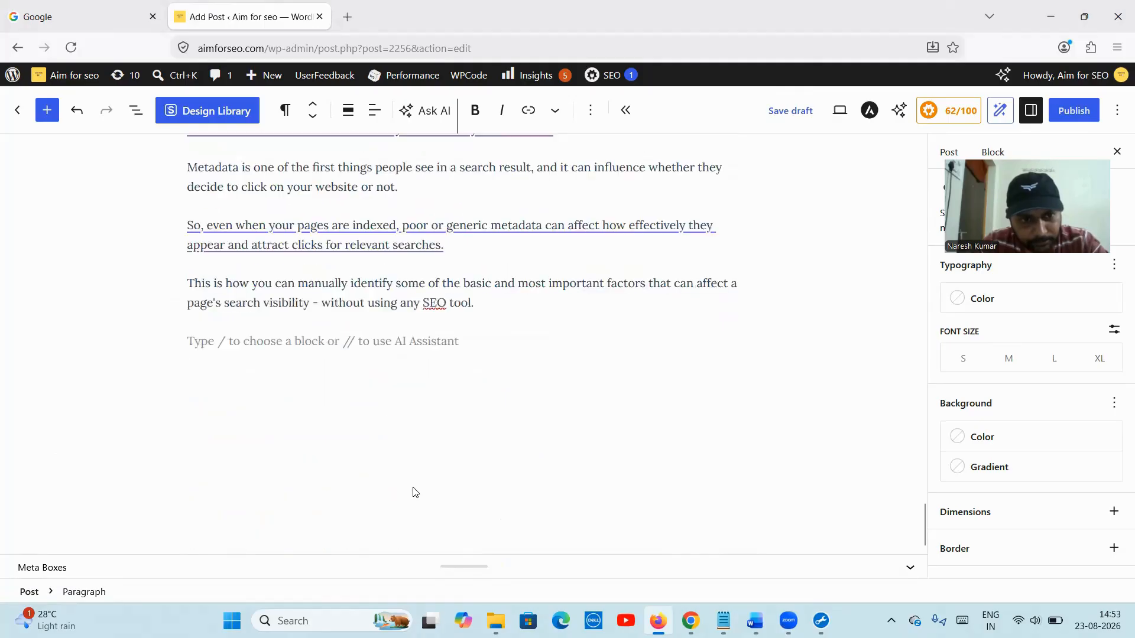
scroll(414, 487, up, 20)
scroll(414, 486, up, 20)
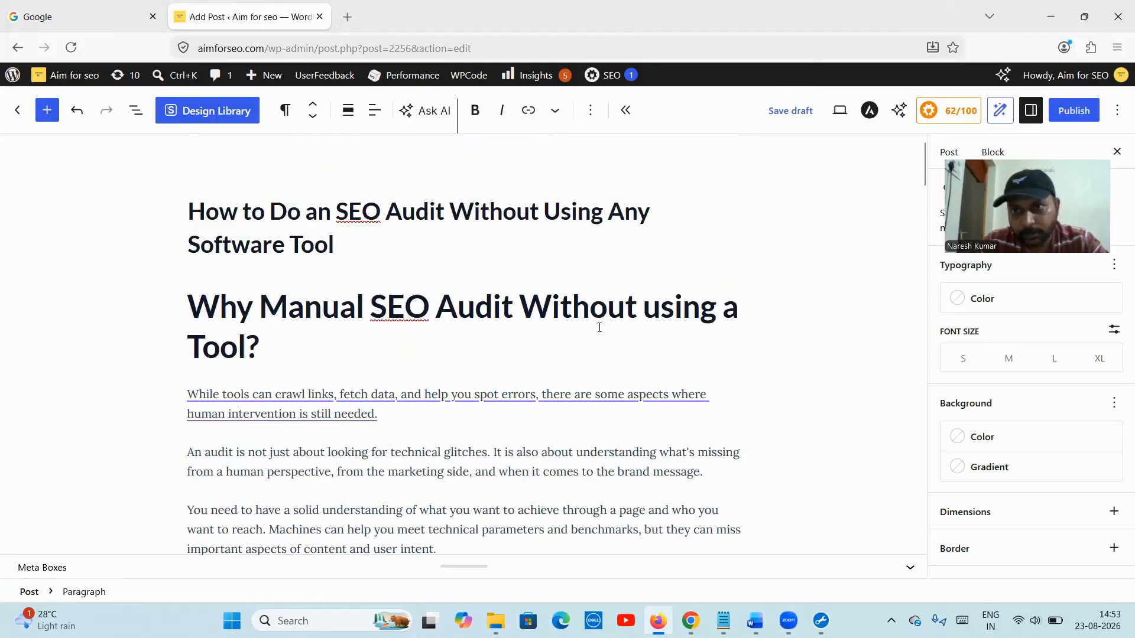
- Upload the "how to do seo audit without using any…" PNG from the New Blog folder for the post's featured image
click(950, 153)
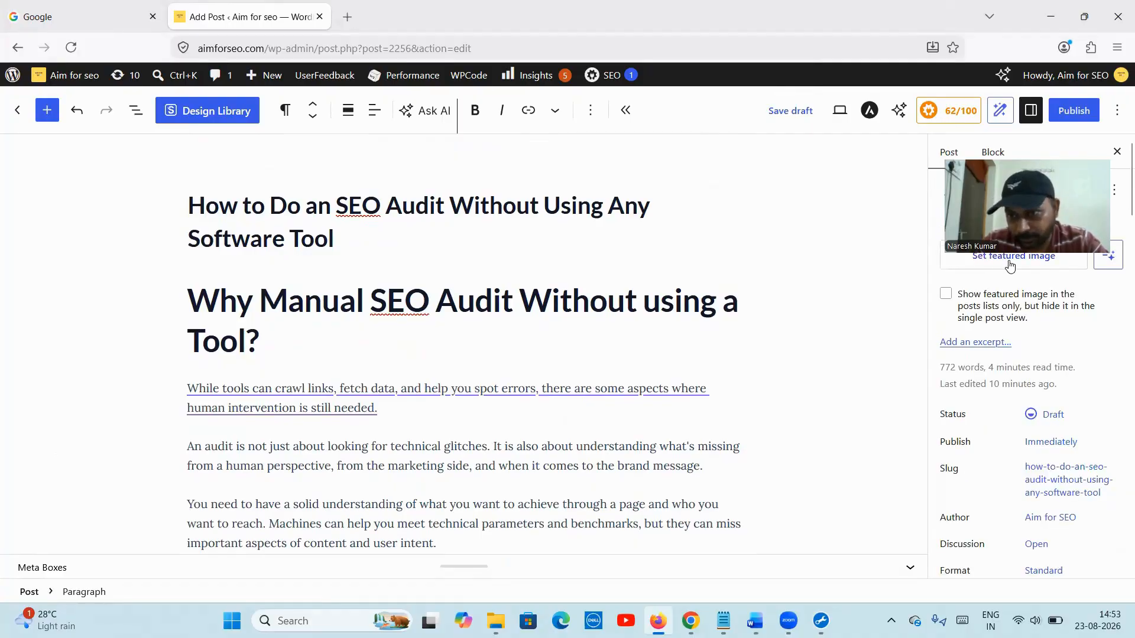
click(1010, 265)
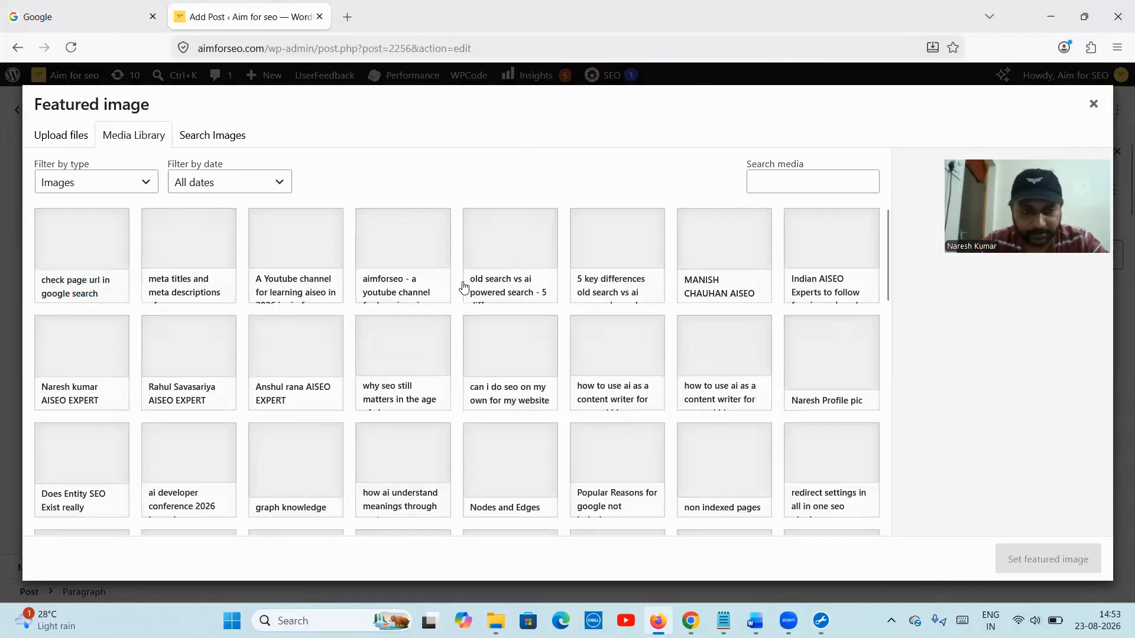
click(58, 133)
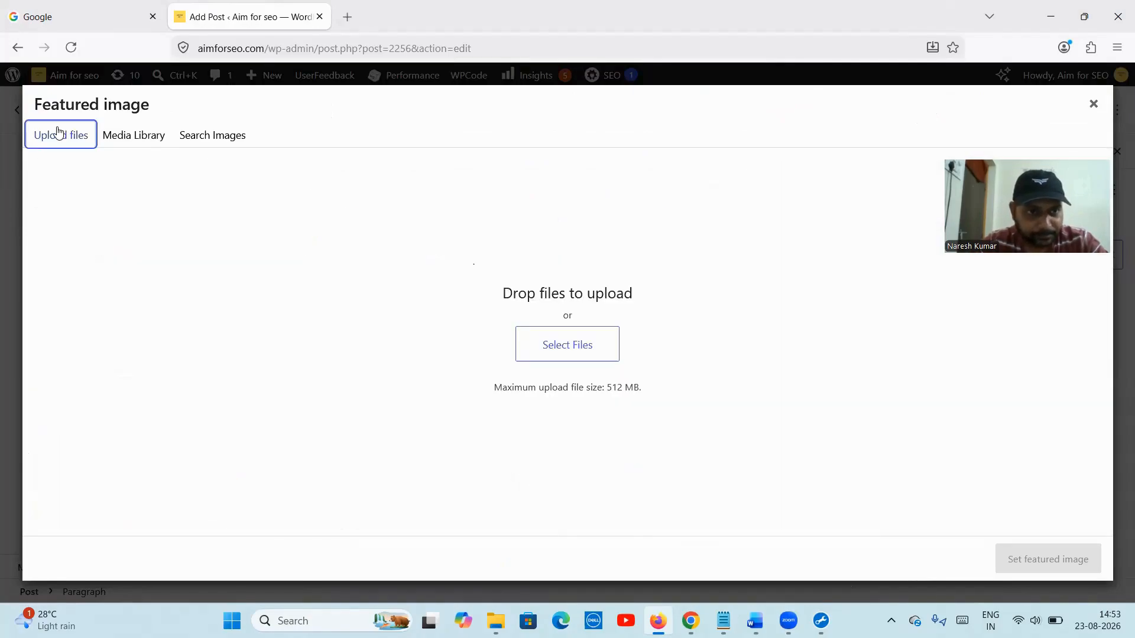
click(568, 345)
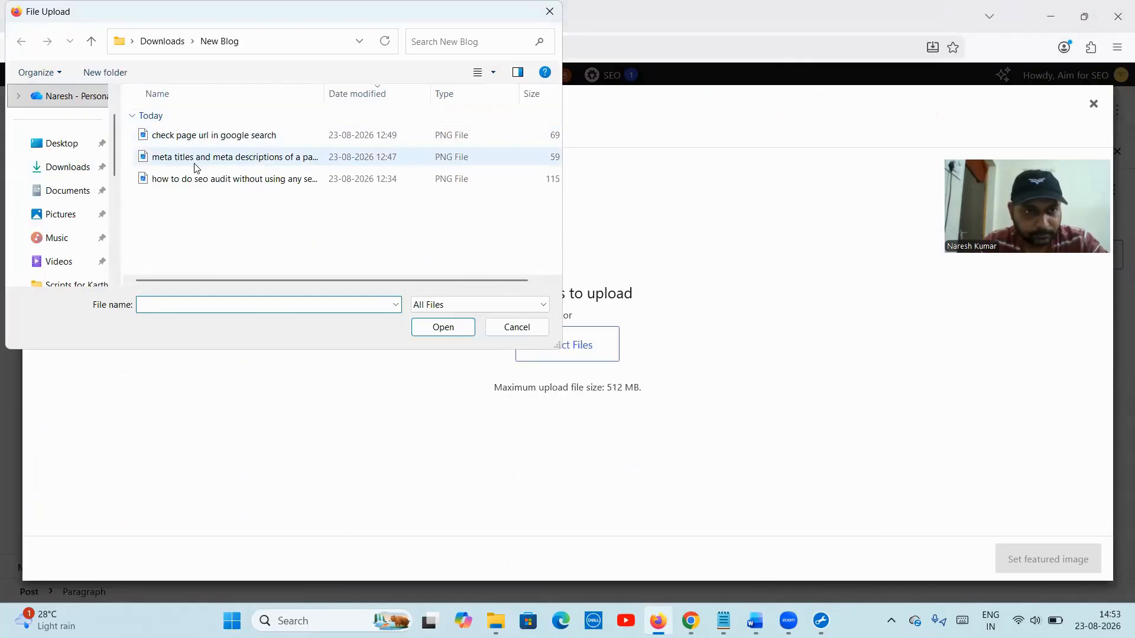
double_click(195, 183)
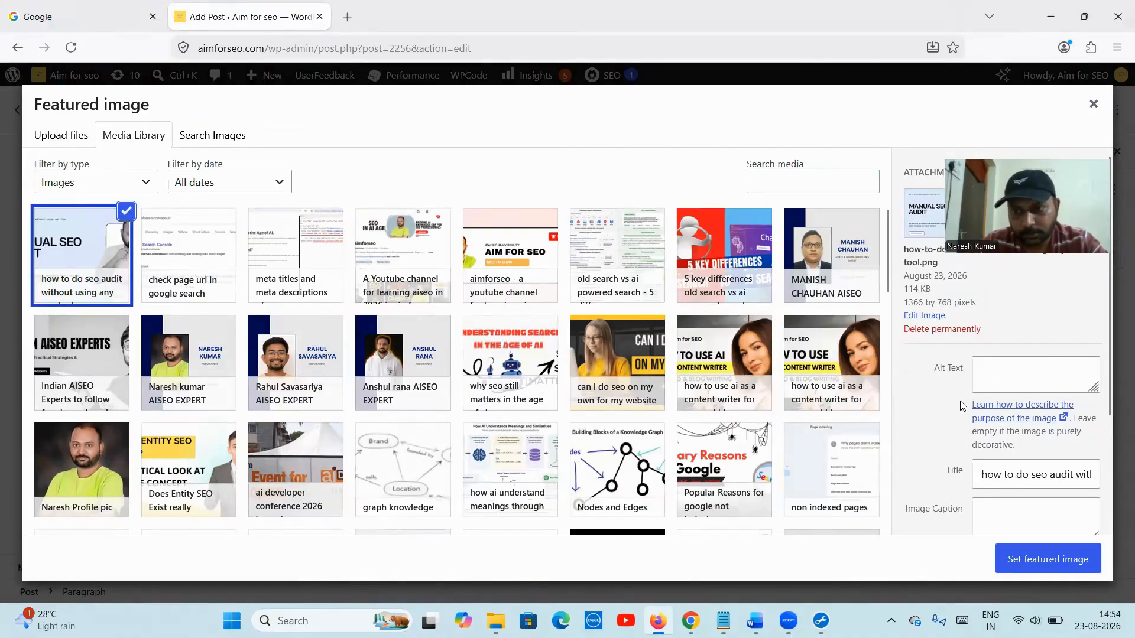
- Give the uploaded image the alt text "How to do SEO Audit Without using any tool" and set it as the featured image
click(1012, 374)
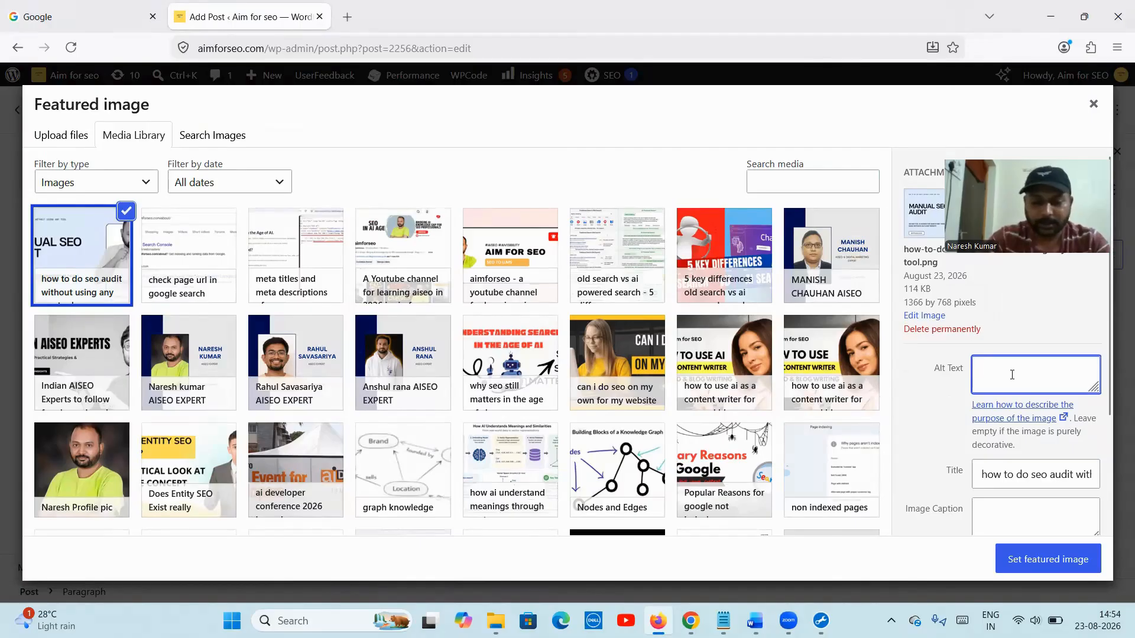
text(How to)
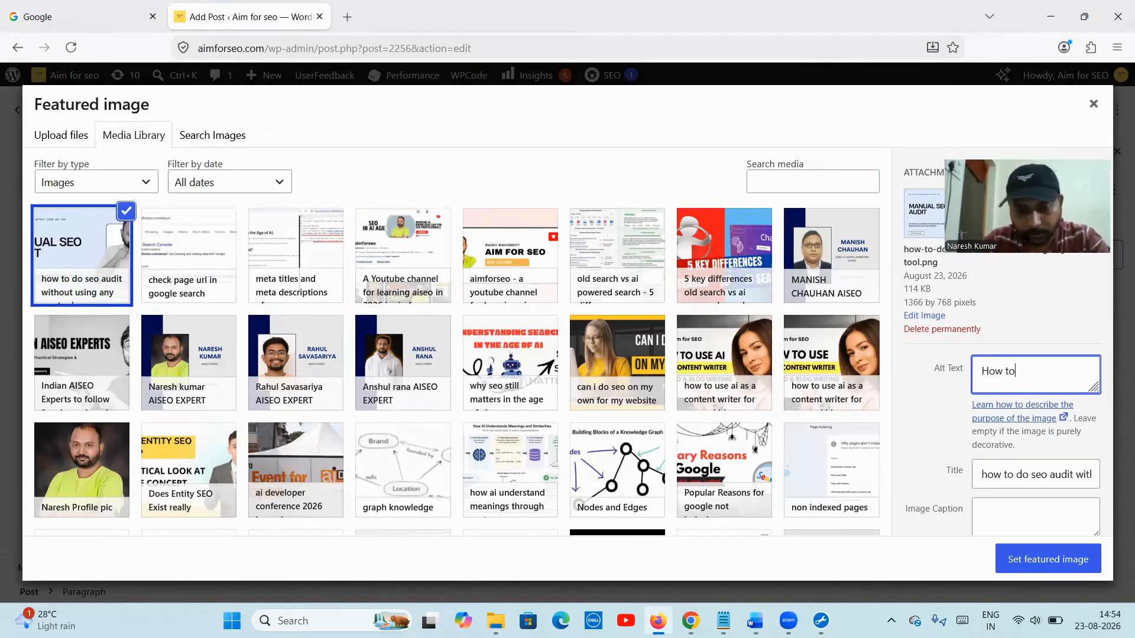
text( do SEO Audi)
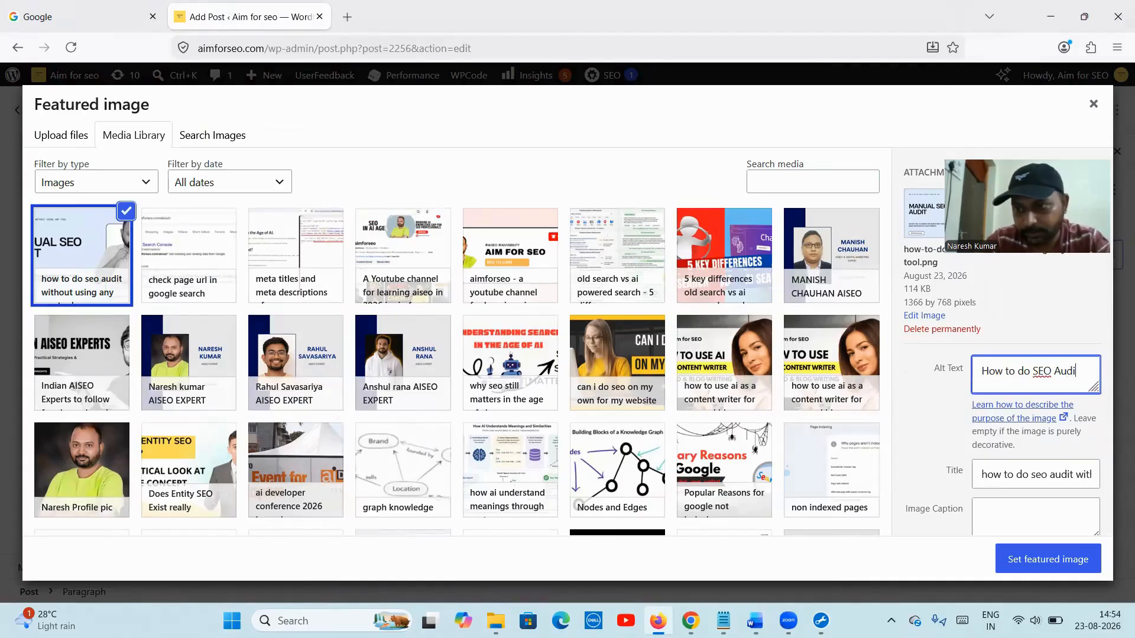
text(t mithout)
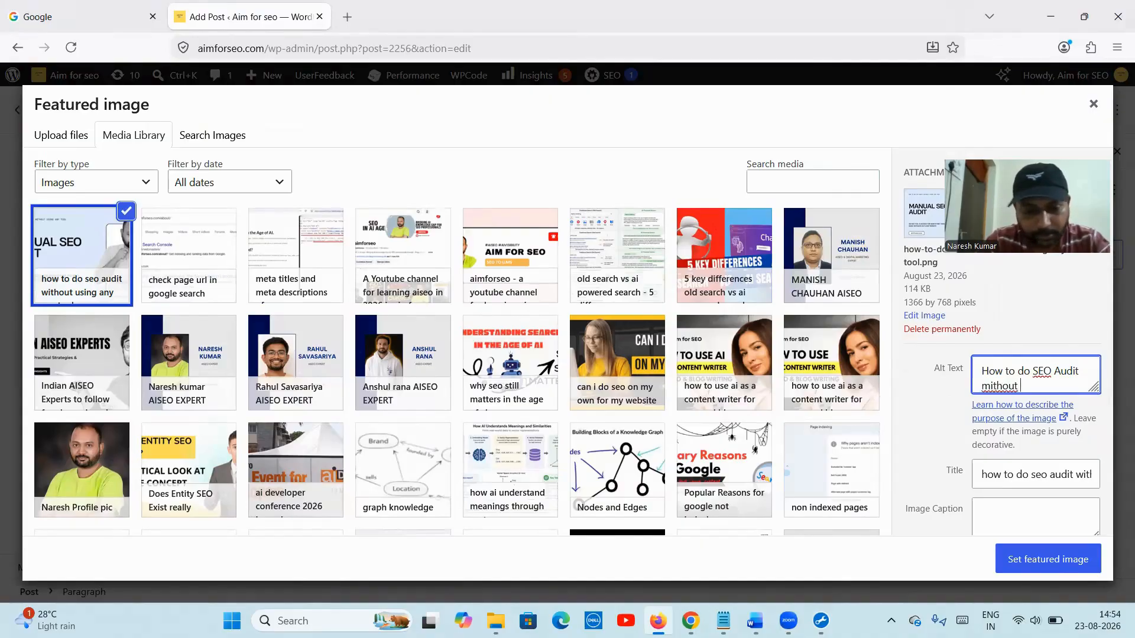
text( using any)
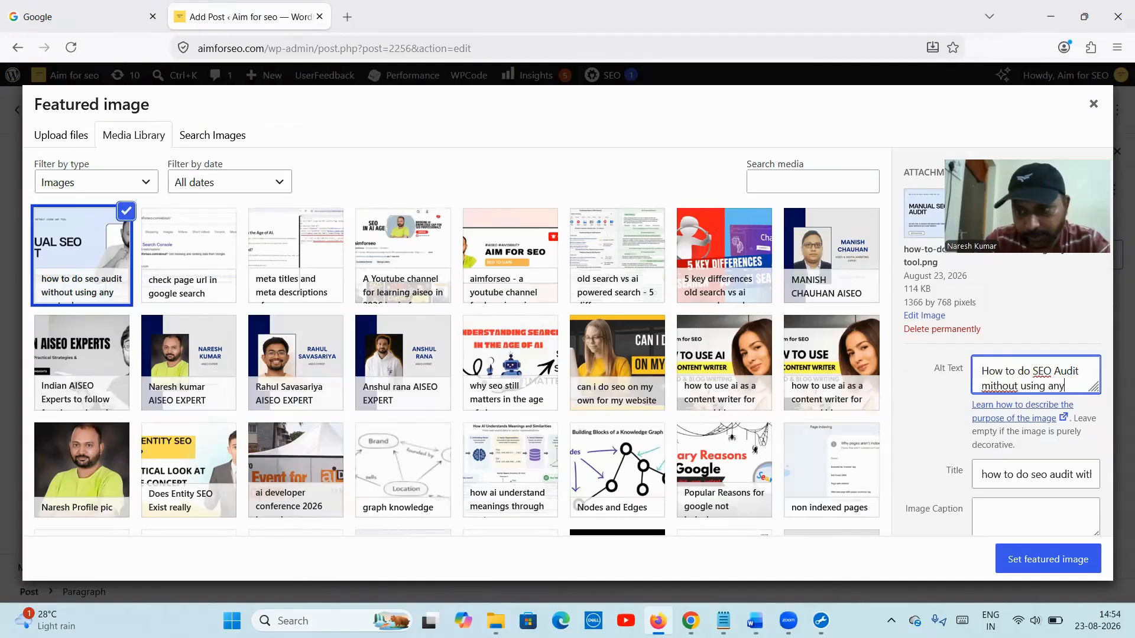
text( tool)
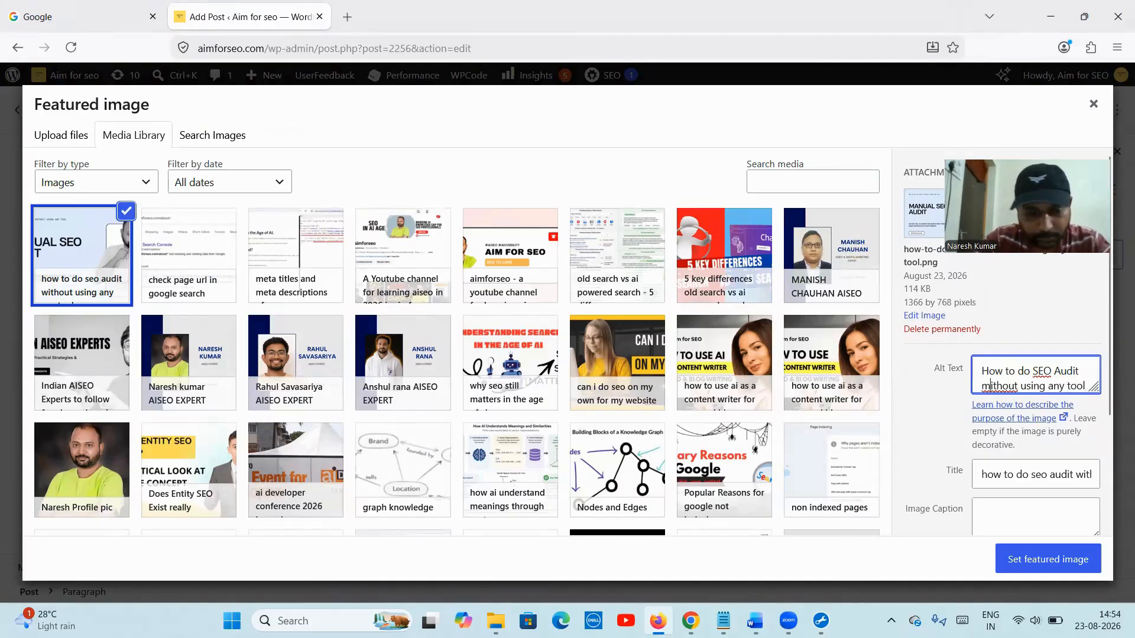
key(BackSpace)
text(W)
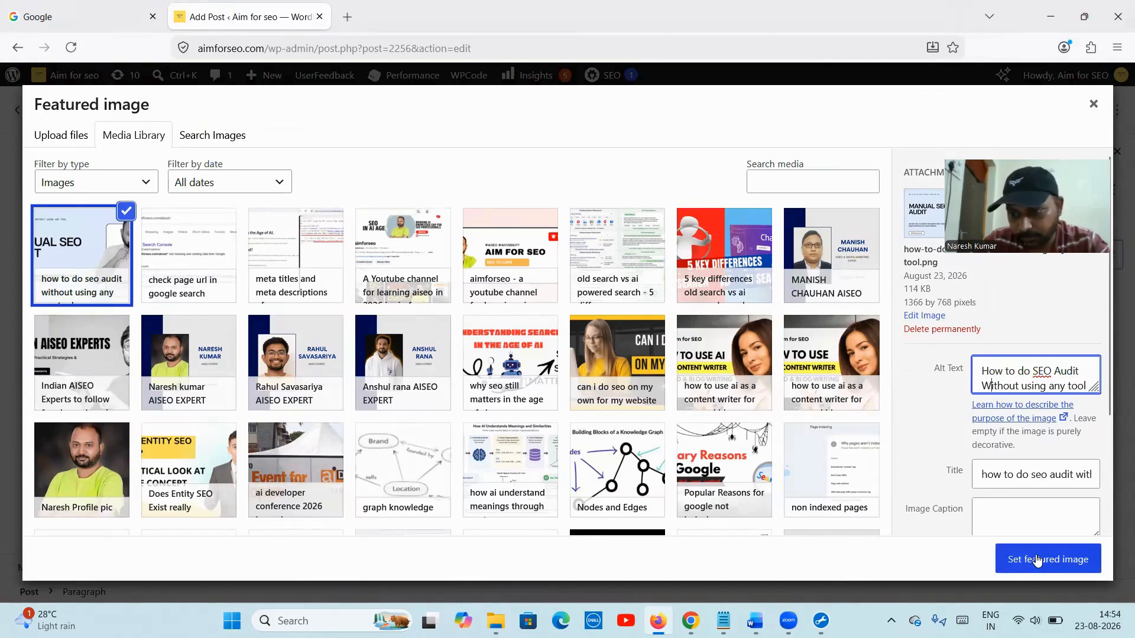
click(1017, 560)
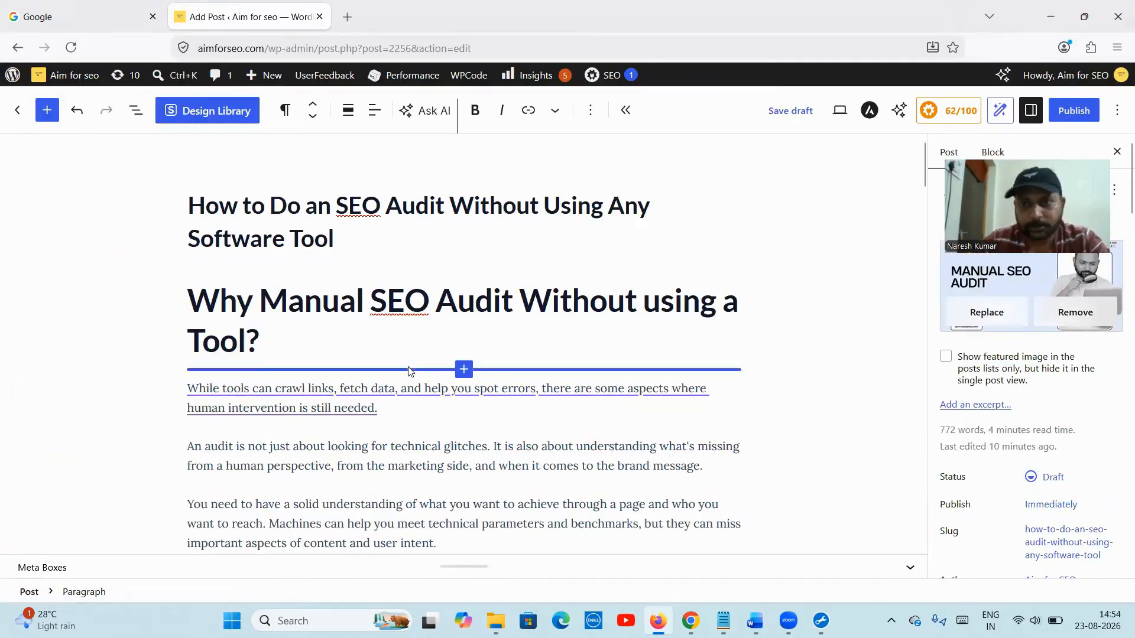
- Change the post's author to the individual writer's account instead of the site account
scroll(414, 364, down, 5)
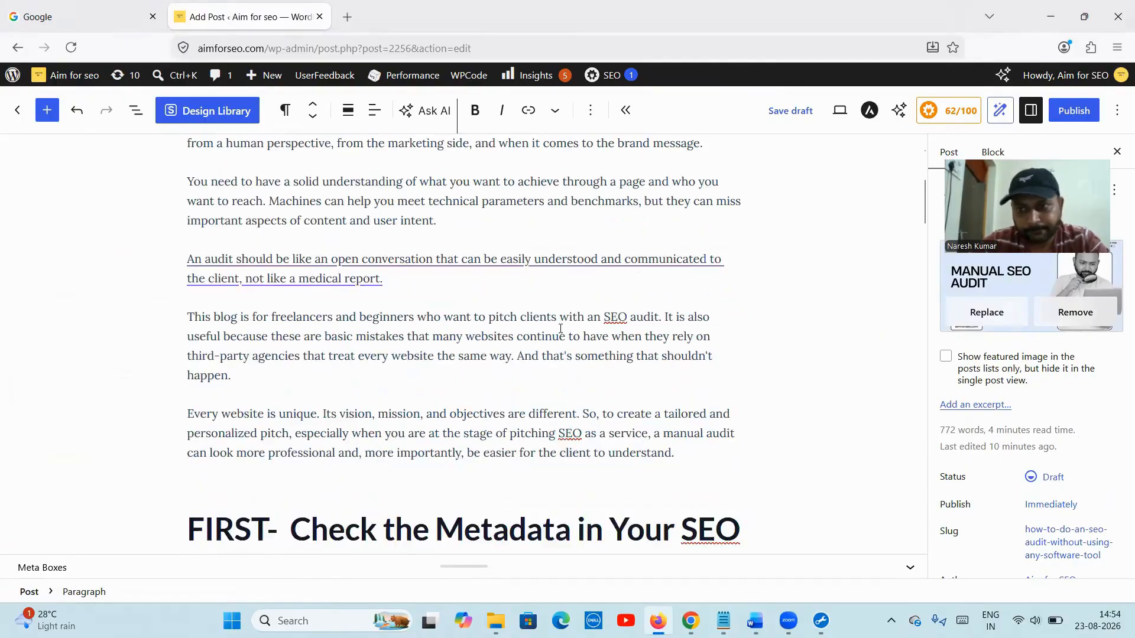
scroll(560, 328, down, 6)
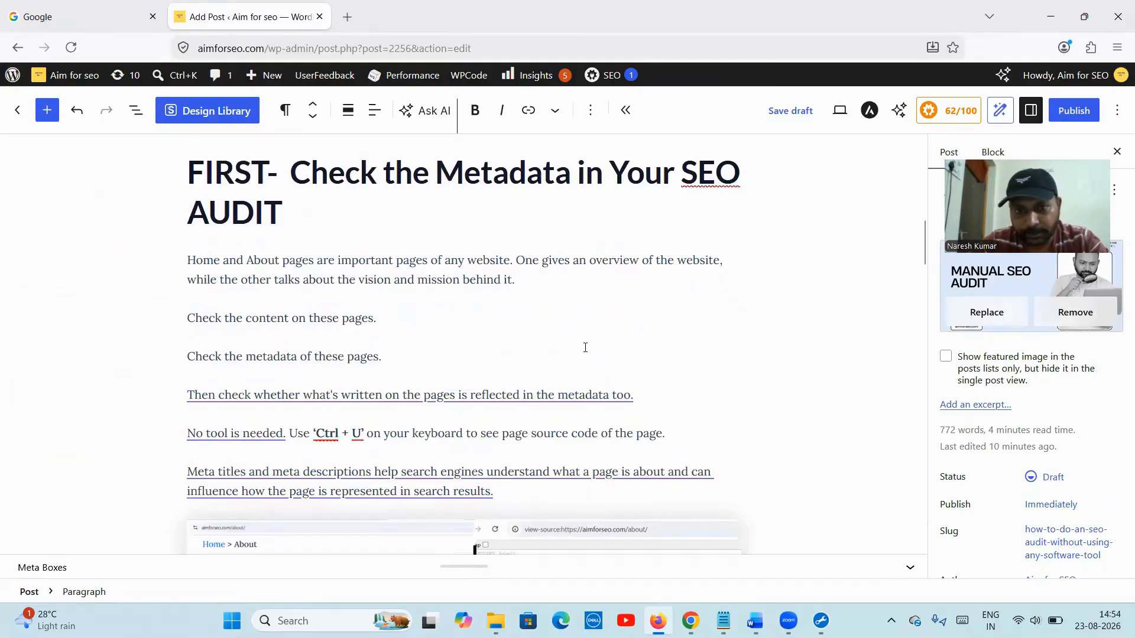
scroll(585, 349, down, 20)
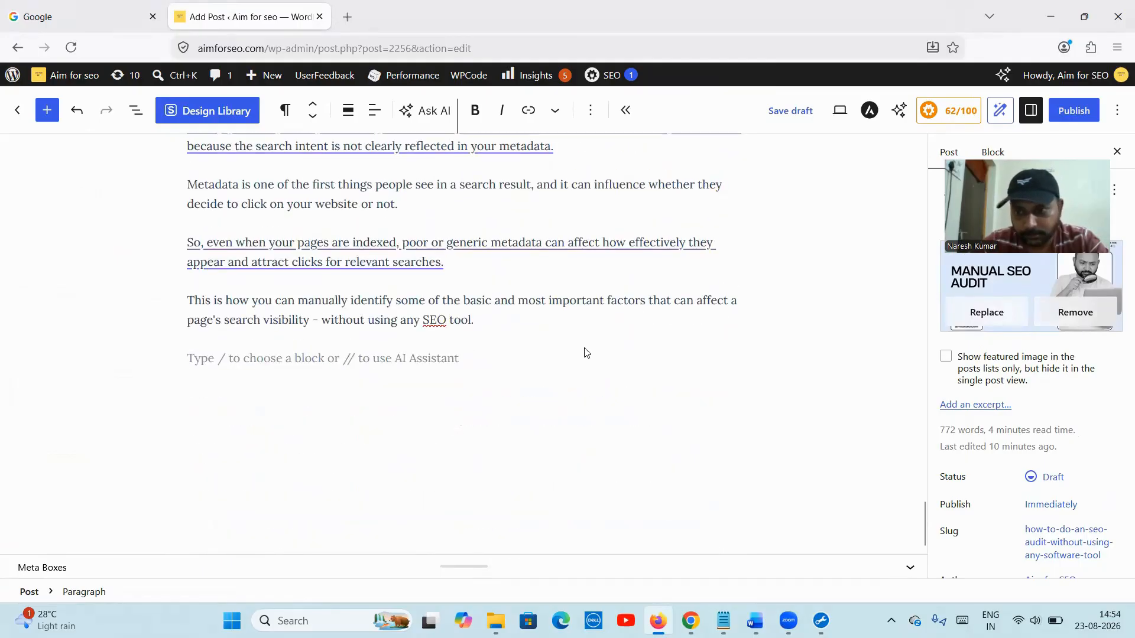
scroll(964, 471, down, 3)
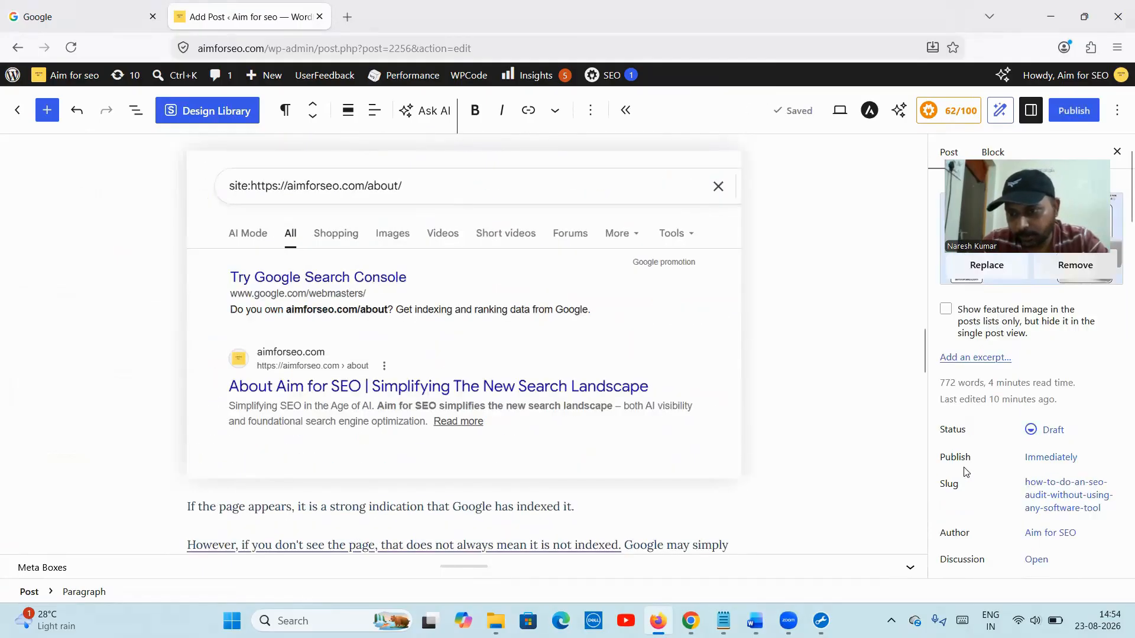
click(1054, 412)
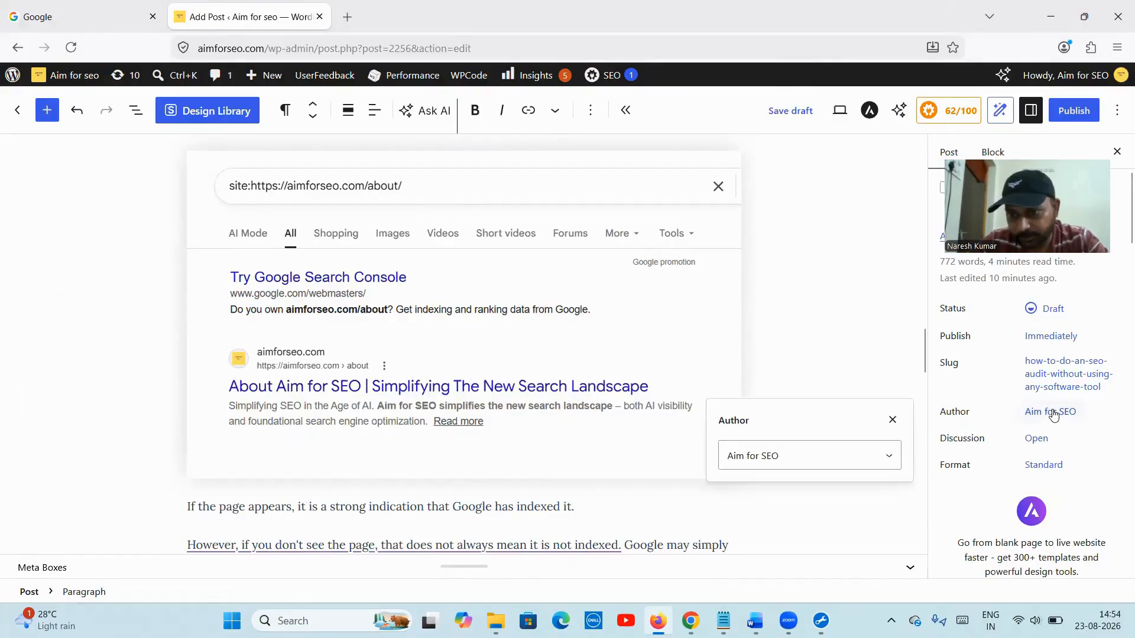
click(863, 463)
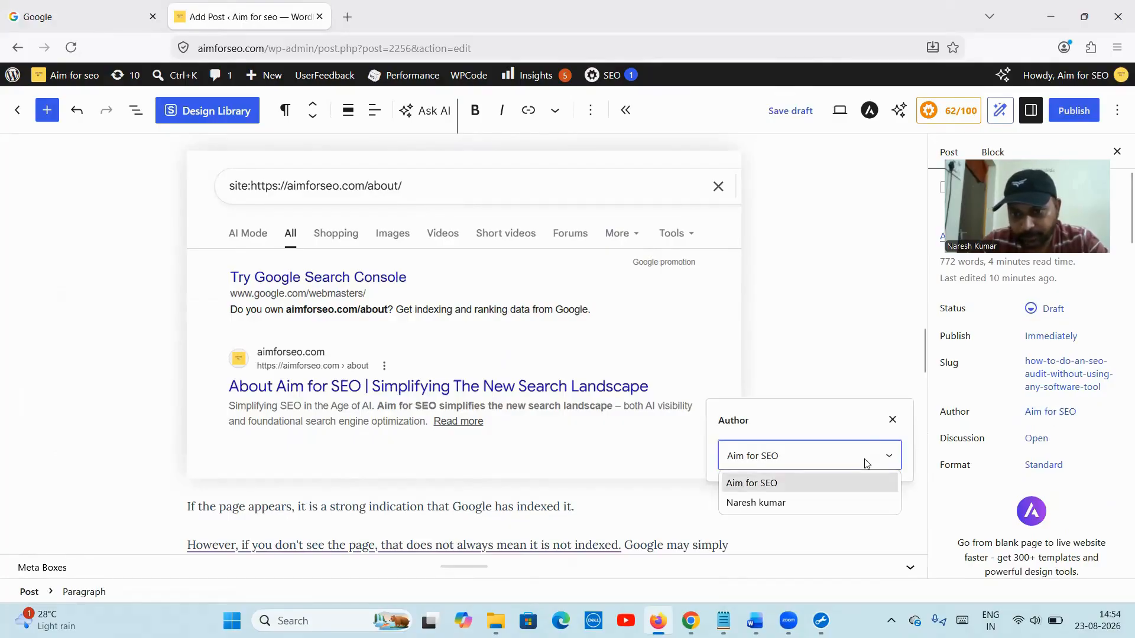
click(749, 503)
click(784, 514)
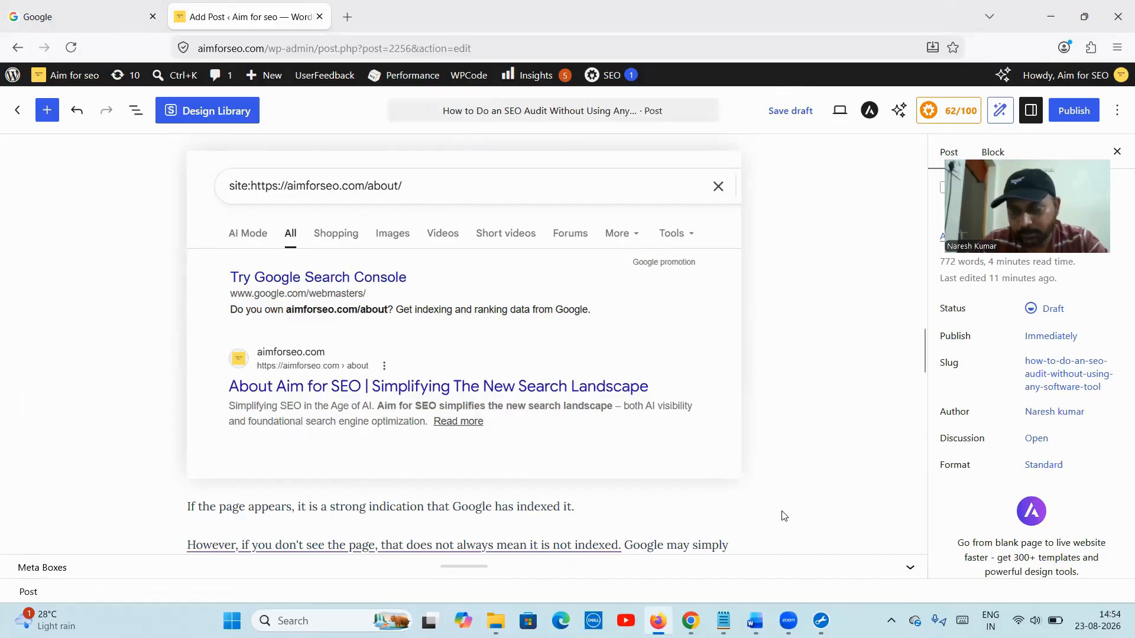
- Look through the whole draft once more, from the title to the closing paragraph
scroll(568, 438, up, 20)
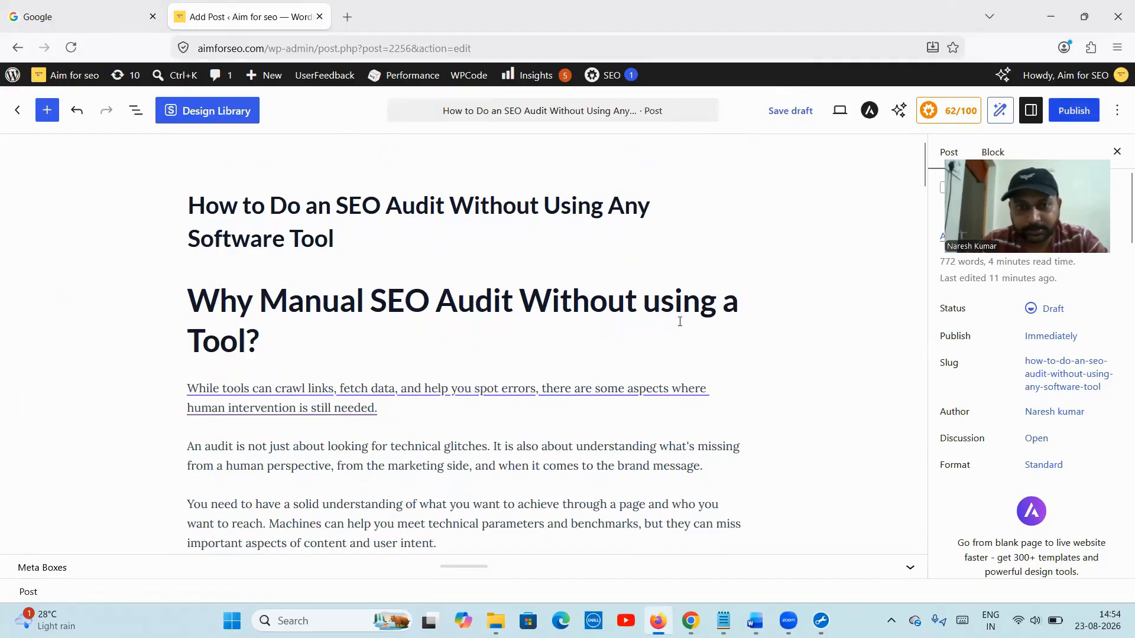
scroll(680, 322, down, 15)
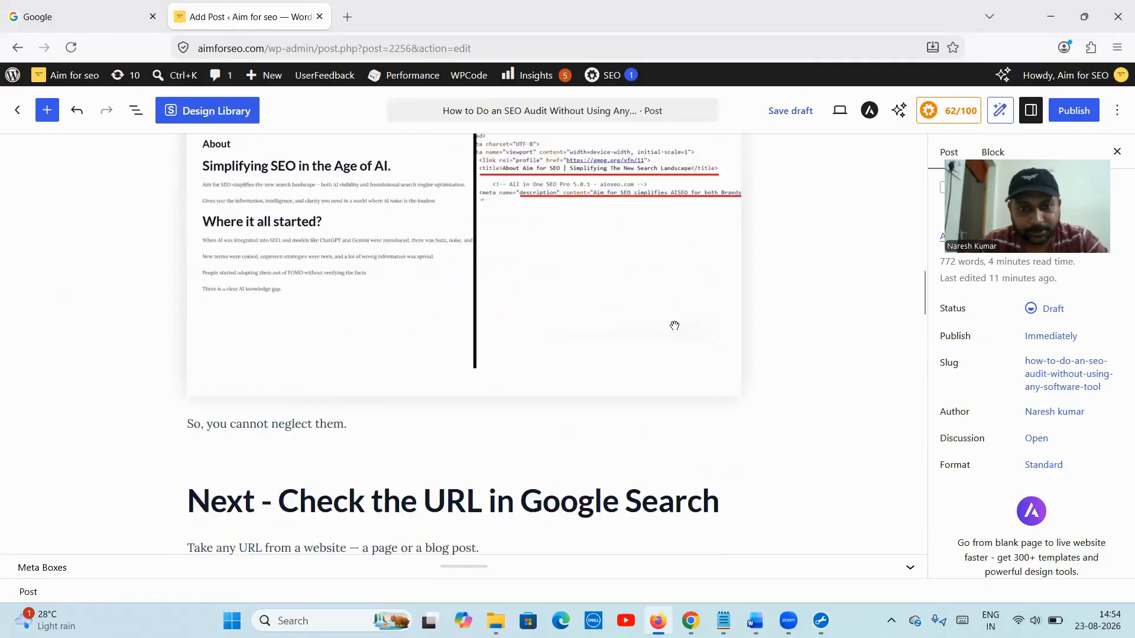
scroll(674, 326, down, 15)
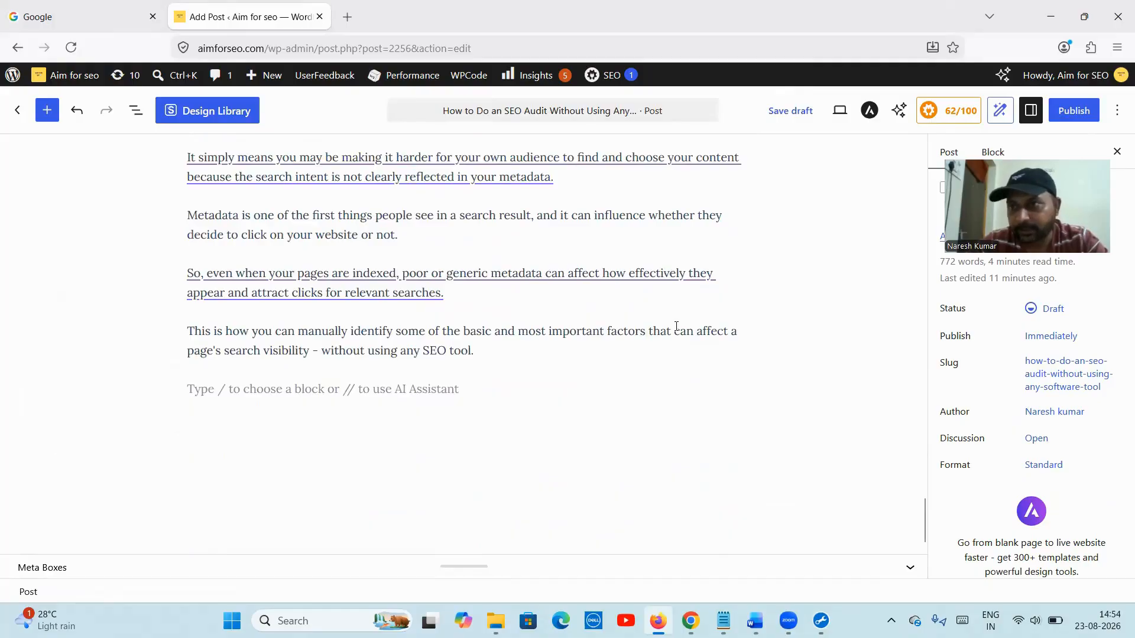
scroll(677, 327, up, 20)
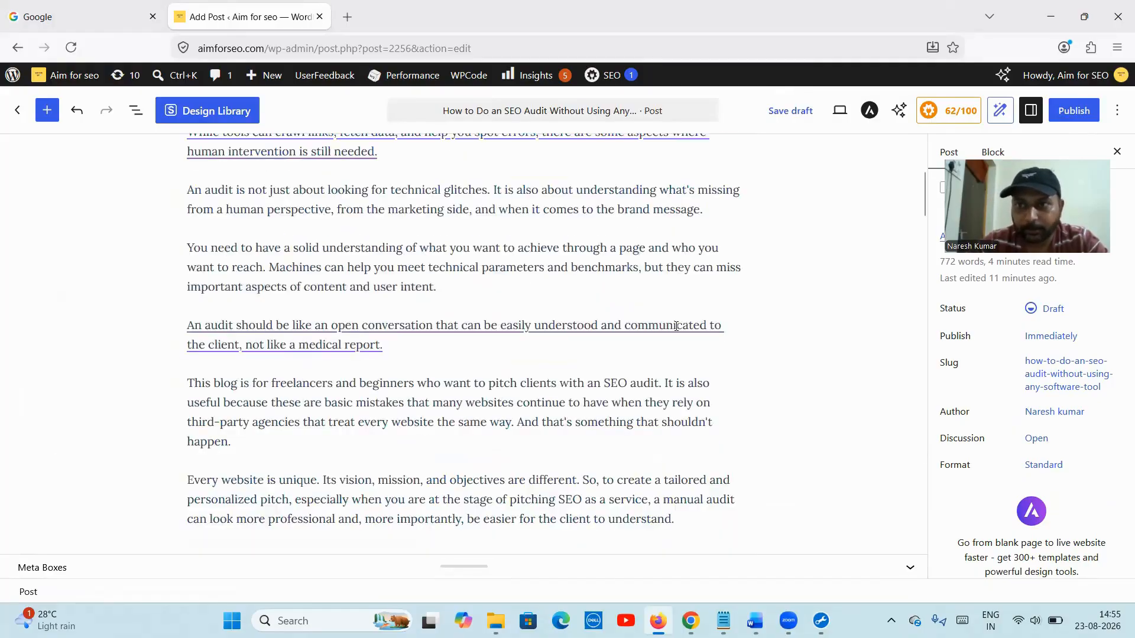
scroll(676, 327, up, 5)
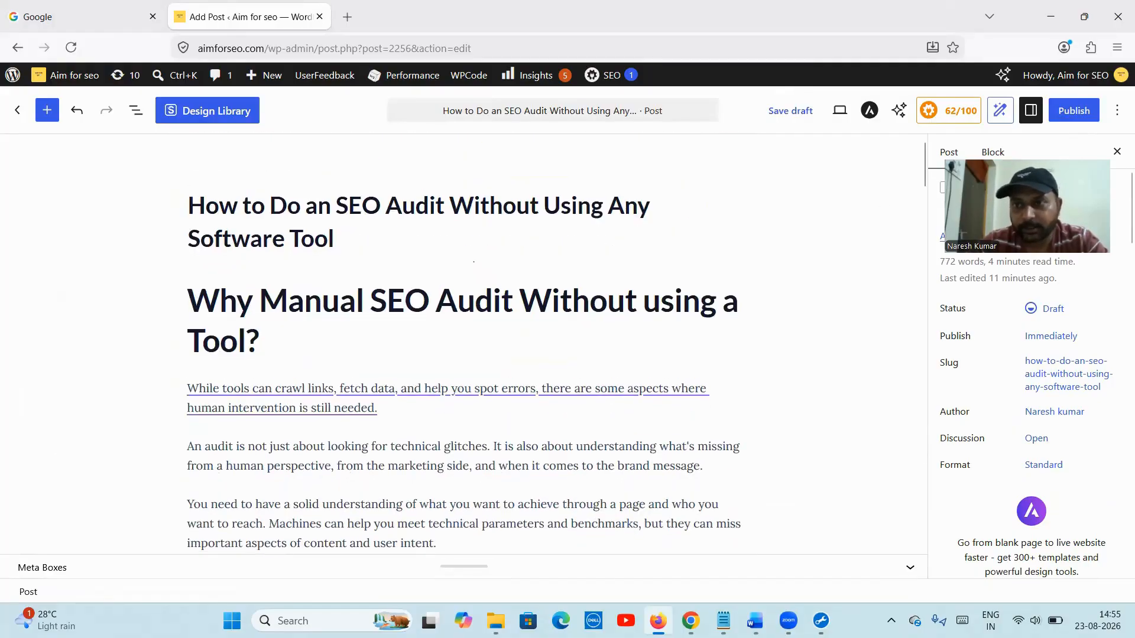
- Open the pre-publish checks and add the tags seo, seo audit and blog posting to the post
click(1067, 113)
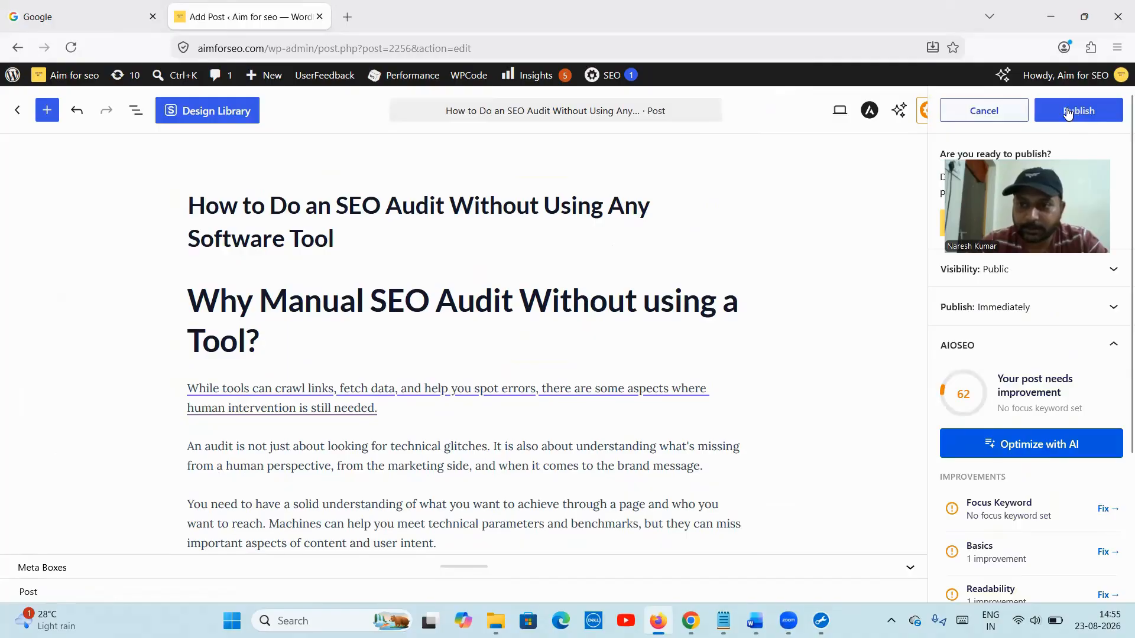
scroll(1003, 440, down, 5)
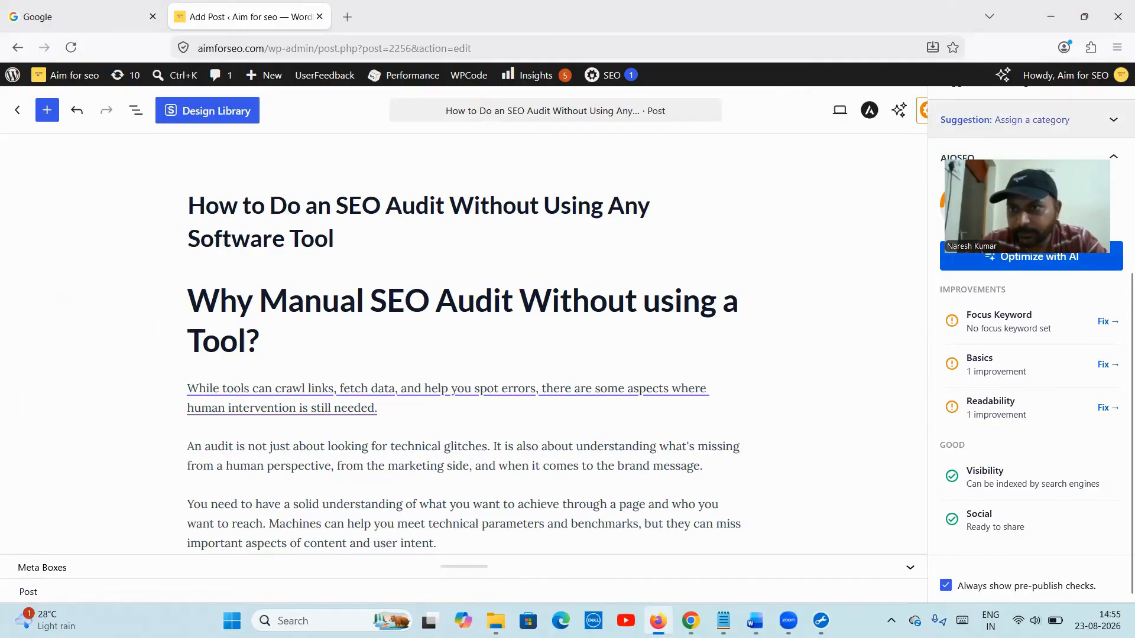
scroll(968, 129, up, 5)
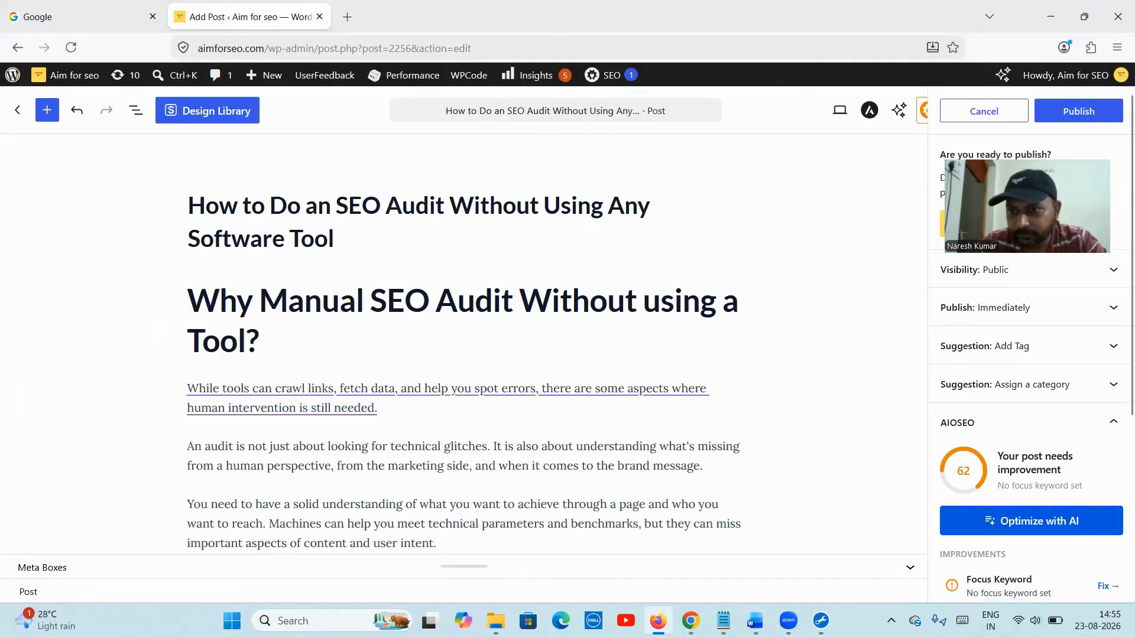
click(1036, 361)
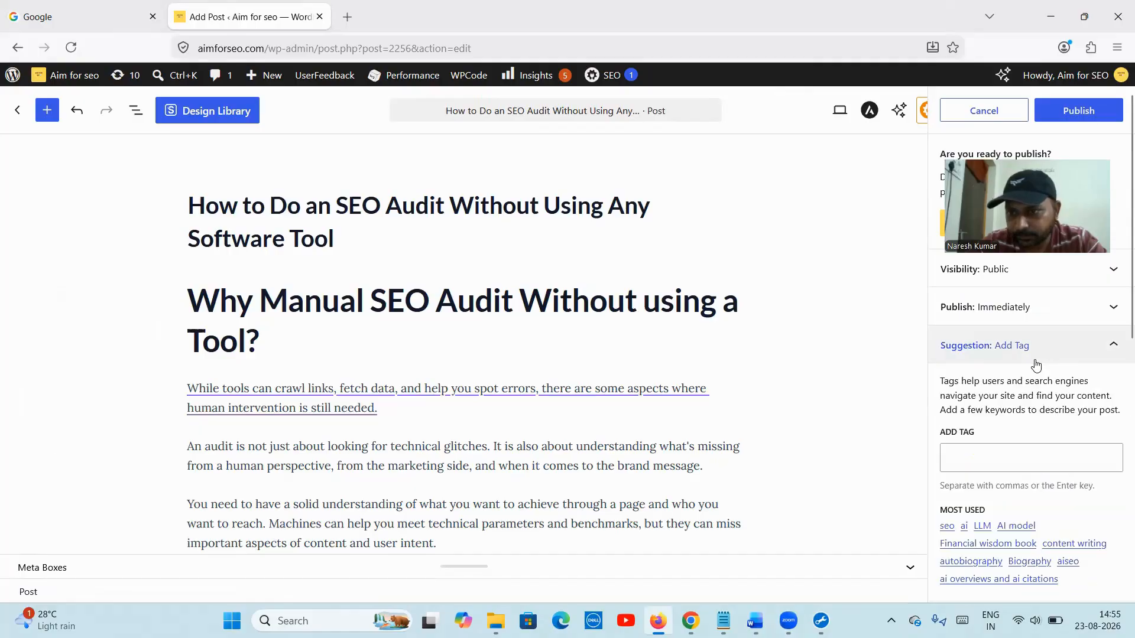
click(947, 526)
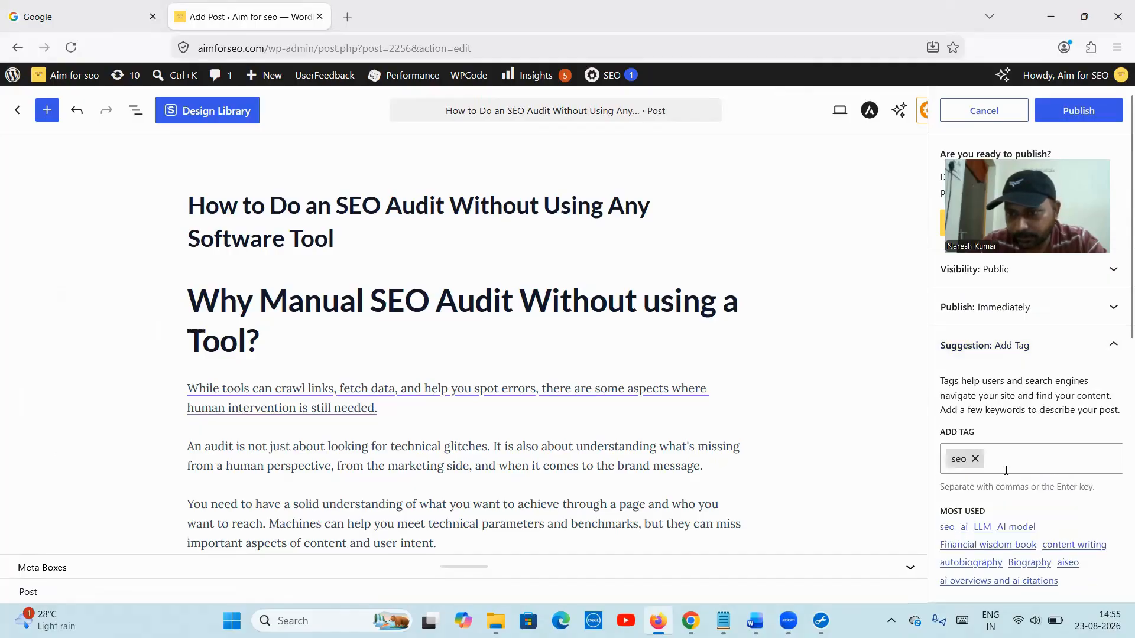
click(966, 527)
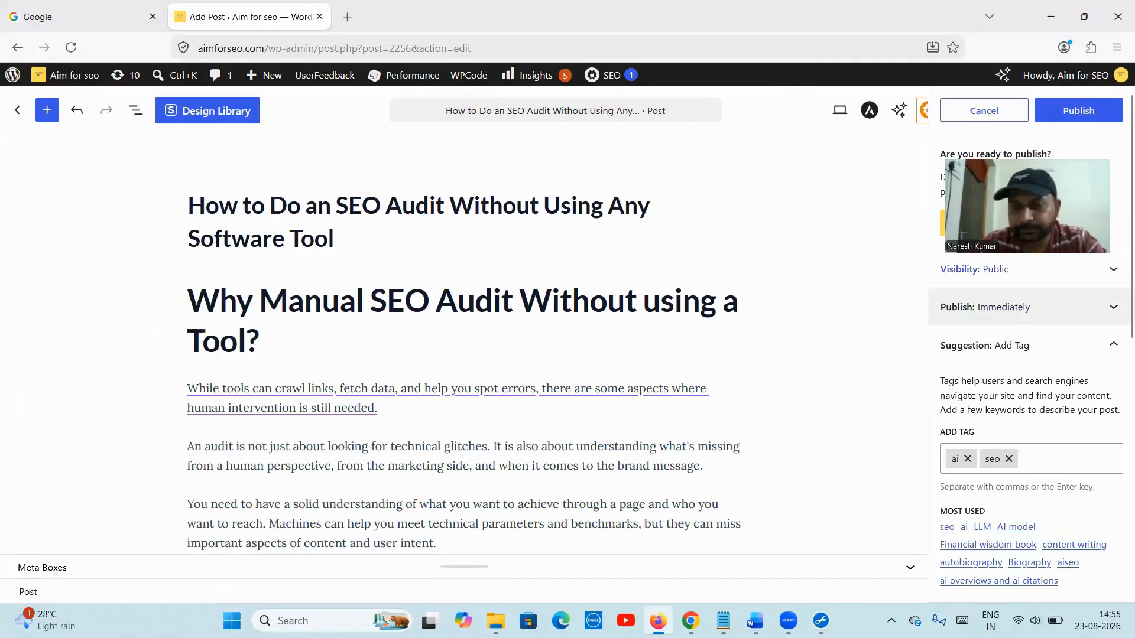
click(967, 459)
text(seo a)
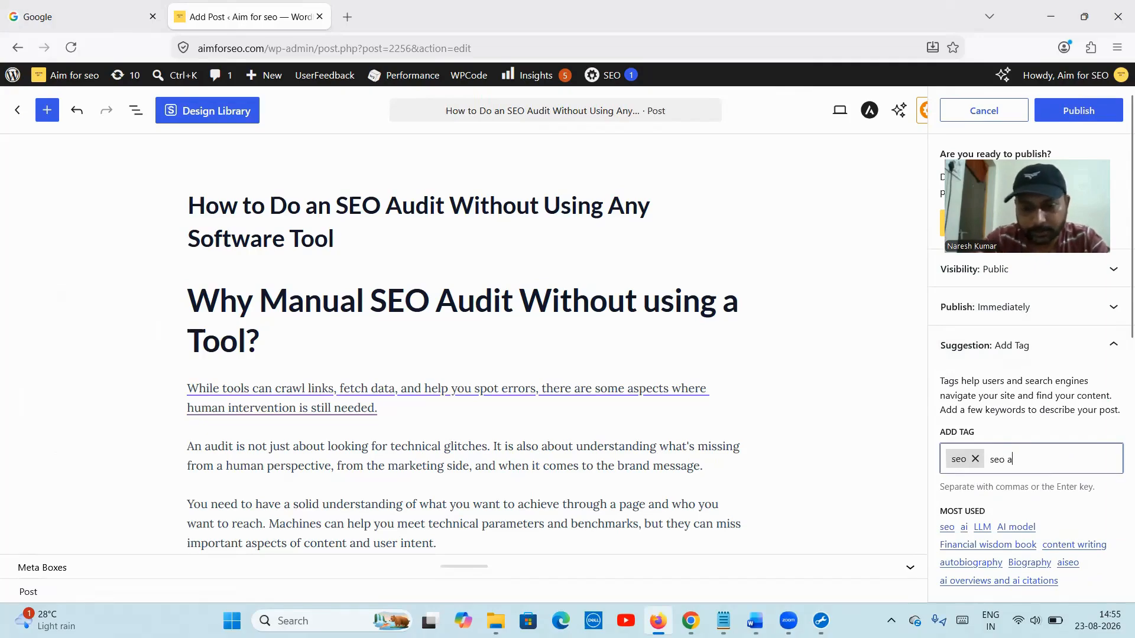
text(udit)
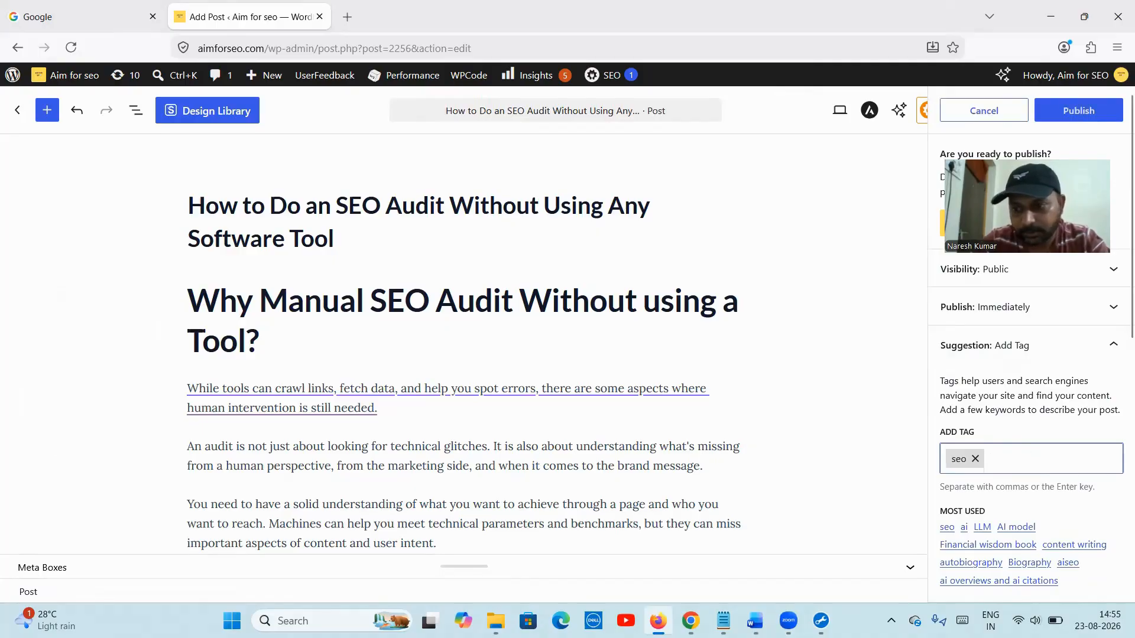
key(Return)
text(blog )
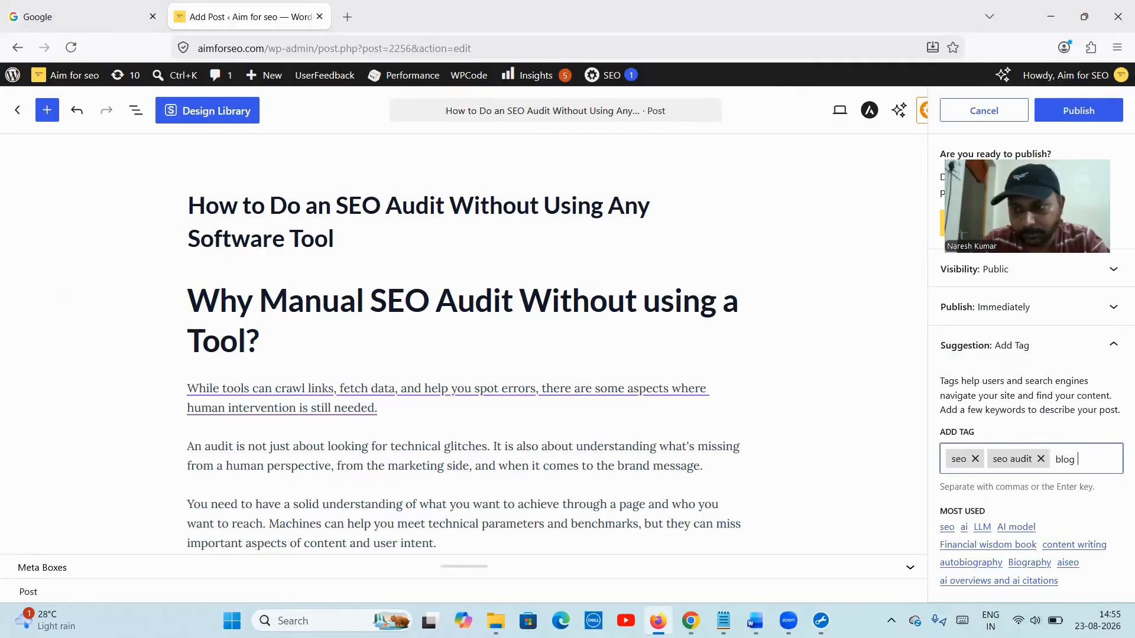
text(posting)
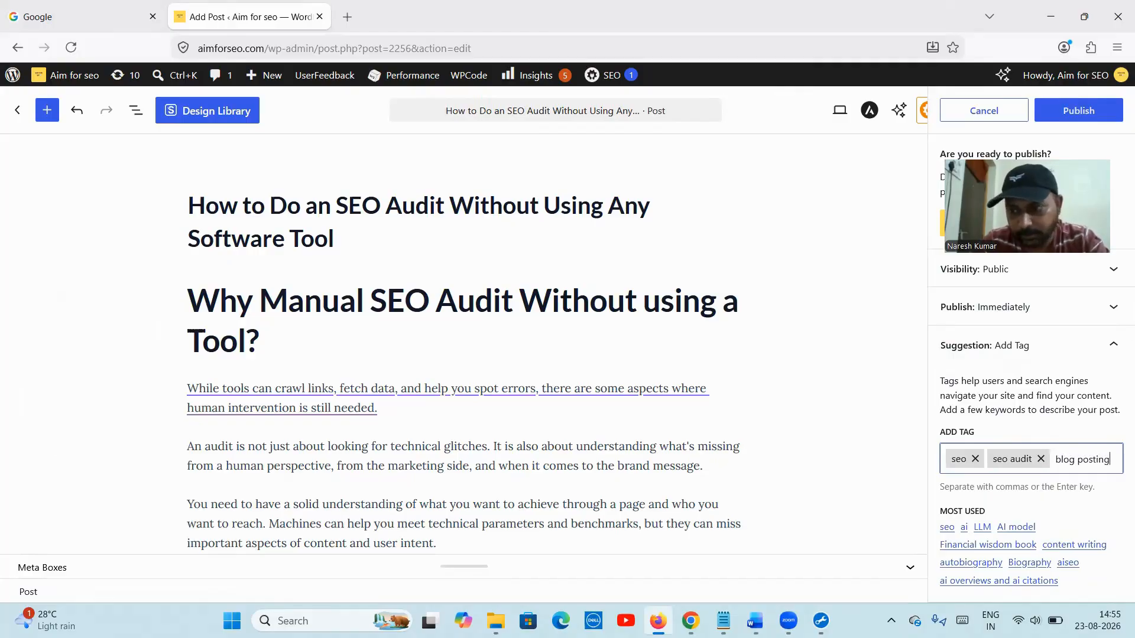
key(Return)
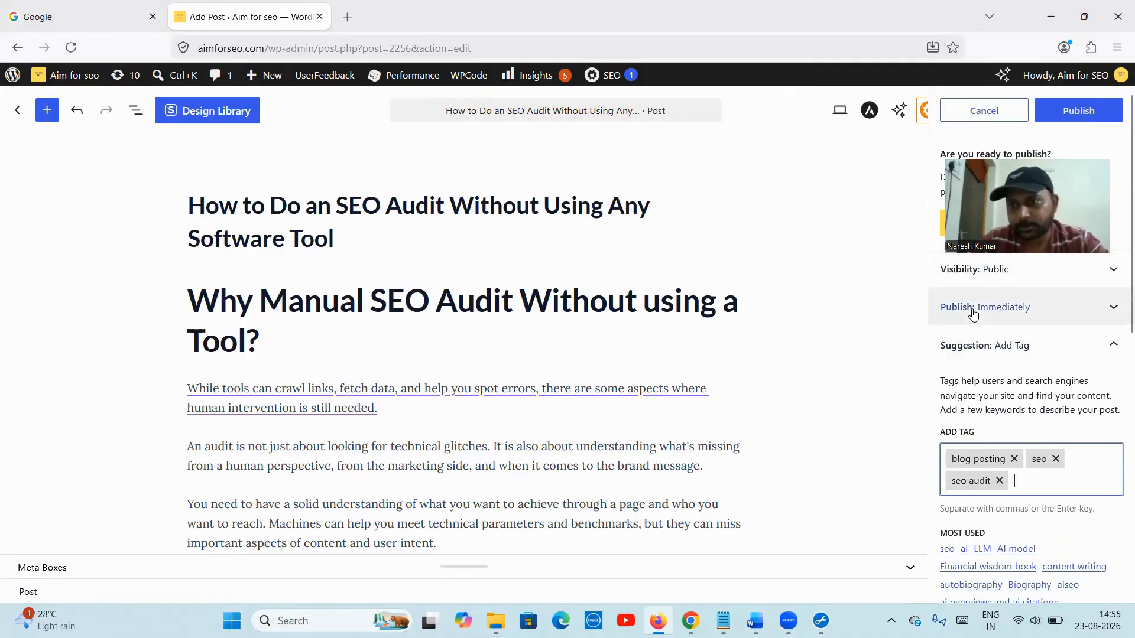
- Publish the post and copy its link
click(1081, 111)
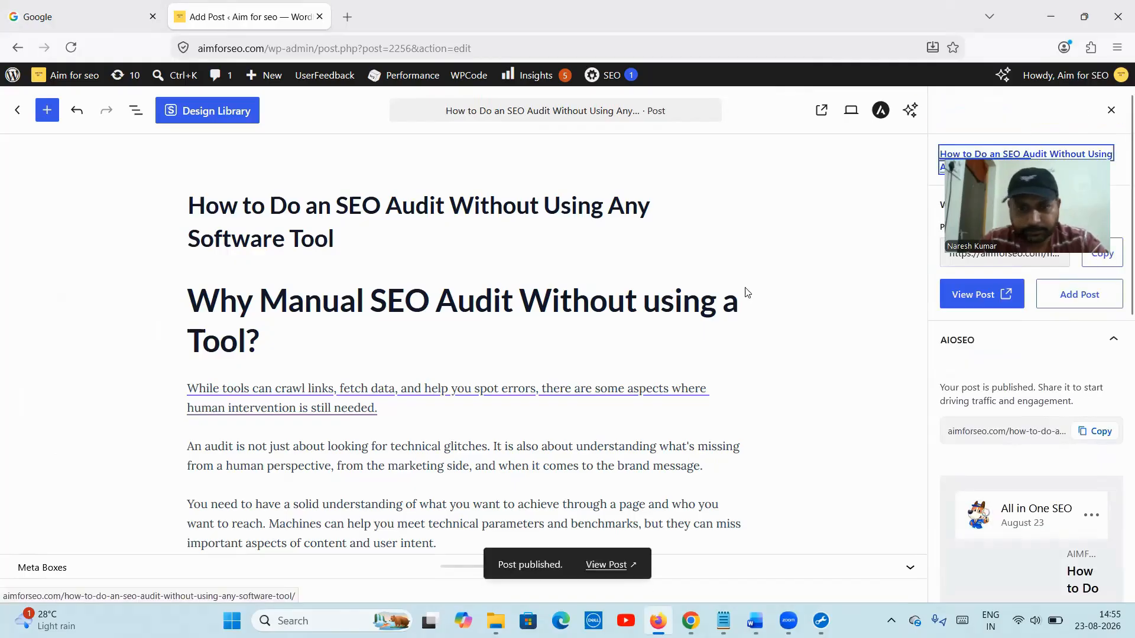
click(1098, 260)
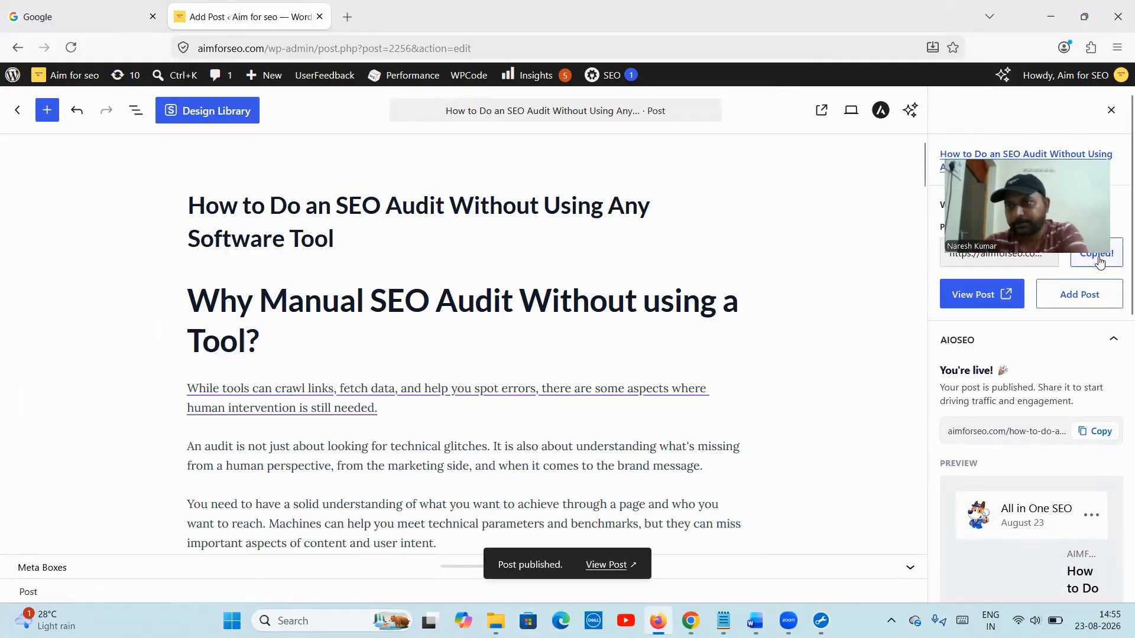
- Open a private browser window and load the aimforseo.com home page in it
click(1116, 54)
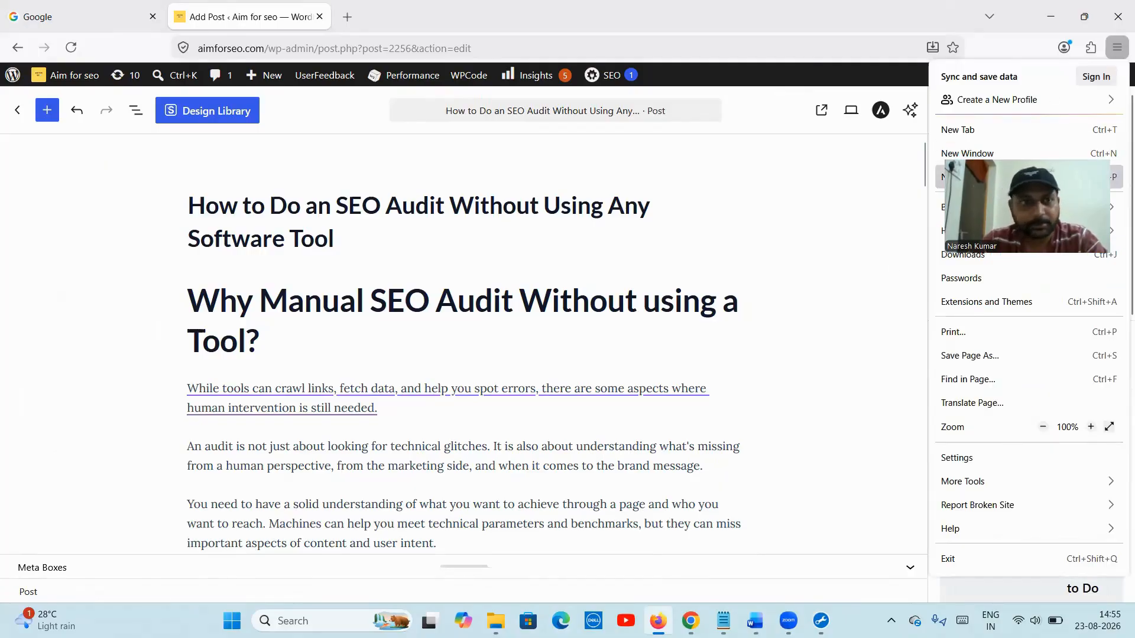
click(1053, 178)
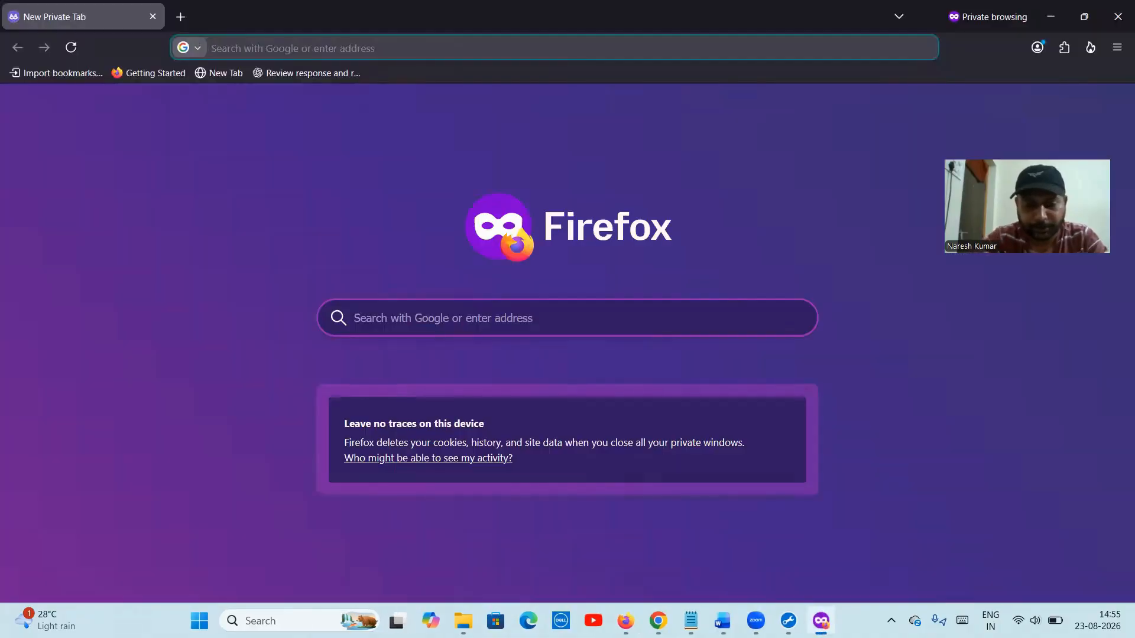
text(aifors)
key(BackSpace)
key(BackSpace)
key(BackSpace)
key(BackSpace)
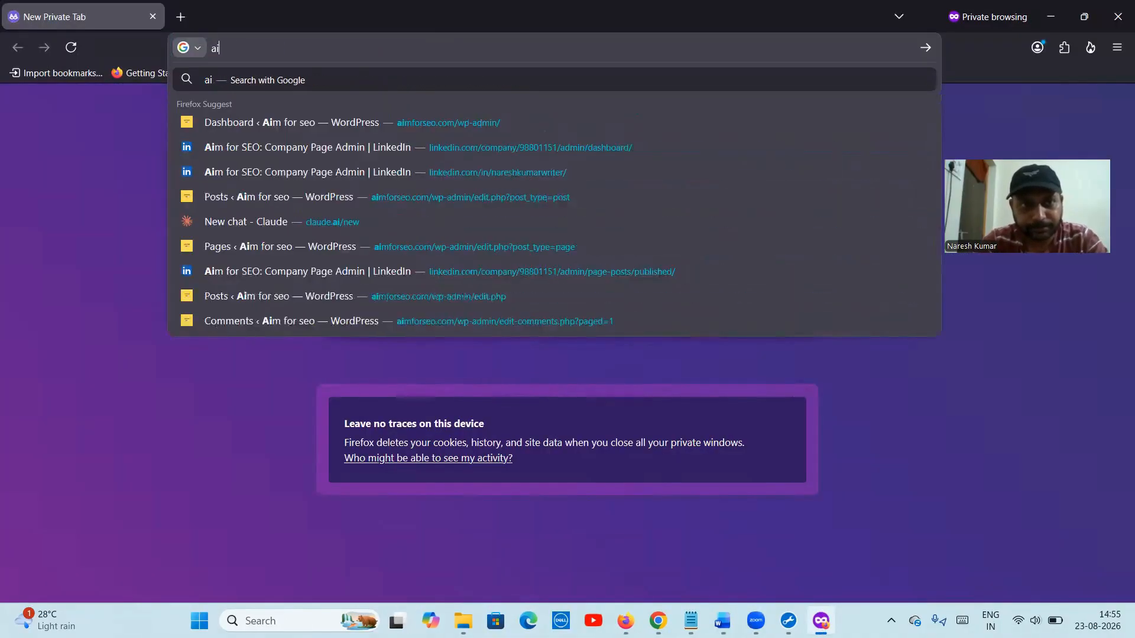
text(mforseo.com/)
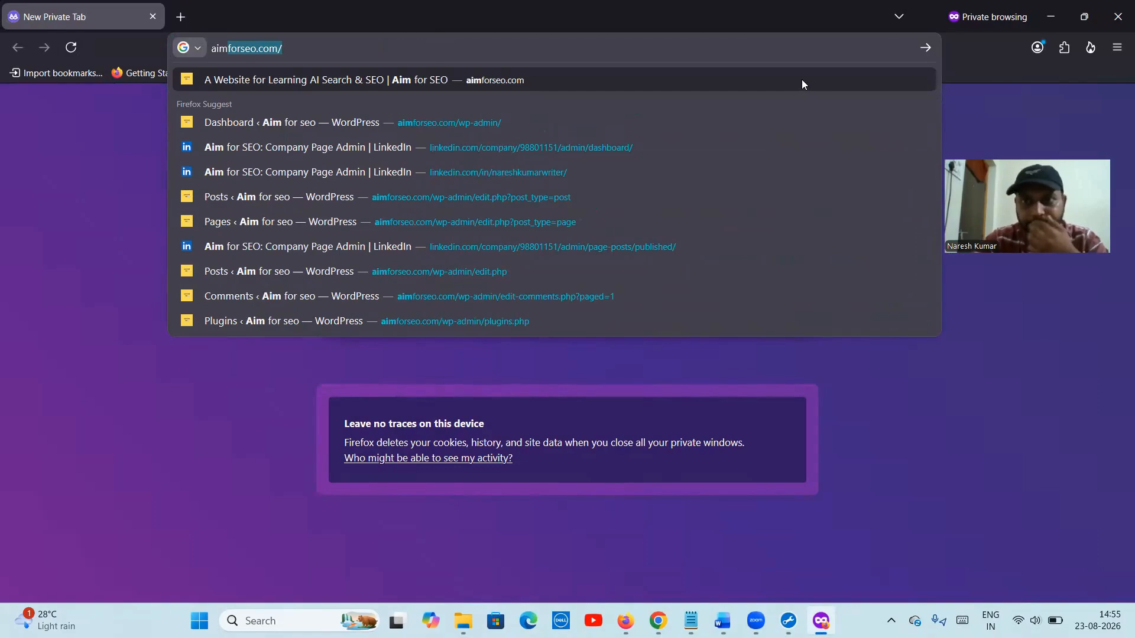
click(802, 79)
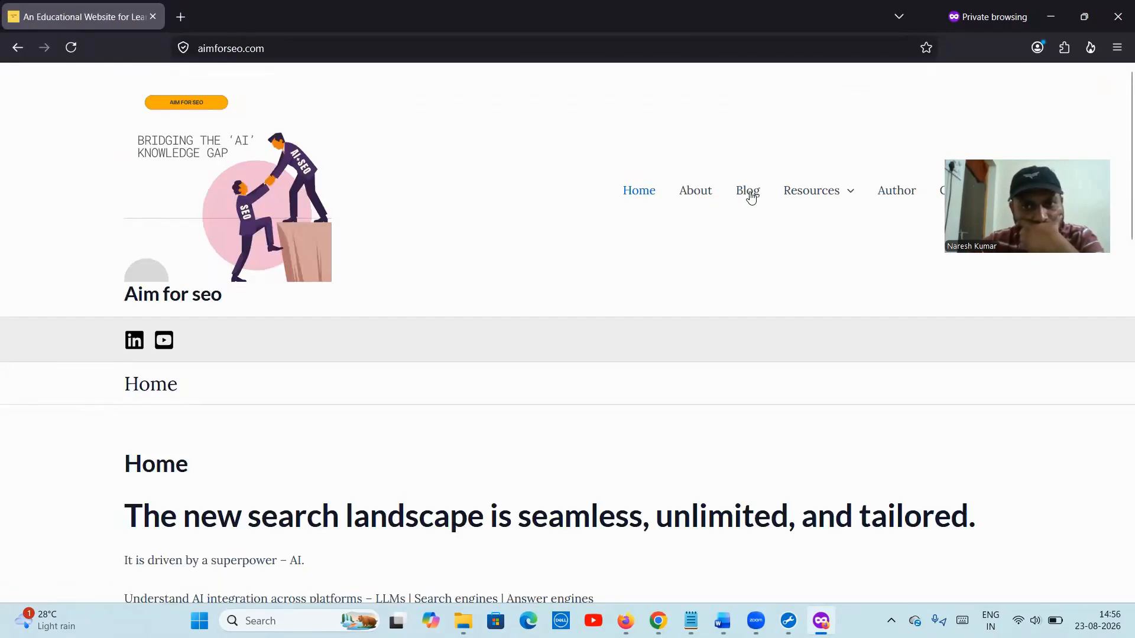
- Open the "How to Do an SEO Audit Without Using Any Software Tool" article from the site's blog page
click(750, 197)
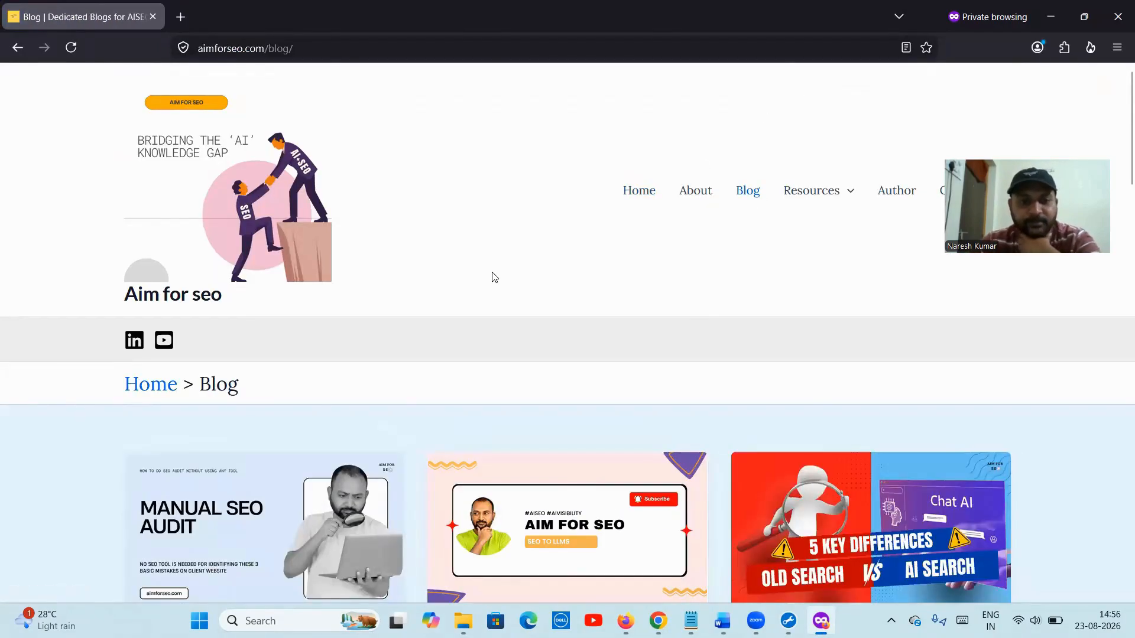
scroll(379, 319, down, 3)
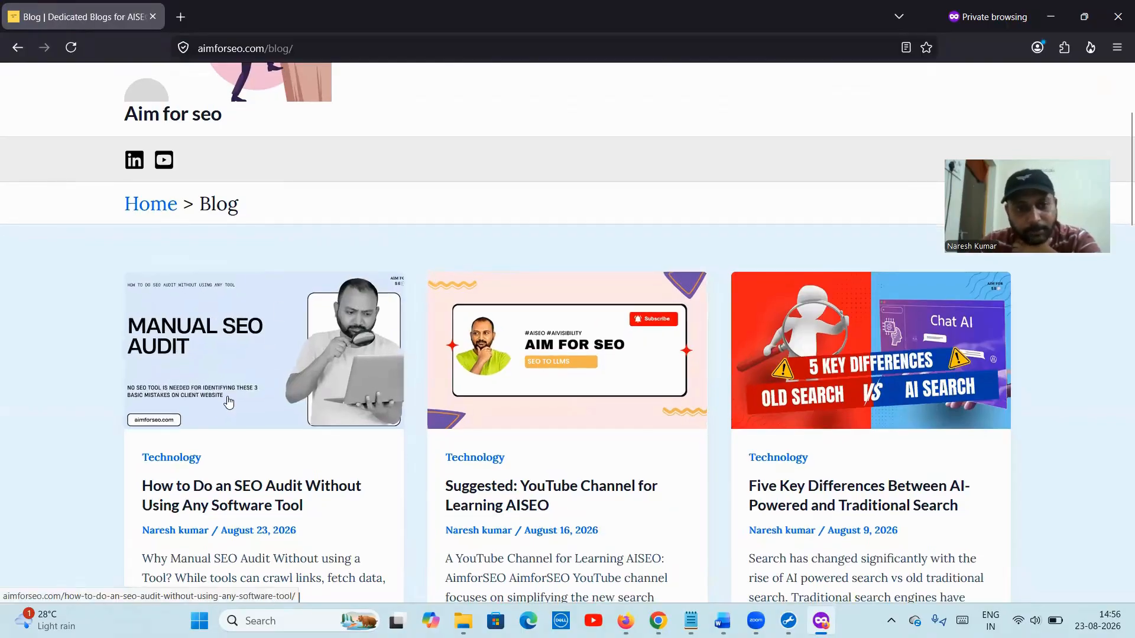
scroll(227, 396, down, 4)
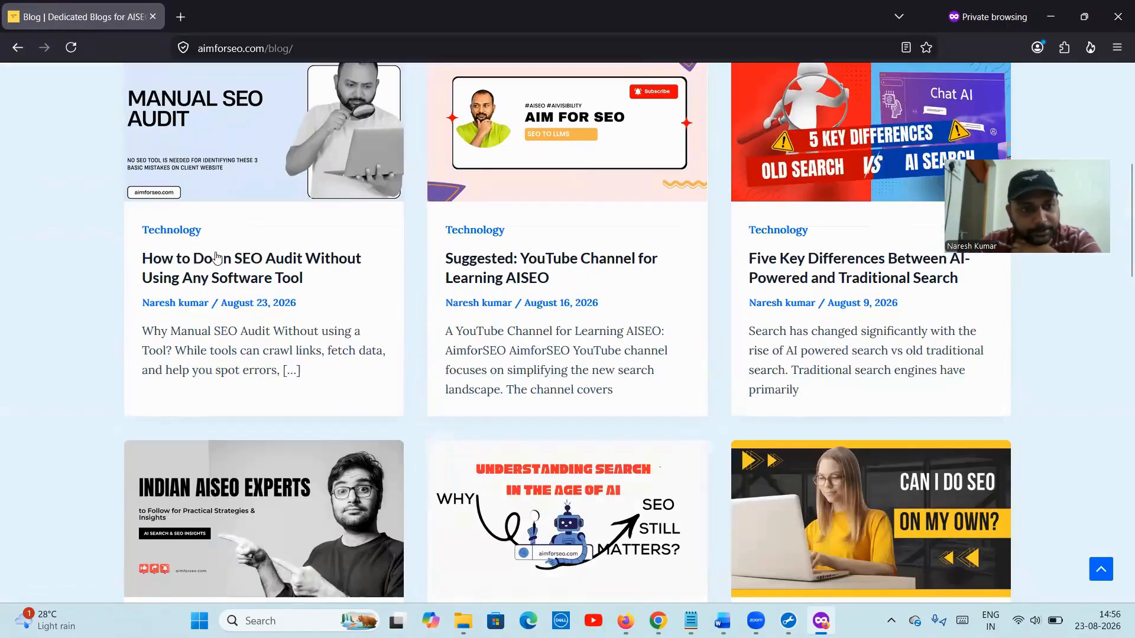
click(262, 259)
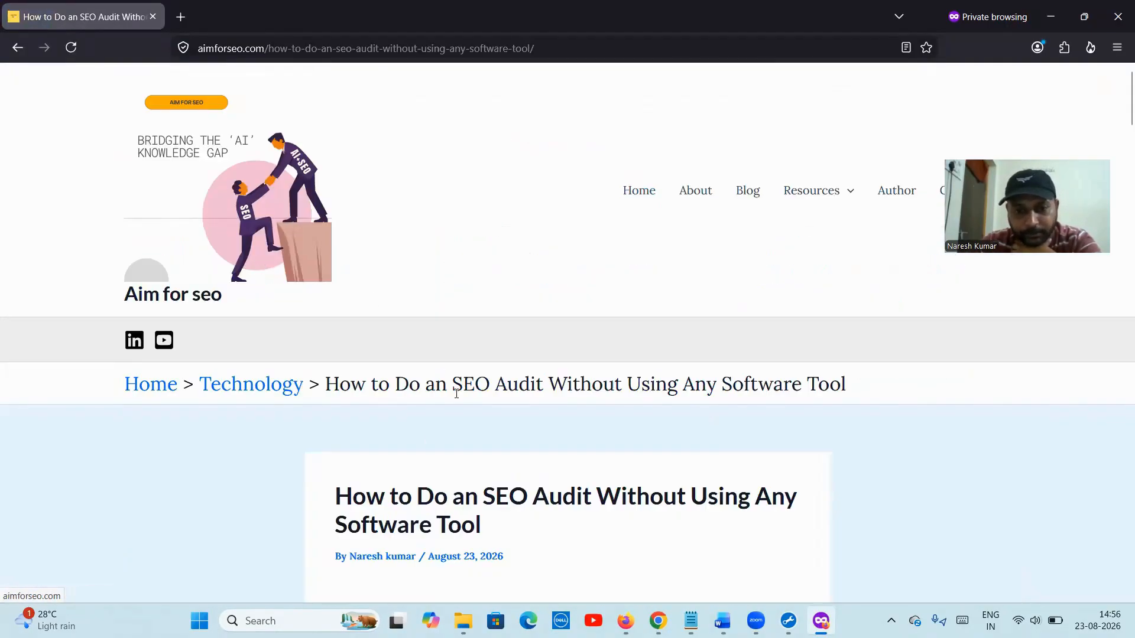
- Review the live article from title to author box, checking its headings, images, internal link and closing text
scroll(455, 394, down, 4)
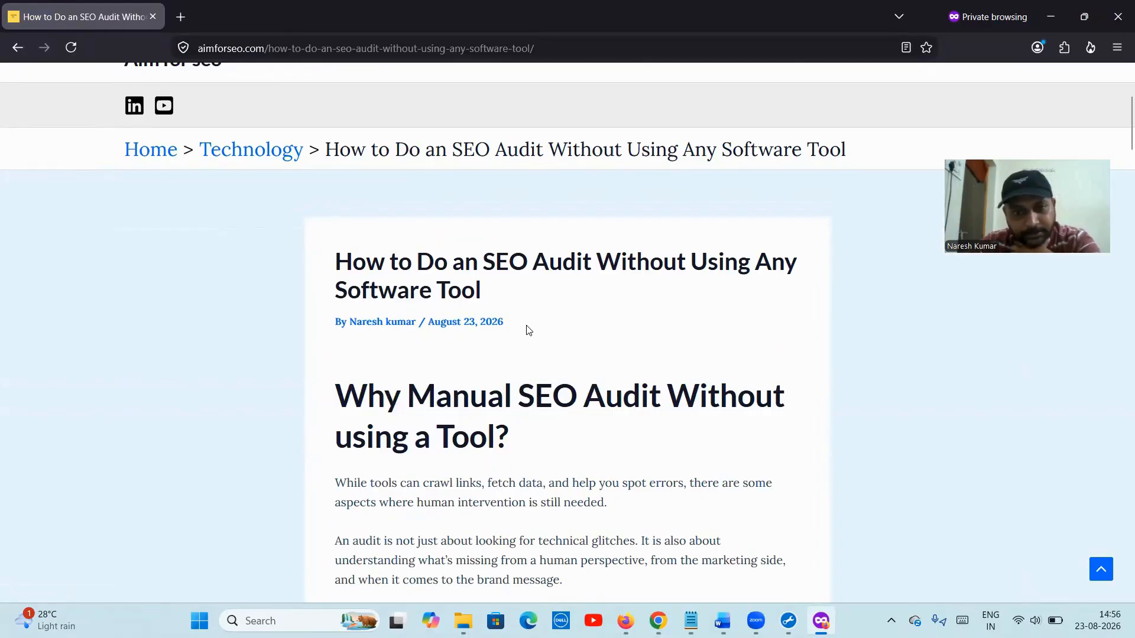
scroll(527, 324, down, 4)
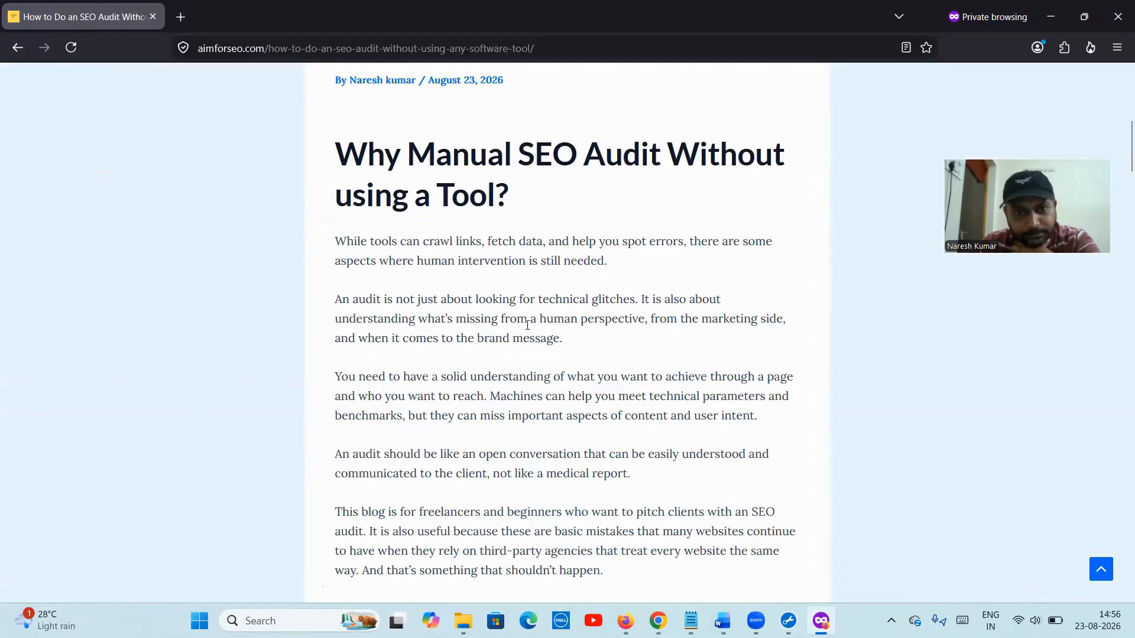
scroll(527, 324, down, 13)
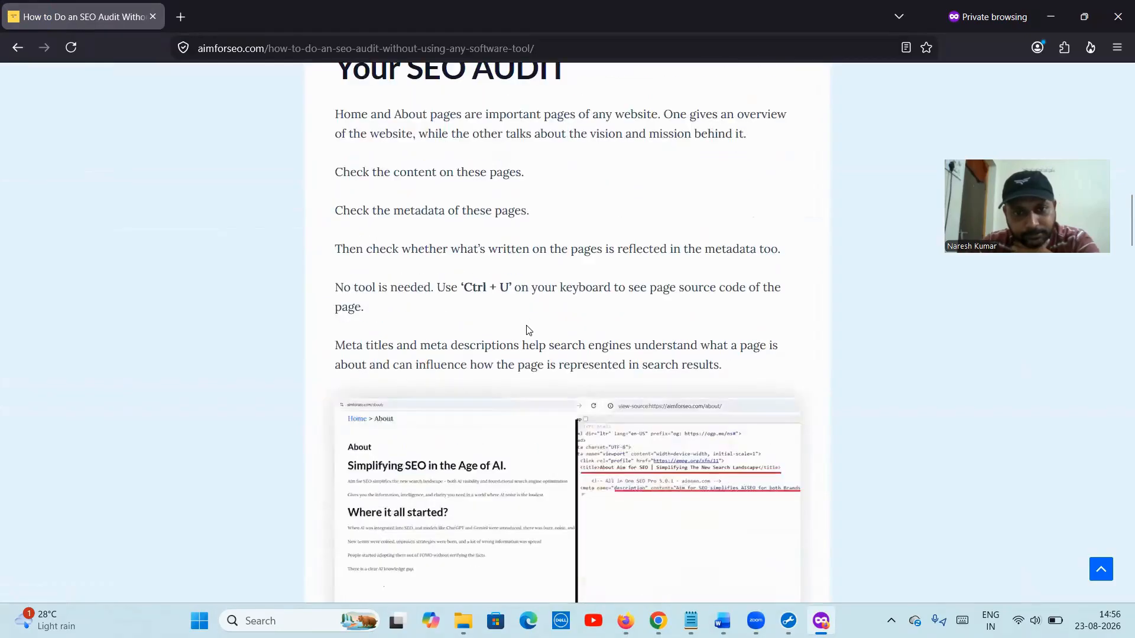
scroll(527, 329, down, 13)
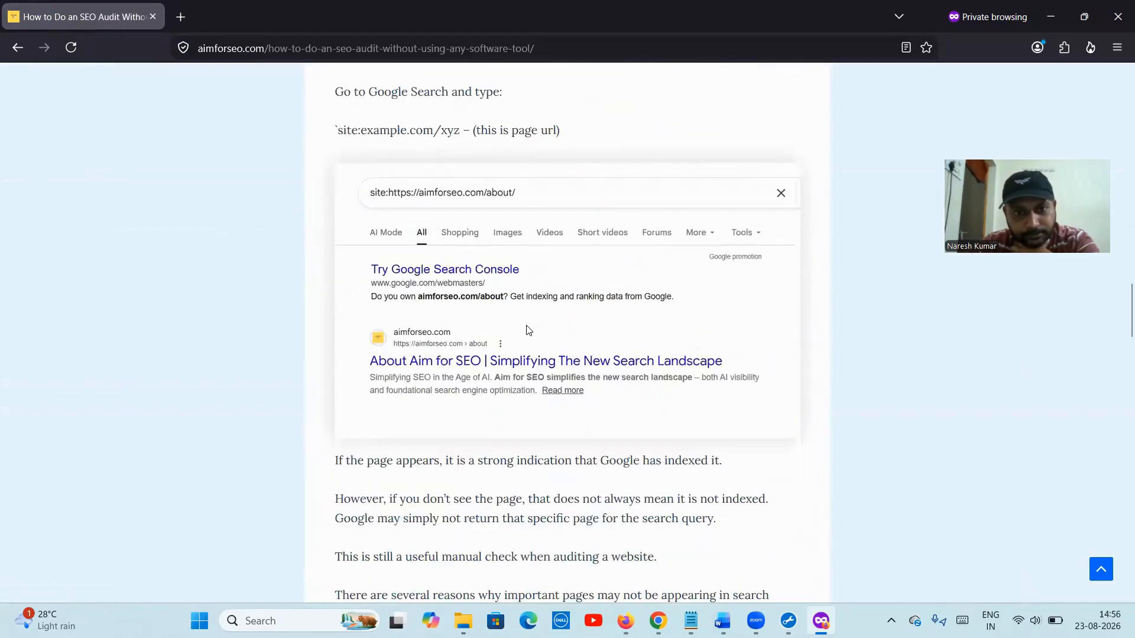
scroll(528, 329, down, 15)
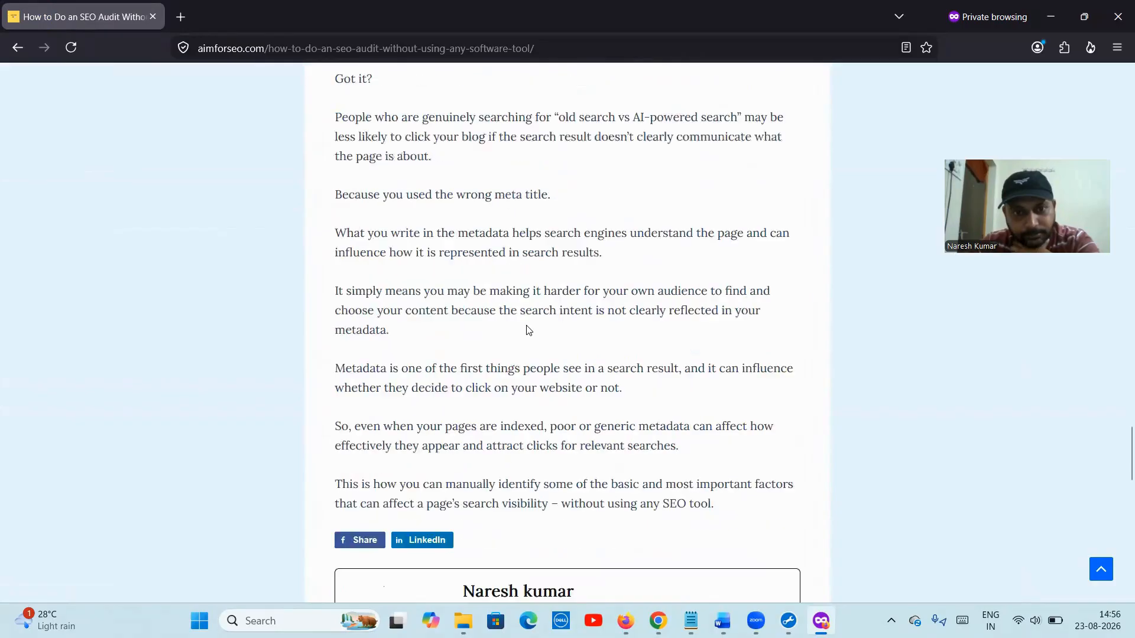
scroll(528, 329, down, 4)
scroll(528, 329, up, 8)
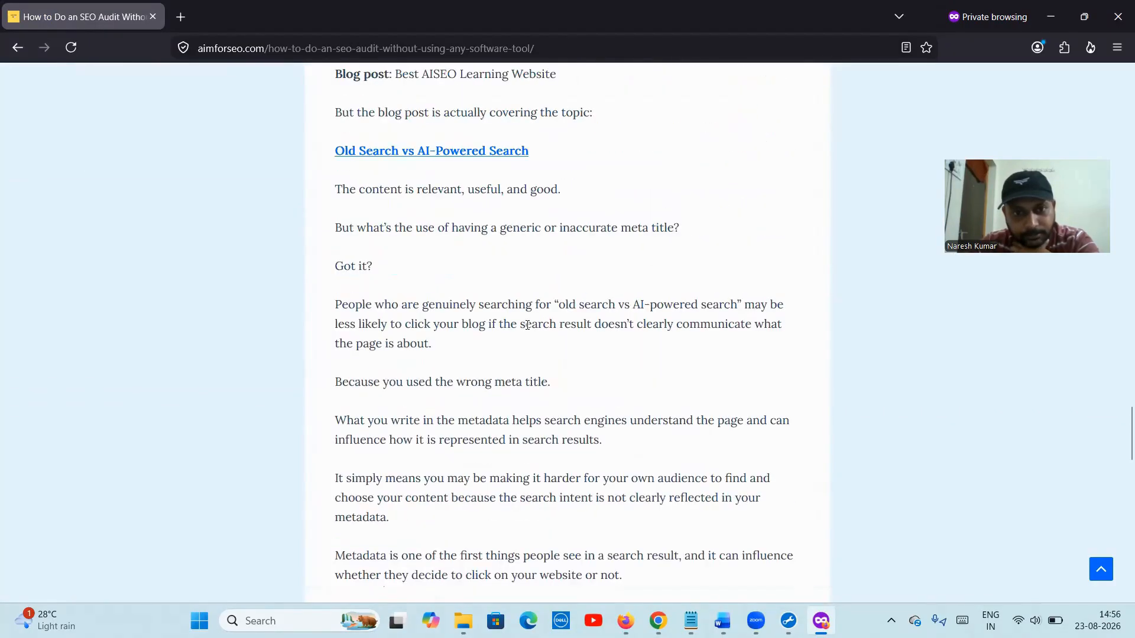
scroll(528, 326, up, 3)
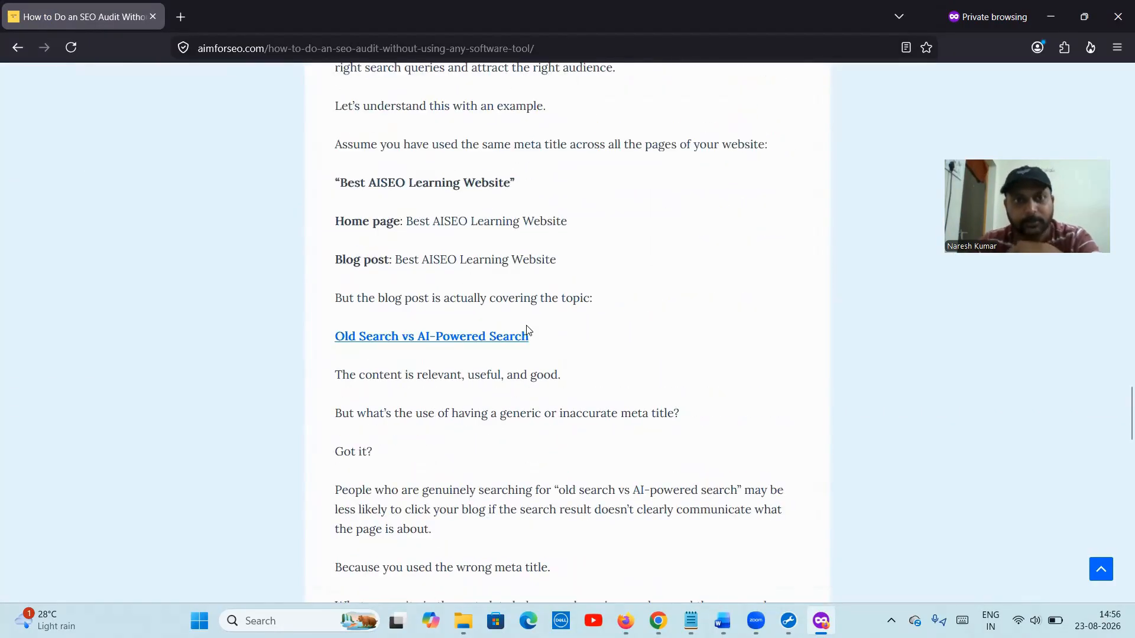
- Copy the live article's web address from the private window
click(438, 44)
key(ctrl+c)
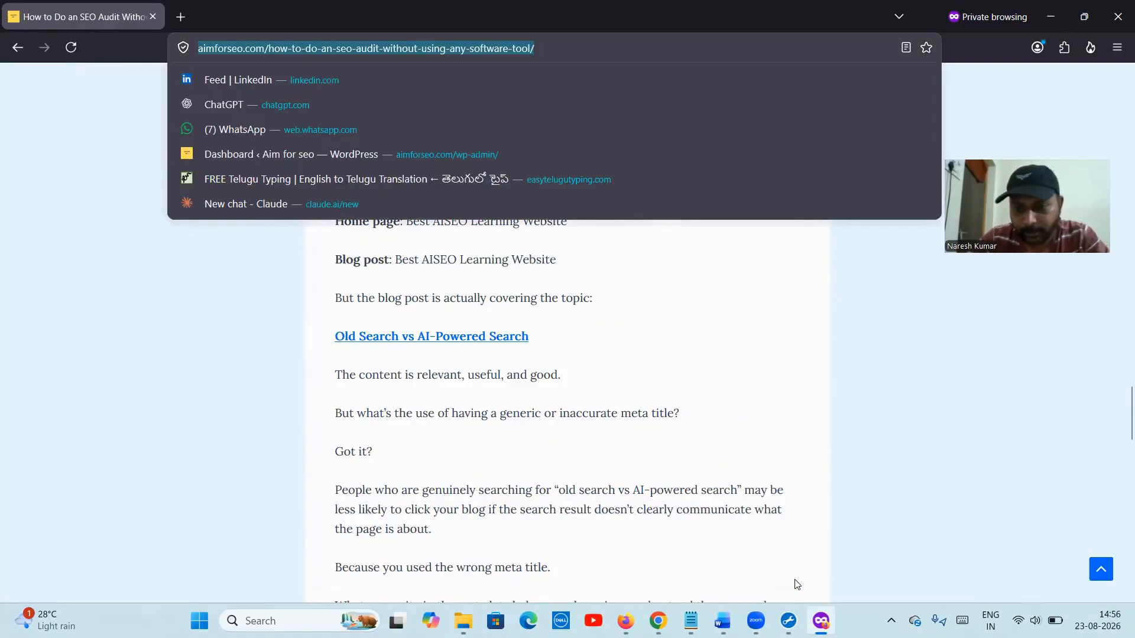
- Switch to Google Search Console in Chrome and run a URL inspection on the copied article address
click(658, 621)
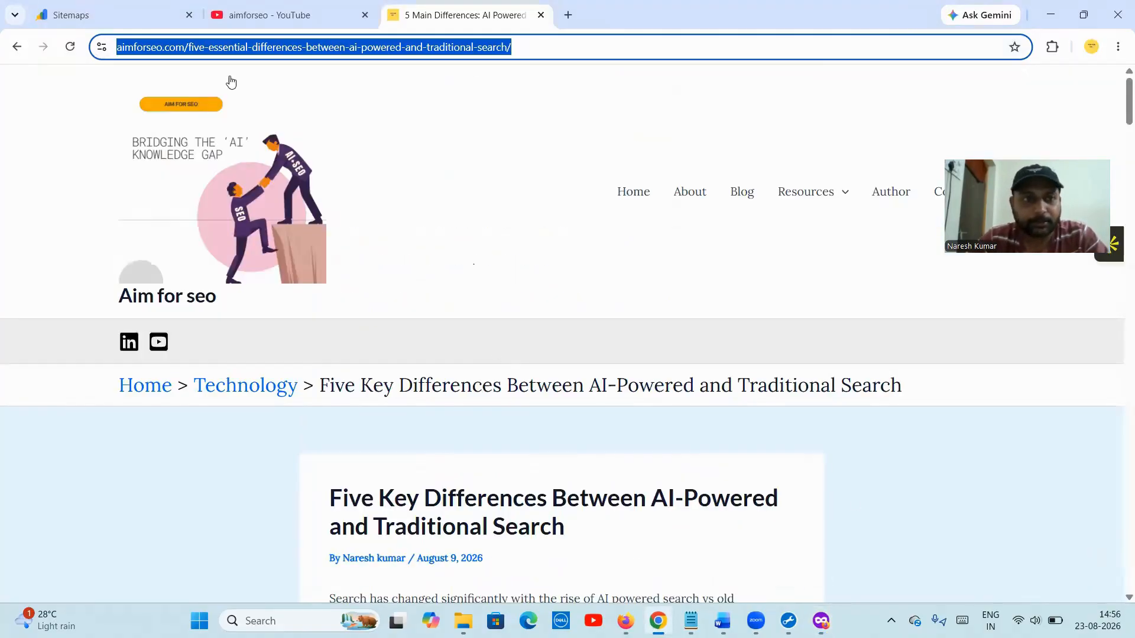
click(124, 15)
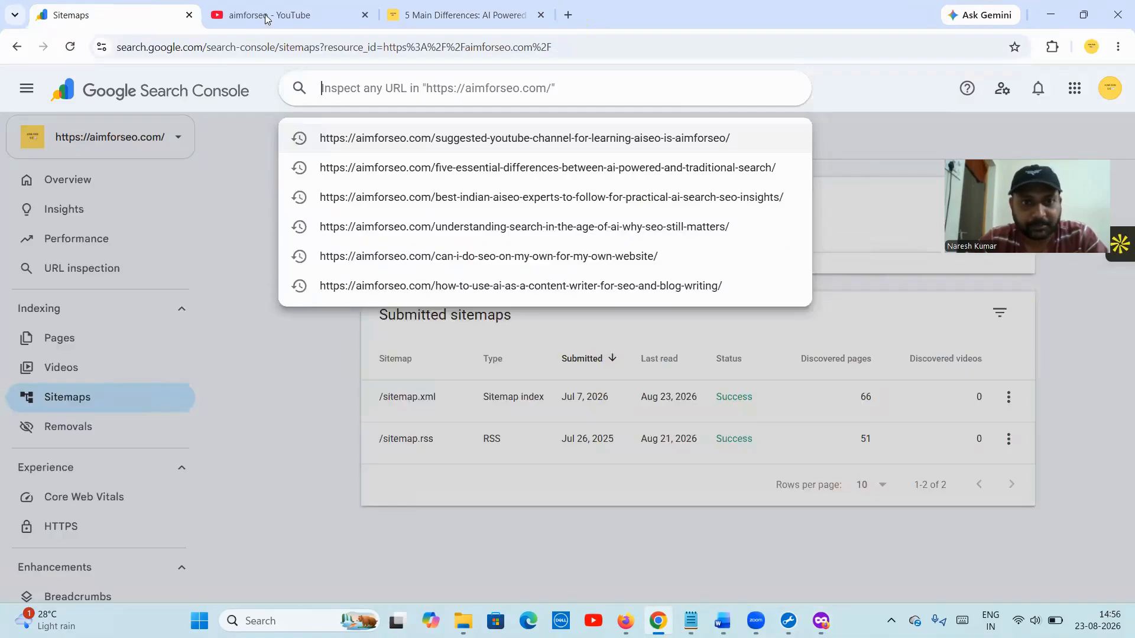
key(ctrl+v)
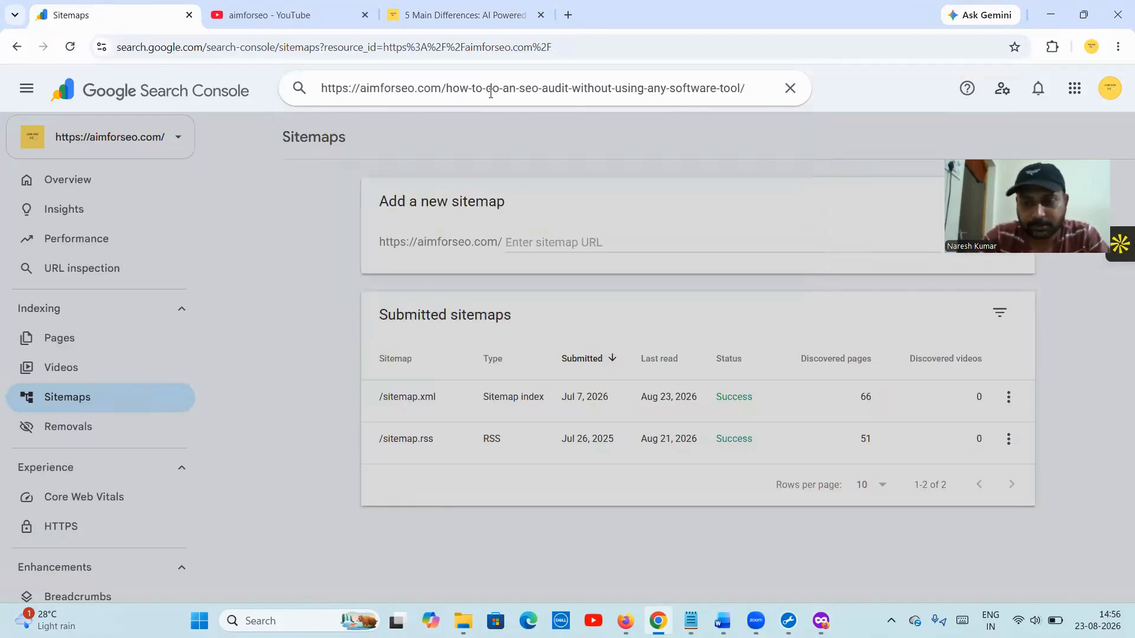
key(Return)
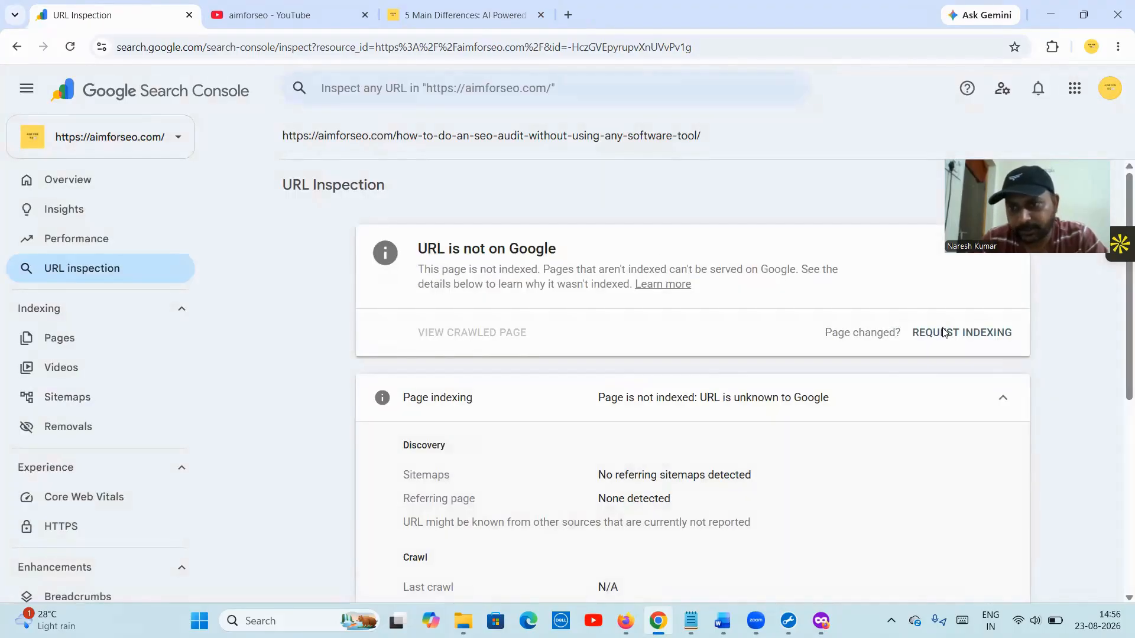
- Request indexing for the inspected SEO audit article and dismiss the confirmation
click(944, 332)
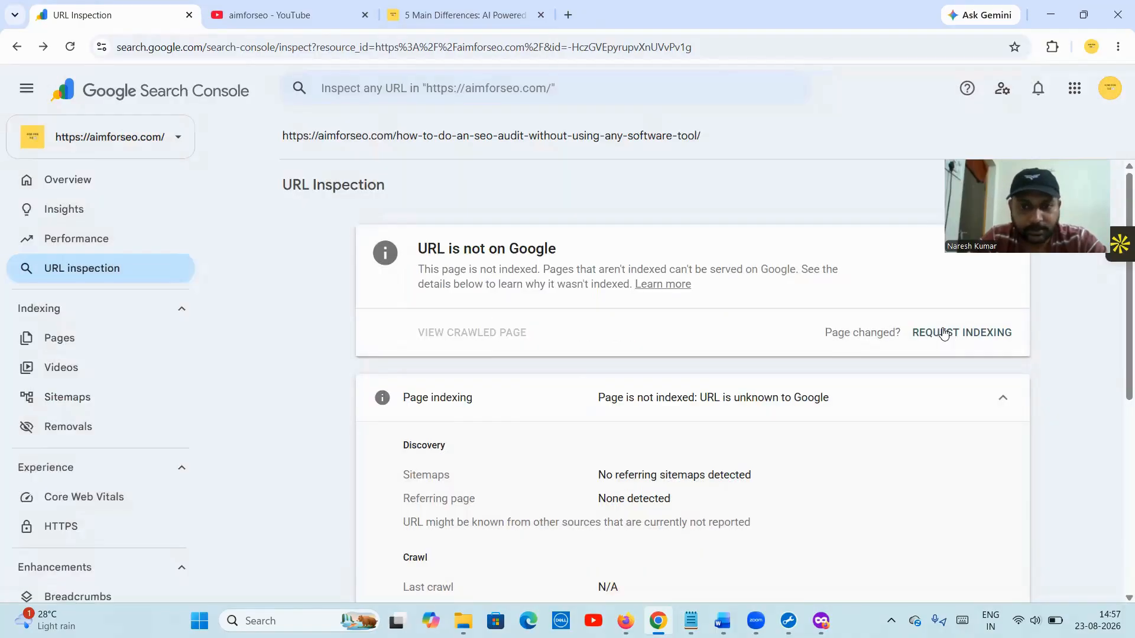
click(944, 333)
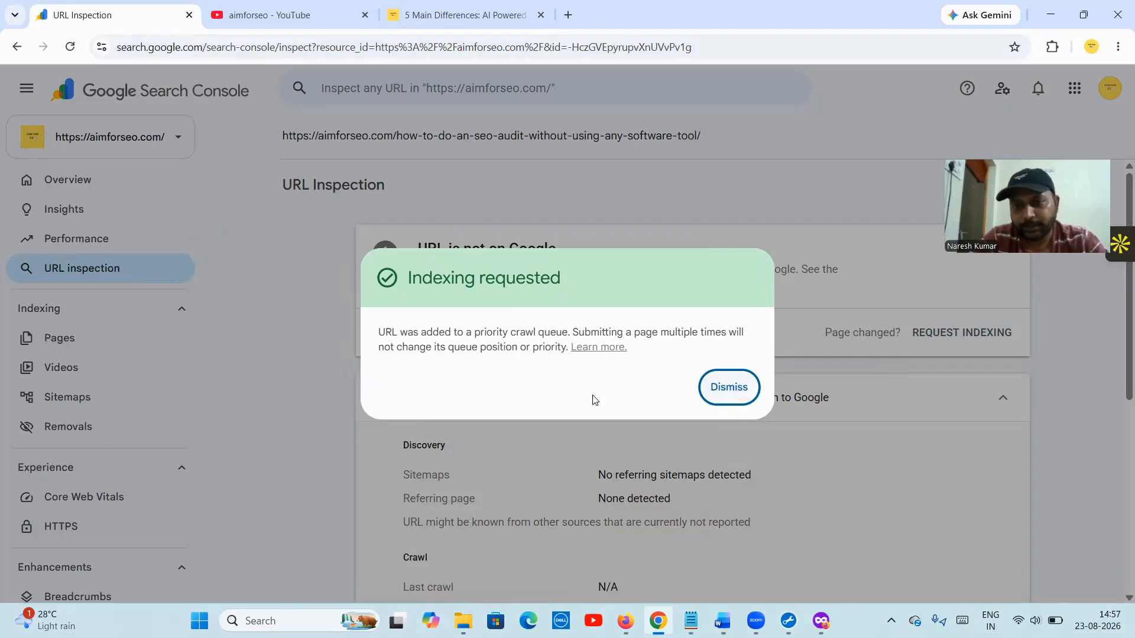
click(827, 182)
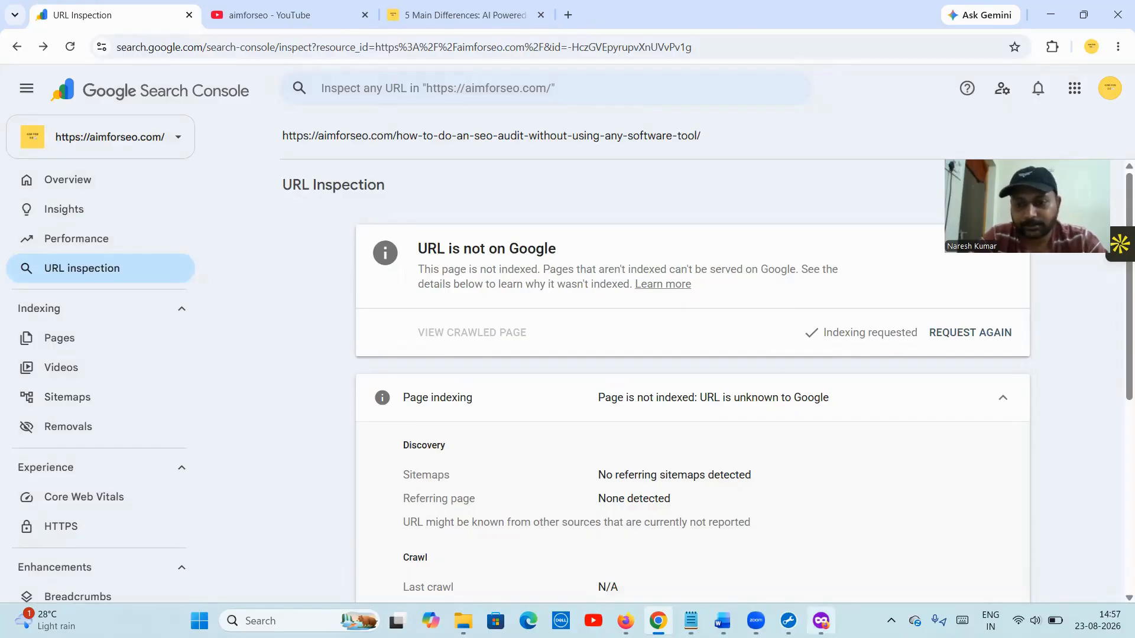
- Switch to the Firefox private window, load google.com in a new tab and search for "time and date hyderabad"
click(788, 620)
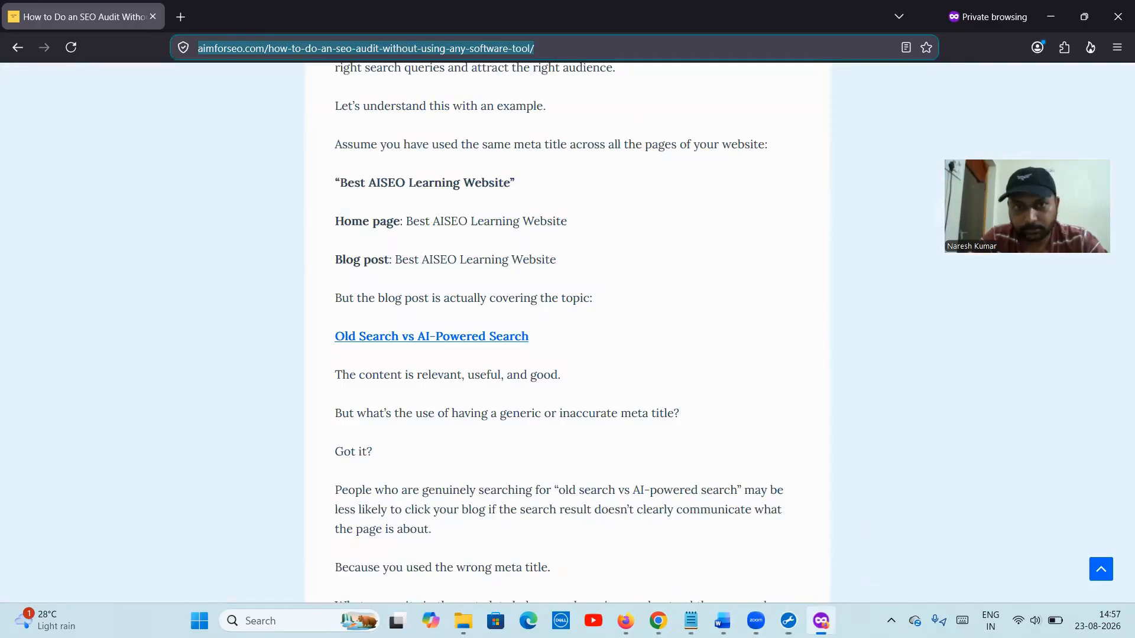
click(821, 621)
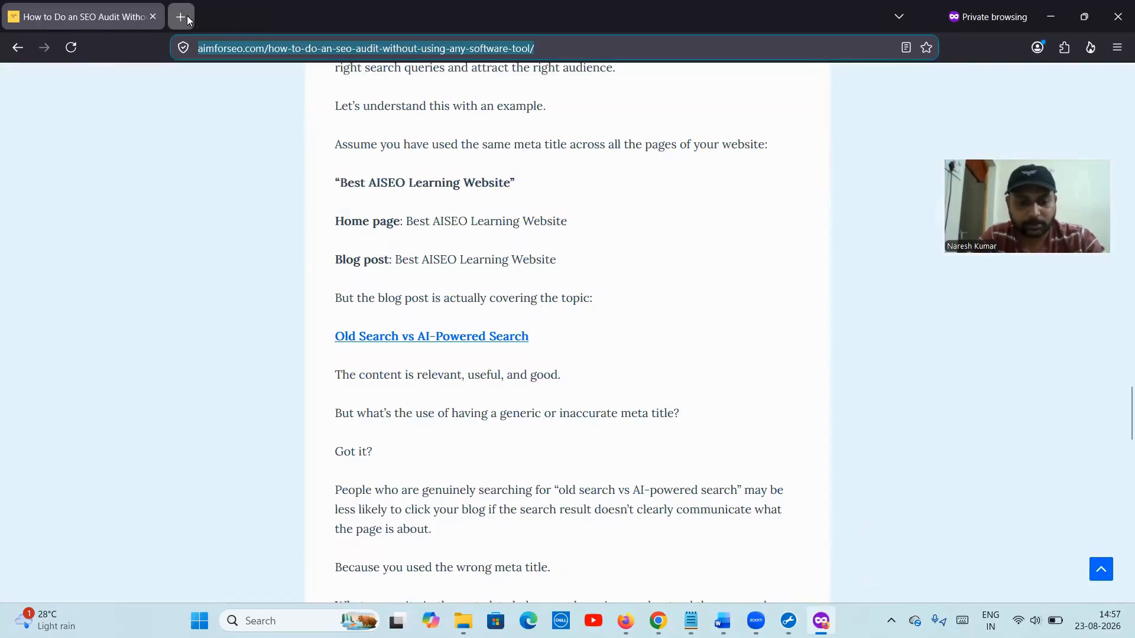
click(187, 16)
text(google.com/)
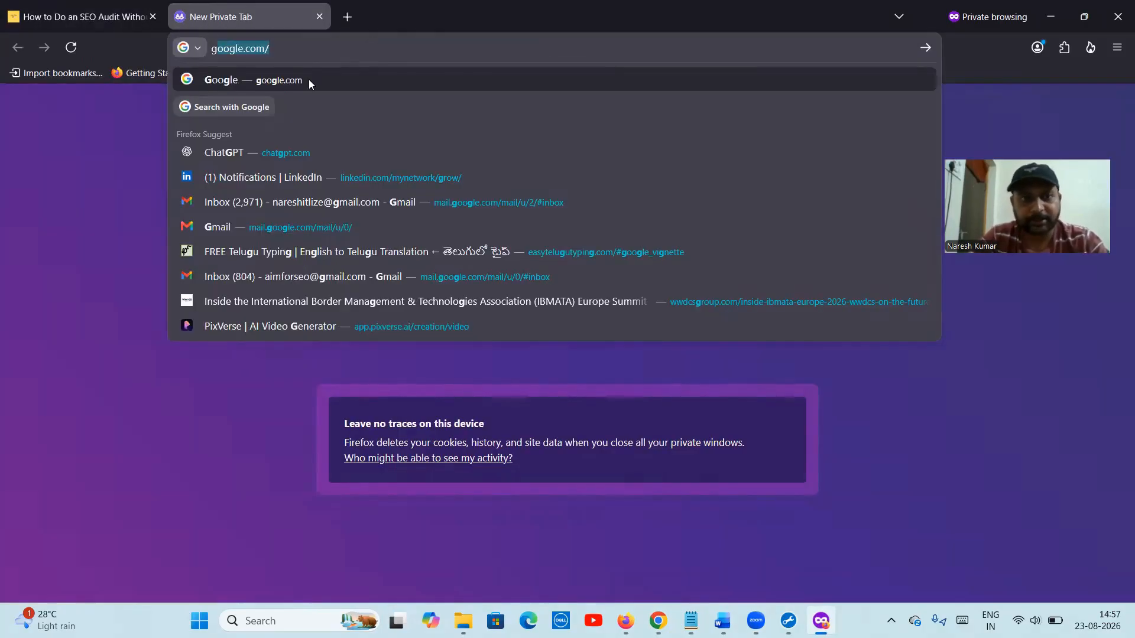
click(309, 79)
text(t)
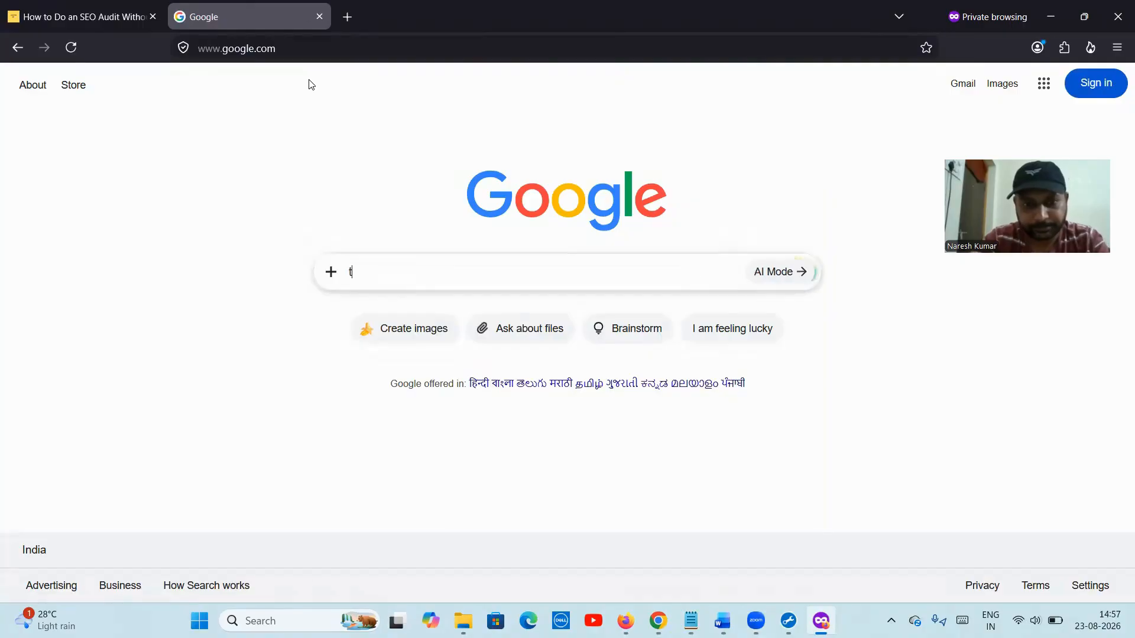
text(ime and date hyde)
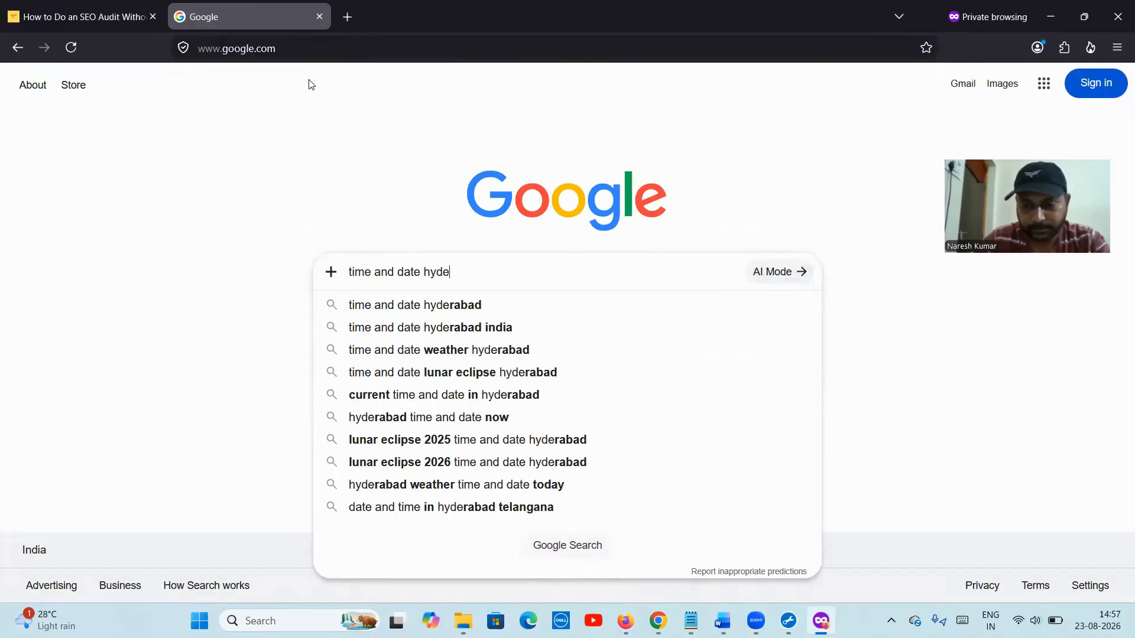
key(Down)
key(Return)
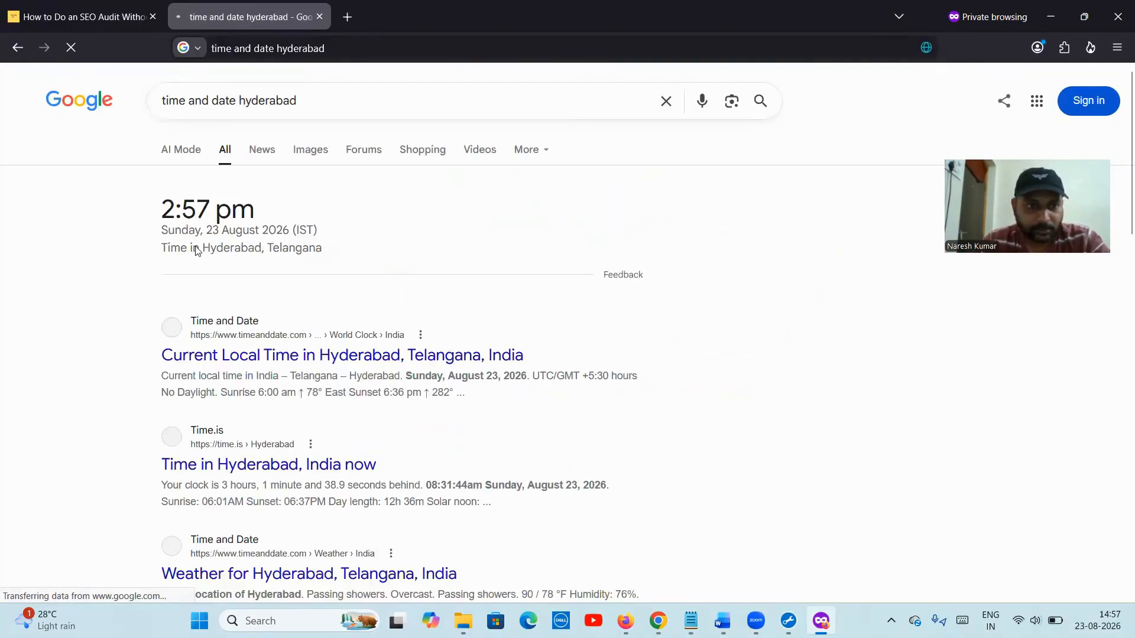
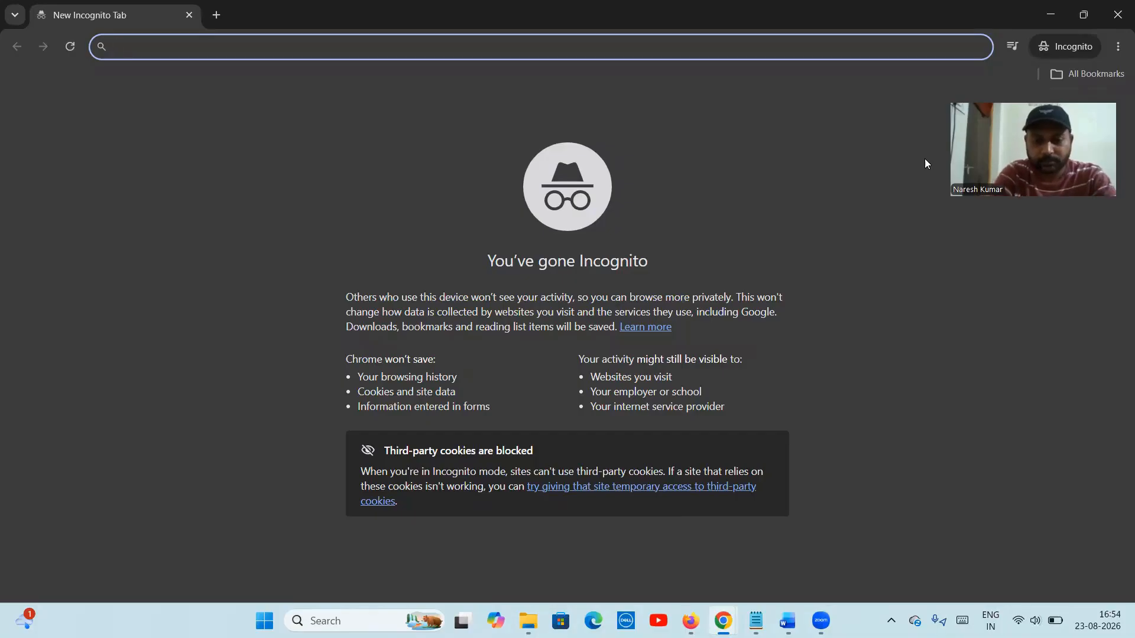
- Load google.com in the Chrome incognito window and look up "time and date hyderabad" there
text(go)
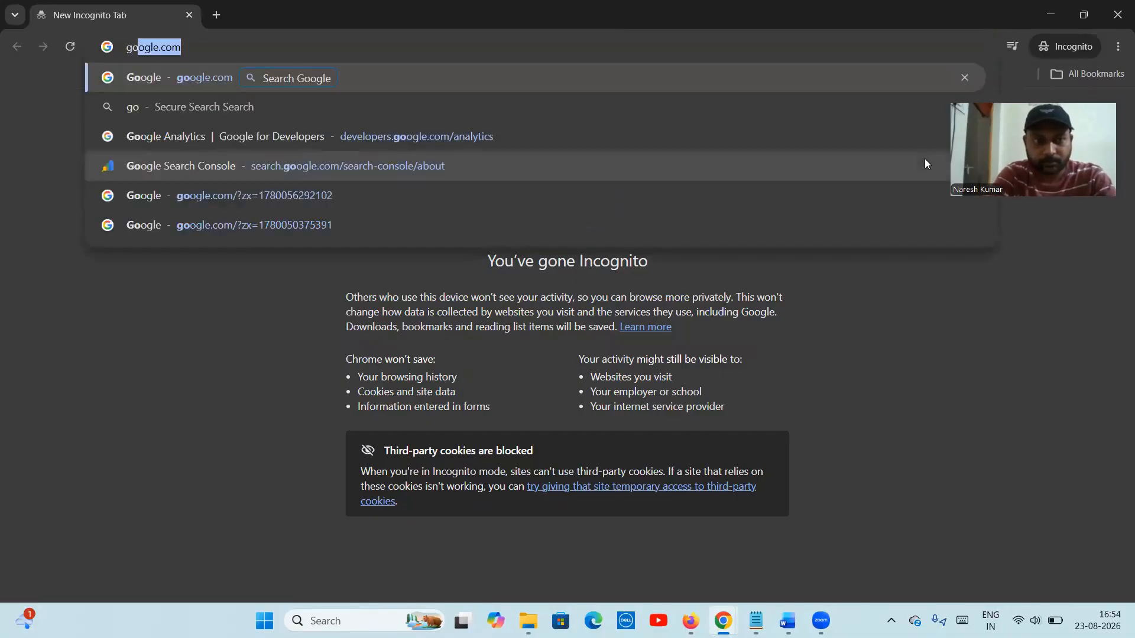
text(ogle)
key(Return)
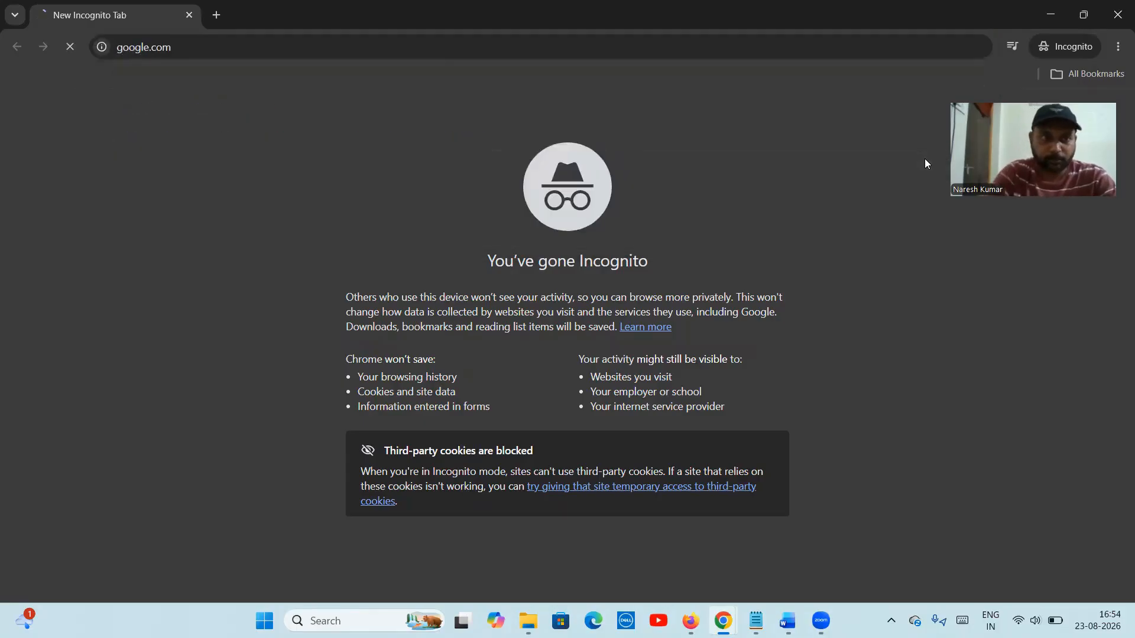
click(552, 286)
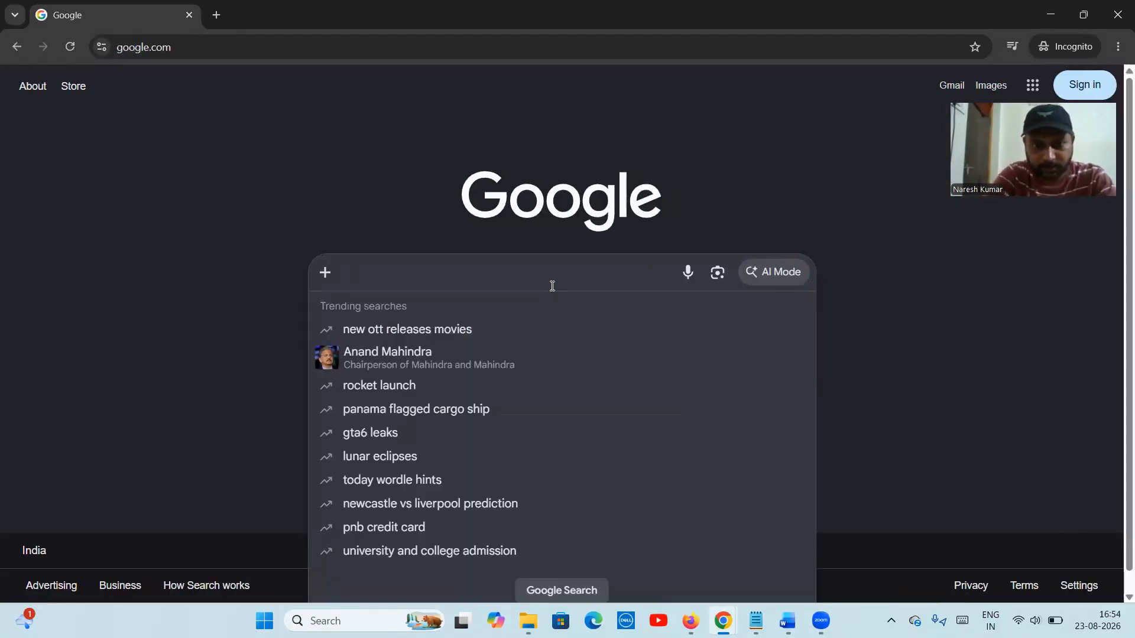
text(time and )
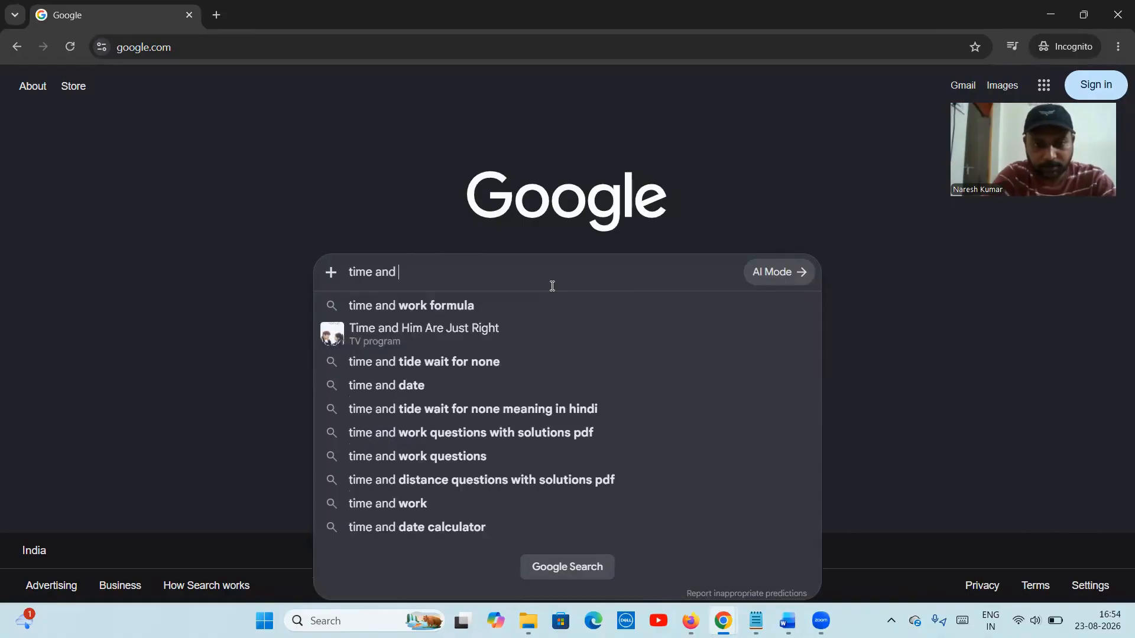
text(date hyderabad)
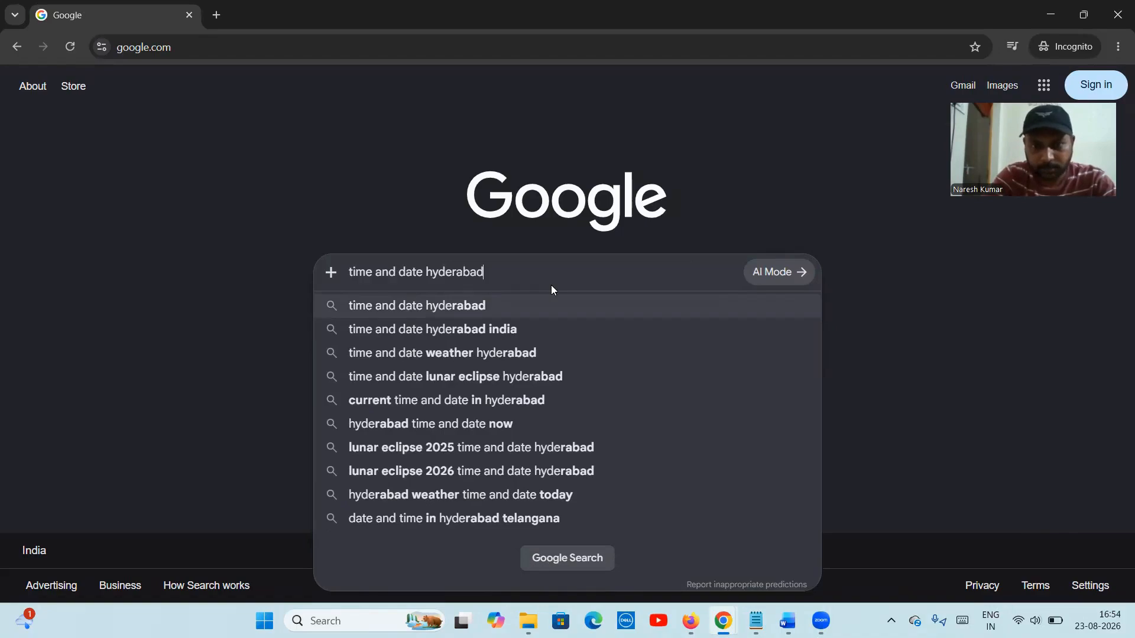
key(Return)
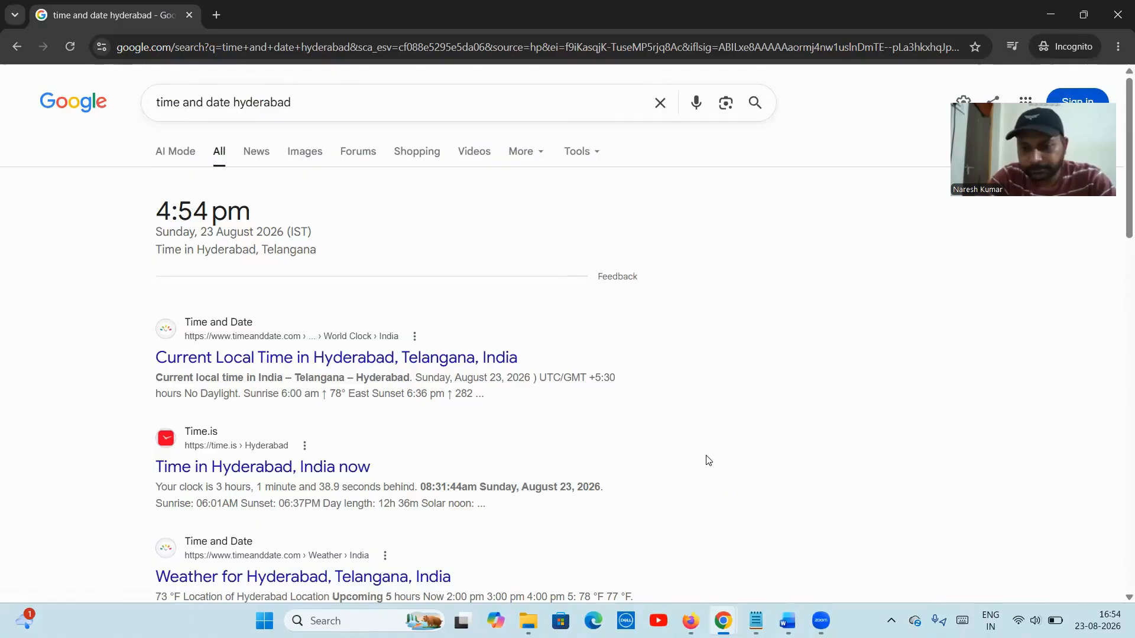
- In the regular Chrome window, open the manual SEO audit article from the aimforseo.com blog page and select its web address
click(723, 620)
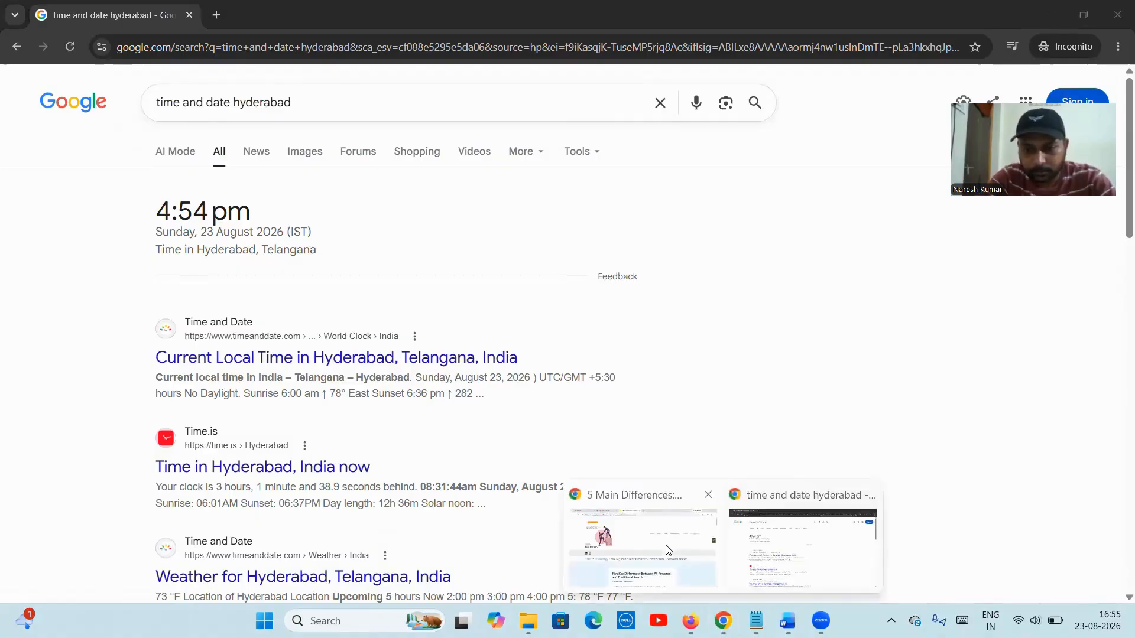
click(667, 551)
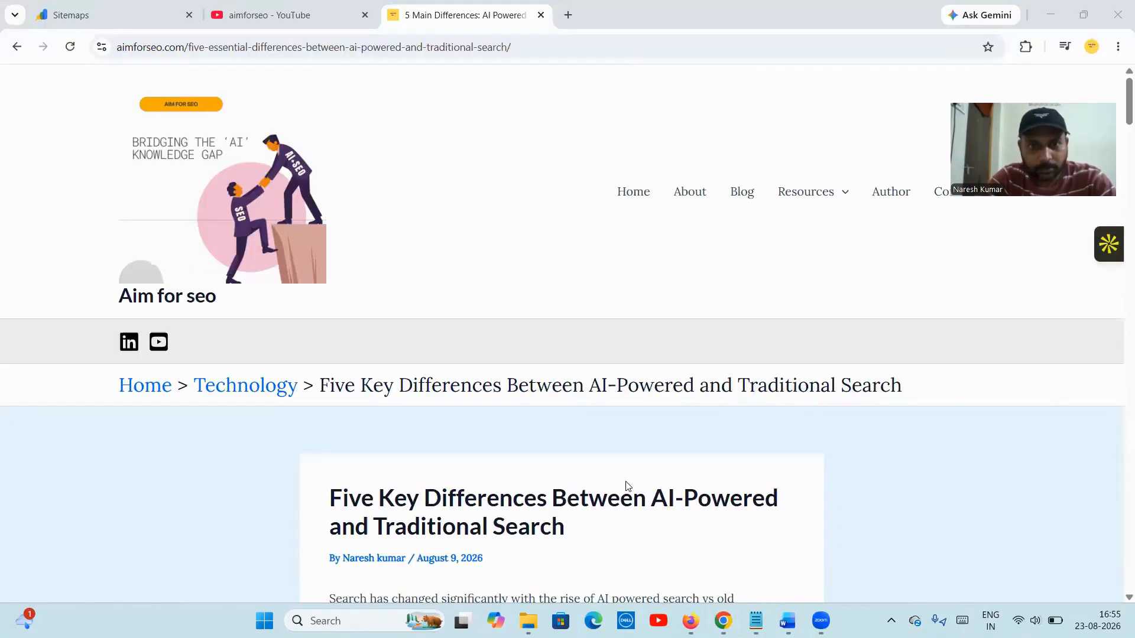
click(745, 194)
scroll(402, 385, down, 3)
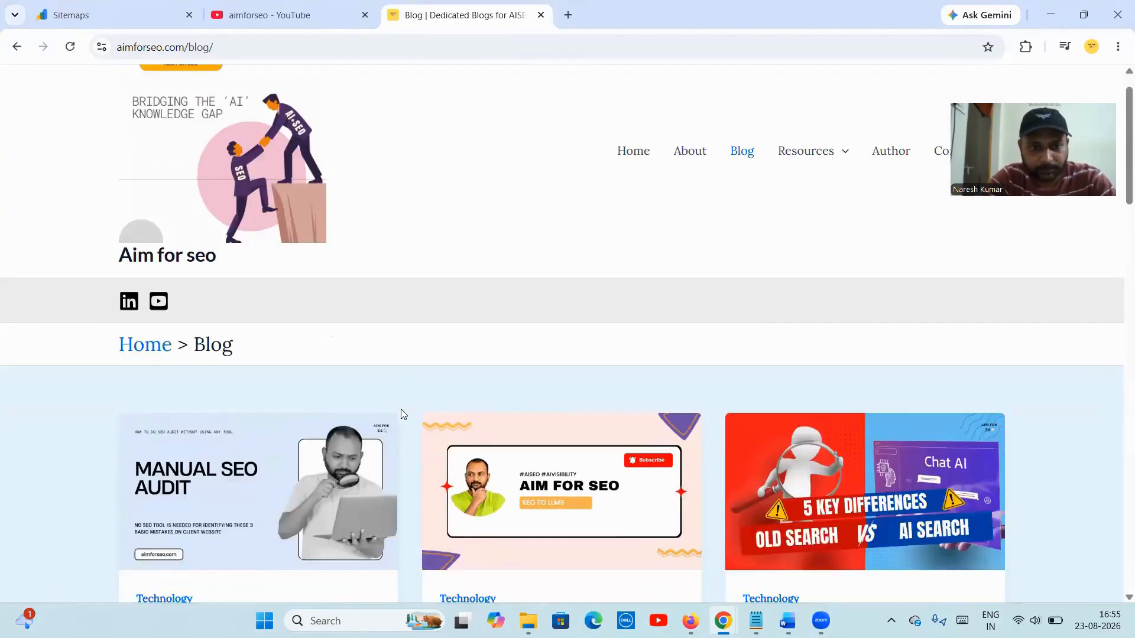
click(216, 340)
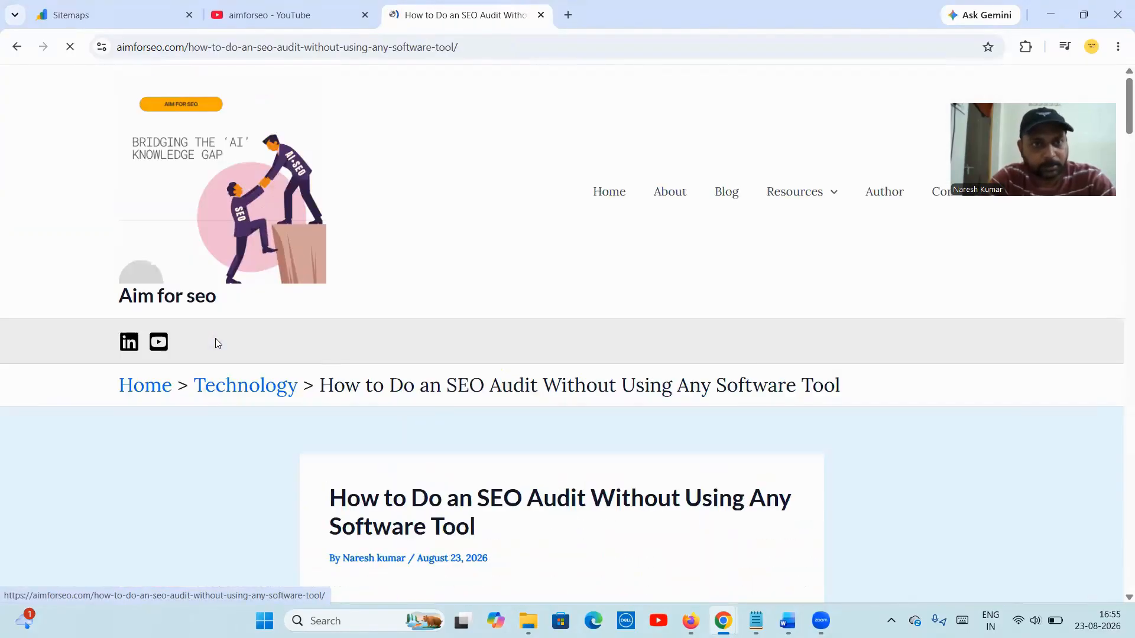
click(344, 36)
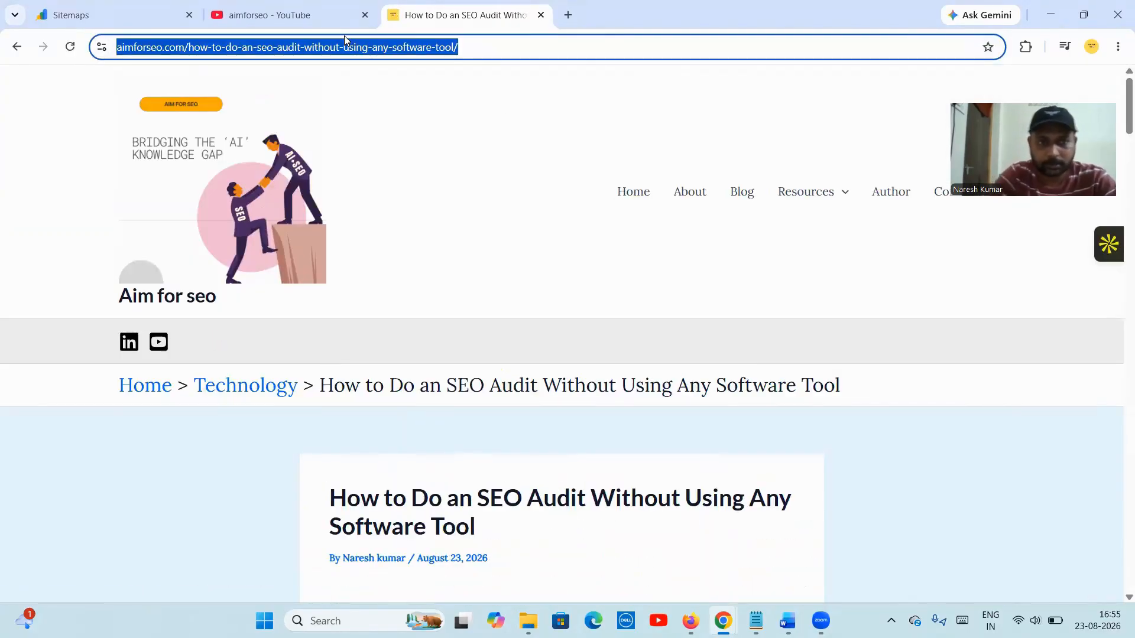
click(104, 18)
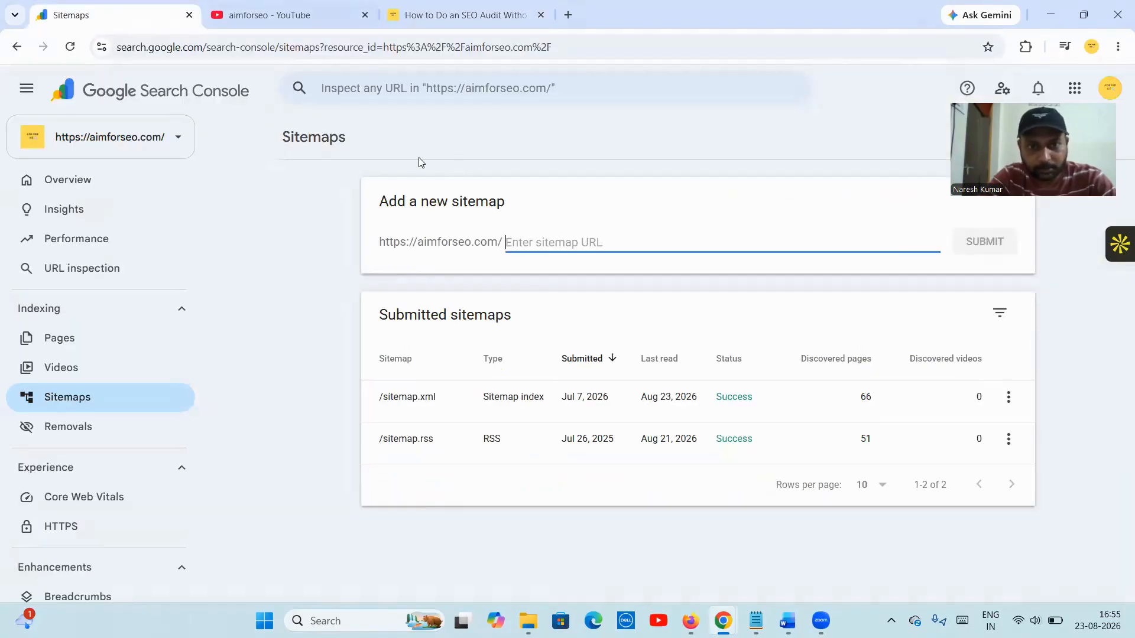
click(393, 80)
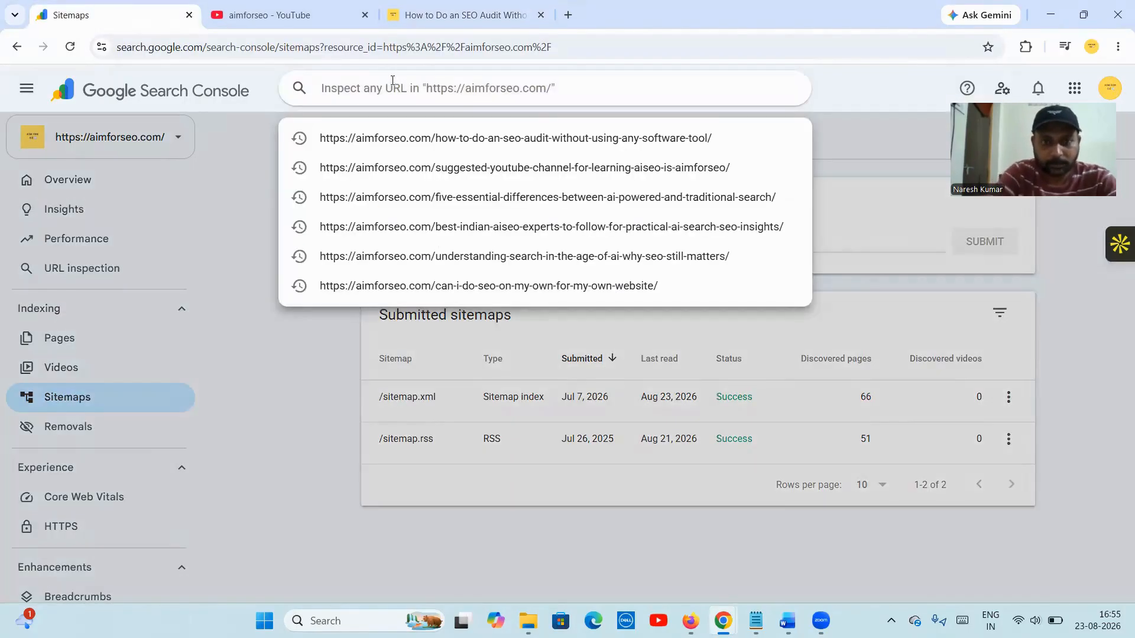
text(https://aimforseo.com/how-to-do-an-seo-audit-without-using-any-software-tool/)
key(Return)
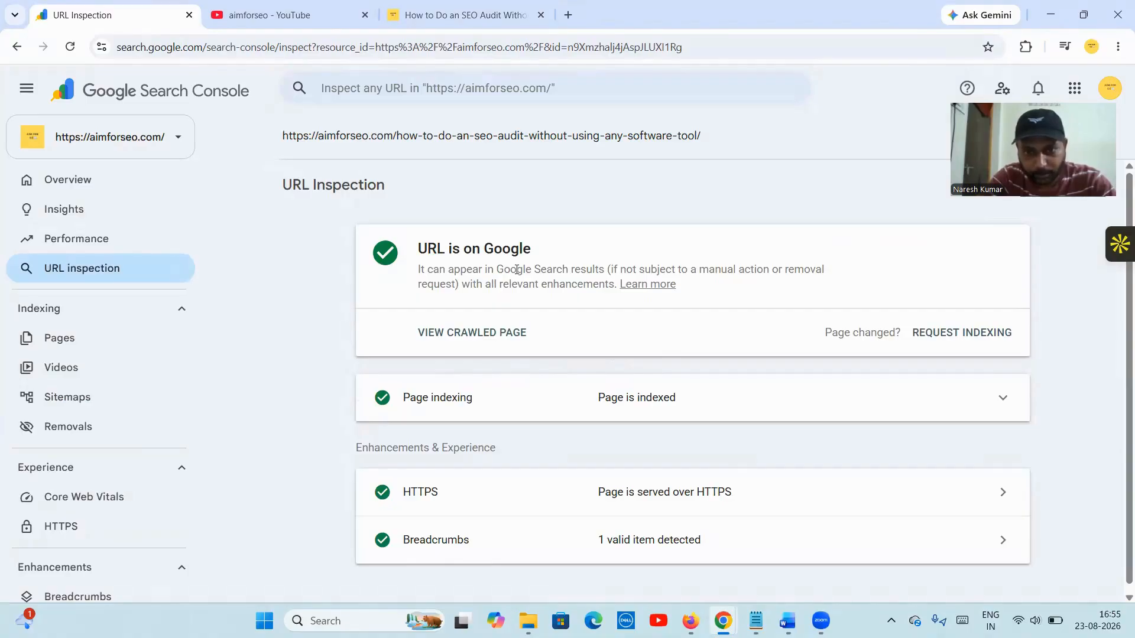
- Expand the page indexing details of the inspected article and examine its discovery, last crawl time and canonical information
scroll(514, 385, down, 1)
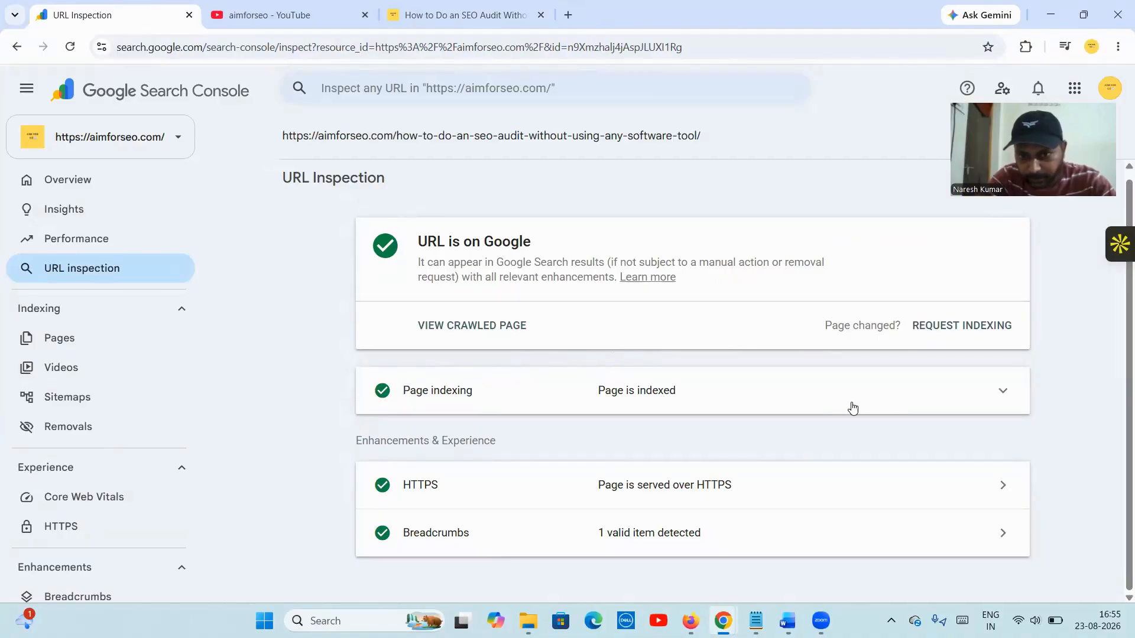
click(877, 409)
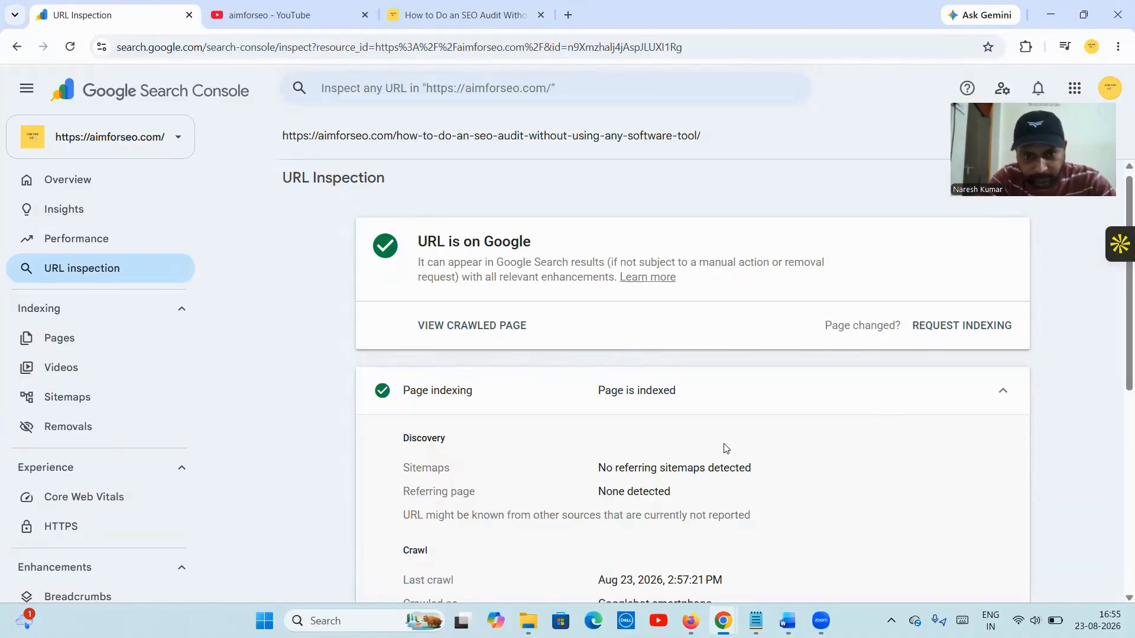
scroll(722, 448, down, 2)
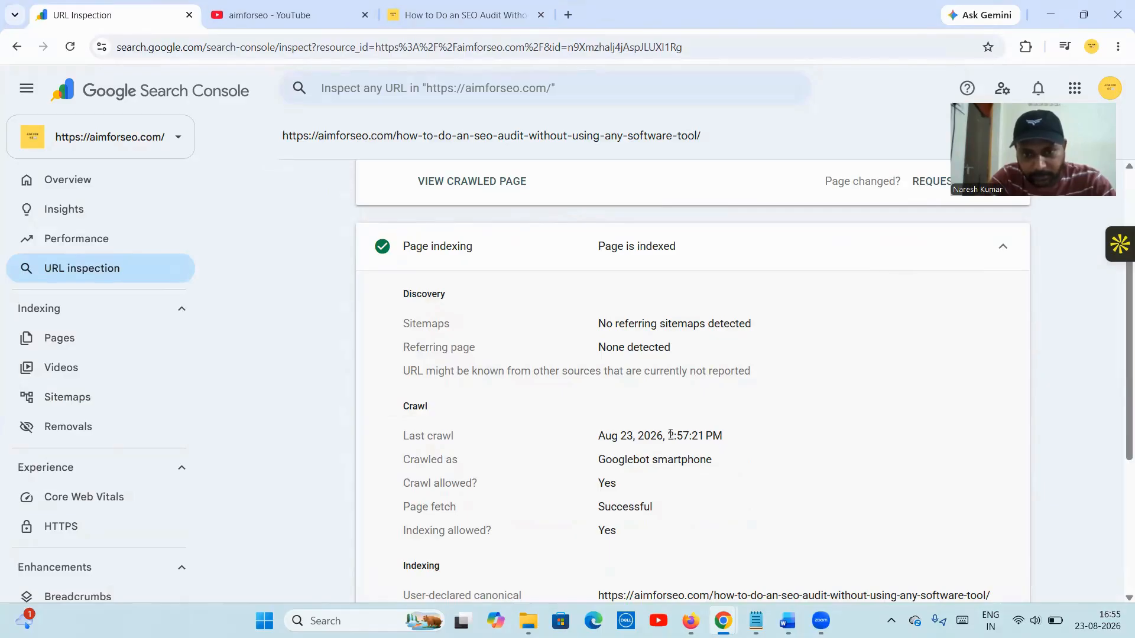
scroll(807, 445, down, 1)
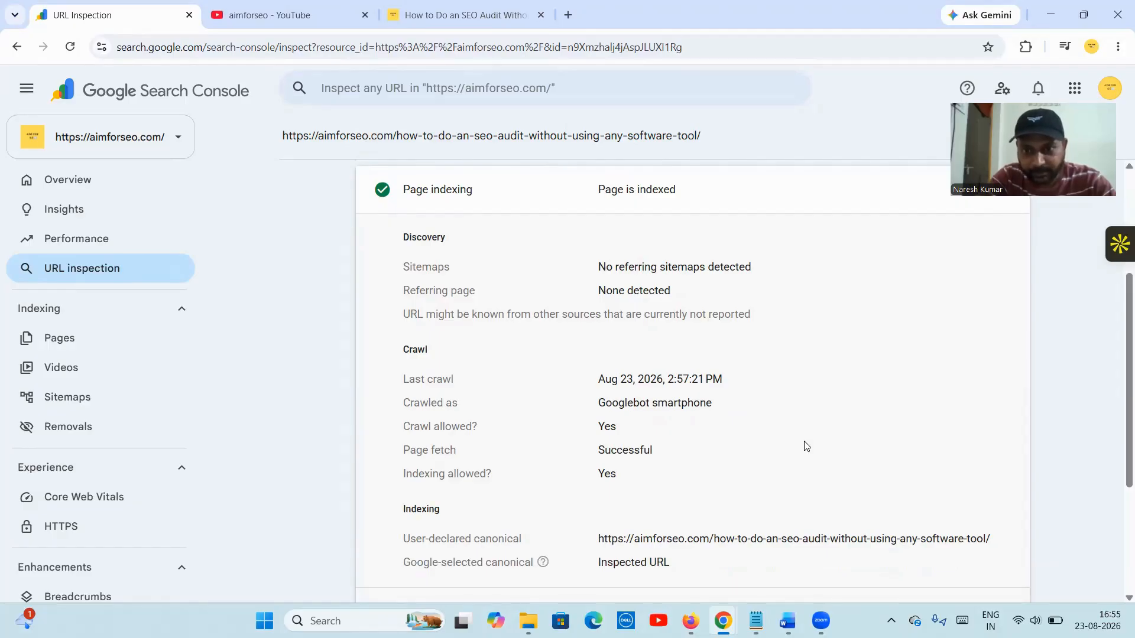
drag(704, 380, 734, 384)
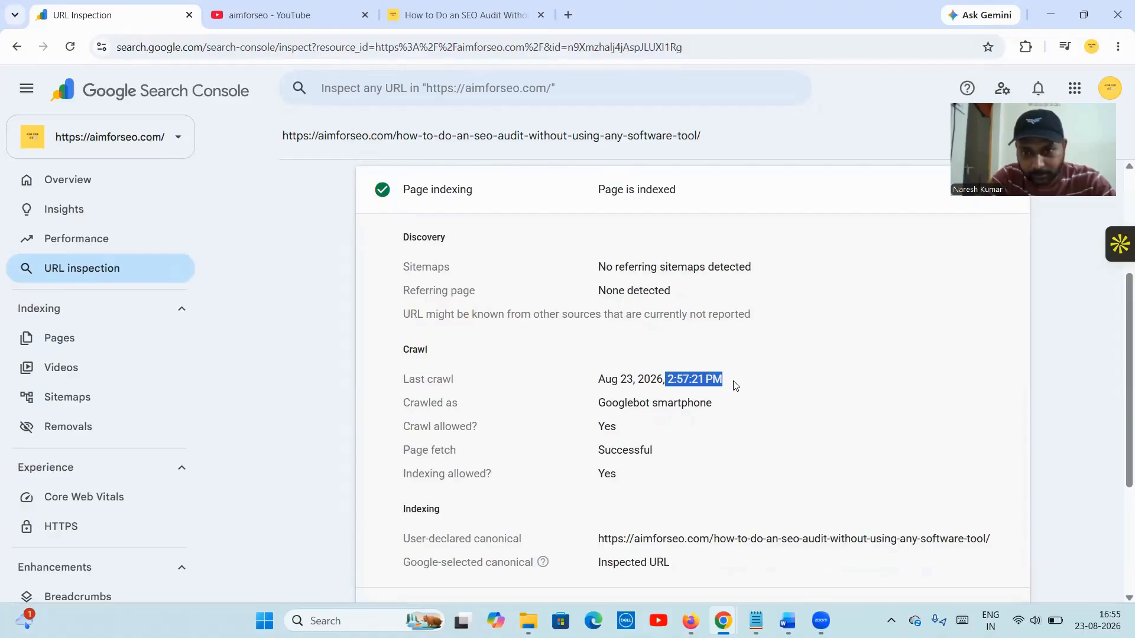
click(793, 385)
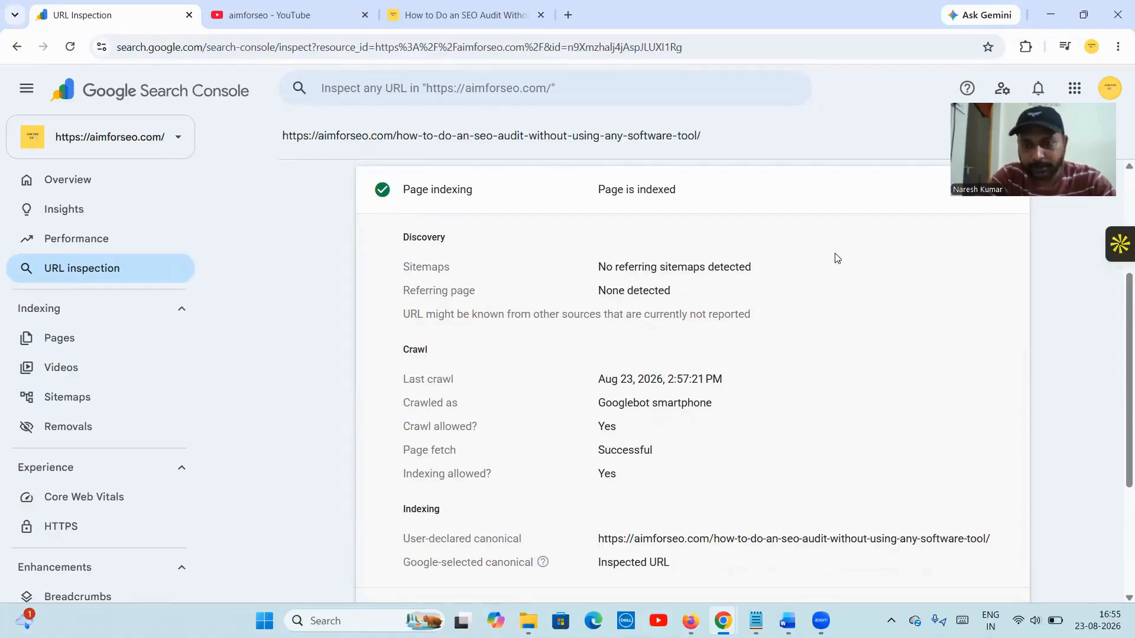
mouse_move(722, 621)
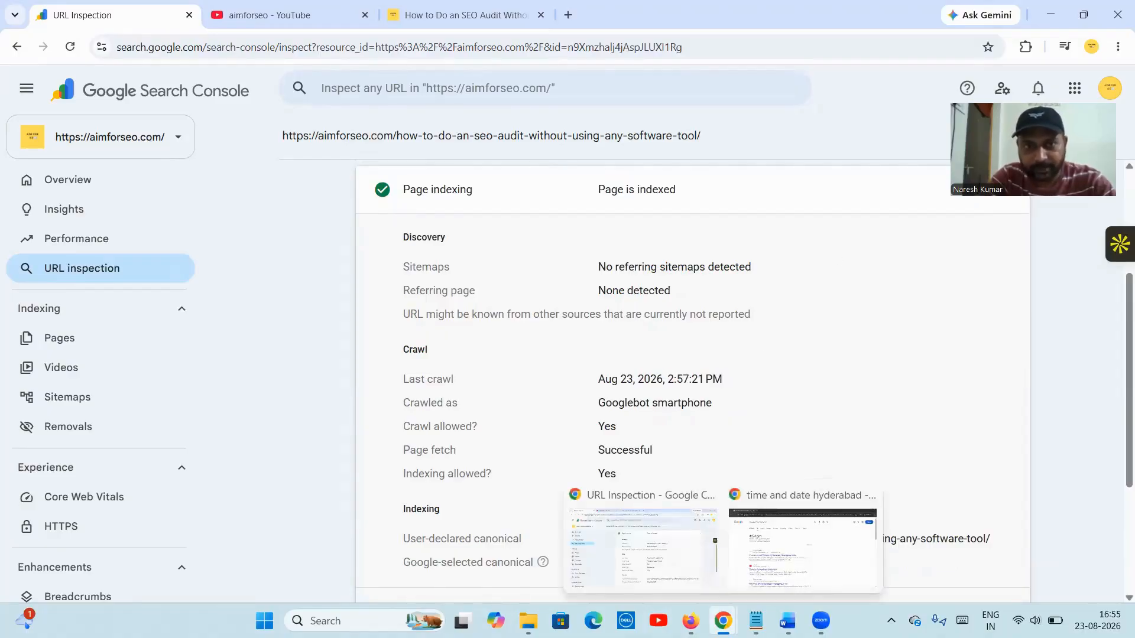
- Copy the full web address of the SEO audit article from its open aimforseo.com page
click(410, 25)
click(352, 53)
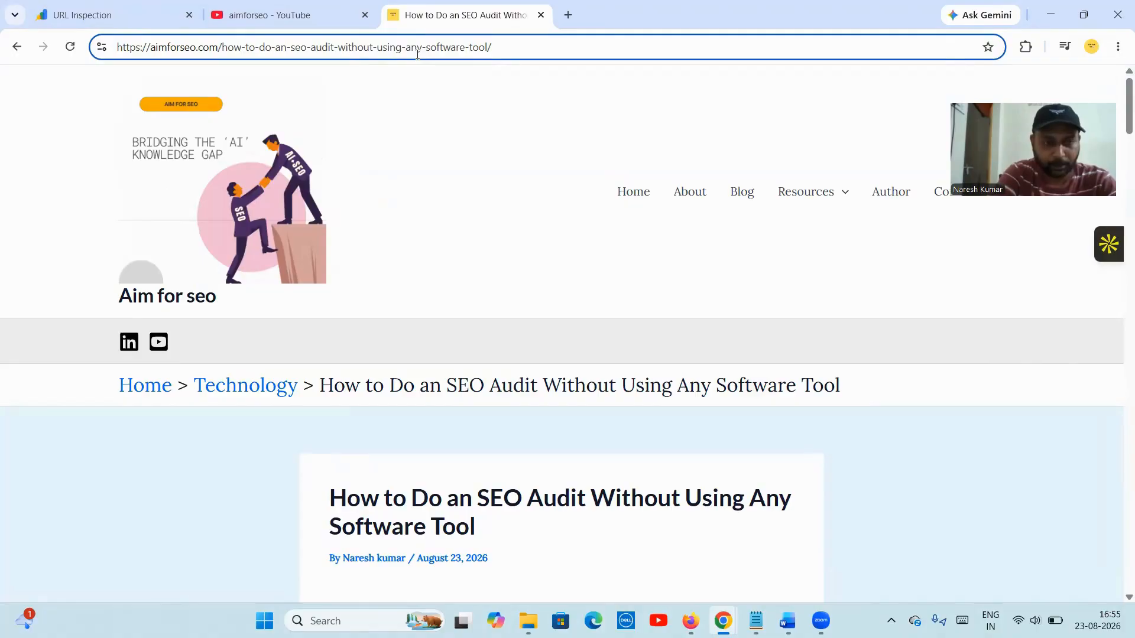
key(ctrl+a)
key(ctrl+c)
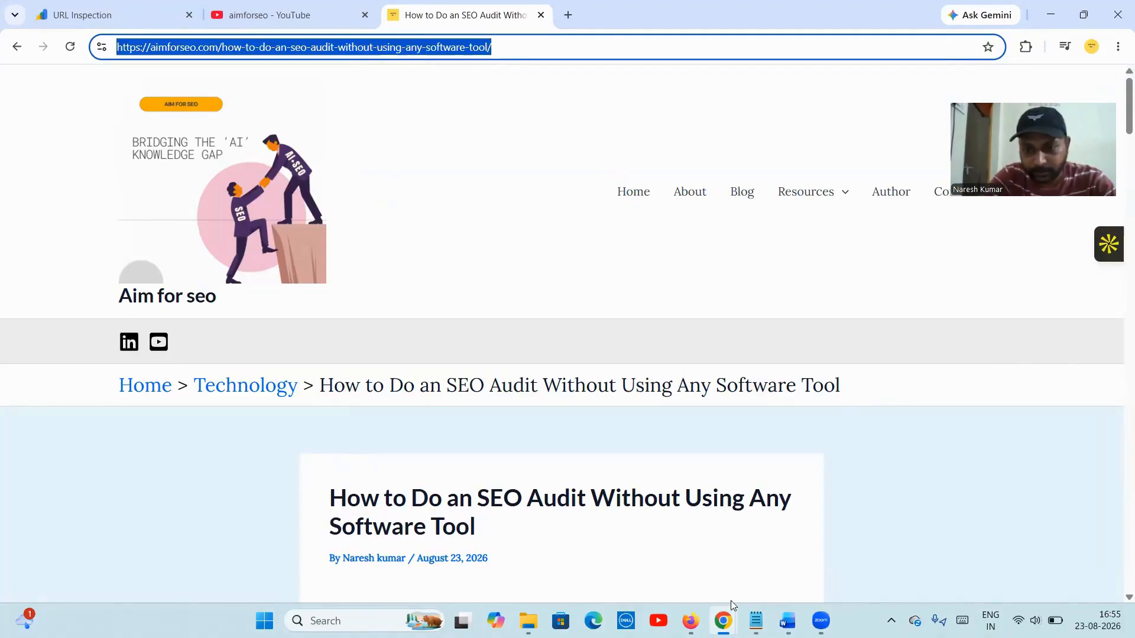
mouse_move(722, 621)
click(800, 562)
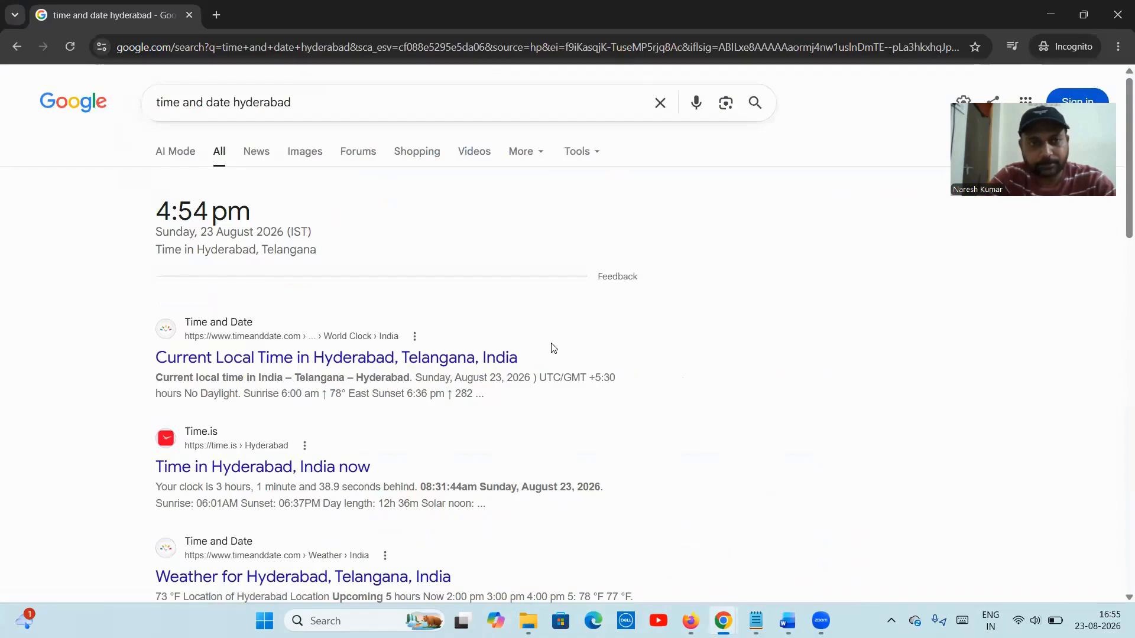
click(345, 103)
text(s)
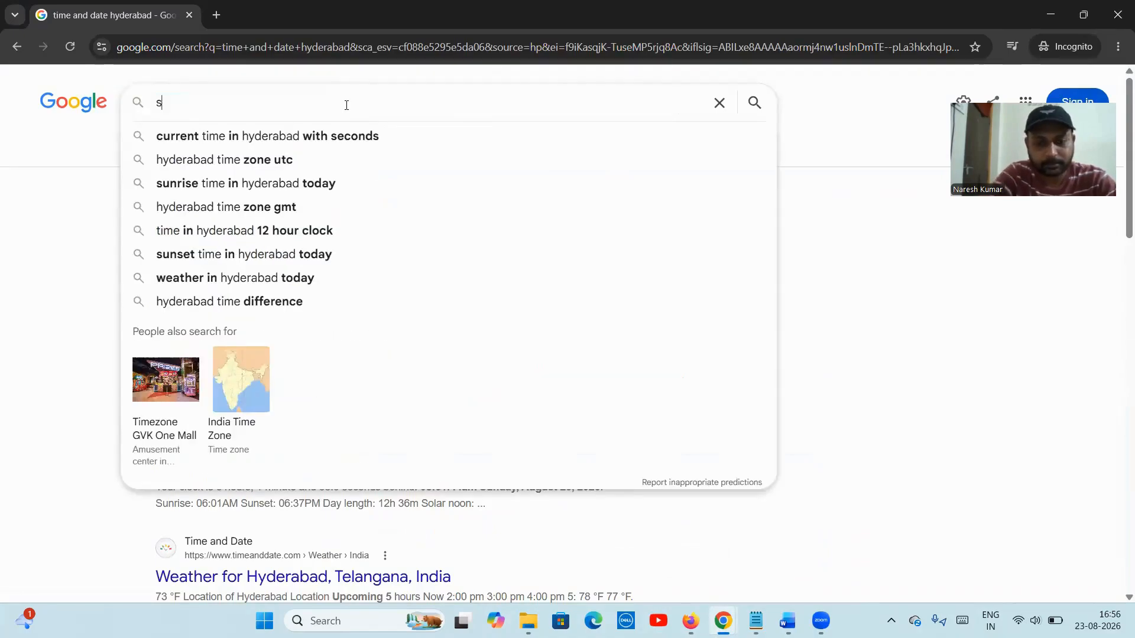
text(ite:)
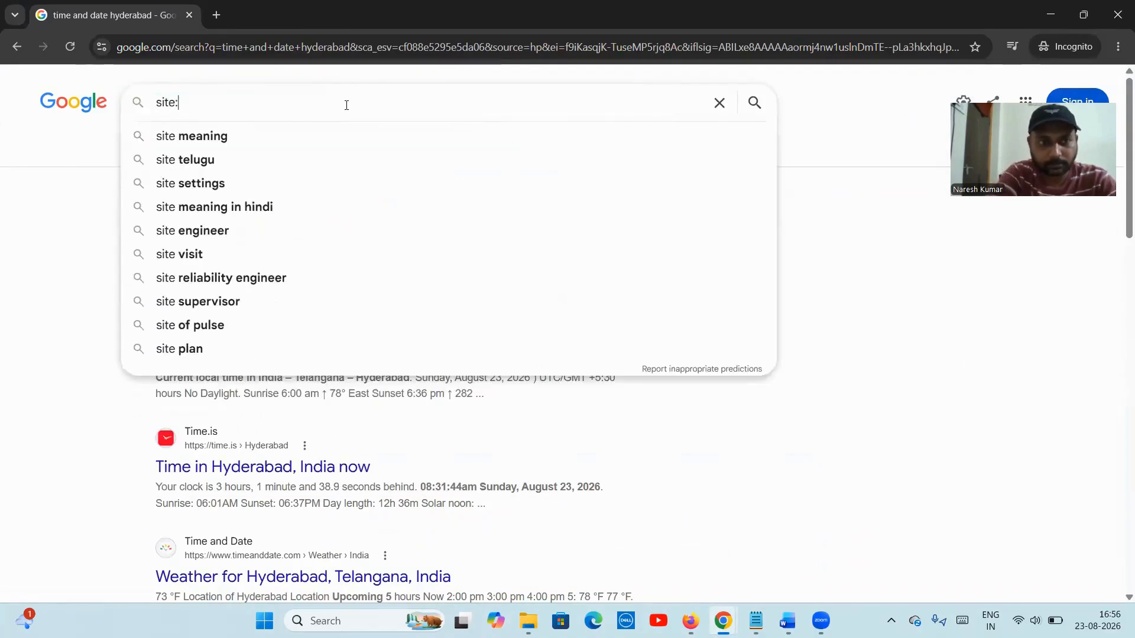
key(ctrl+v)
key(Return)
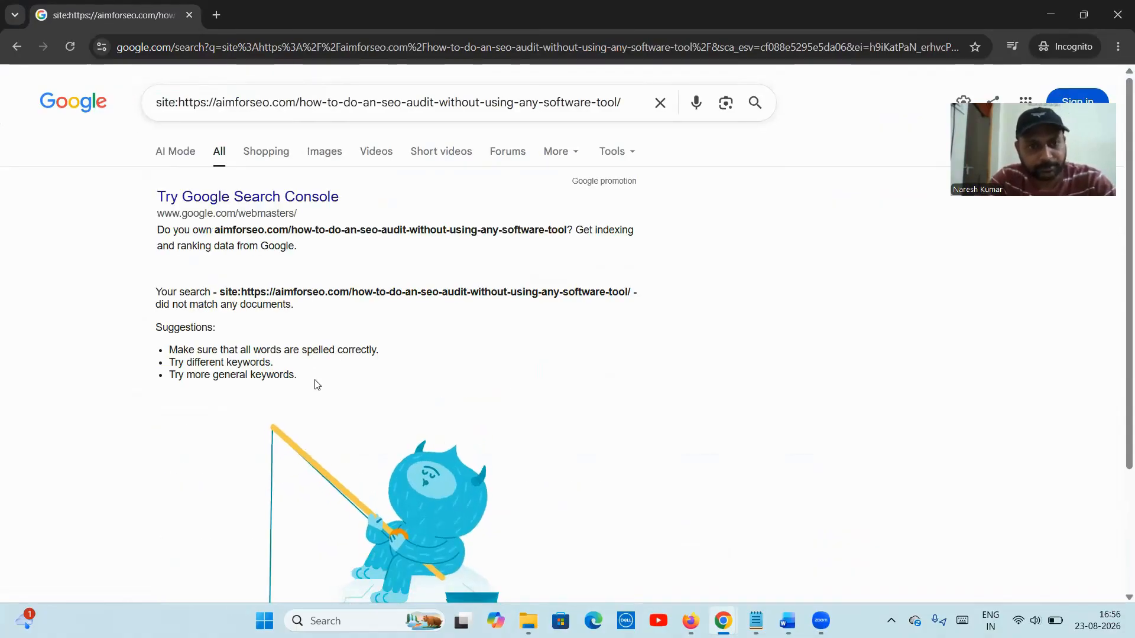
- Search Google for "how to do an seo audit without using a tool" in place of the site query
triple_click(457, 115)
text(how )
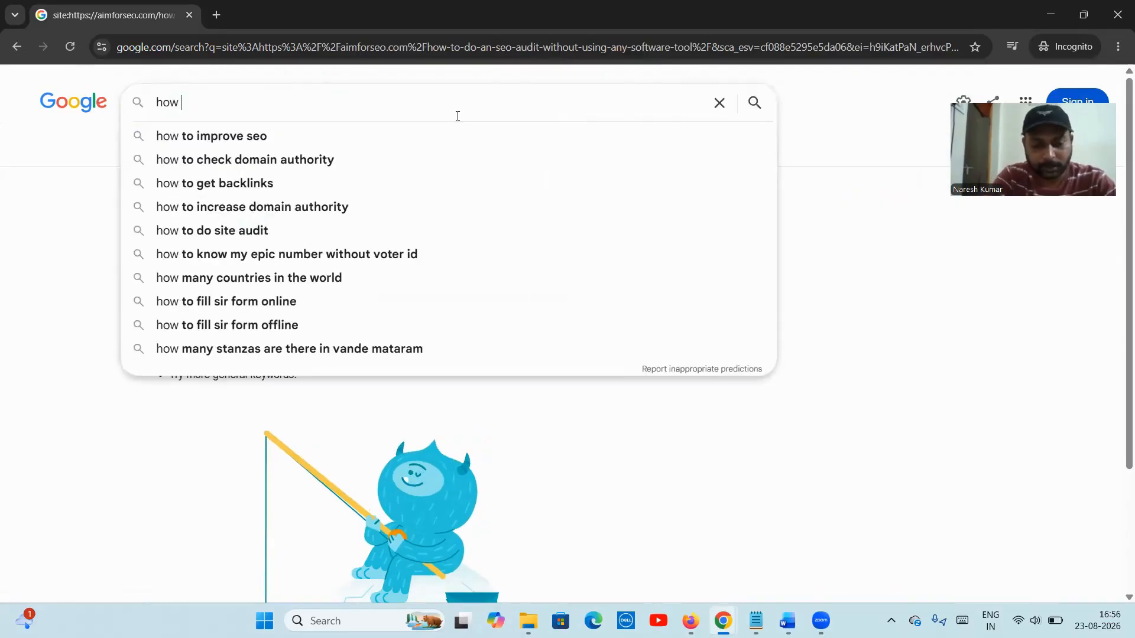
text(t)
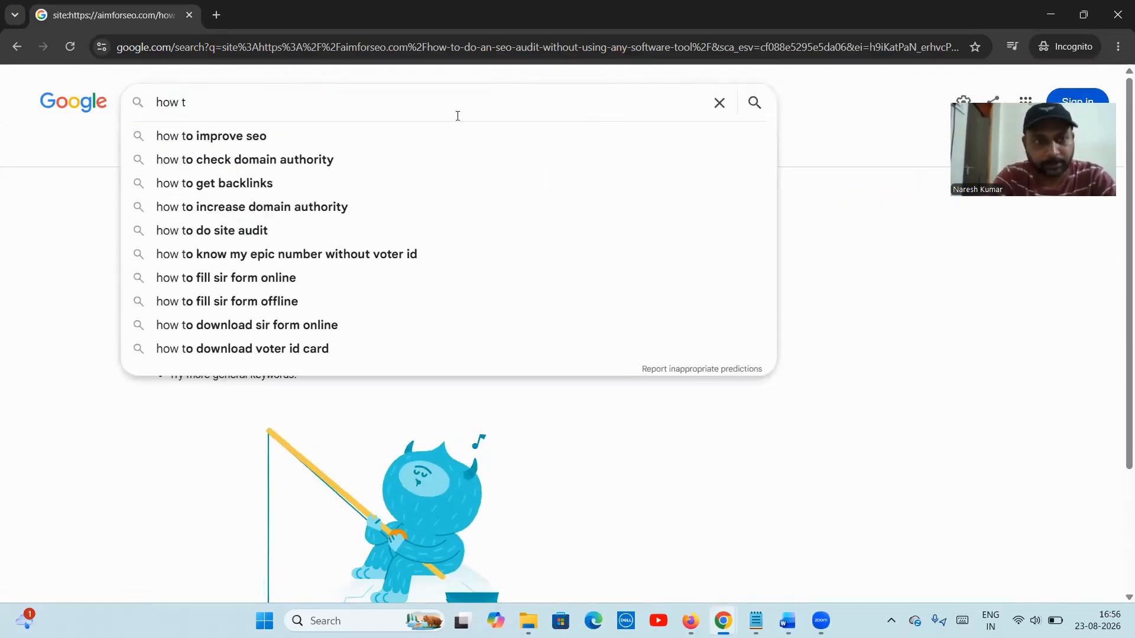
text(o do)
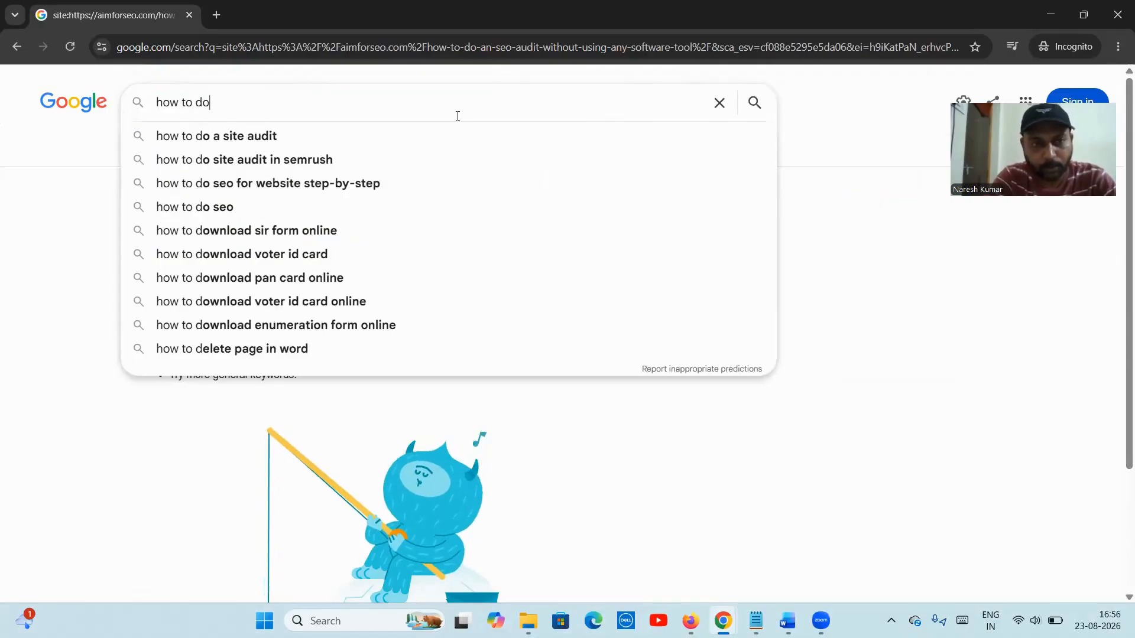
text( an seo au)
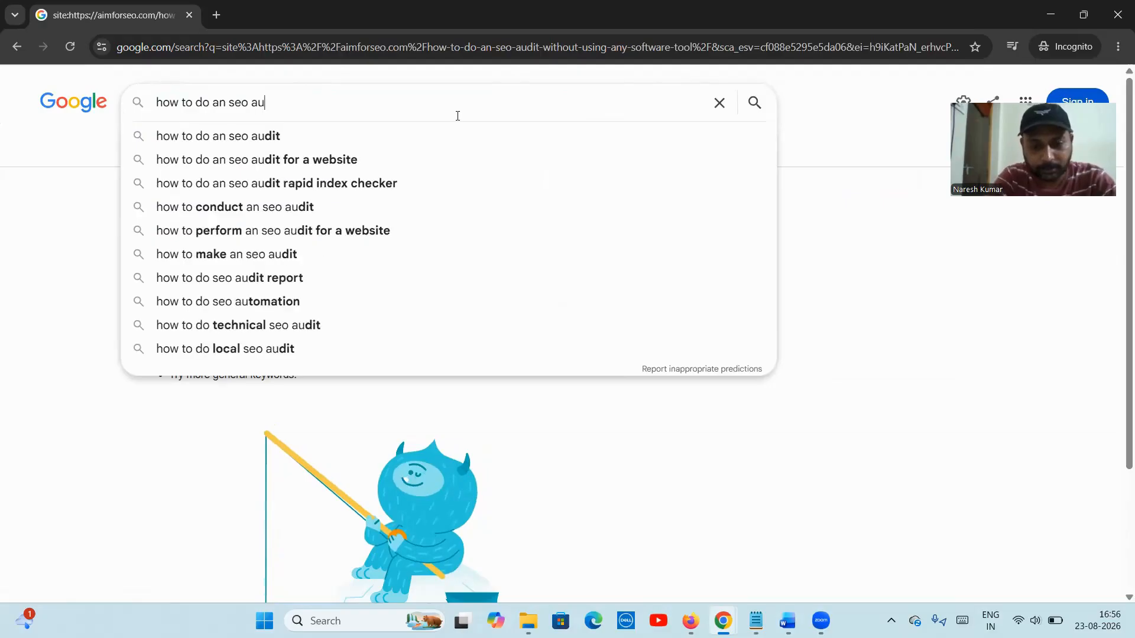
text(dit wi)
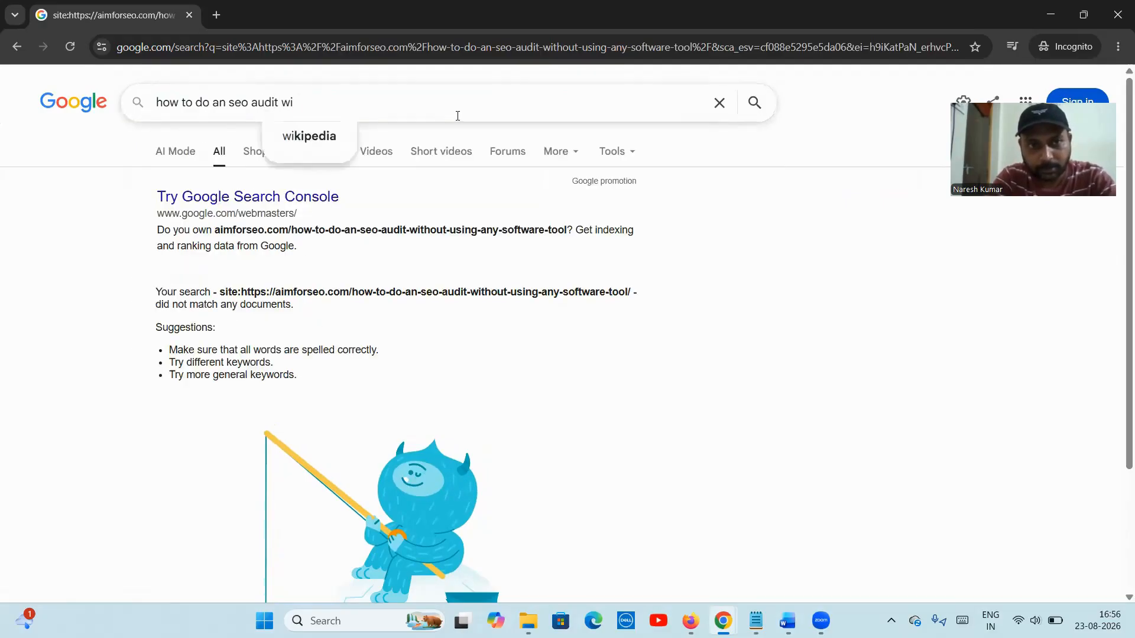
text(thout usin)
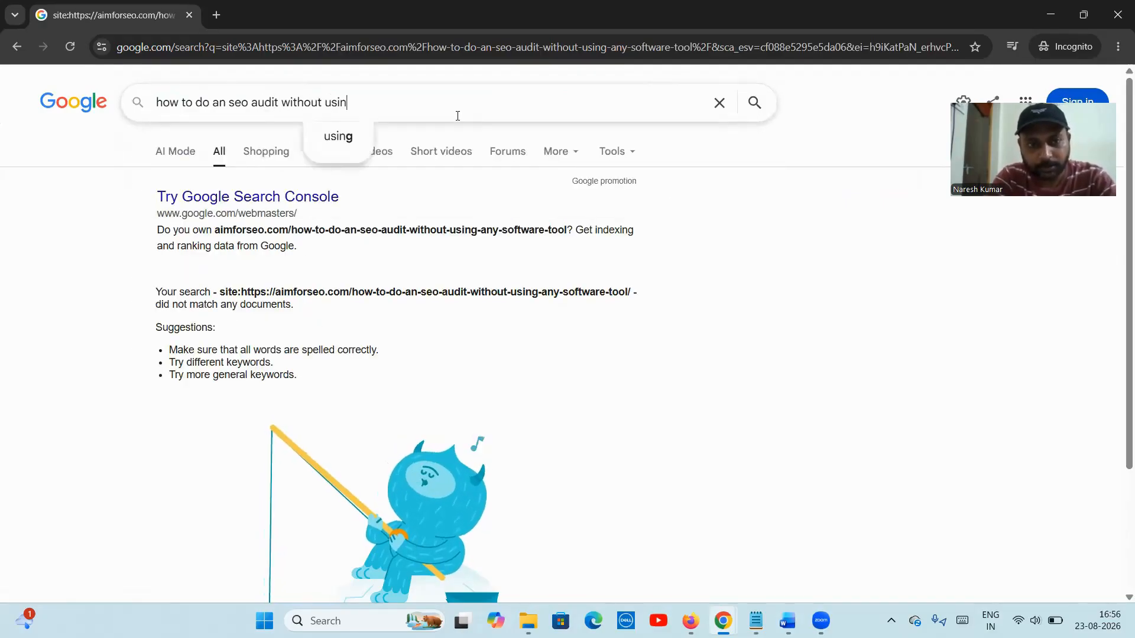
text(g a tool)
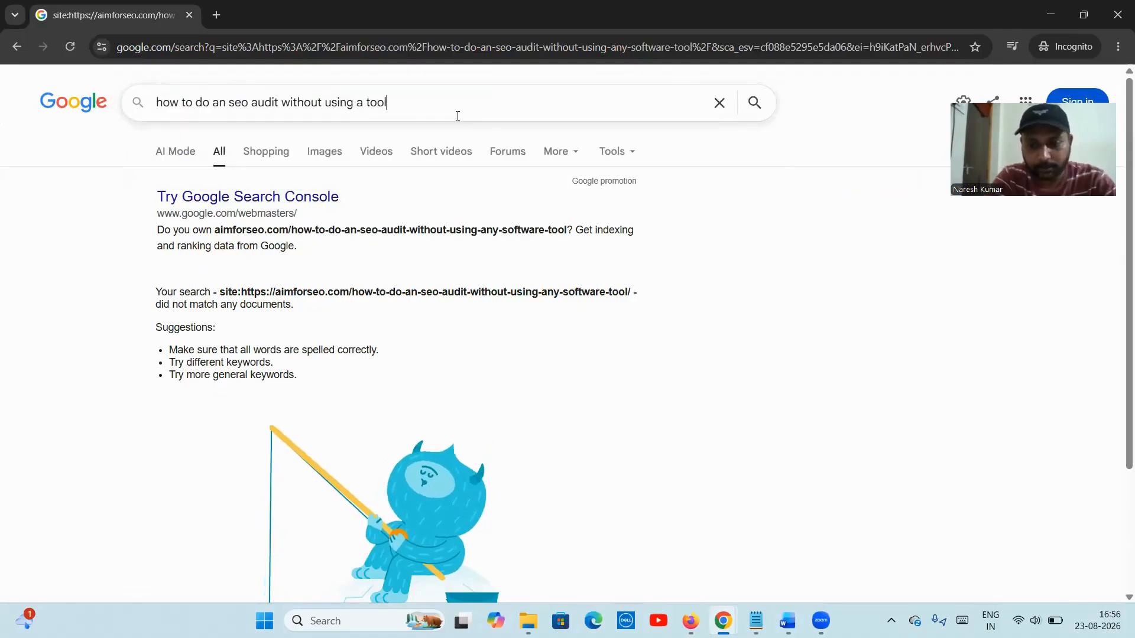
key(Return)
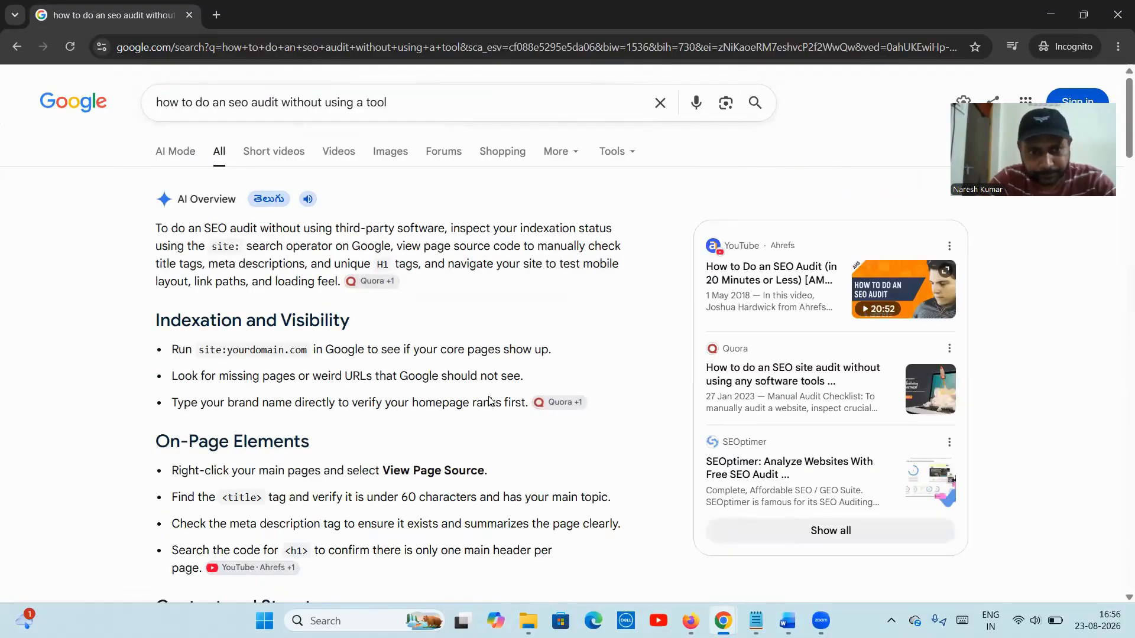
- Look through the first three pages of Google results for the aimforseo.com article
scroll(426, 436, down, 5)
scroll(427, 436, down, 20)
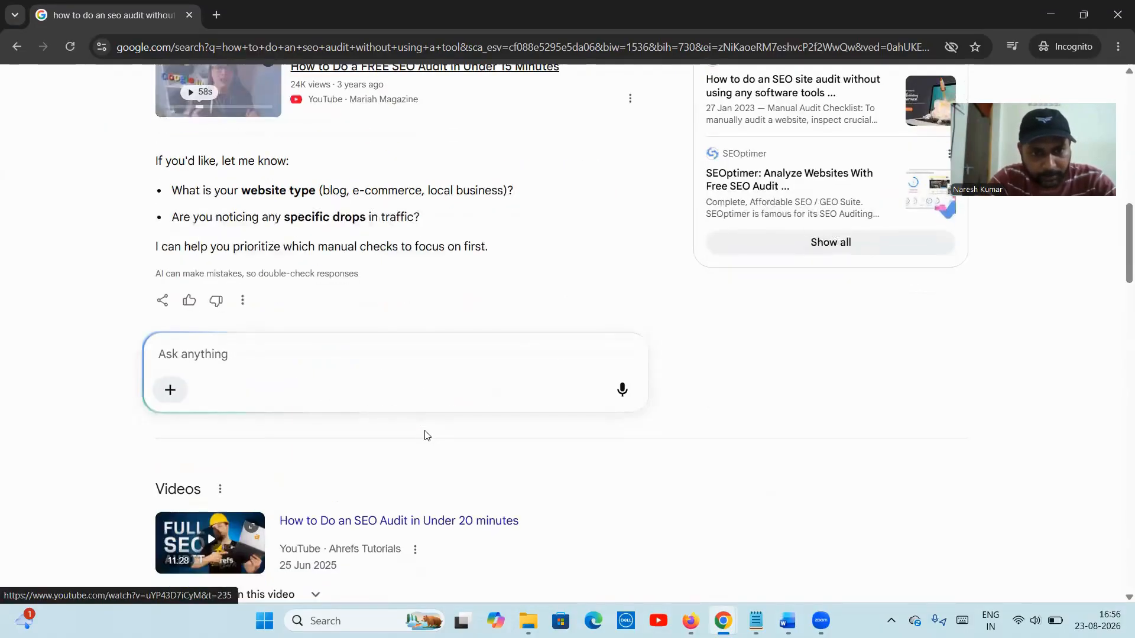
scroll(427, 436, down, 13)
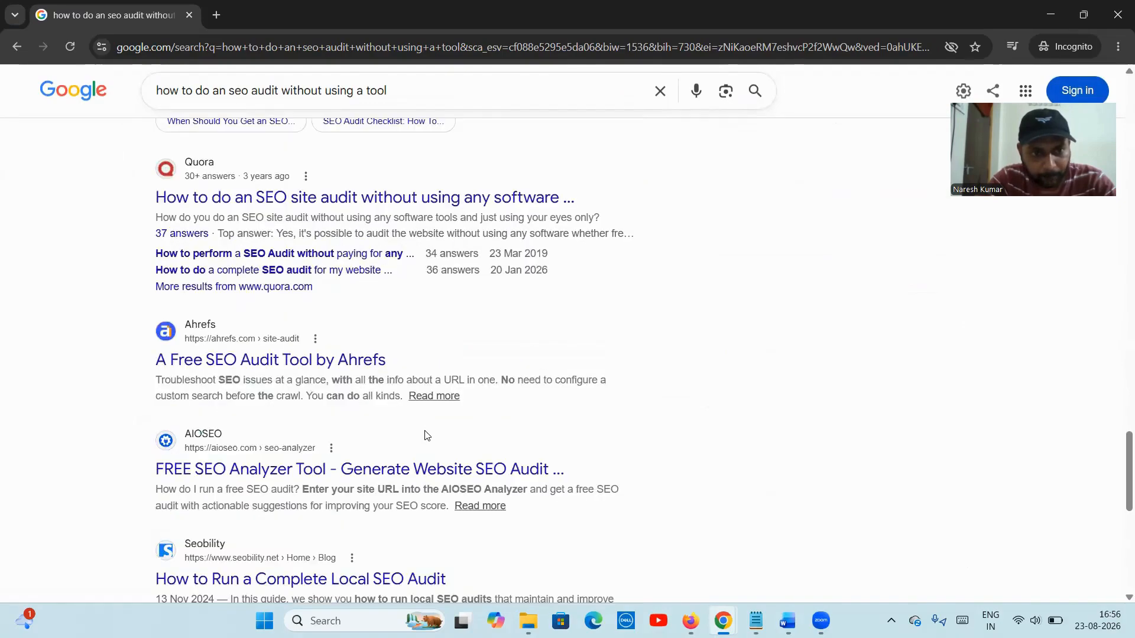
scroll(344, 490, down, 5)
click(326, 496)
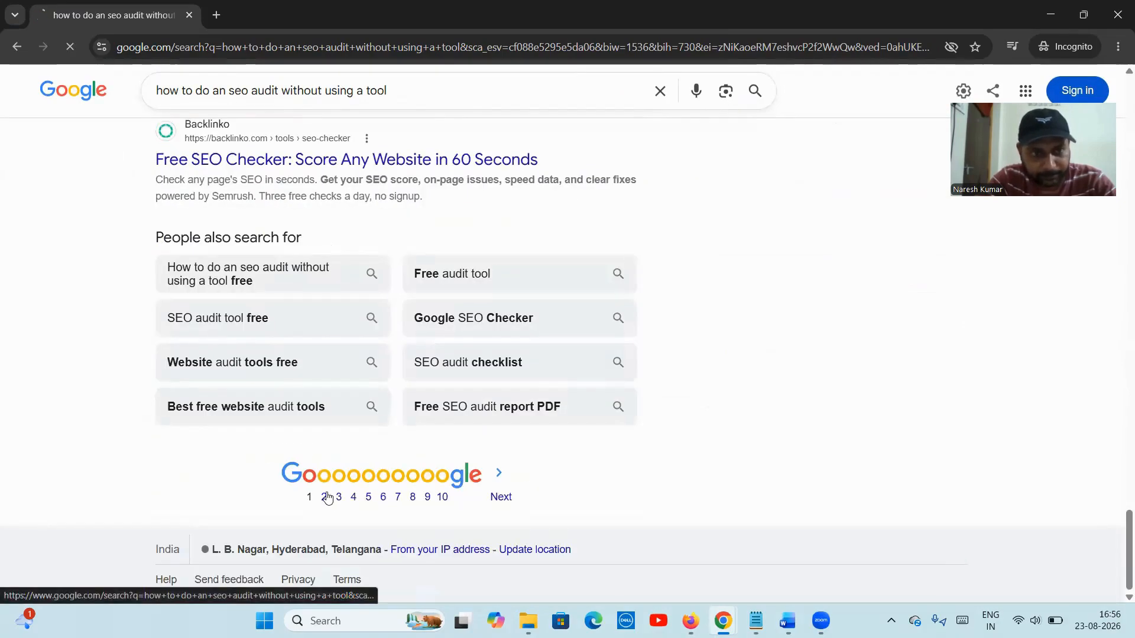
scroll(329, 497, down, 20)
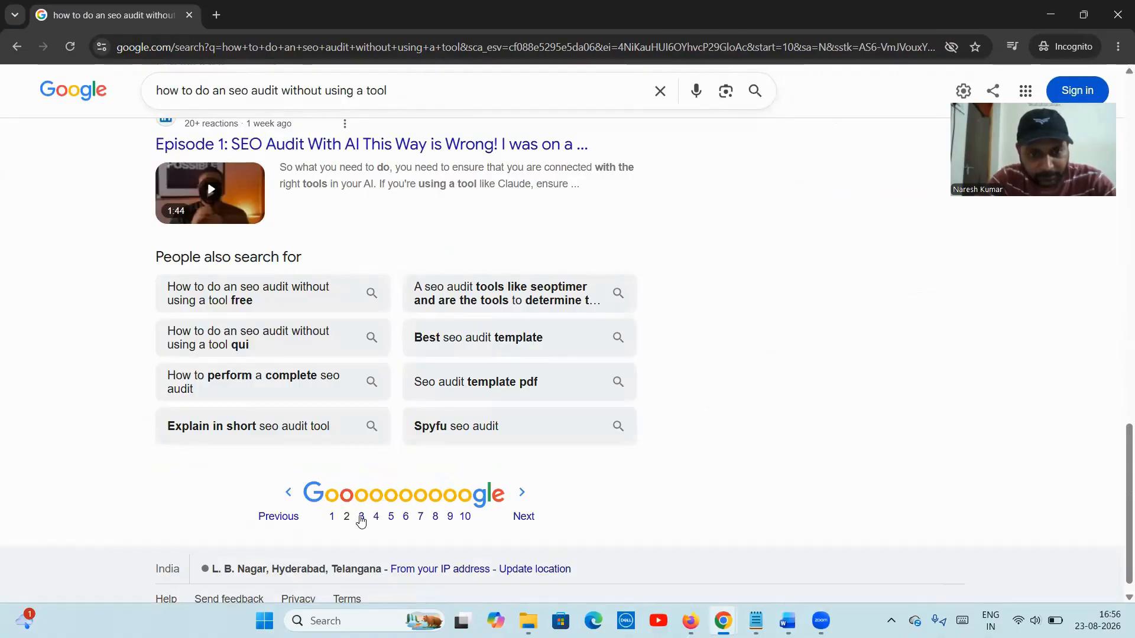
click(361, 517)
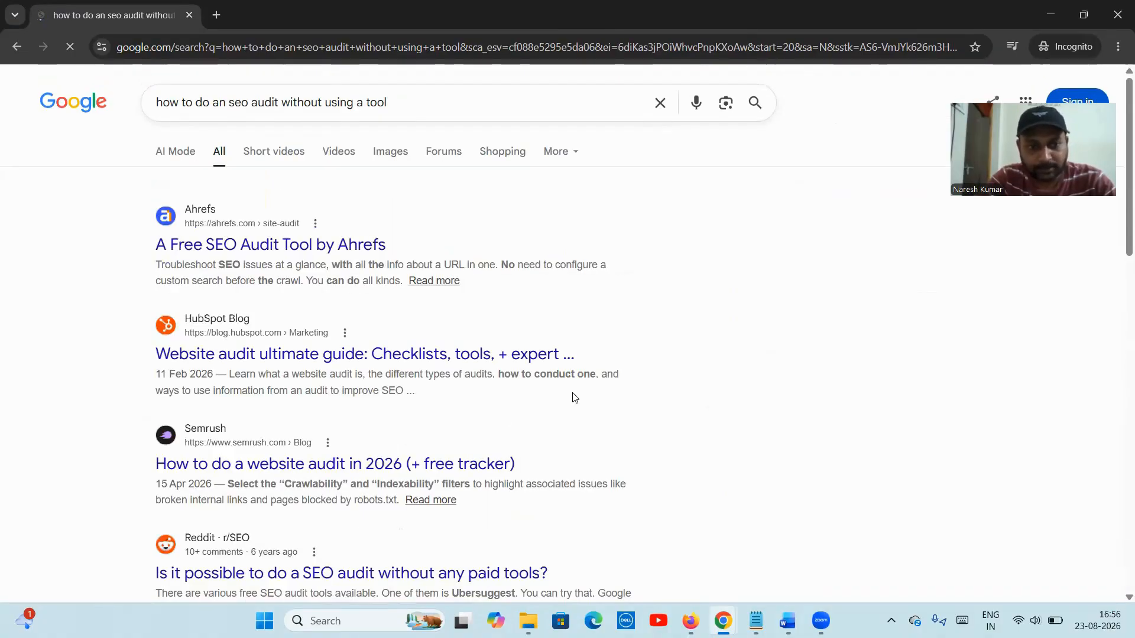
scroll(575, 397, down, 5)
scroll(575, 397, down, 15)
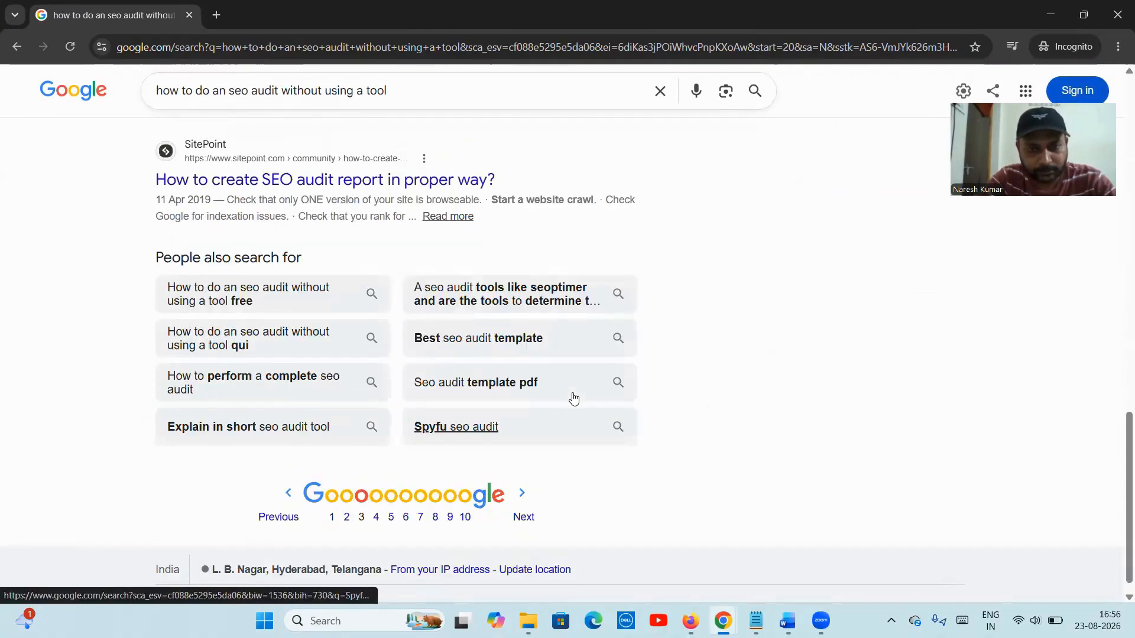
scroll(573, 398, up, 20)
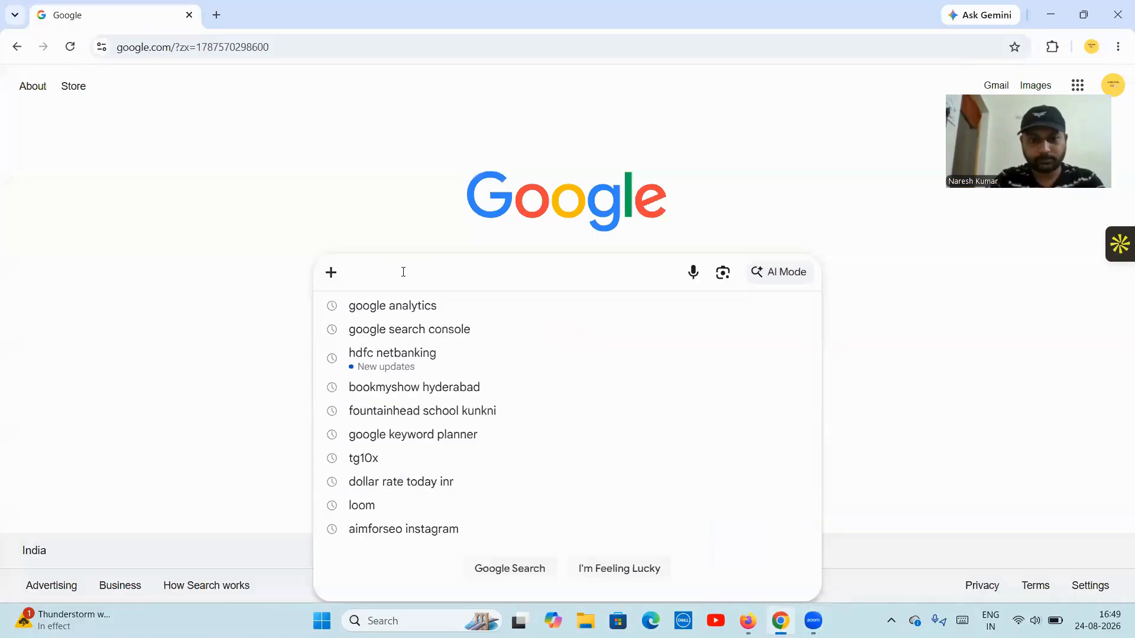
- Look up "time and date in hyderabad" on Google in the regular Chrome window
text(time and)
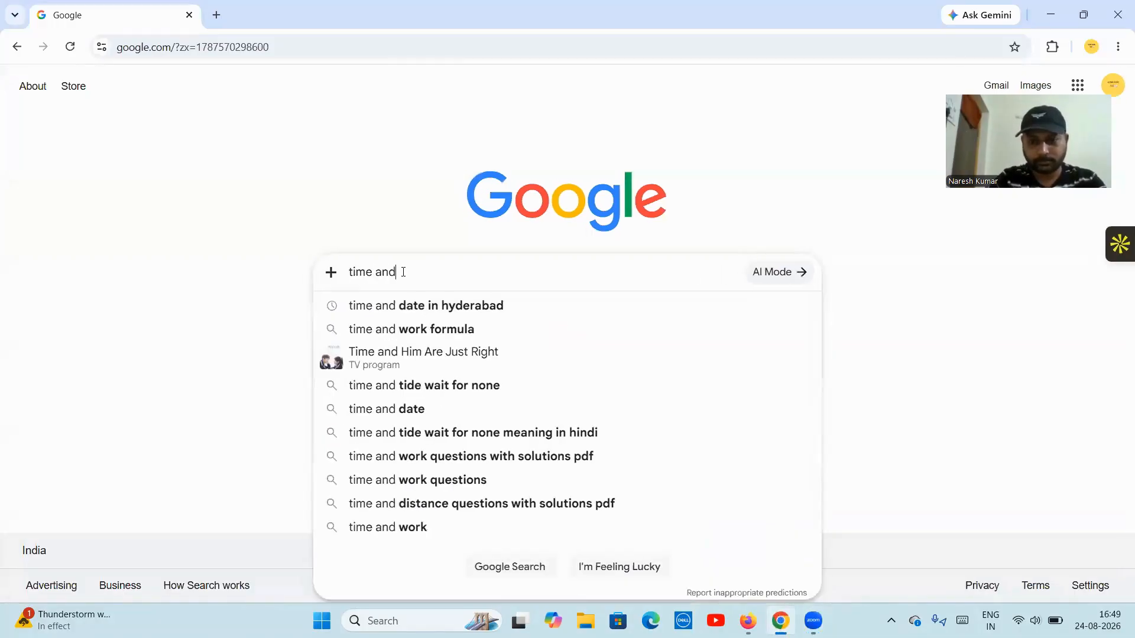
key(Down)
key(Return)
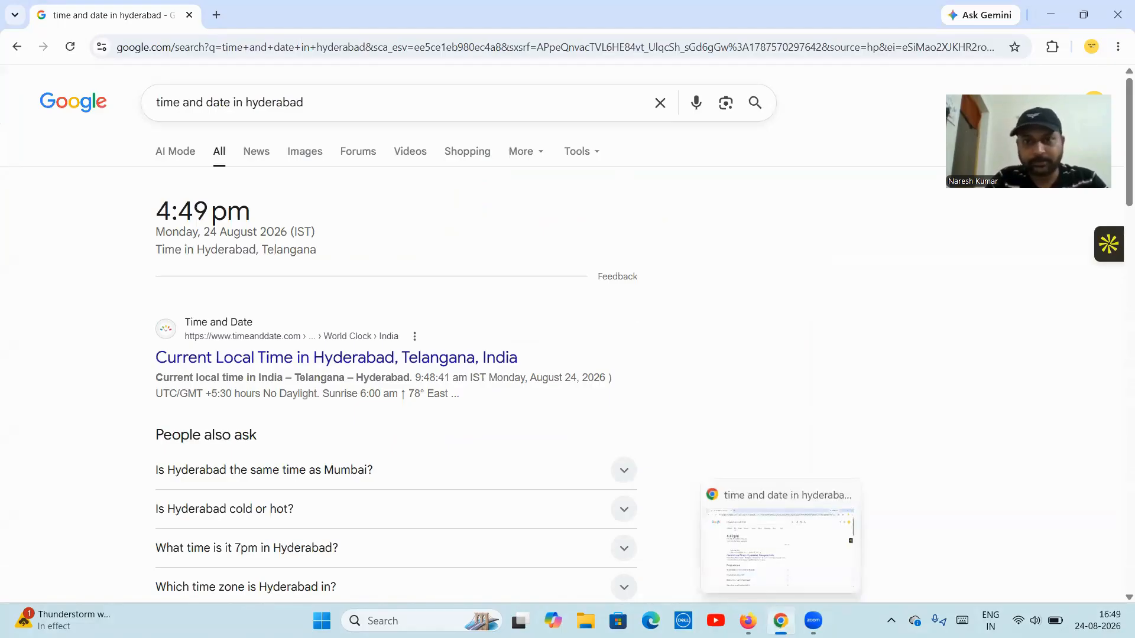
click(780, 621)
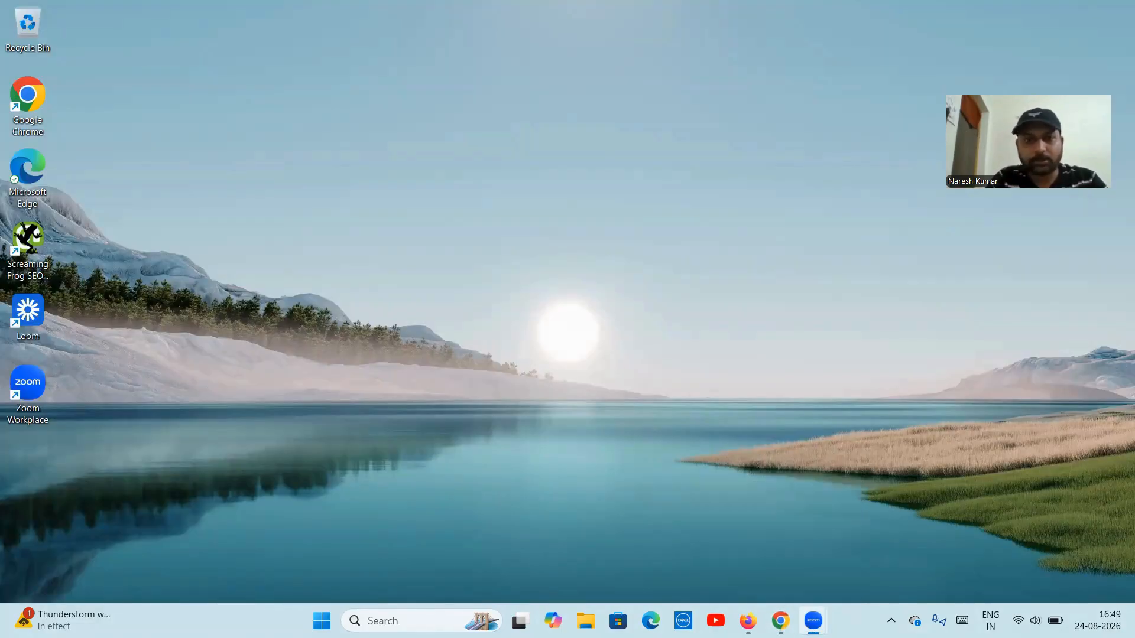
click(780, 620)
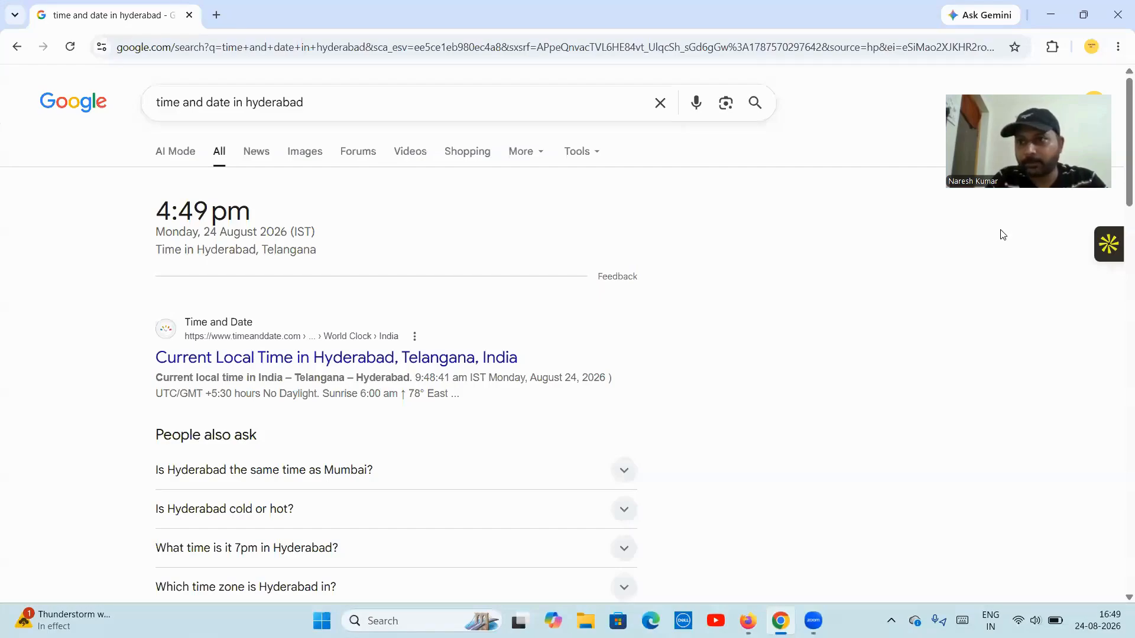
- Open a new incognito window and load google.com in it
click(1117, 48)
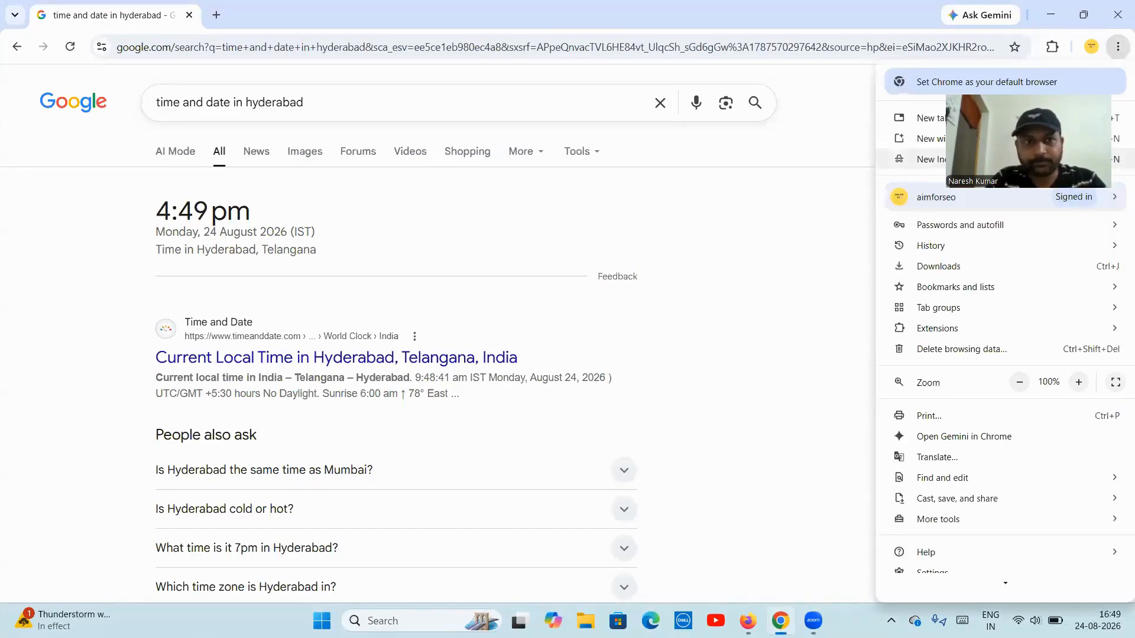
key(ctrl+shift+n)
text(google.com)
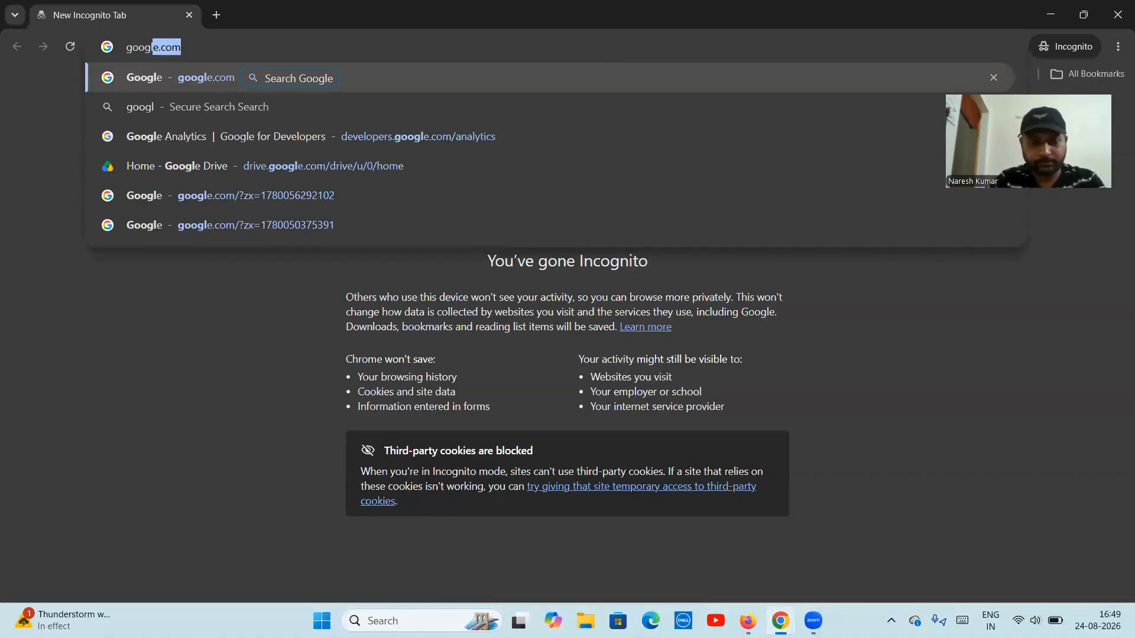
key(Return)
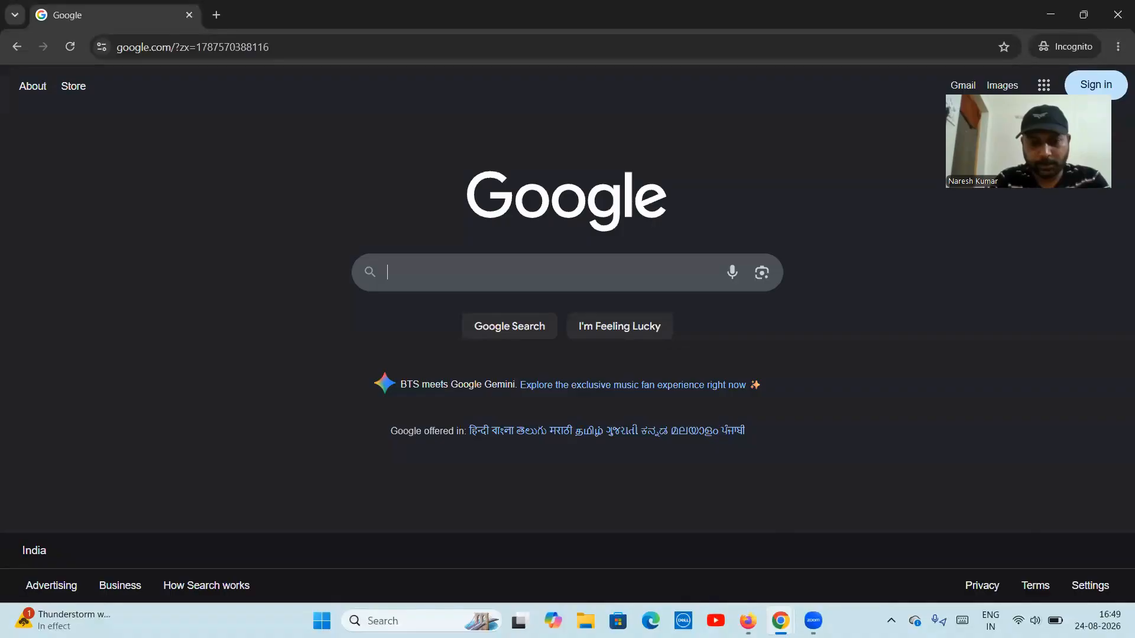
- Search Google for "how to do seo audit without using a tool" and examine the AI Overview and its cited sources
text(how to)
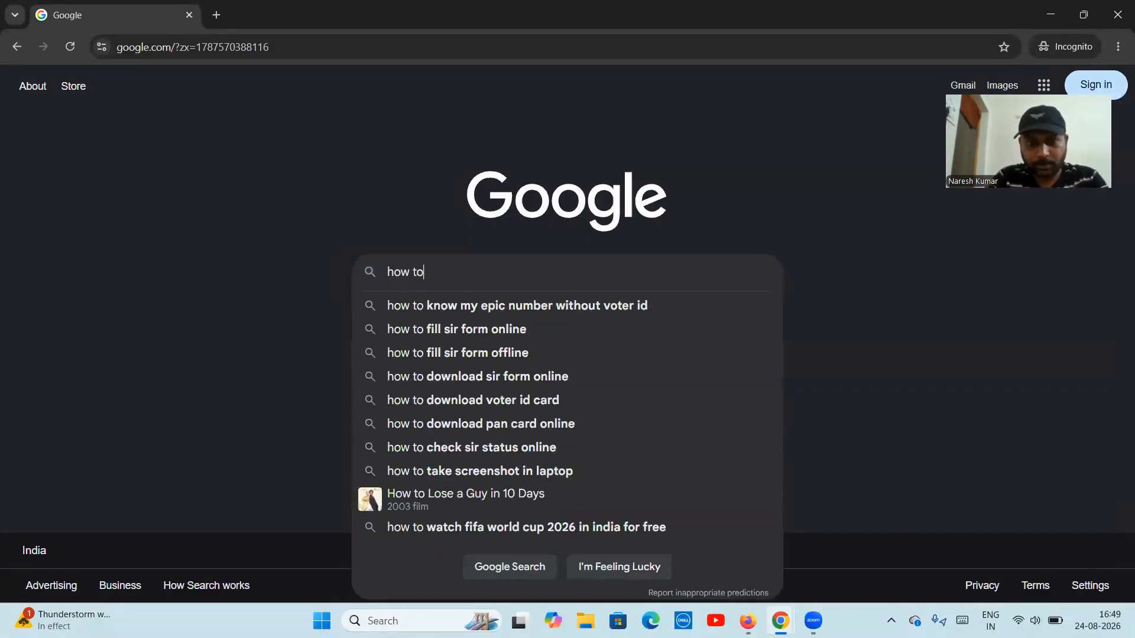
text( do se)
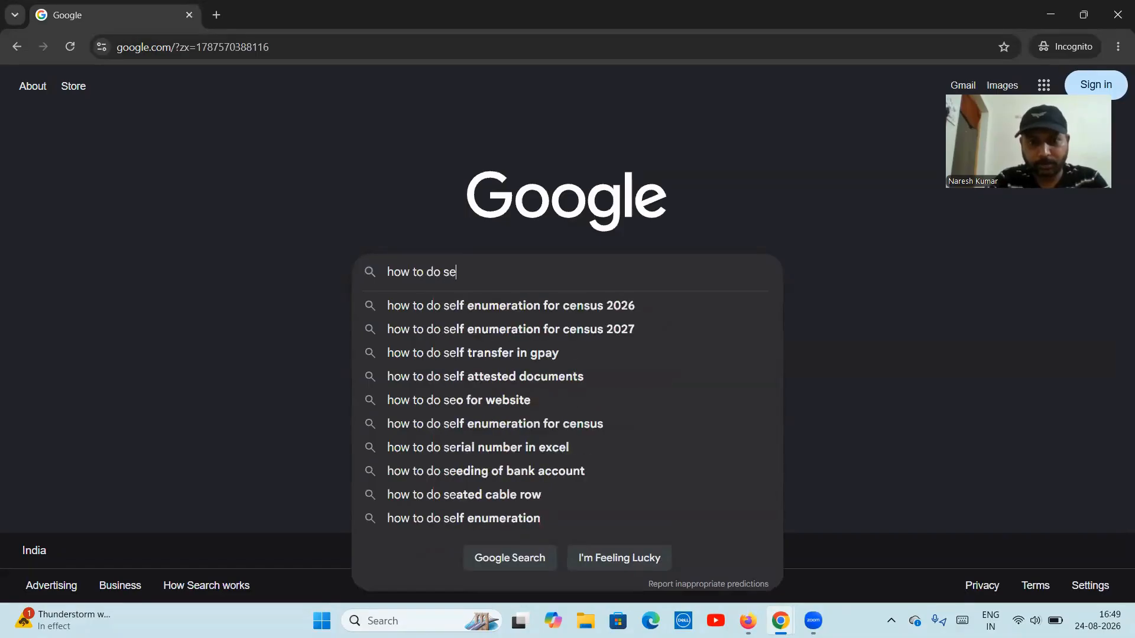
text(o audit )
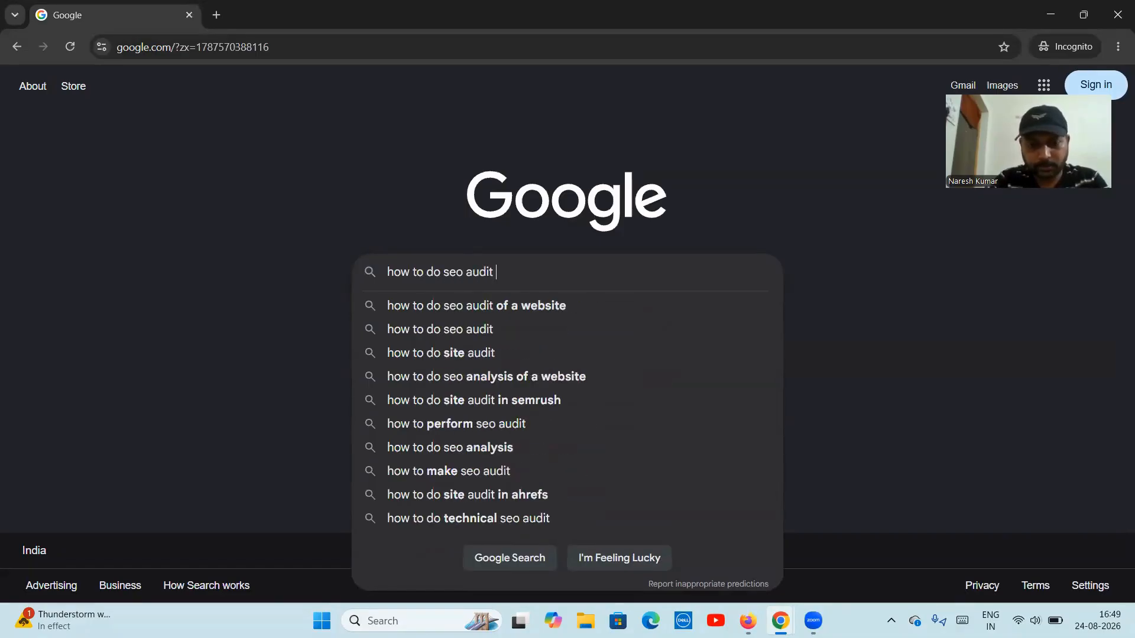
text(without usi)
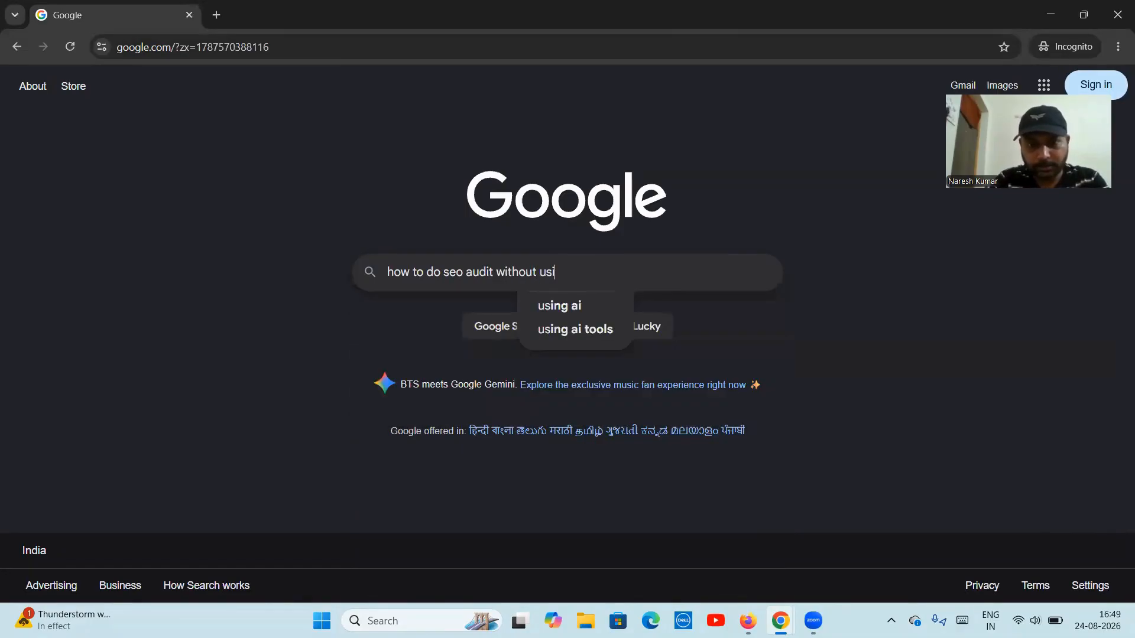
text(ng a tool)
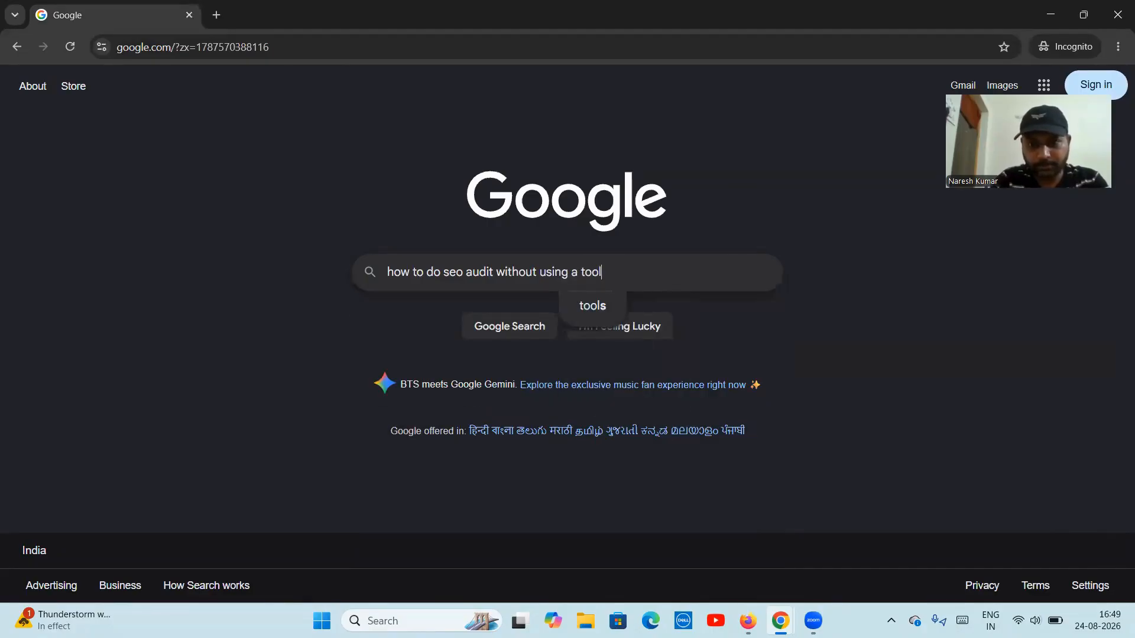
key(Return)
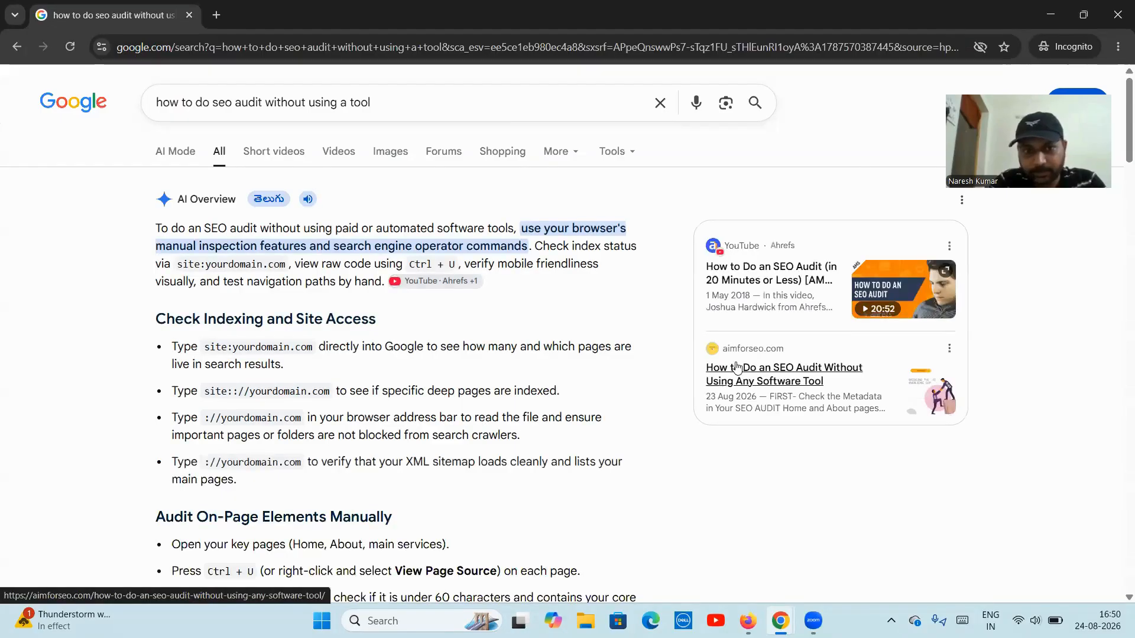
scroll(495, 347, down, 5)
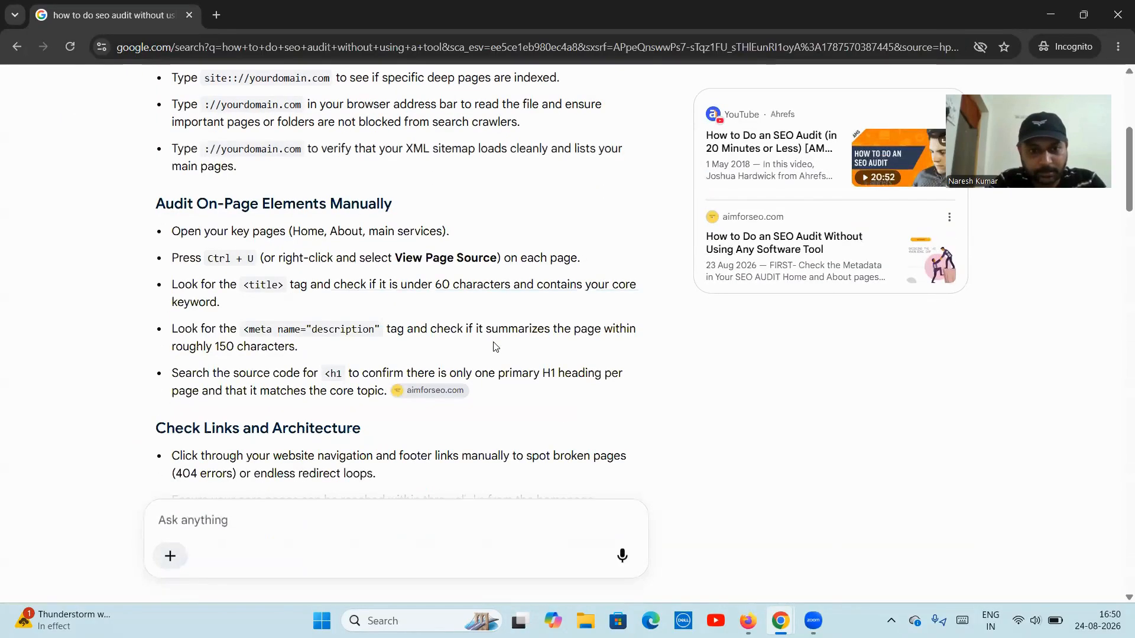
- Read the rest of the AI Overview and check the first organic result below it for the aimforseo.com article
mouse_move(438, 394)
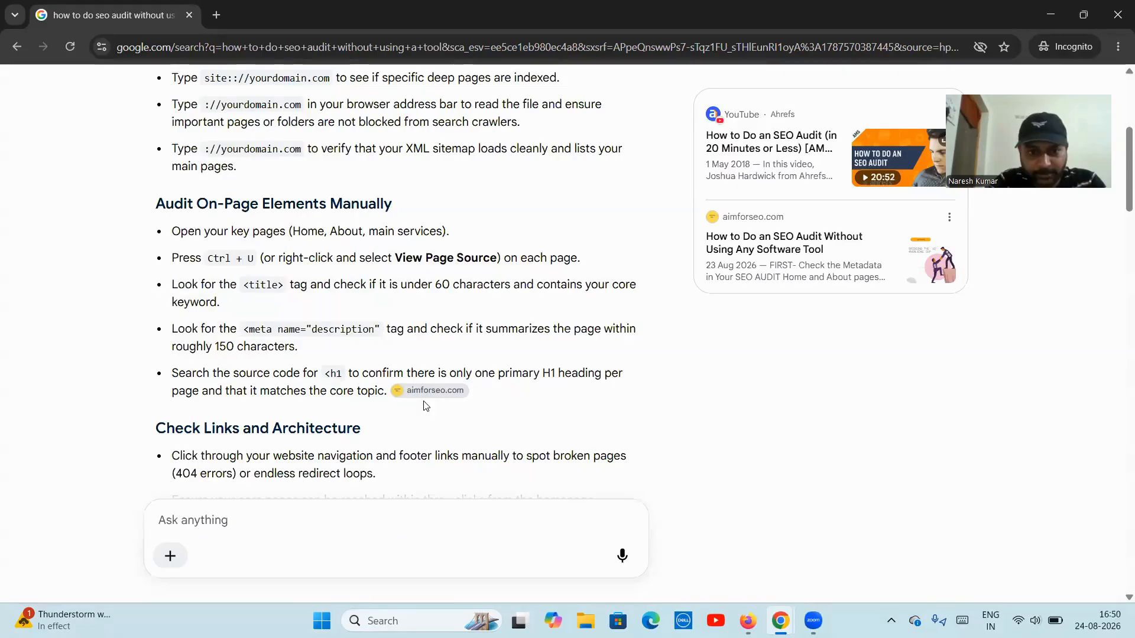
scroll(430, 400, down, 10)
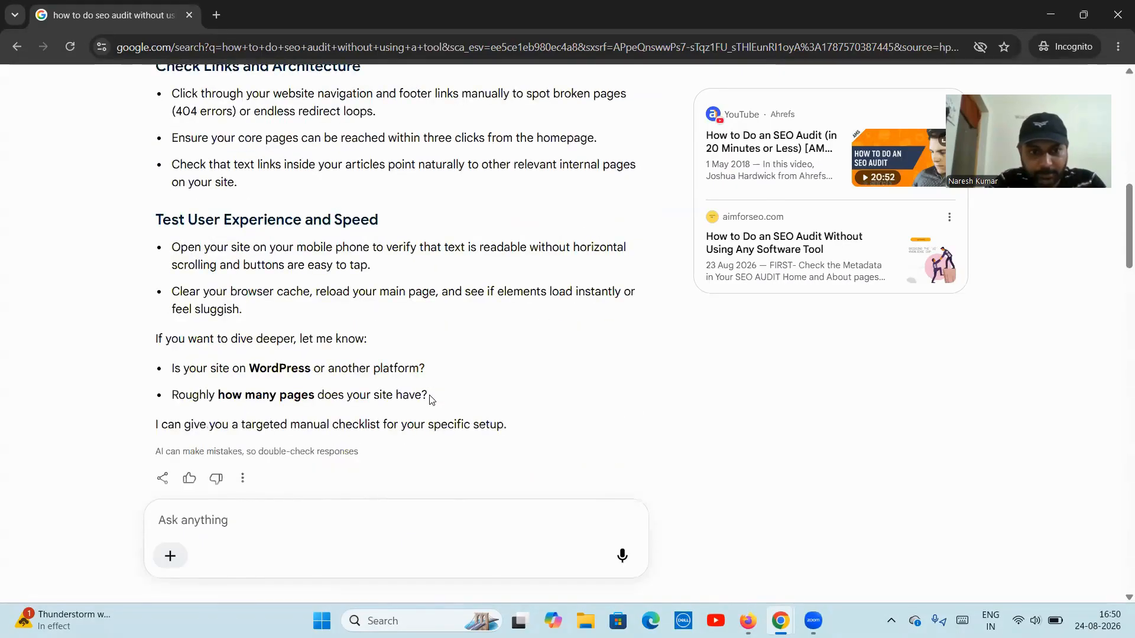
scroll(430, 401, down, 3)
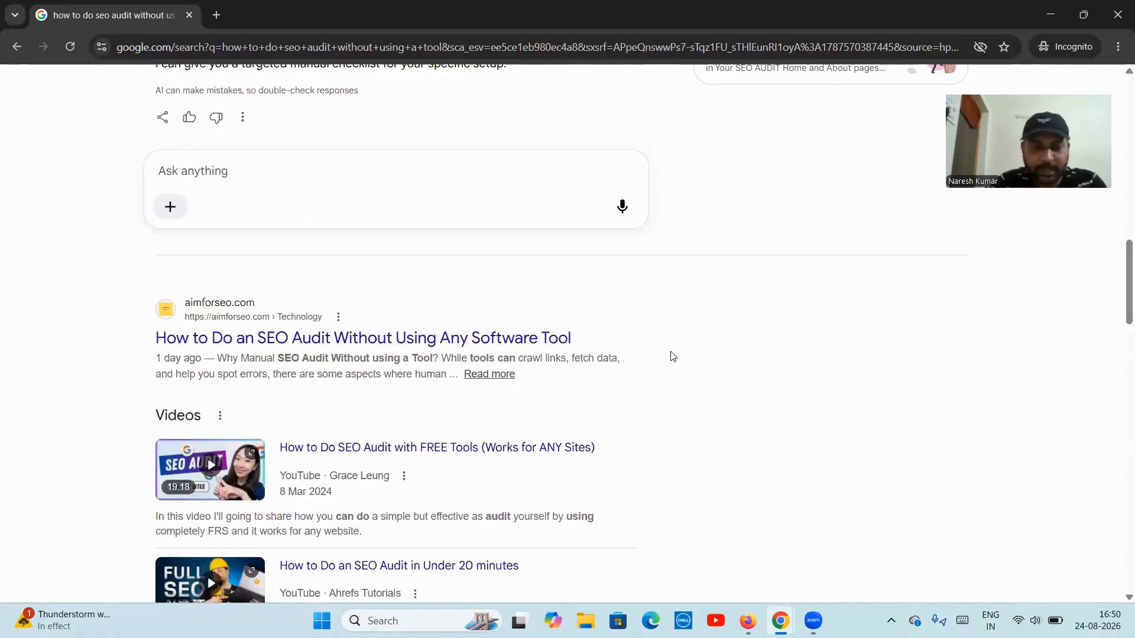
scroll(672, 356, up, 10)
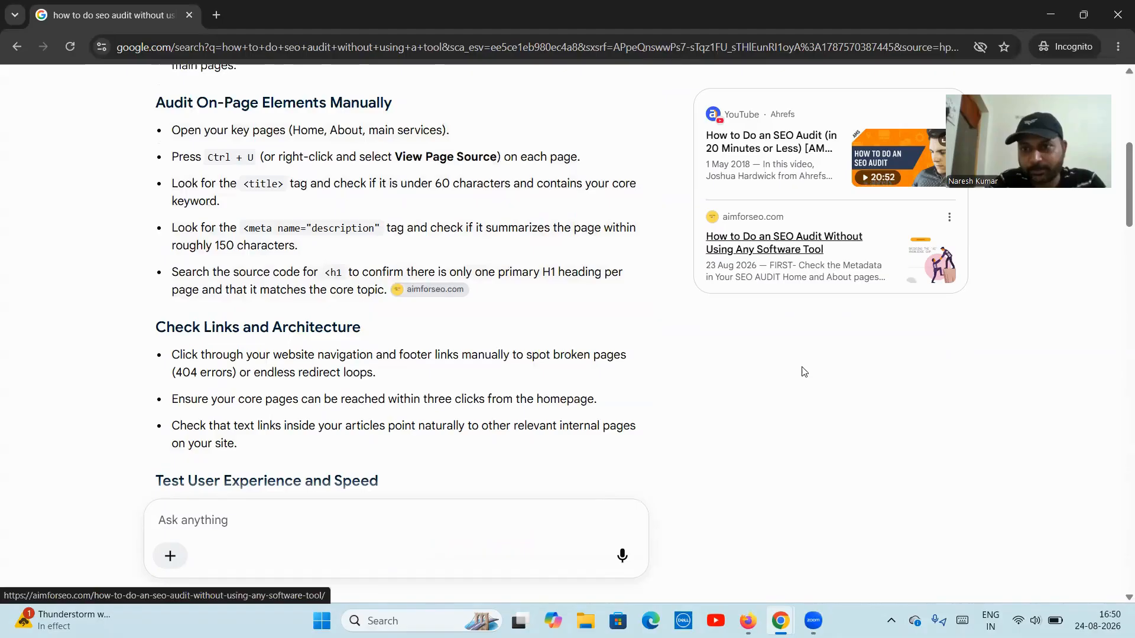
scroll(802, 376, up, 7)
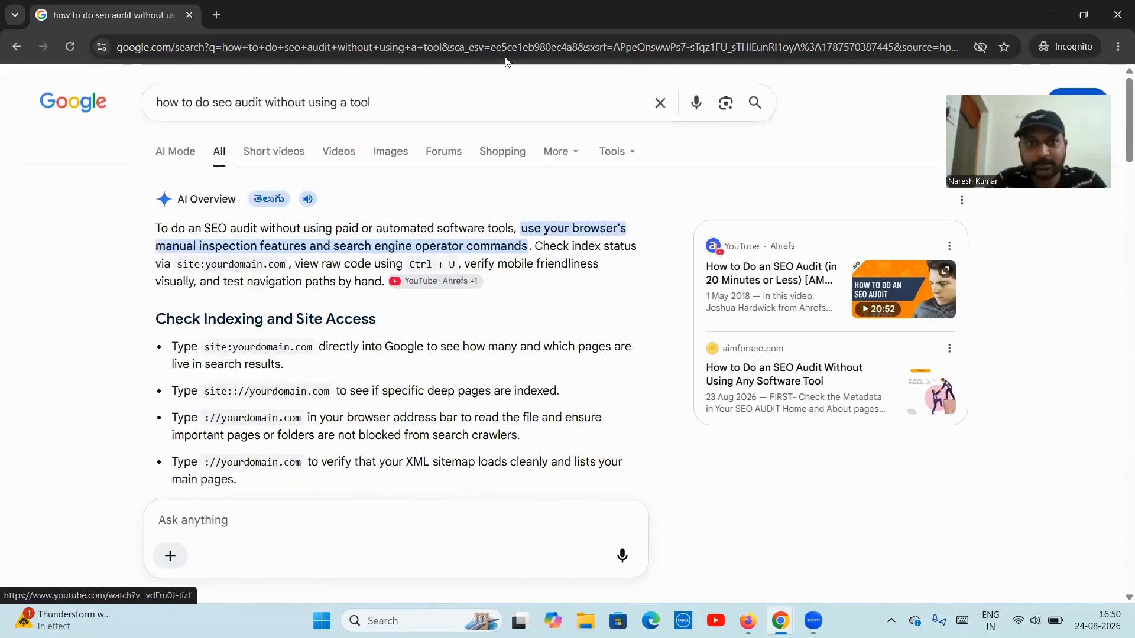
- Open a new incognito window and load perplexity.ai in it
click(1118, 47)
click(940, 120)
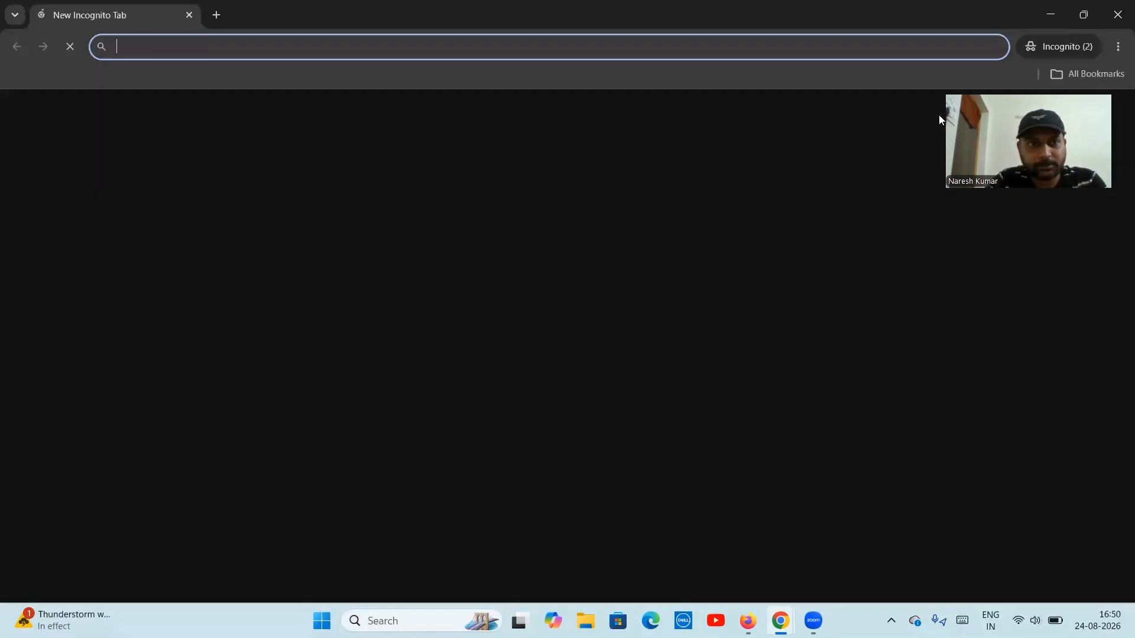
text(perple)
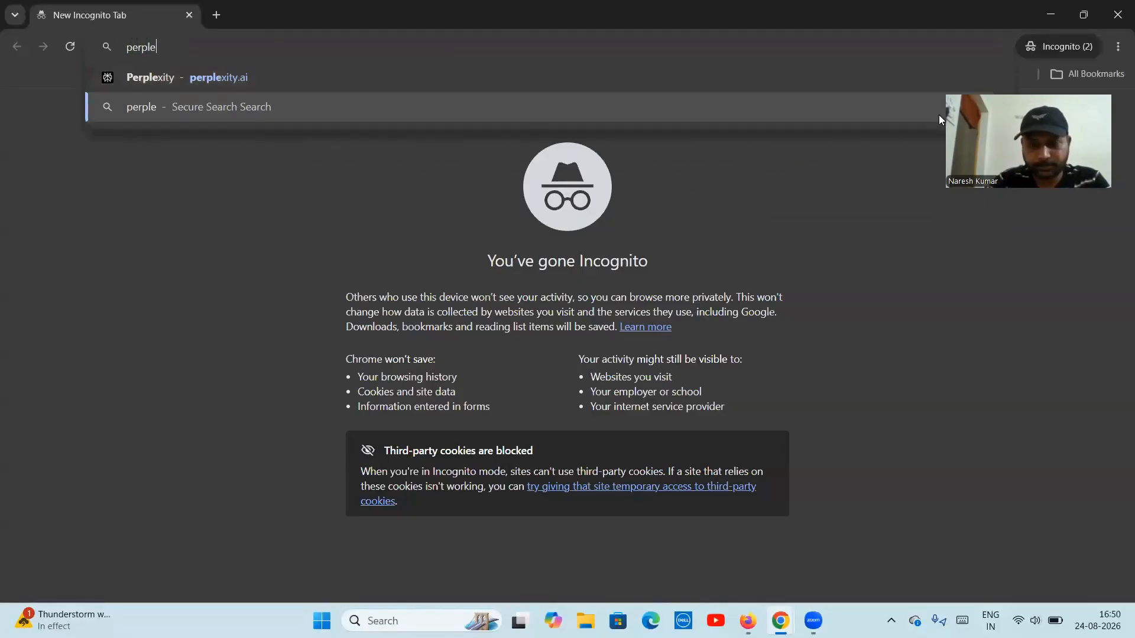
key(Return)
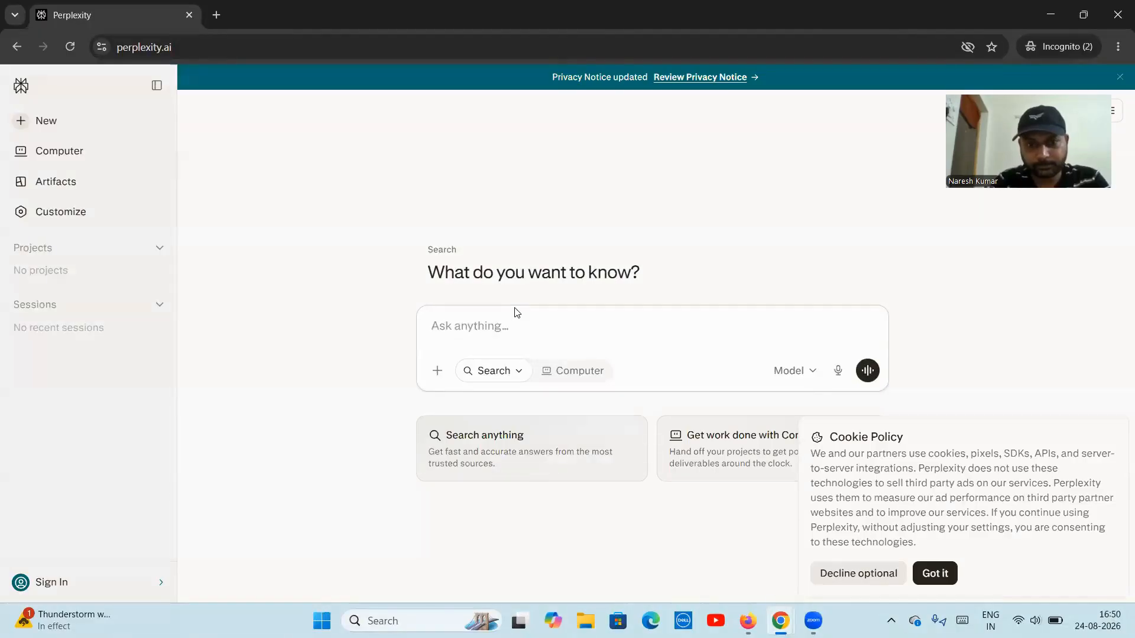
- Ask Perplexity "how to do seo audit without using a tool"
text(how to)
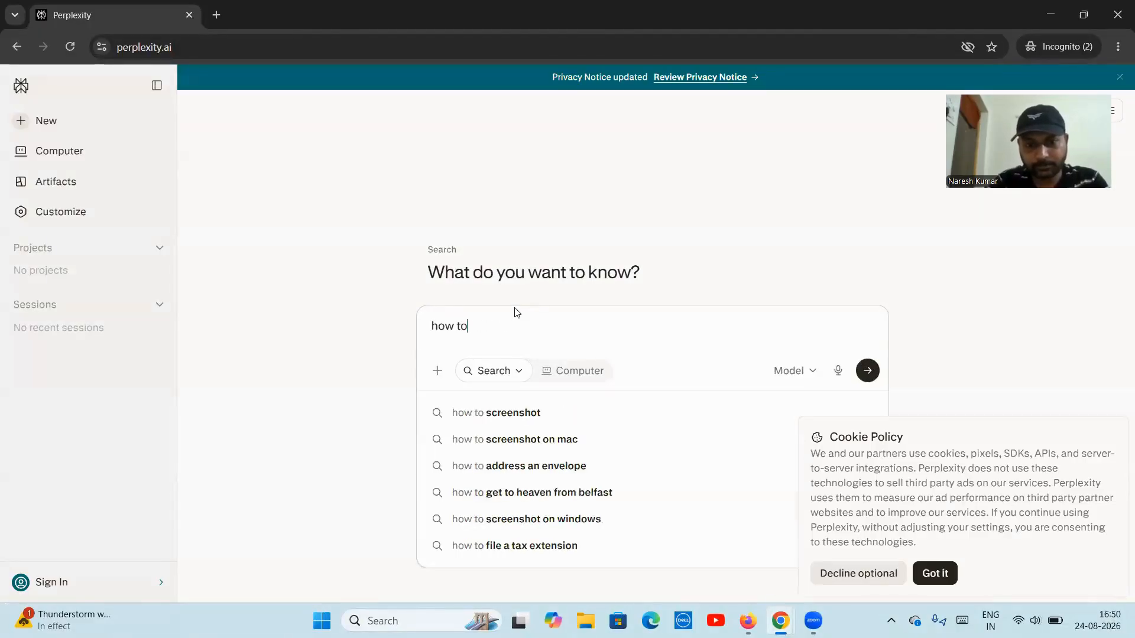
text( do s)
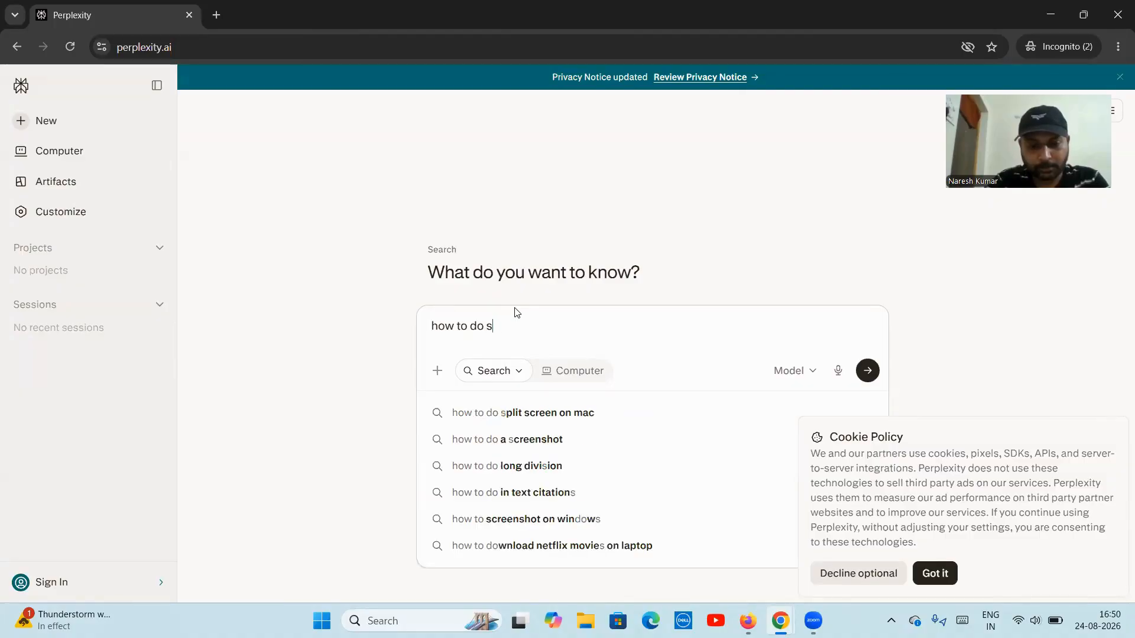
text(eo audit)
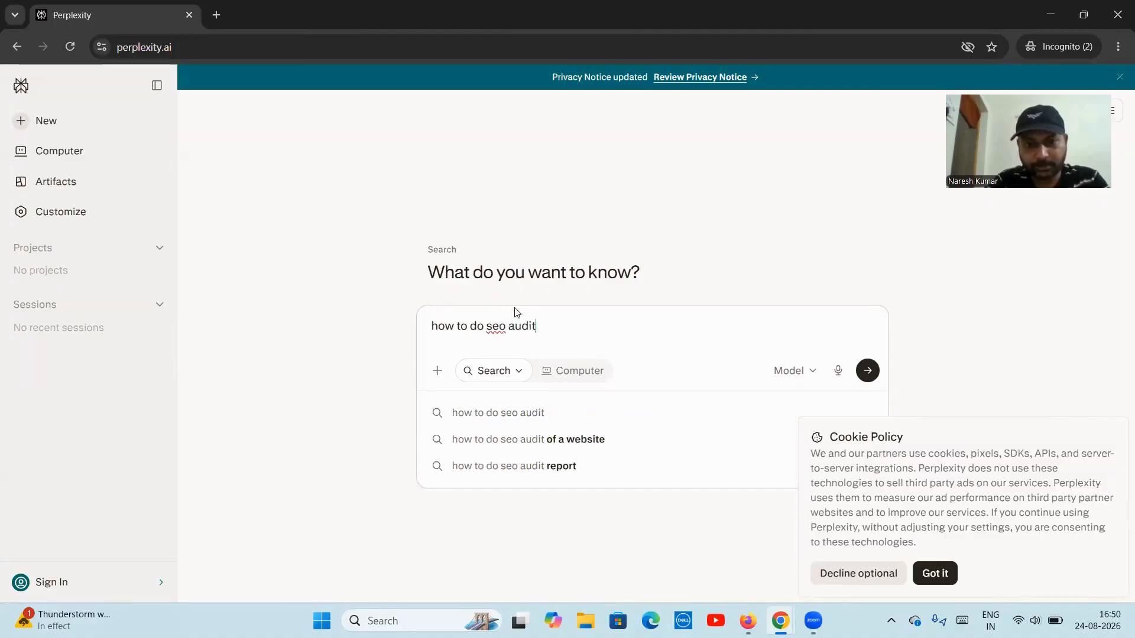
text( without )
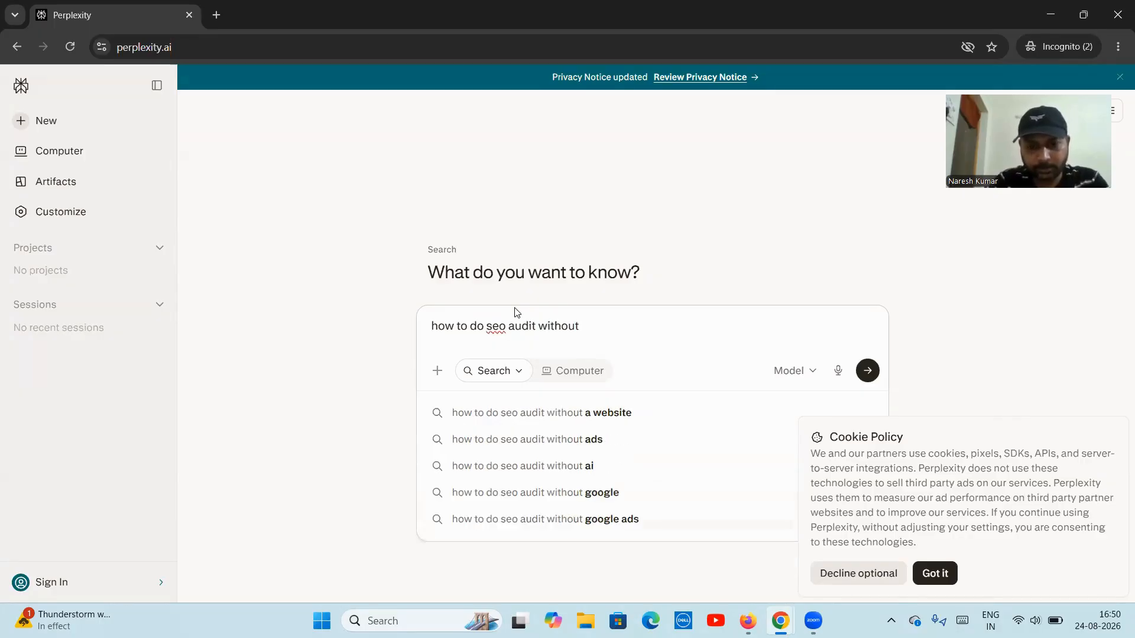
text(usi9)
key(BackSpace)
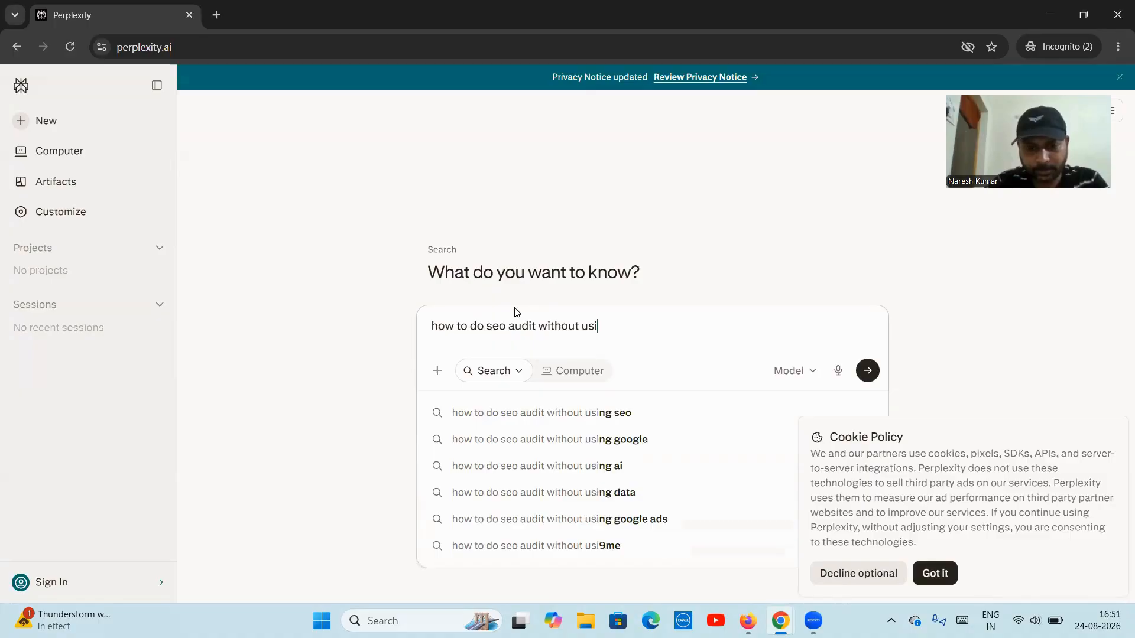
text(ng a tool)
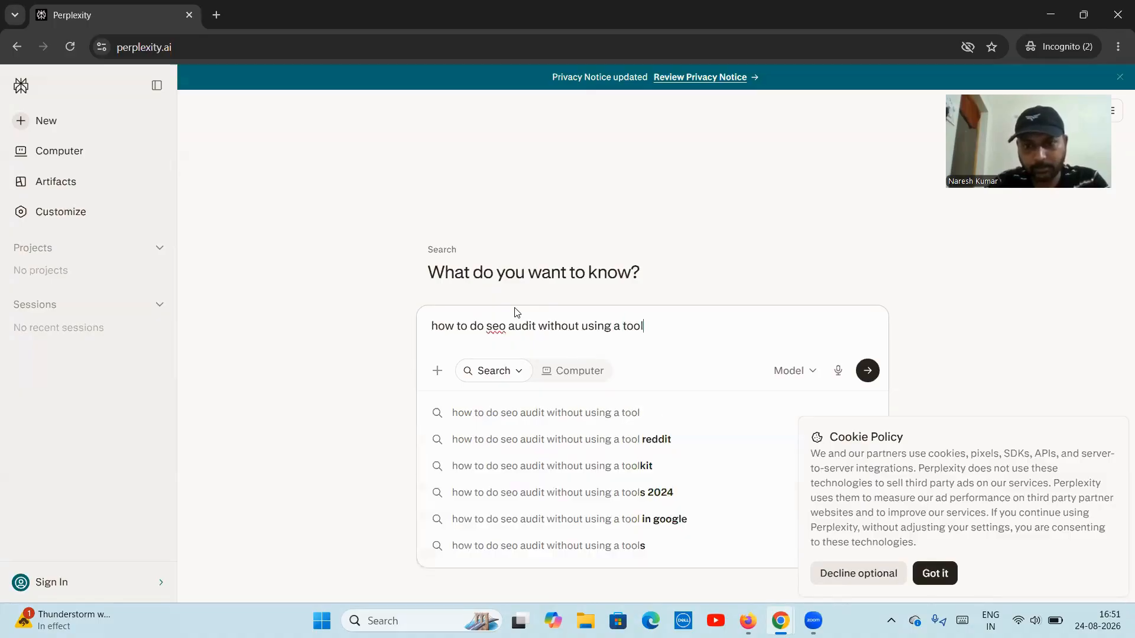
key(Return)
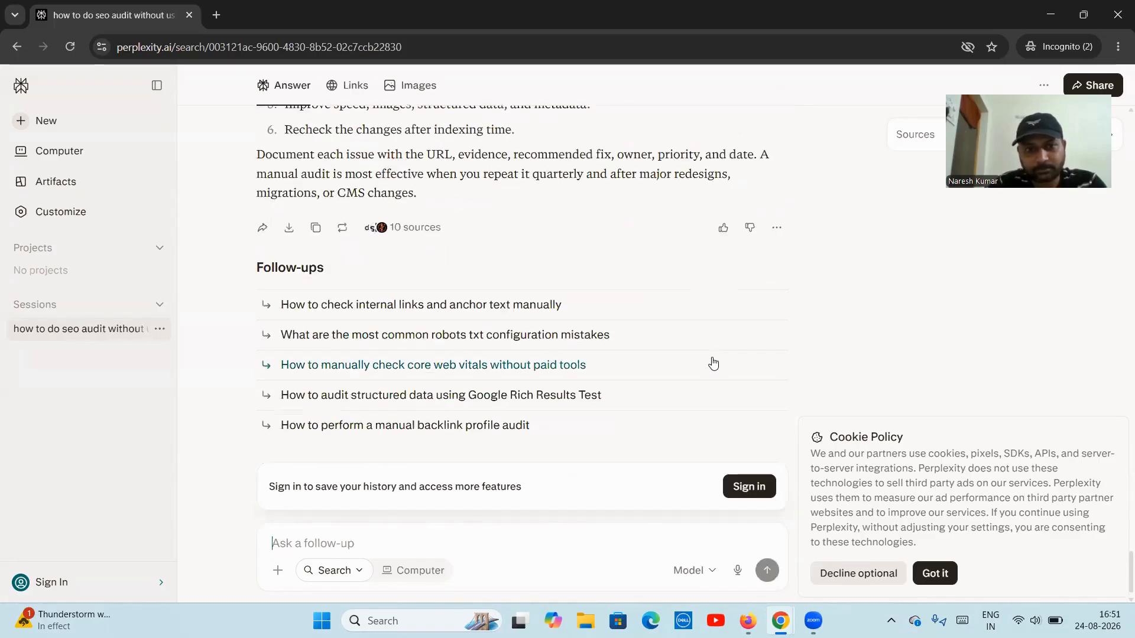
- Look through the Perplexity answer's cited sources, declining optional cookies and dismissing the login prompt
click(392, 228)
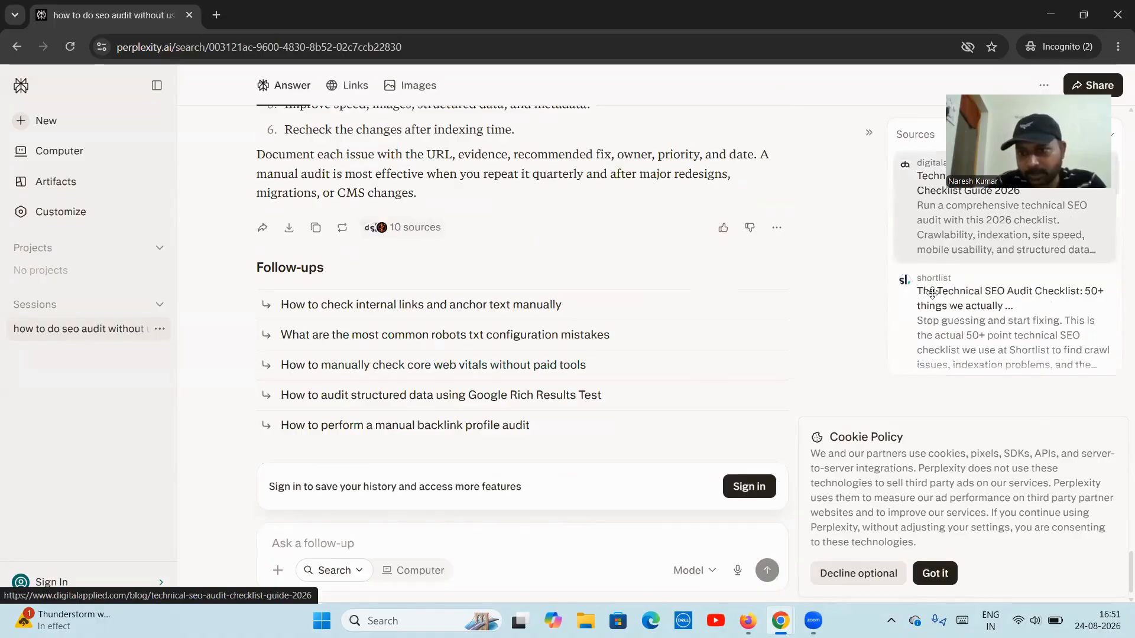
click(864, 572)
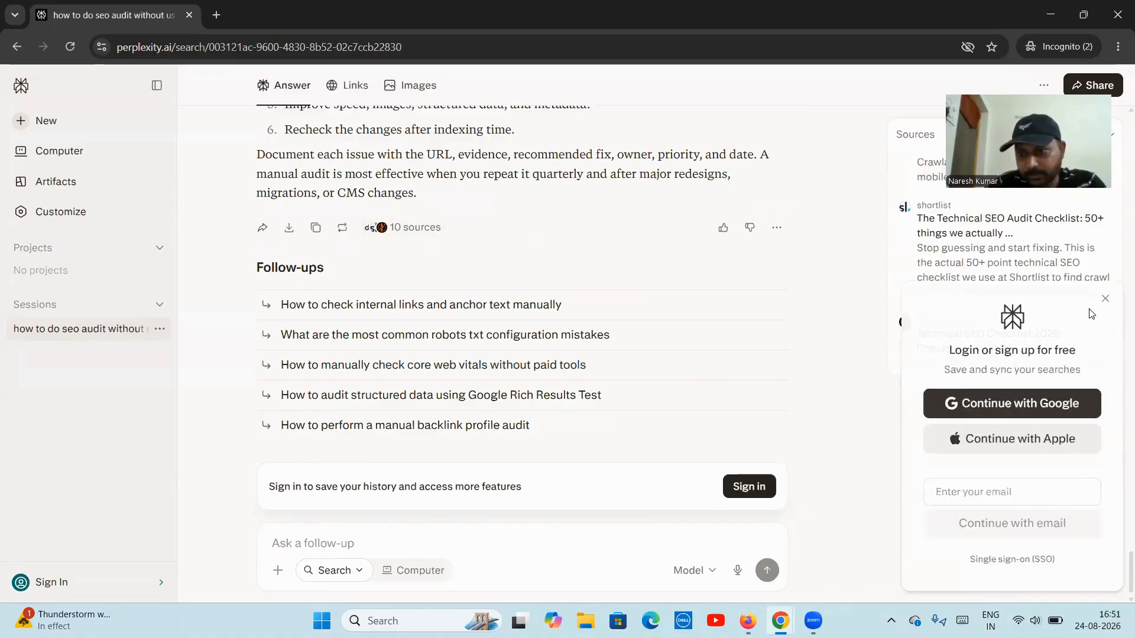
click(1104, 301)
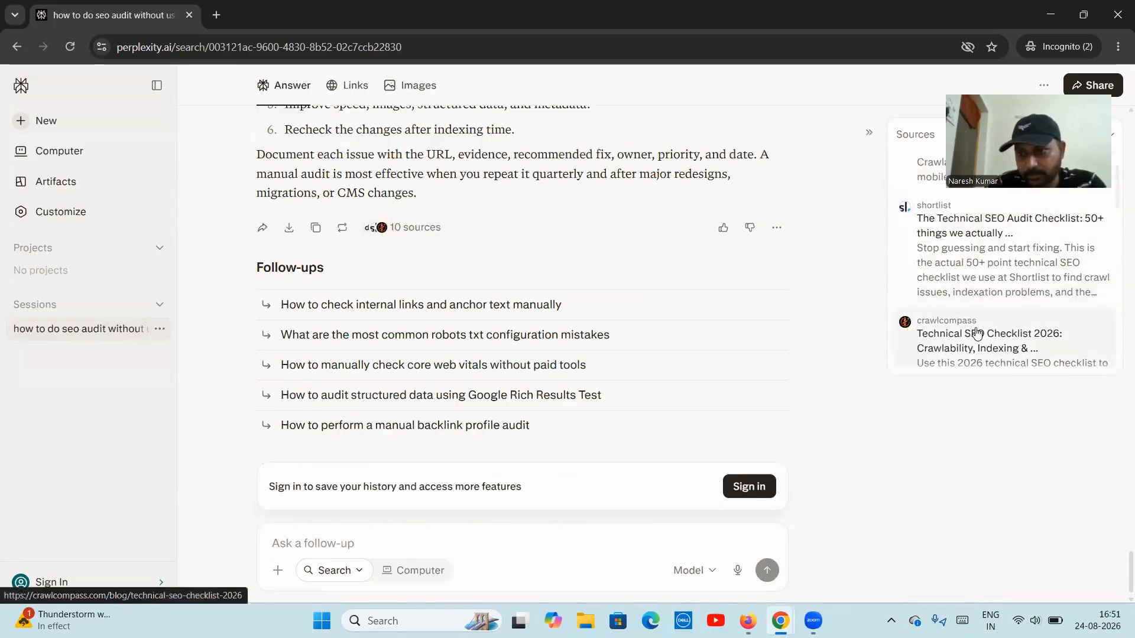
scroll(977, 332, up, 1)
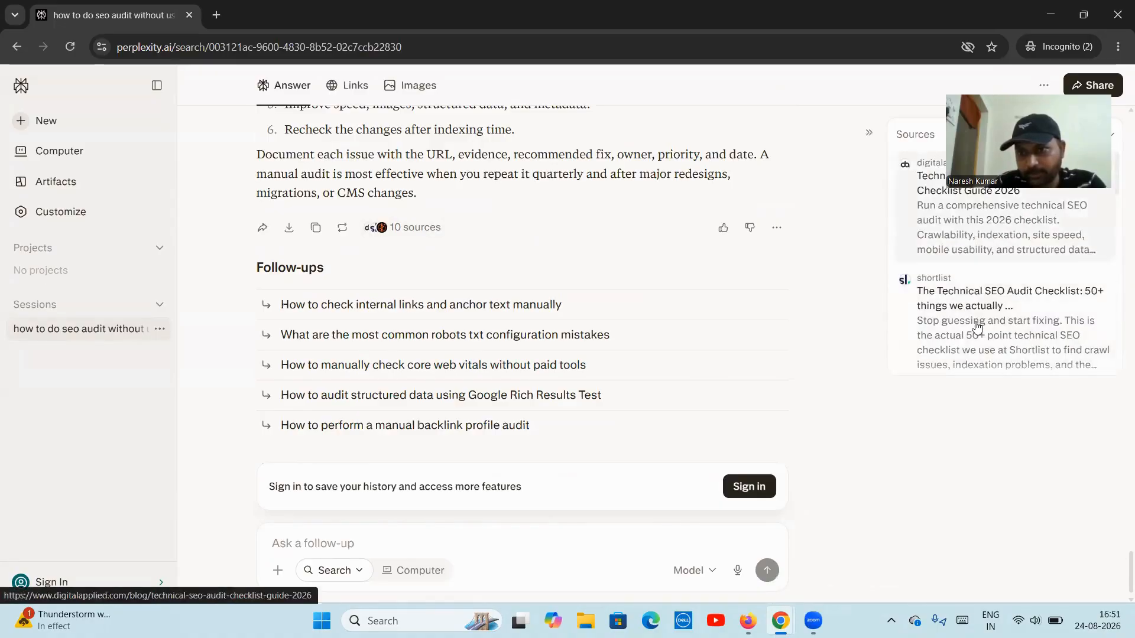
scroll(947, 326, down, 8)
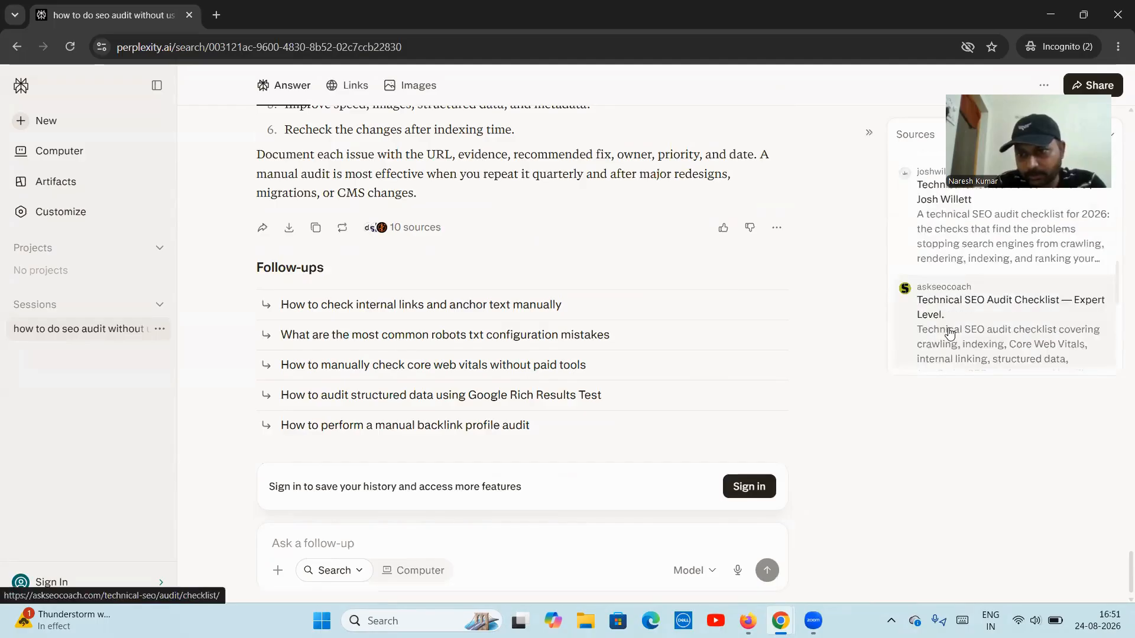
scroll(949, 334, down, 2)
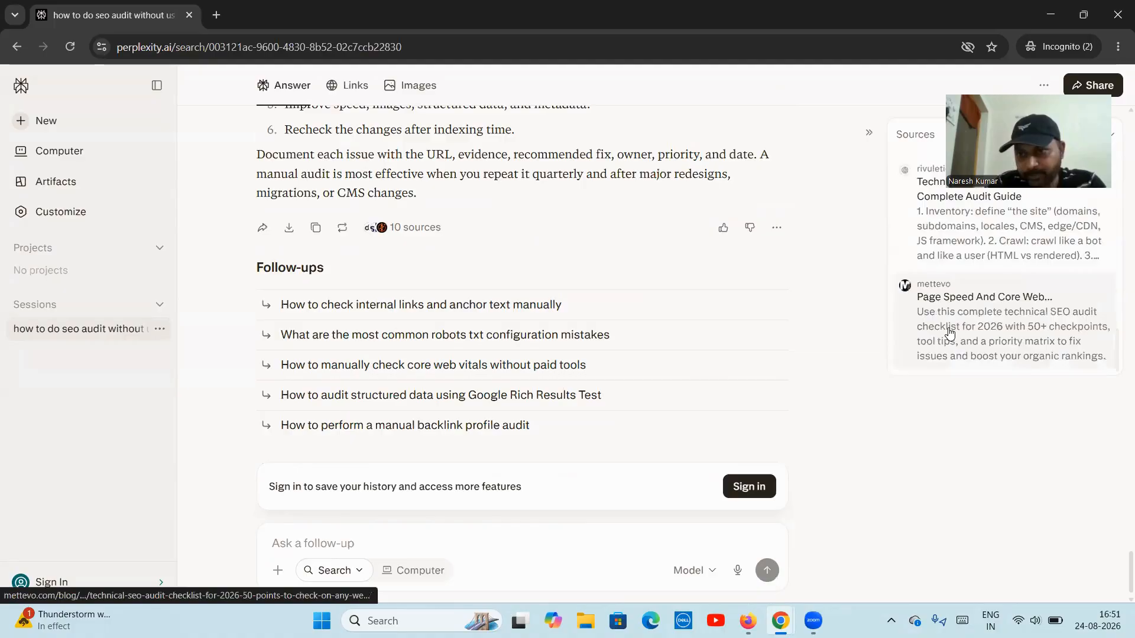
scroll(963, 296, up, 10)
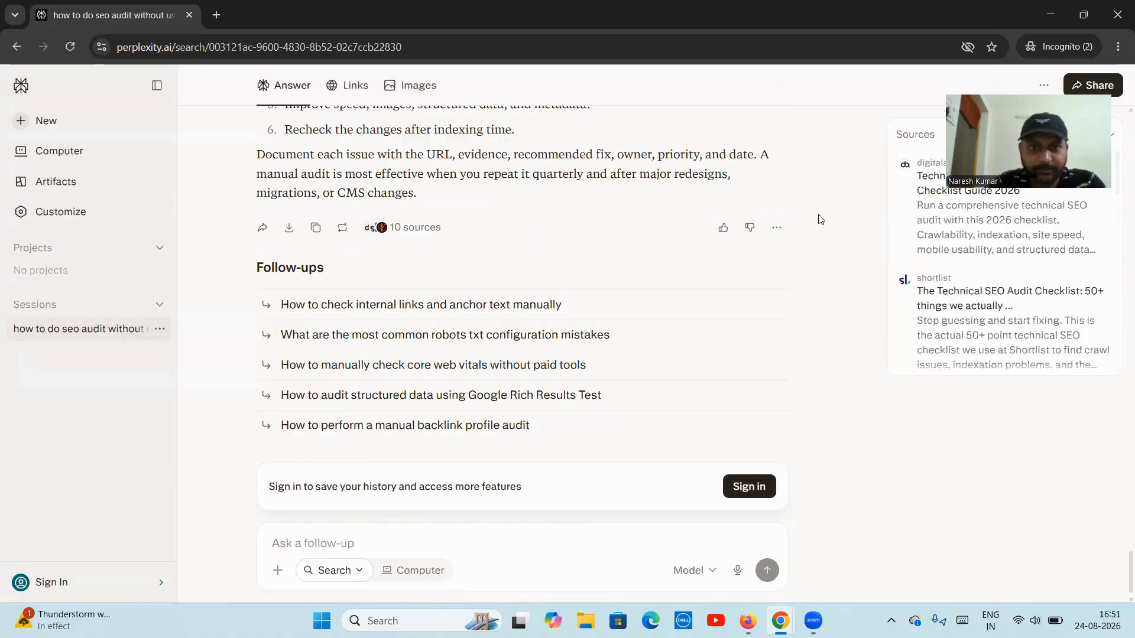
- Open another incognito window and load chatgpt.com in it
click(1118, 46)
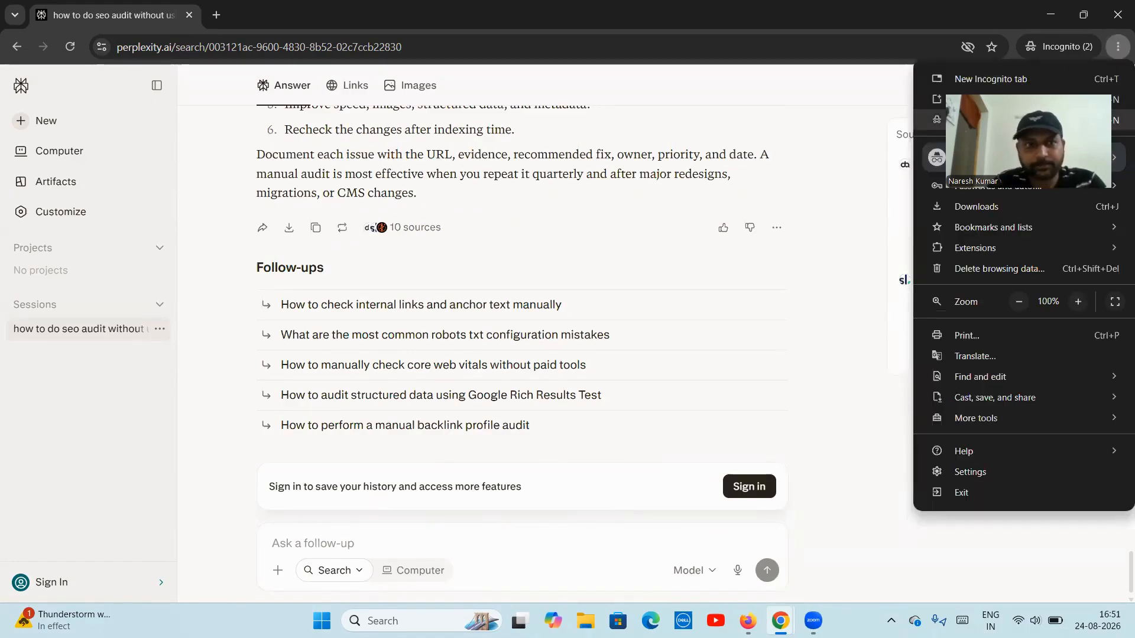
click(1029, 120)
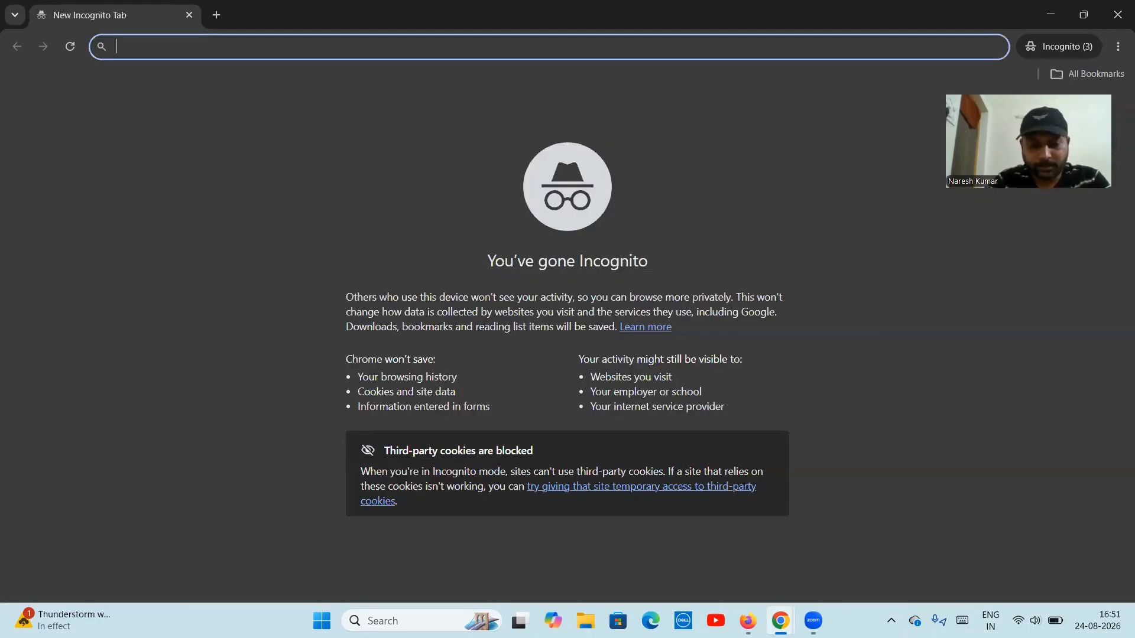
text(cha)
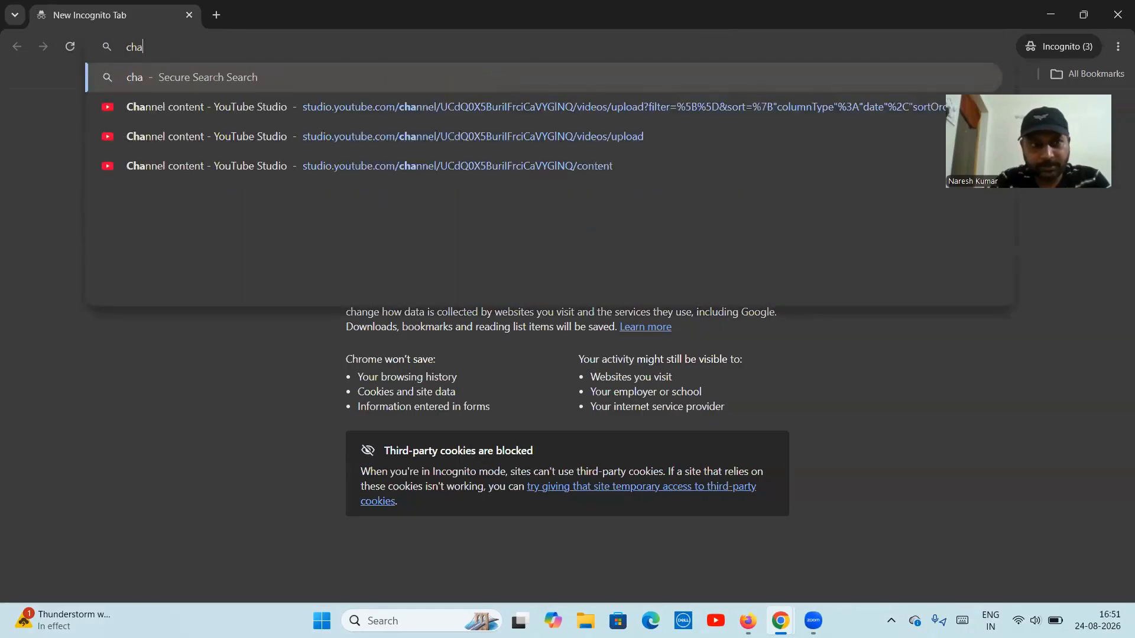
text(tgpt)
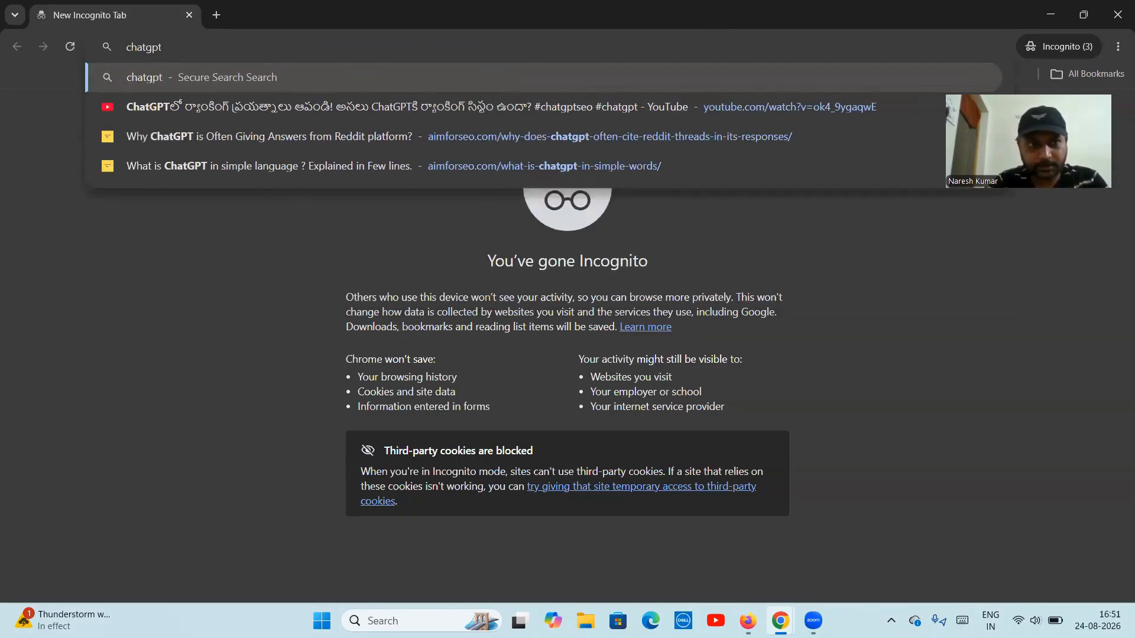
key(ctrl+Return)
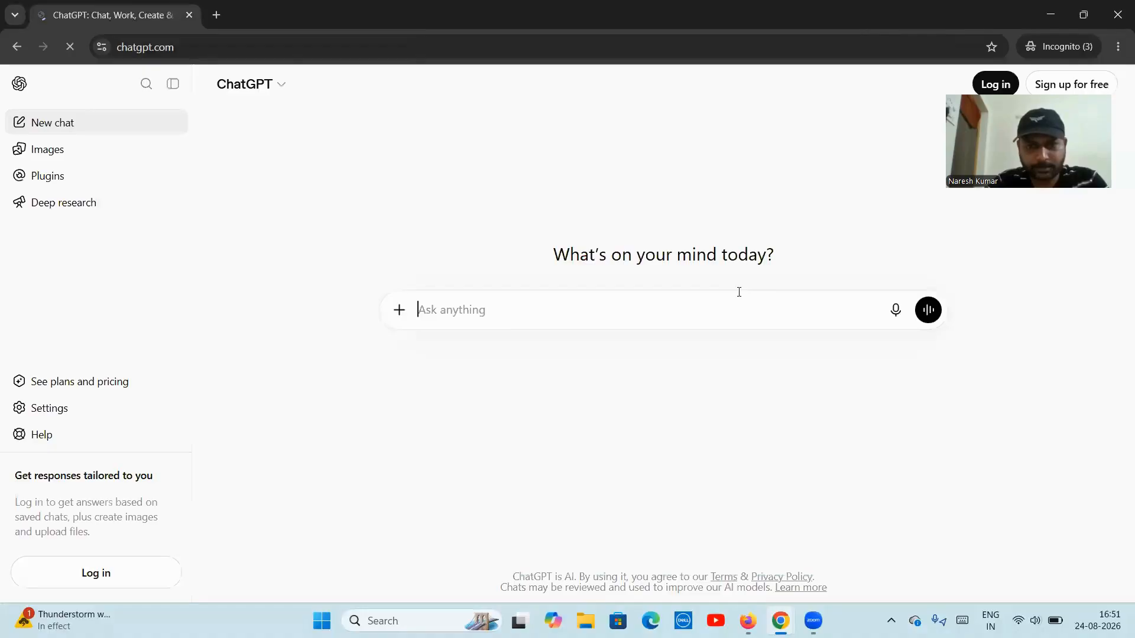
- Ask ChatGPT "how to do seo audit without using a tool" and review its answer from the beginning
text(ho)
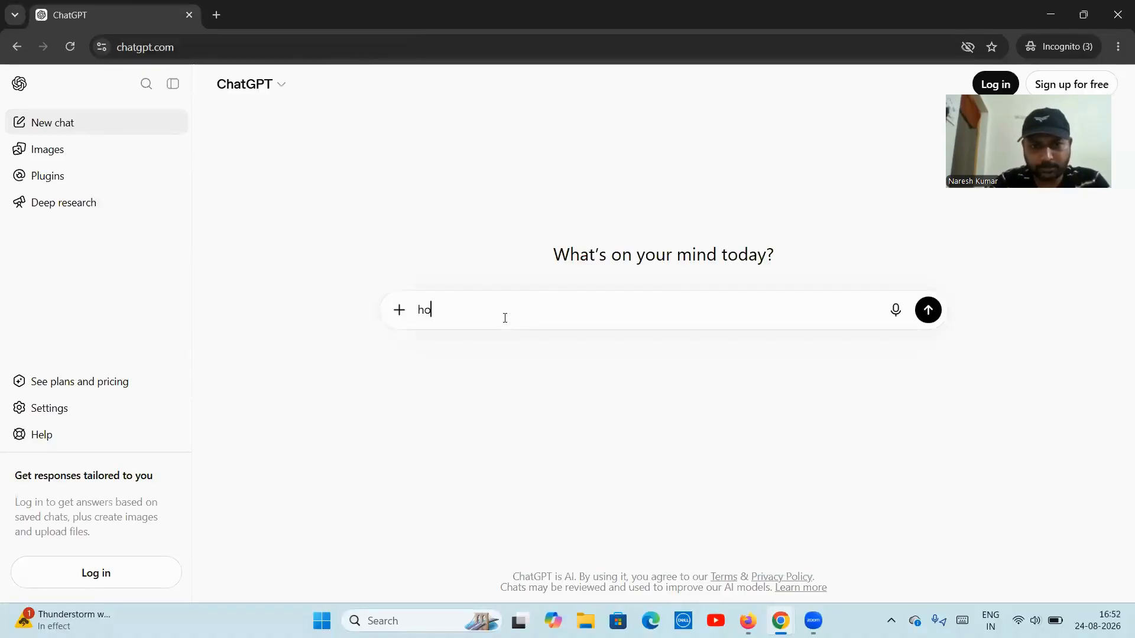
text(w to do seo audiot)
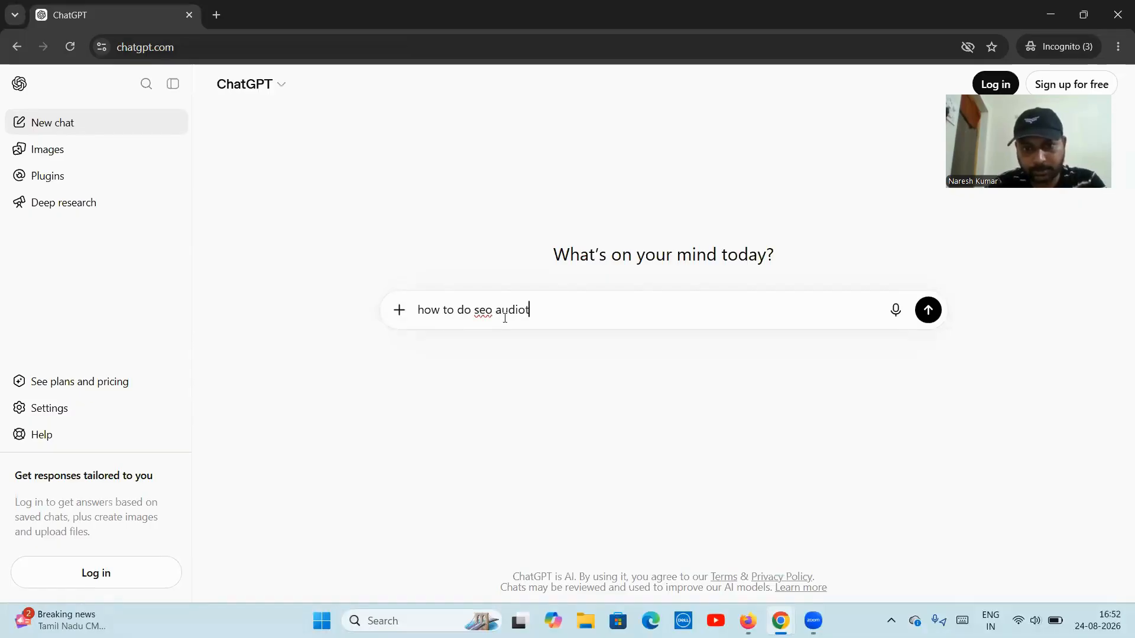
key(BackSpace)
key(BackSpace)
text(t with)
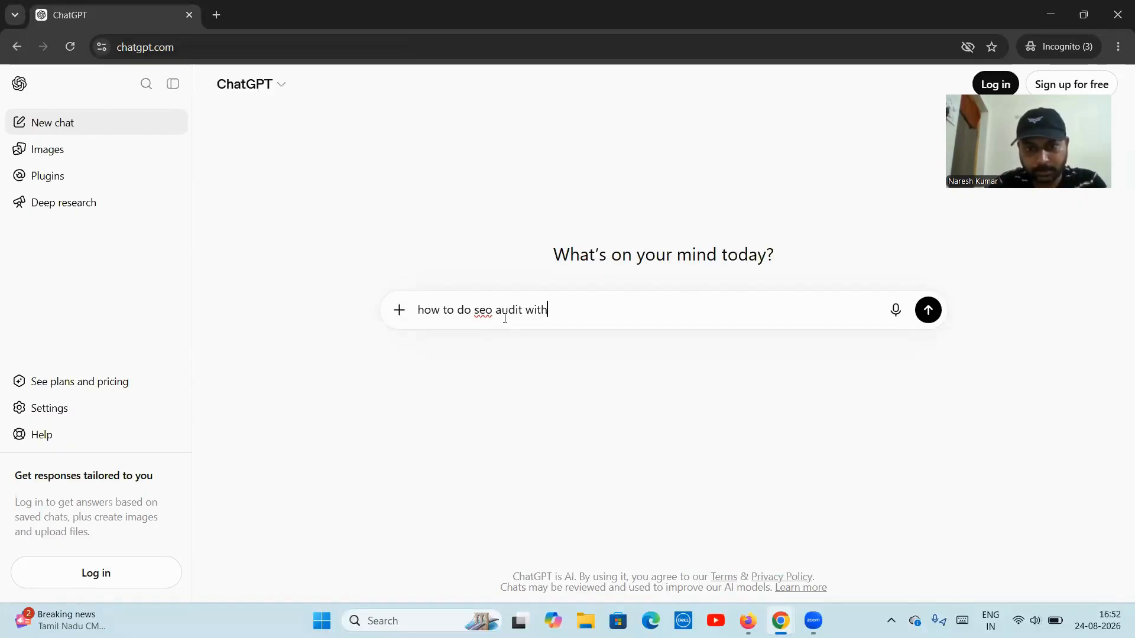
text(out using )
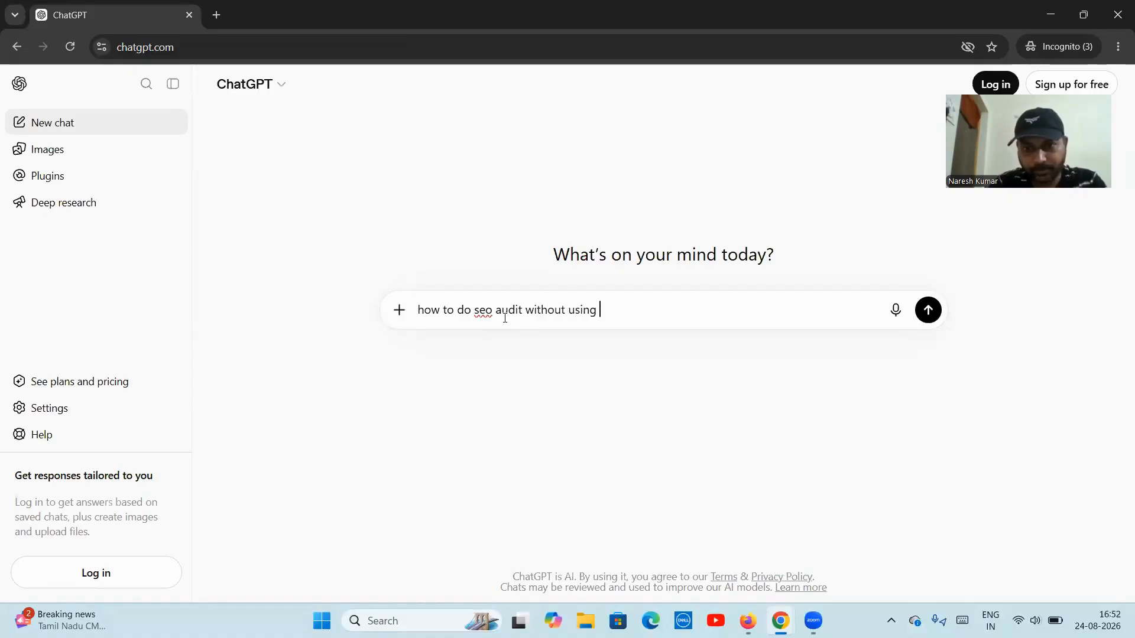
text(a tool)
key(Return)
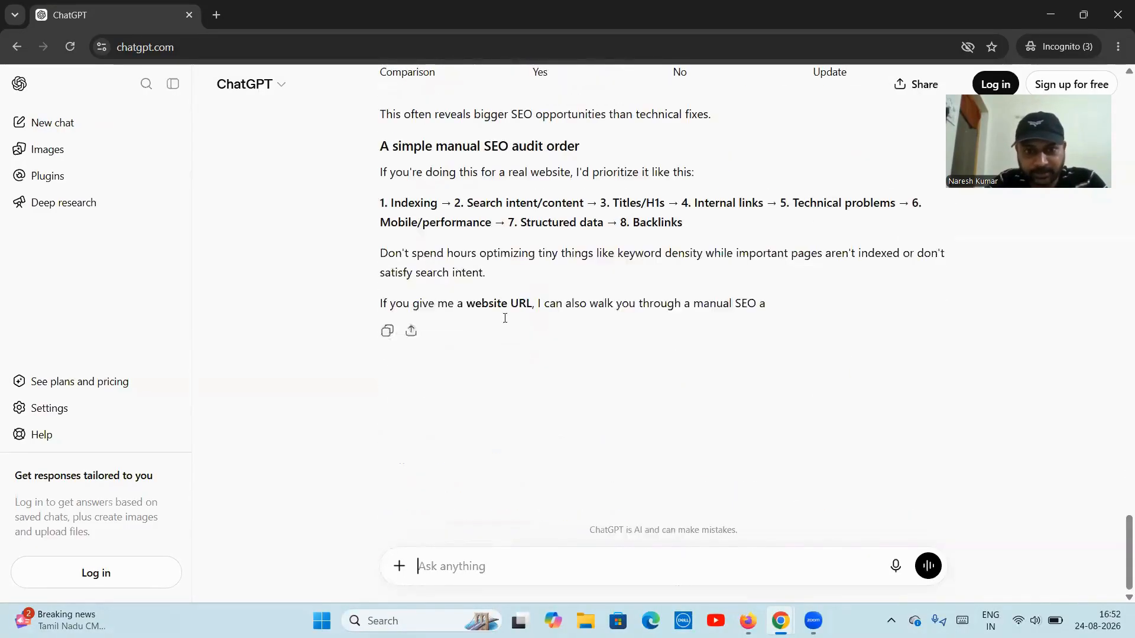
scroll(504, 322, up, 20)
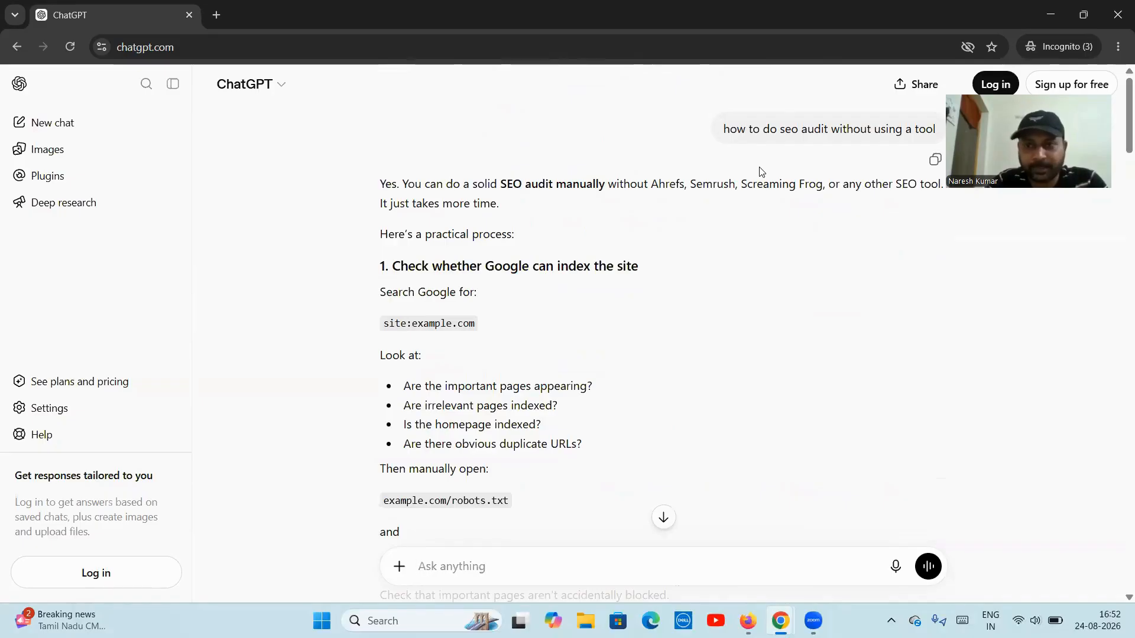
- Close the ChatGPT and Perplexity windows and review the aimforseo.com article's listings in the Google results again
click(1117, 14)
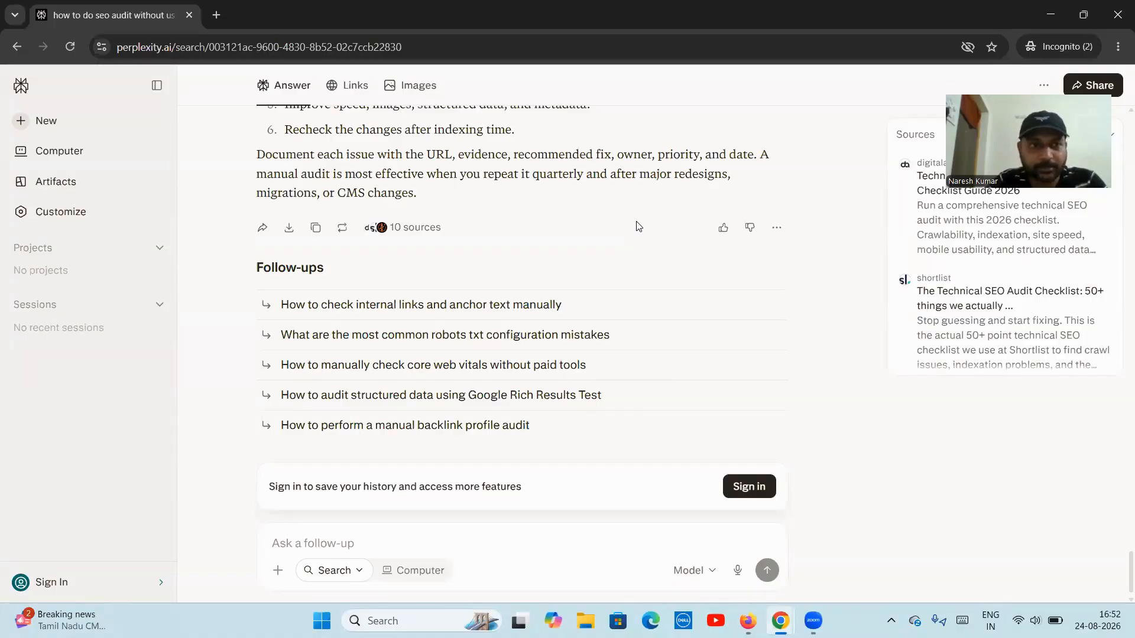
click(1114, 17)
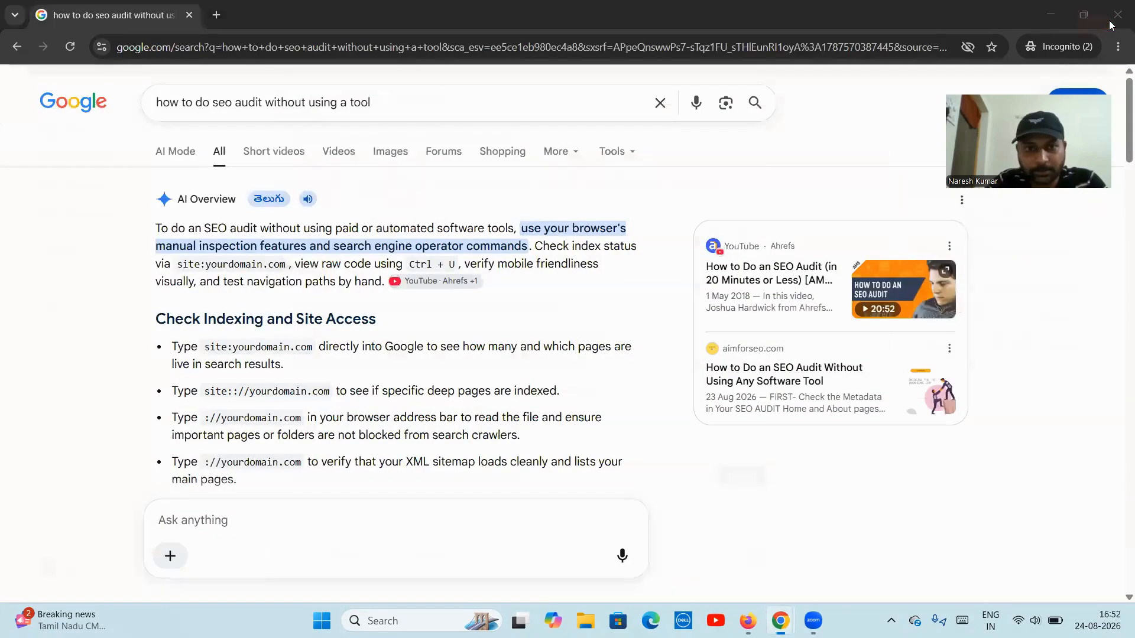
scroll(526, 390, down, 15)
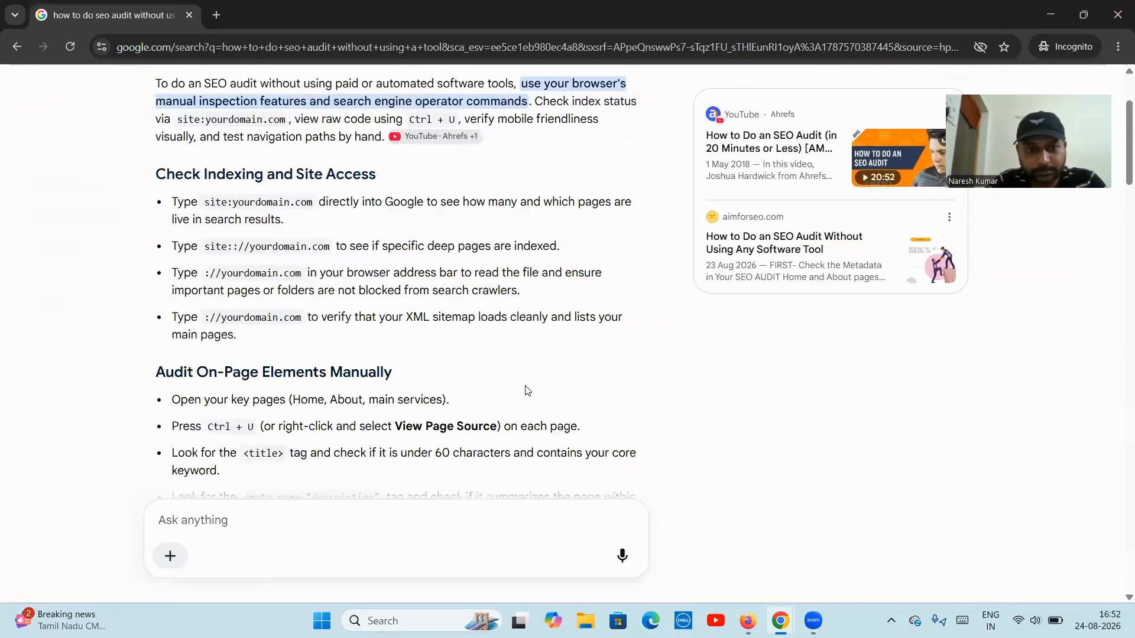
scroll(526, 391, down, 2)
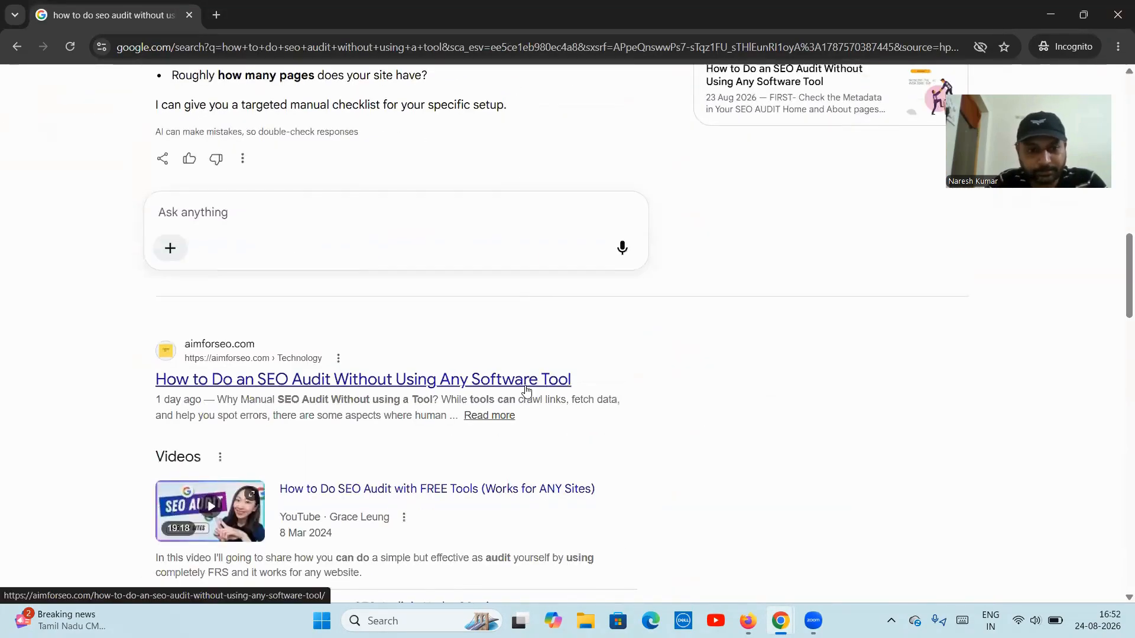
scroll(753, 399, up, 15)
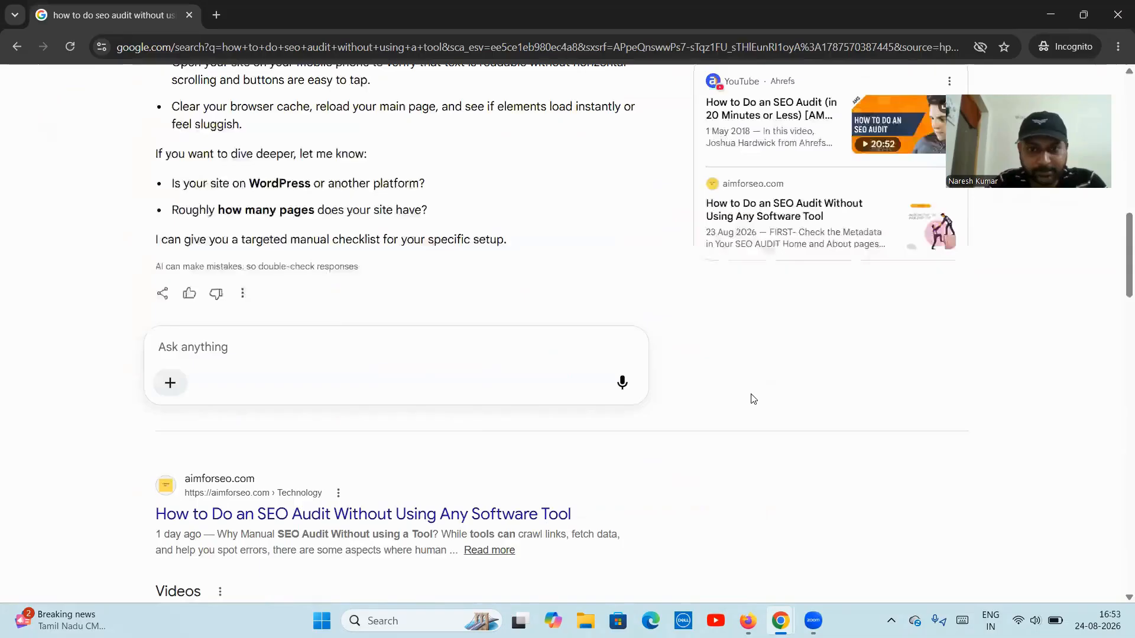